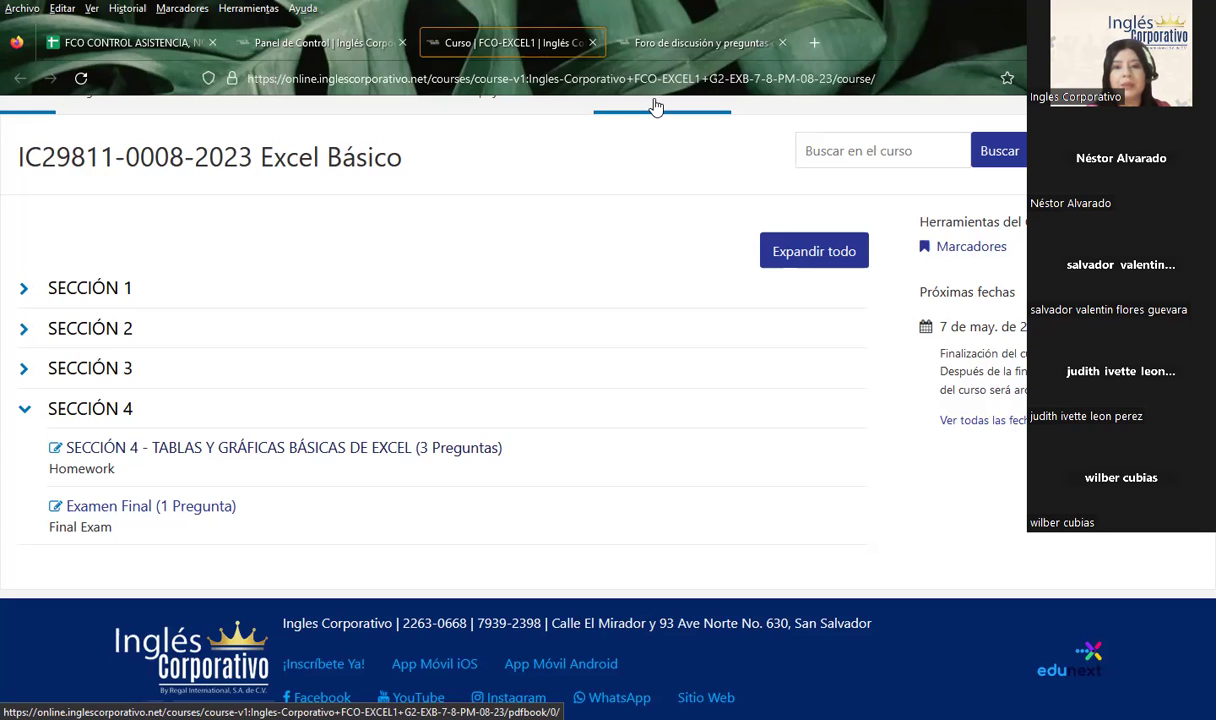
- Go to the class #18 discussion forum, dismiss its loading error, and open the 4.4 Objetivo de la lección page
scroll(430, 255, "up", 3)
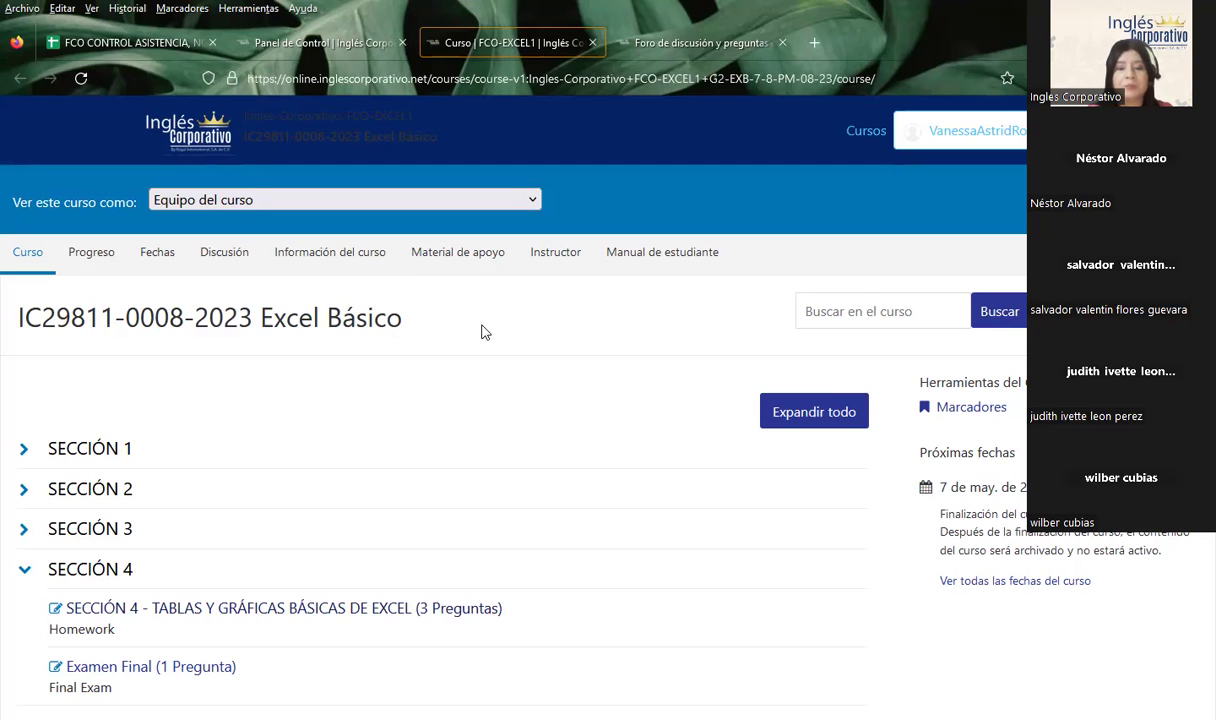
left_click(668, 42)
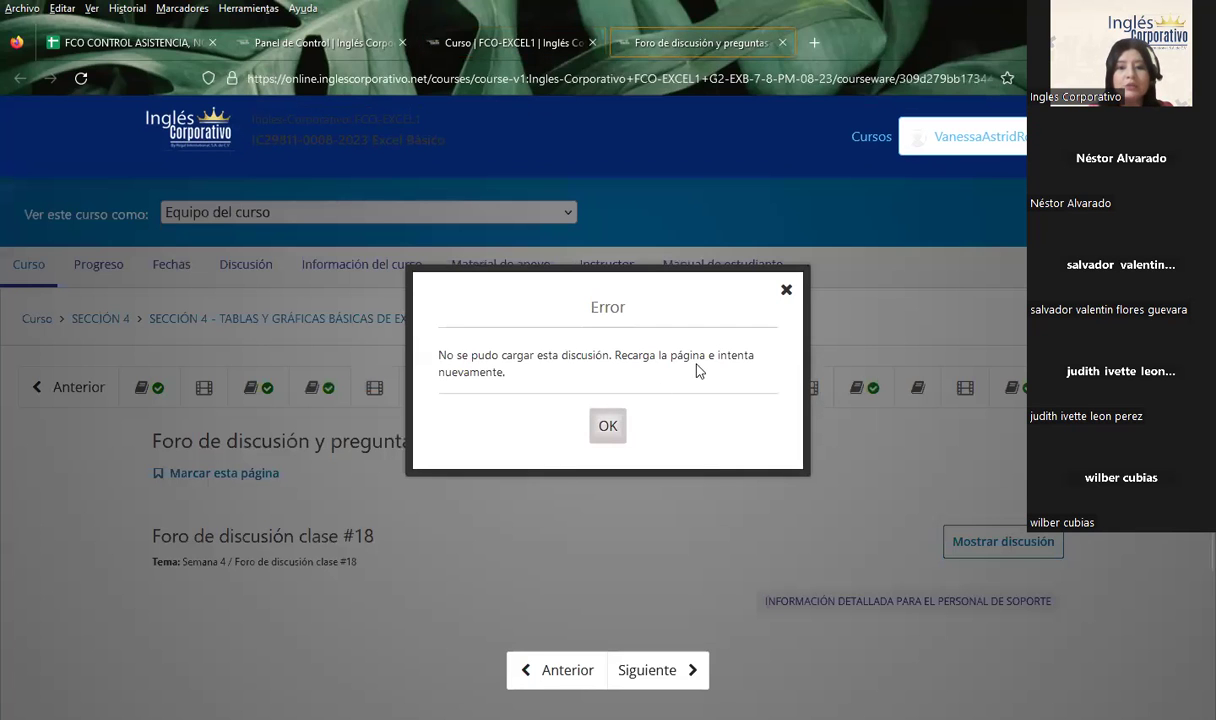
left_click(786, 290)
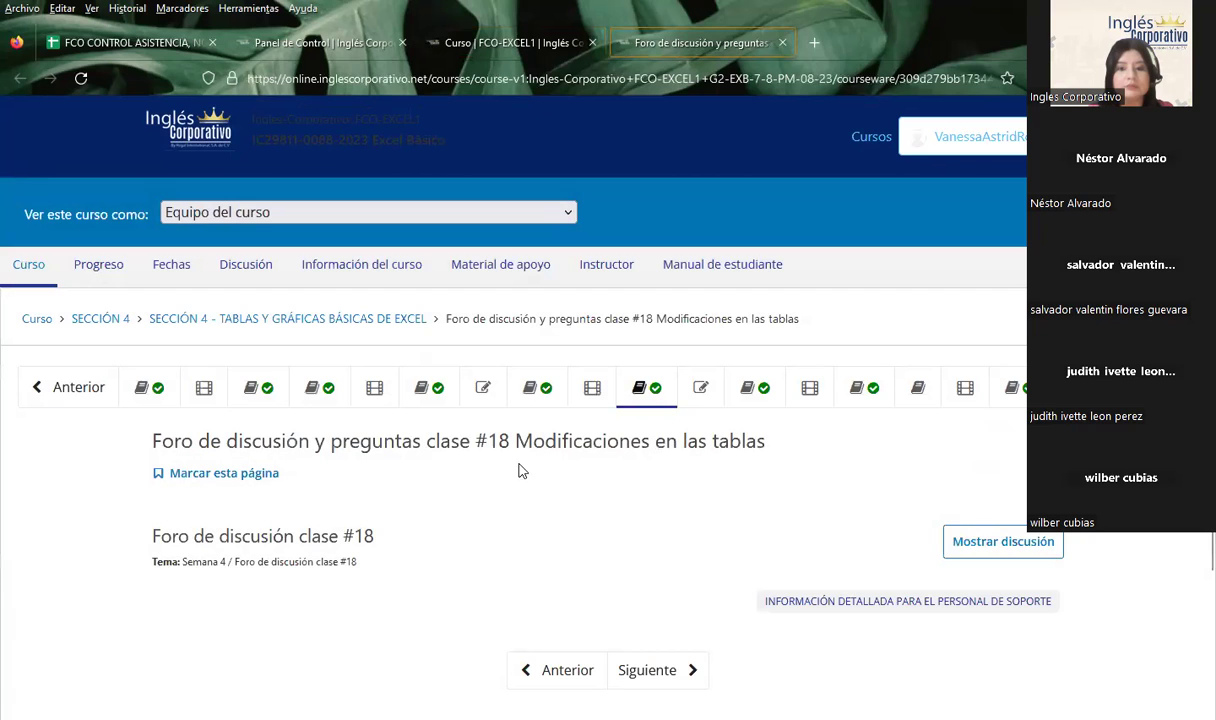
left_click(537, 390)
scroll(727, 506, "down", 3)
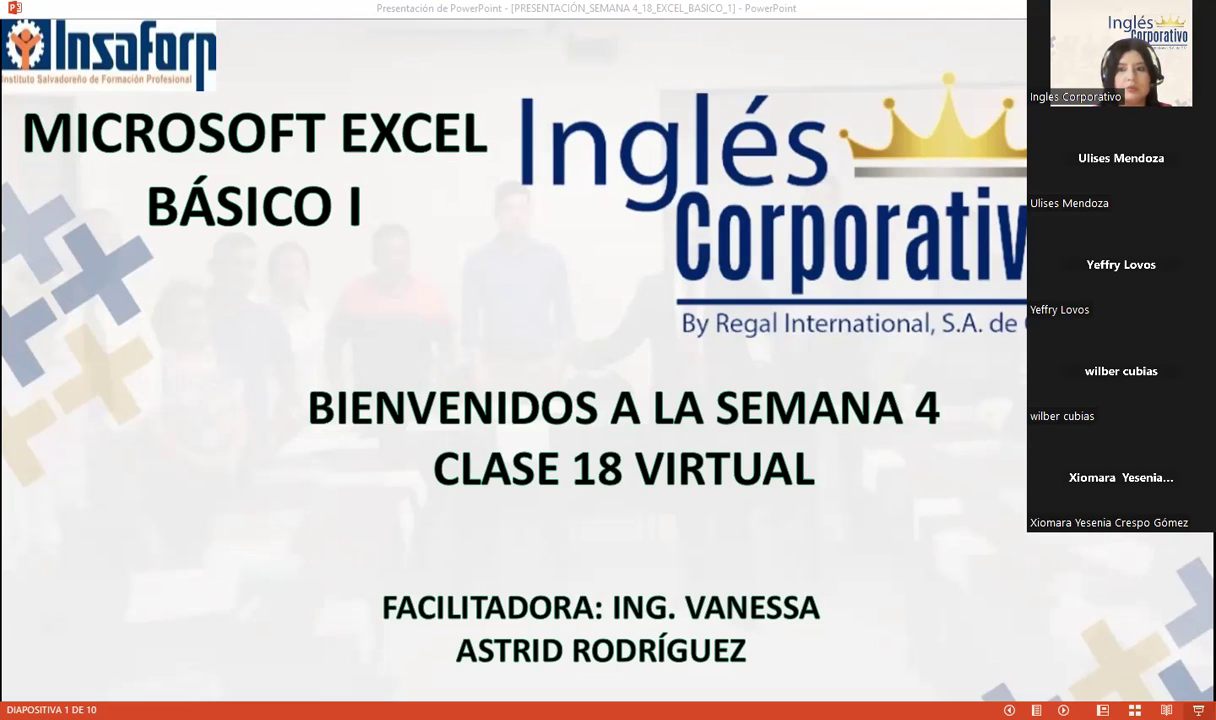
- Advance the slideshow past the SESIÓN 18 title slide to the AGENDA slide, 3 of 10
left_click(619, 267)
left_click(846, 405)
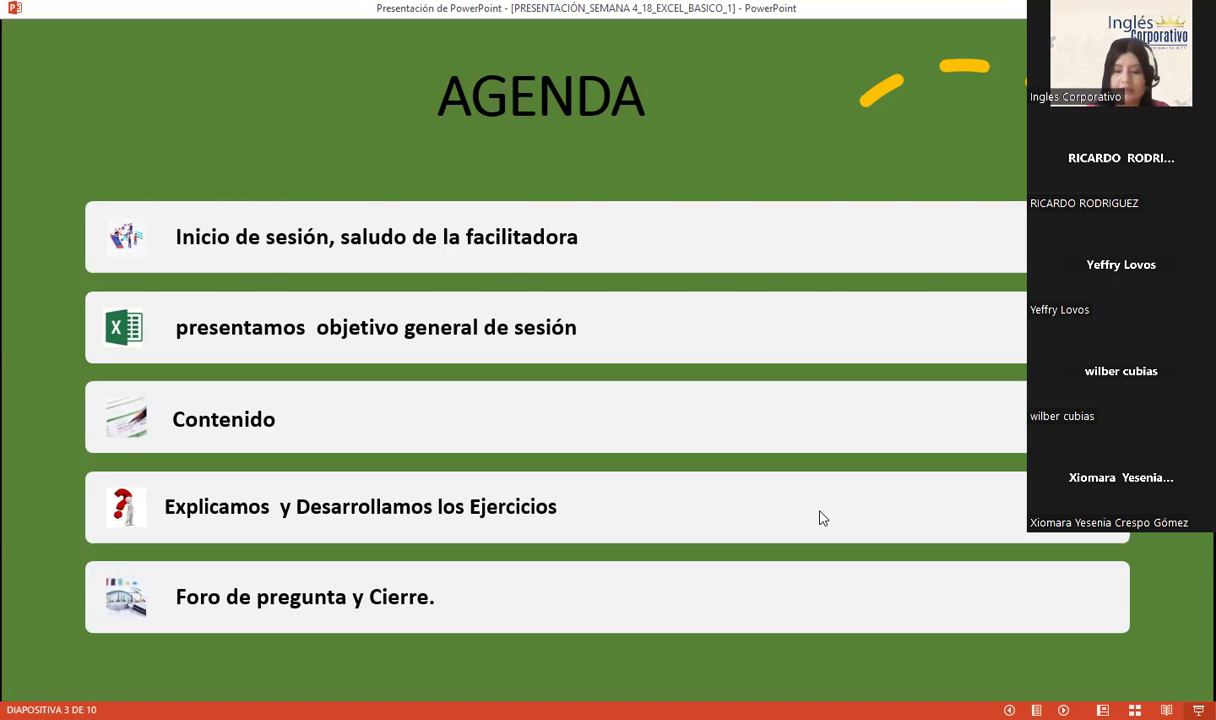
- Advance from the AGENDA slide toward the OBJETIVO GENERAL DE LA SESIÓN slide
left_click(577, 590)
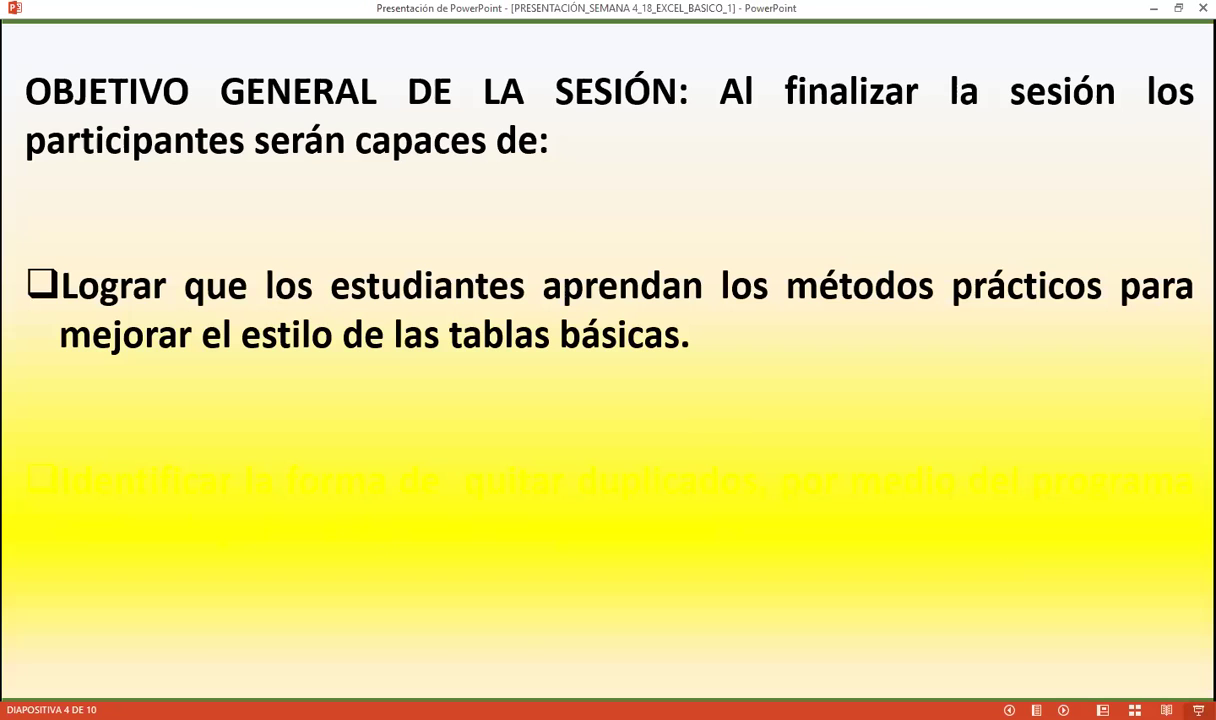
- Advance the slideshow to slide 5, MODIFICAR LOS DATOS DE UNA TABLA
key("Right")
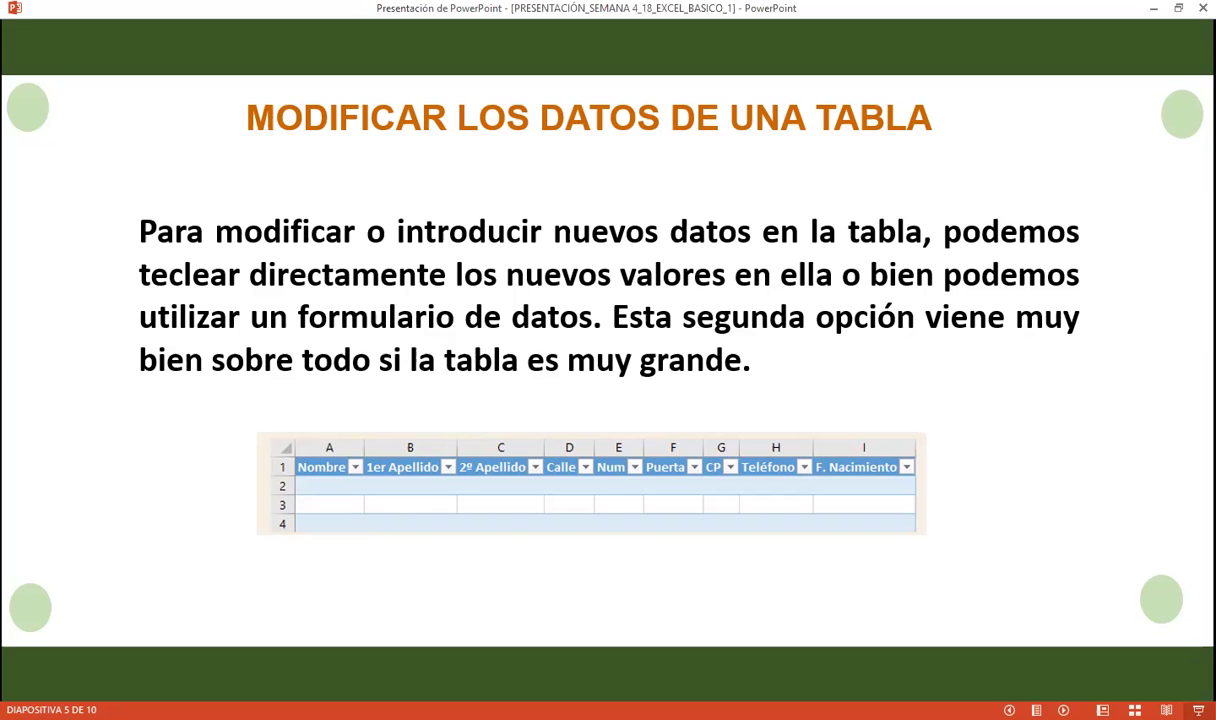
- Advance to slide 6, the Núm_función / Función table for functions 101–111
key("Right")
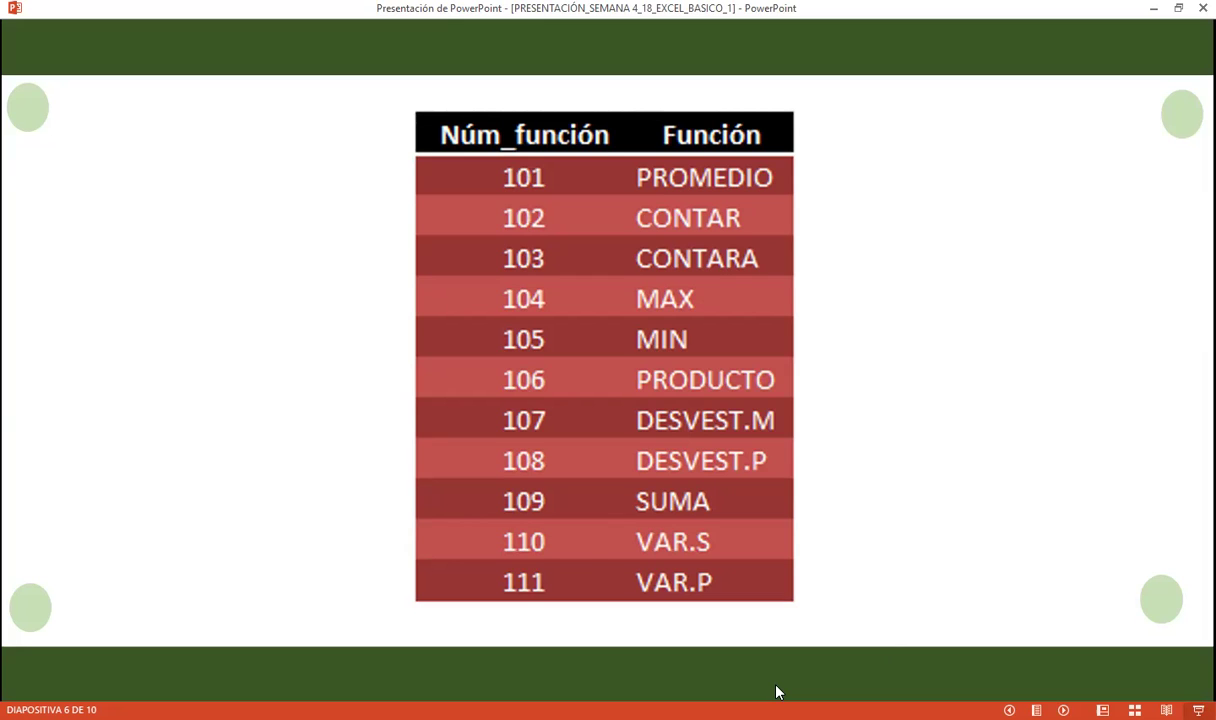
- On Excel's TABLAS sheet, inspect grade B7, the PROMEDIO and NOTA FINAL formulas, and range A1:F22
key("alt+Tab")
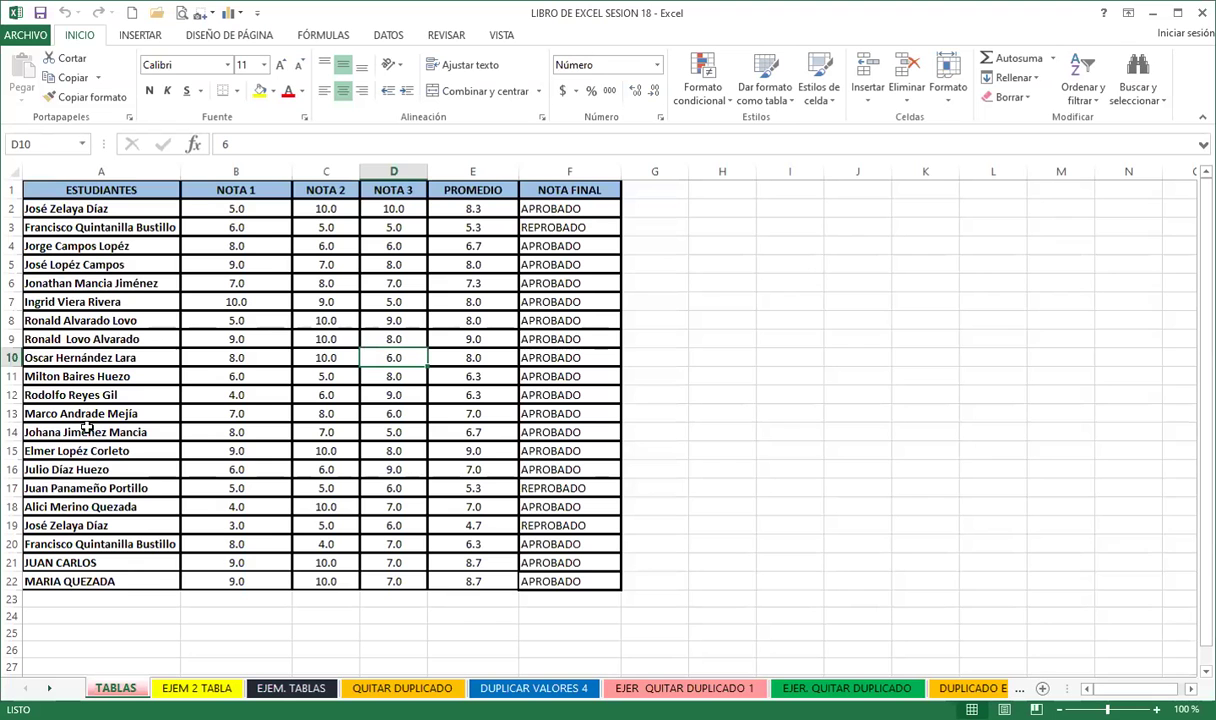
left_click(553, 208)
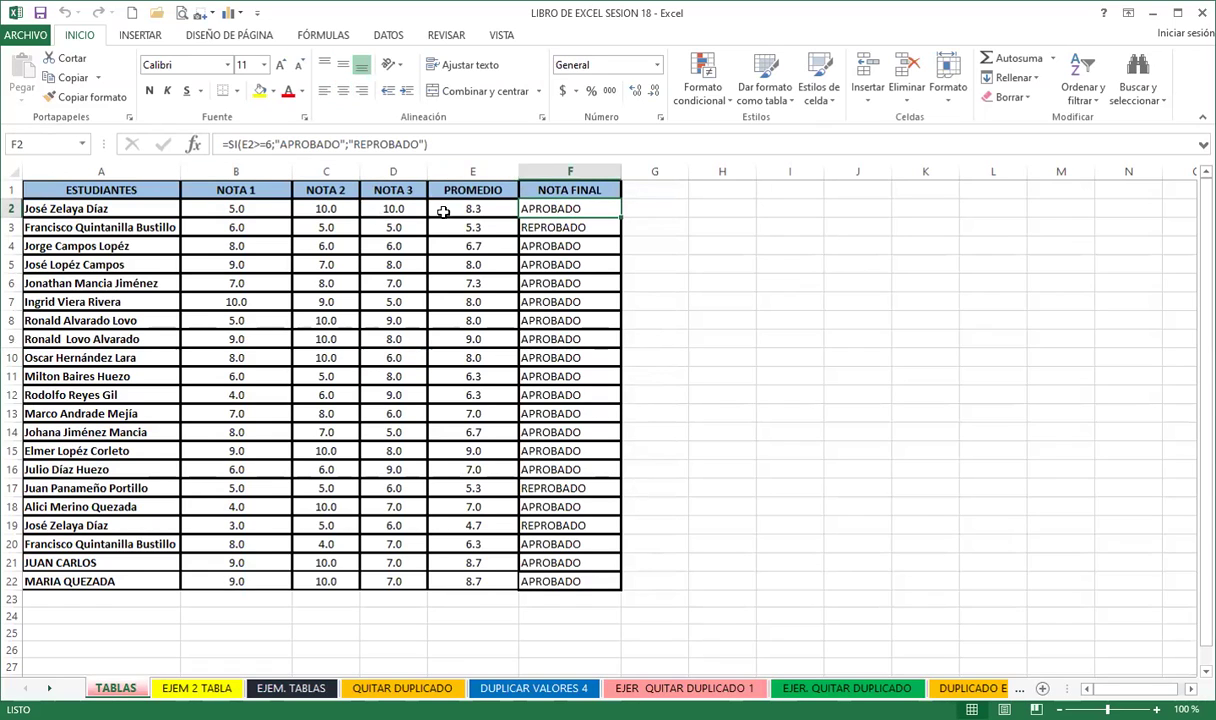
left_click(440, 207)
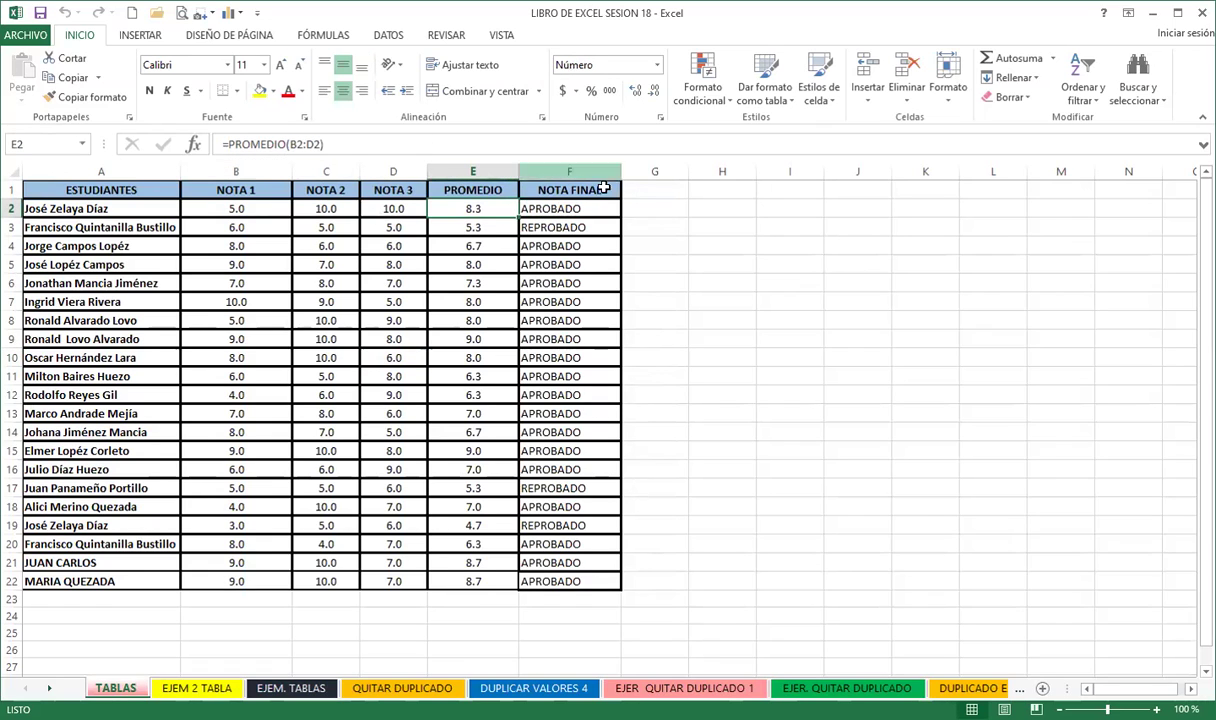
left_click(602, 205)
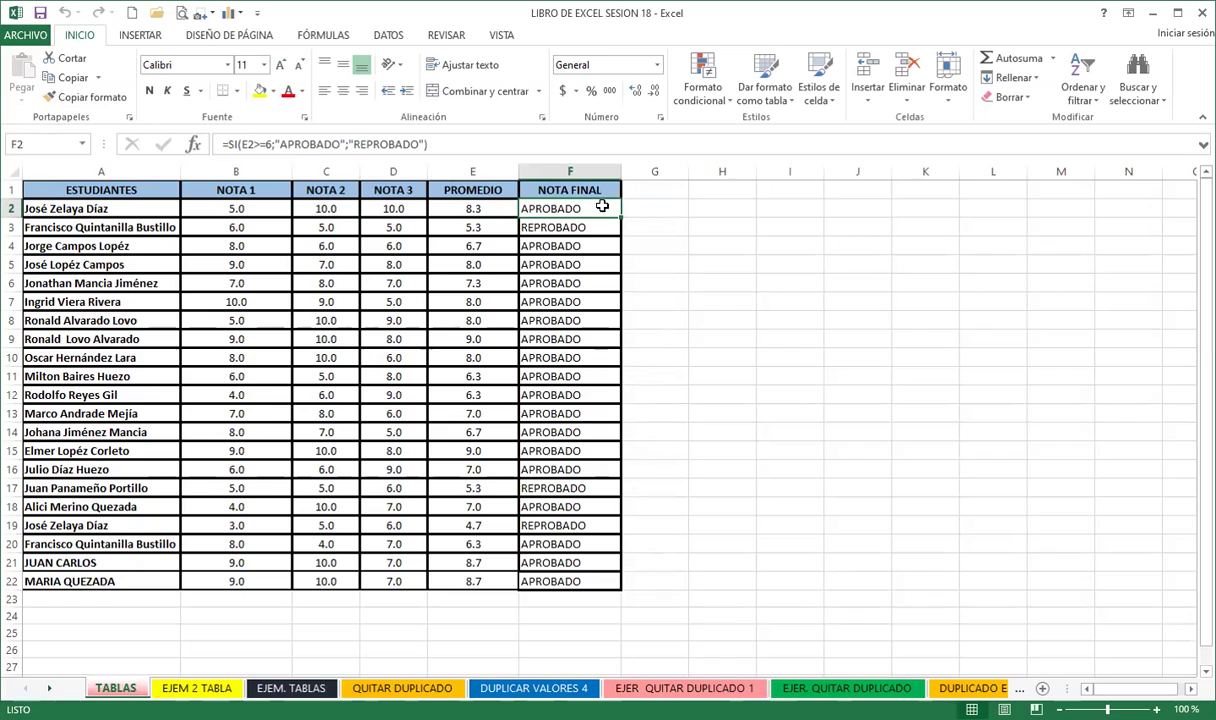
left_click(186, 301)
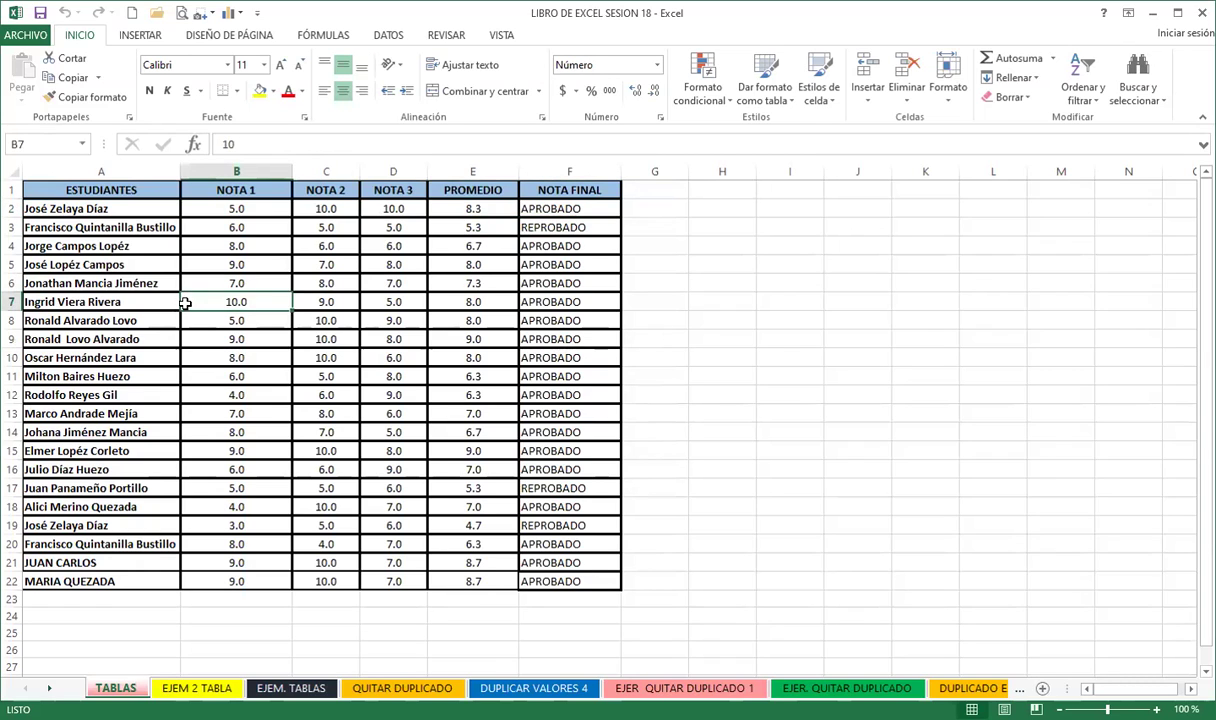
left_click(464, 283)
left_click(560, 321)
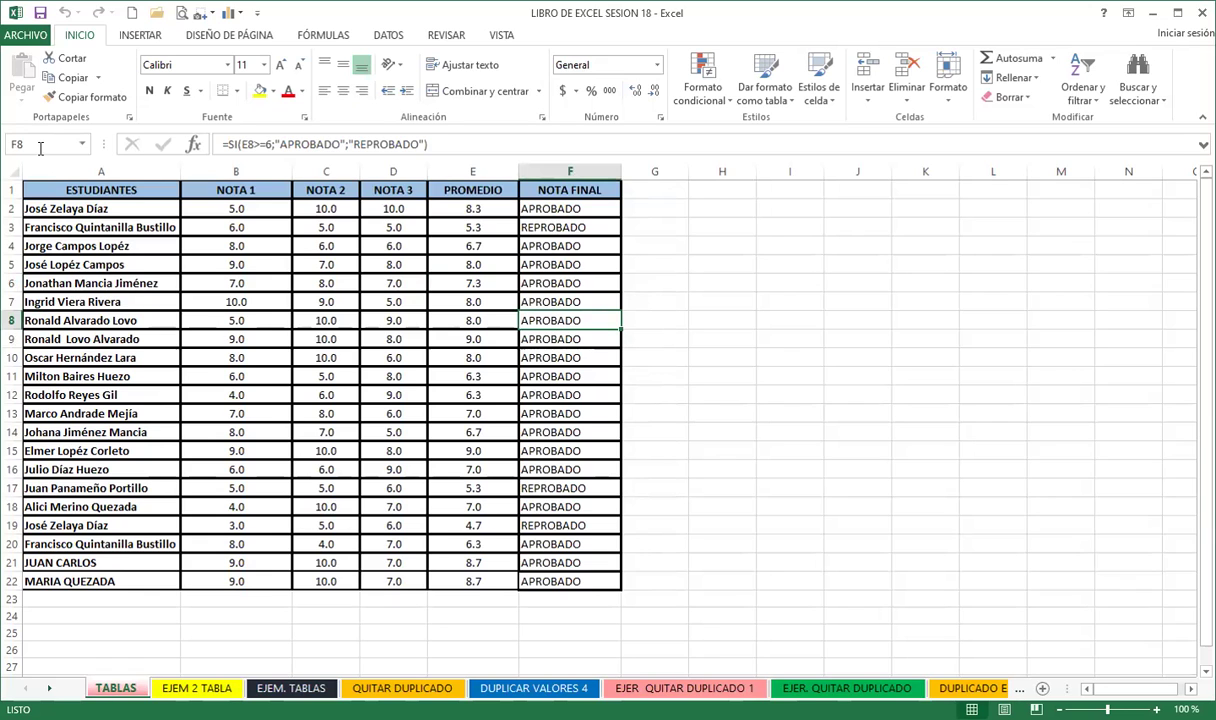
left_click(236, 298)
mouse_move(108, 185)
left_mouse_down()
mouse_move(573, 607)
mouse_move(570, 584)
left_mouse_up()
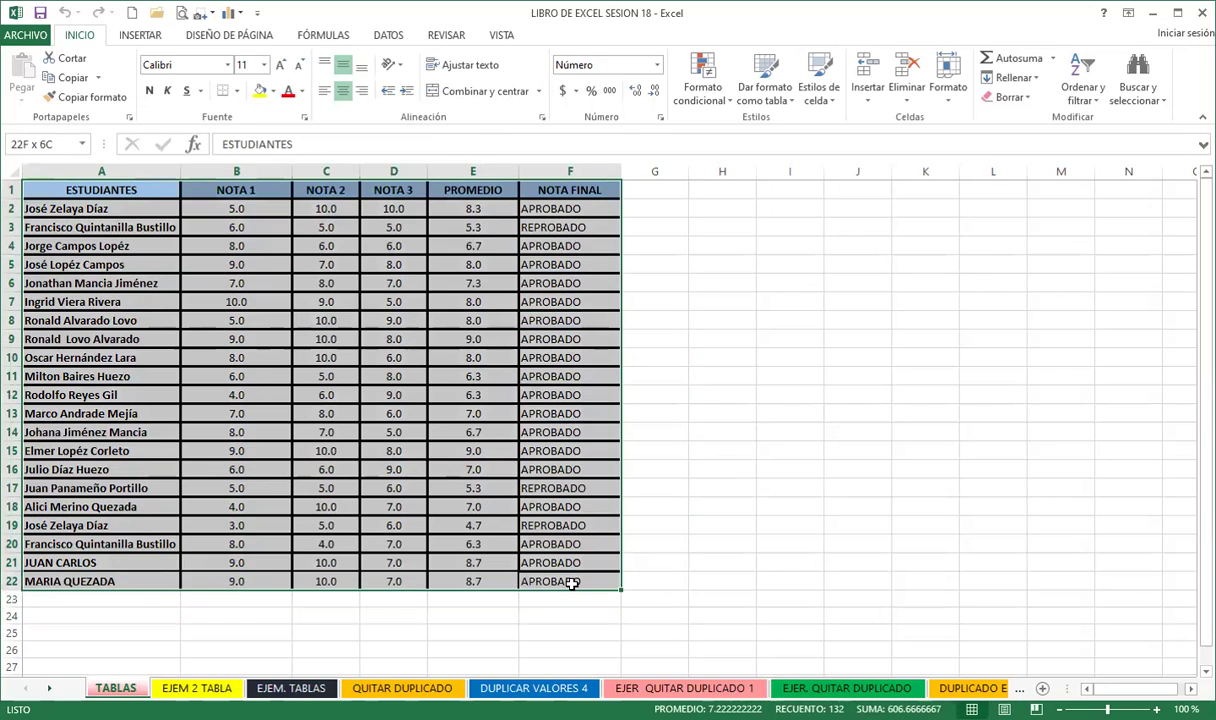
left_click(143, 206)
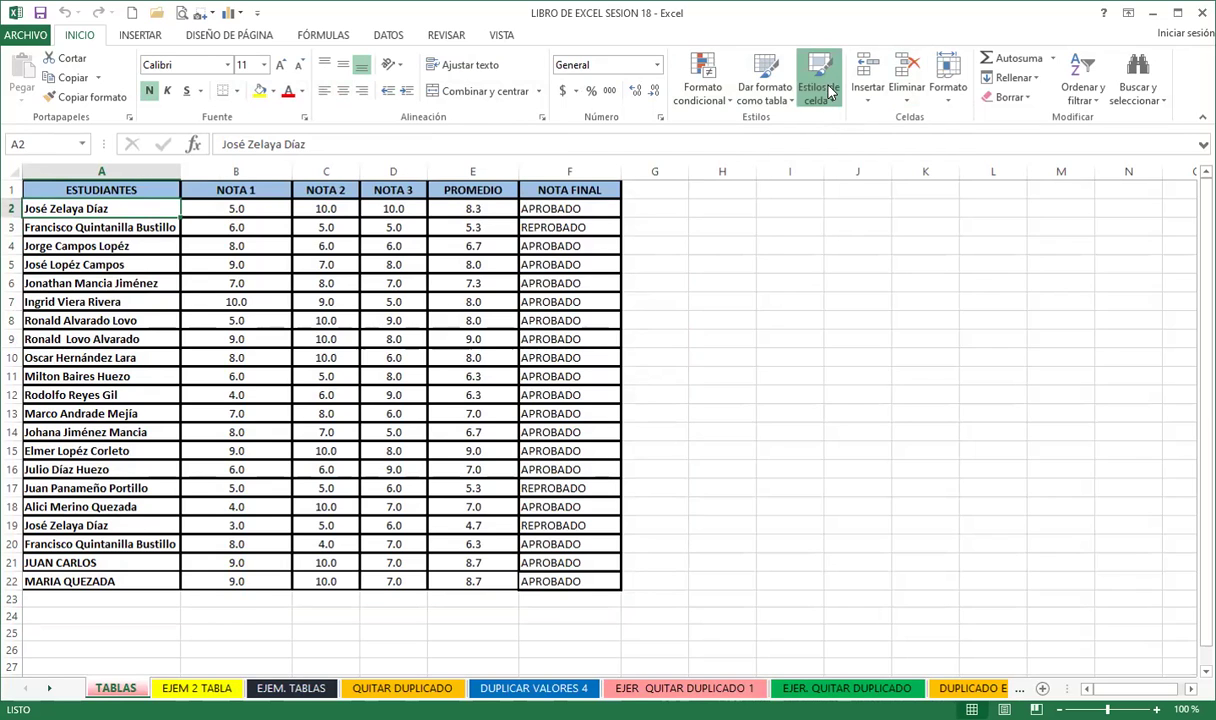
- Format the grades range A1:F22, with headers, in a medium banded table style as Tabla1
left_click(818, 88)
left_click(752, 90)
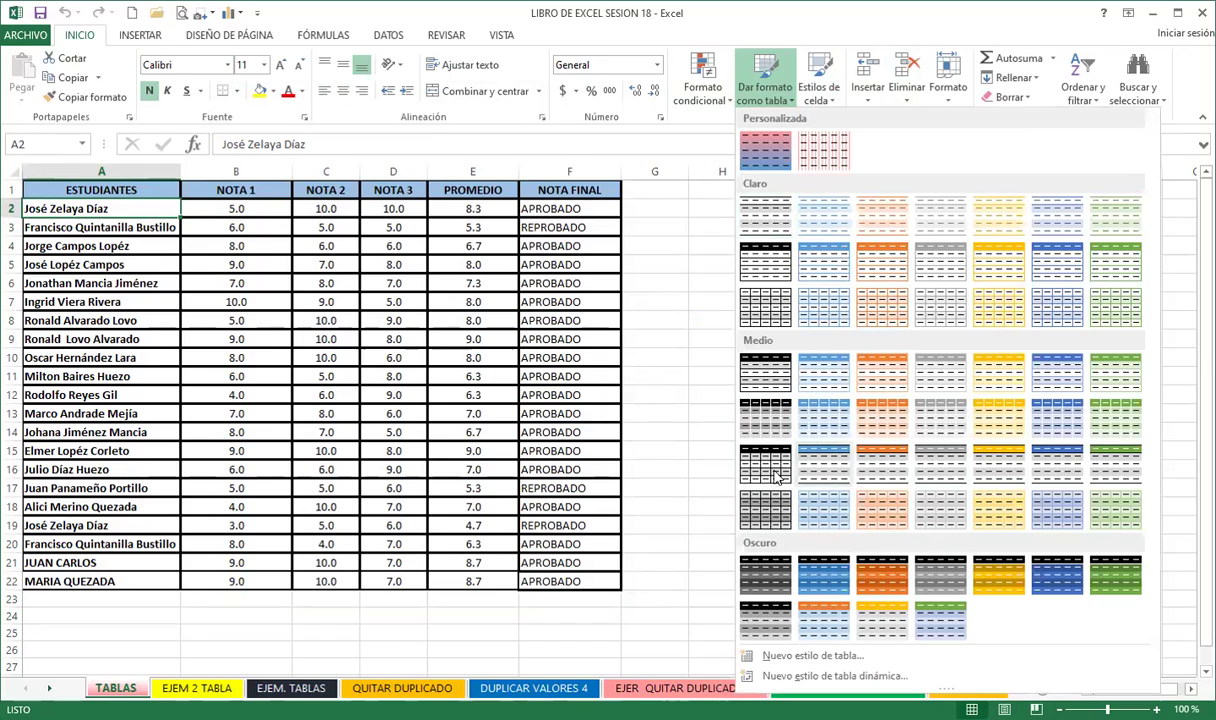
left_click(826, 467)
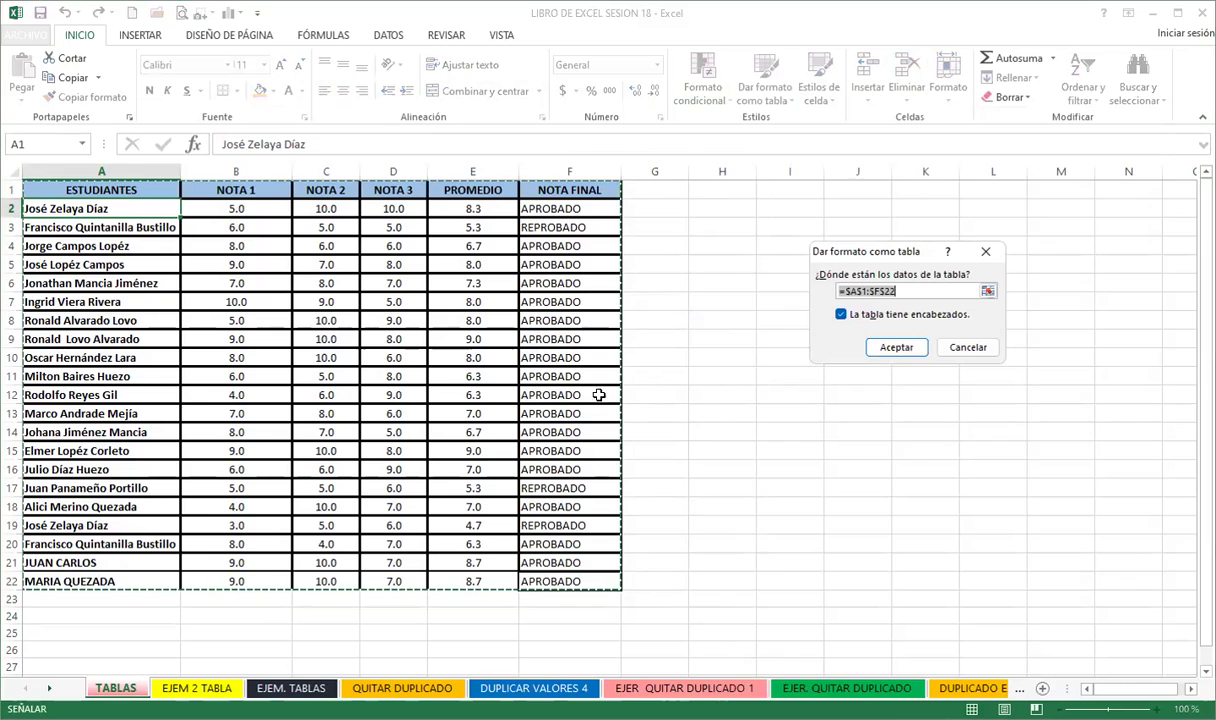
left_click(896, 347)
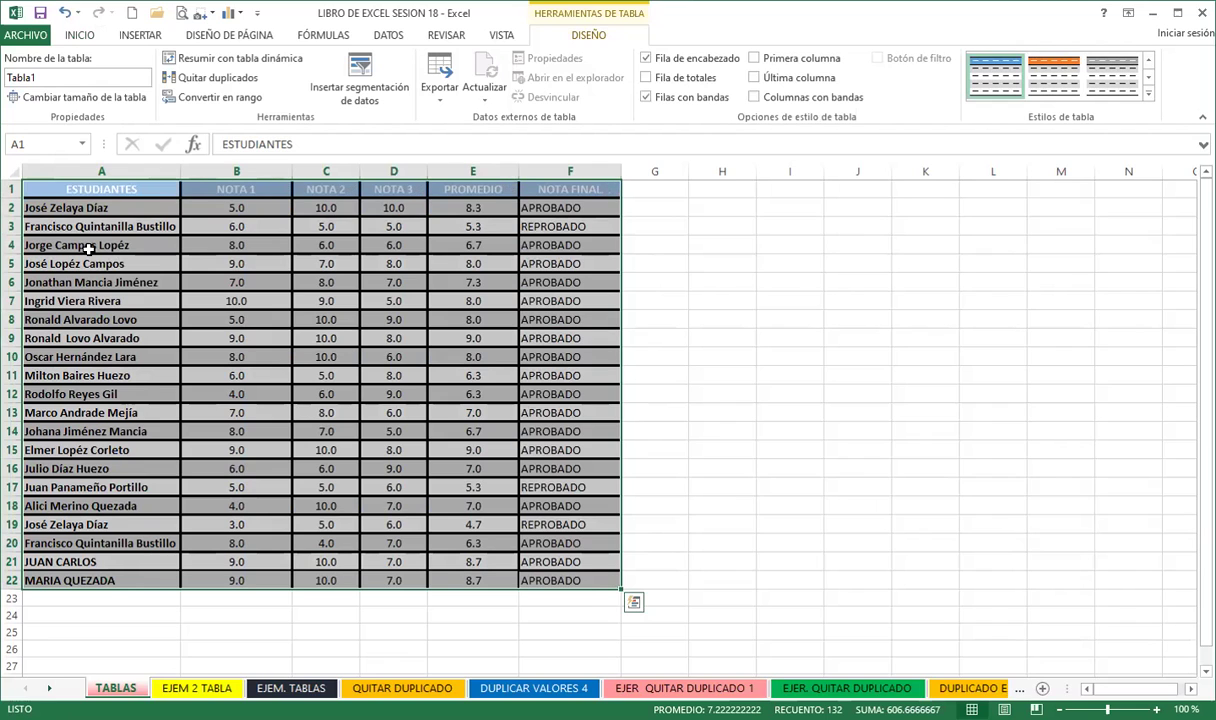
left_click(268, 240)
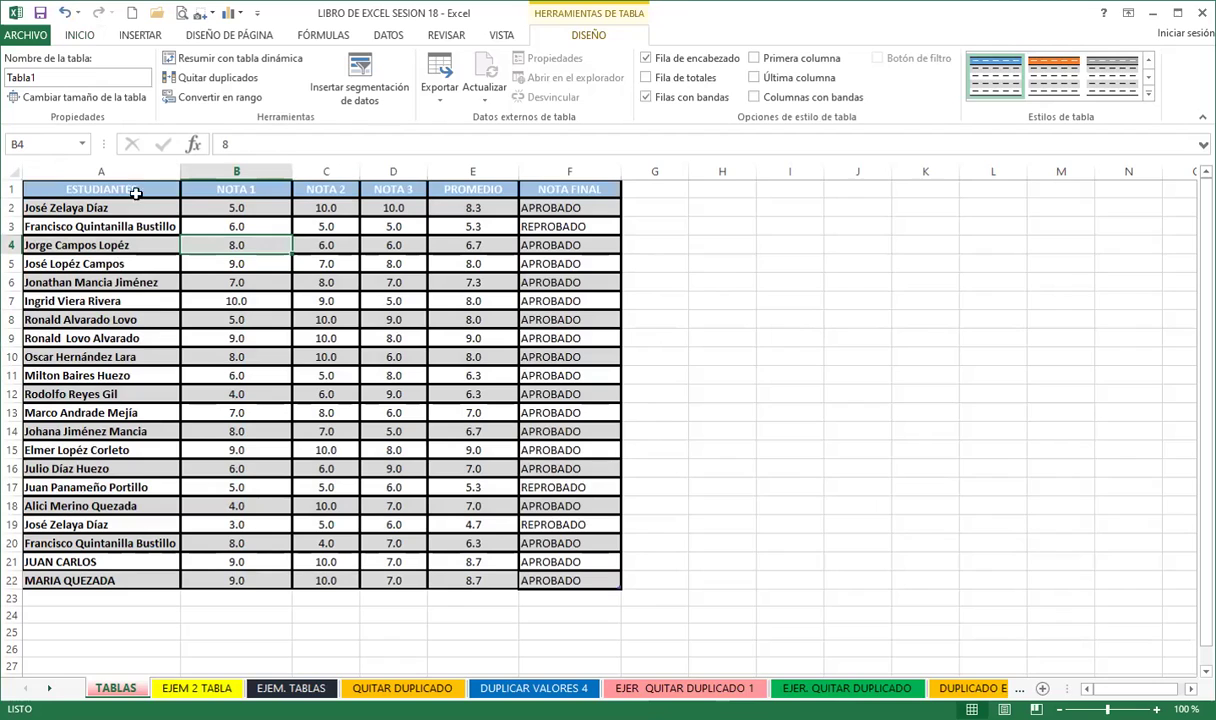
- Rename the grades table from Tabla1 to EJERCICIO1
left_click(50, 75)
type("e")
left_click(271, 259)
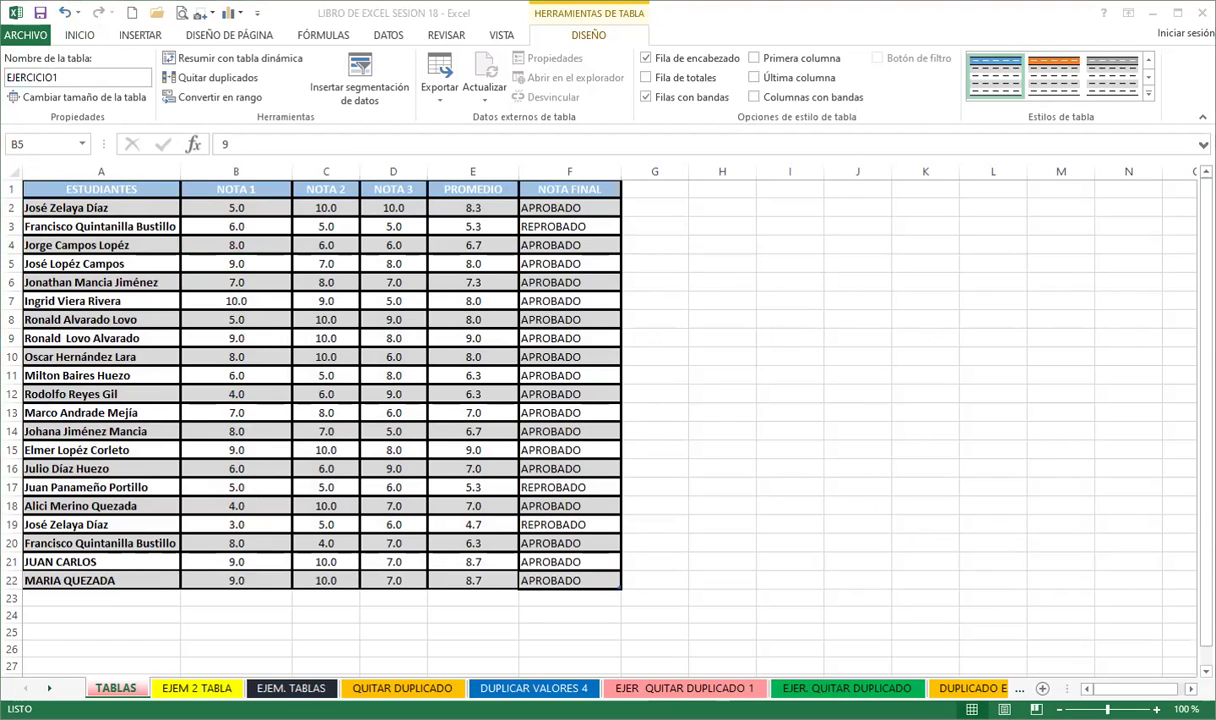
- Move to the next student's grade and inspect the PROMEDIO average formula
key("Down")
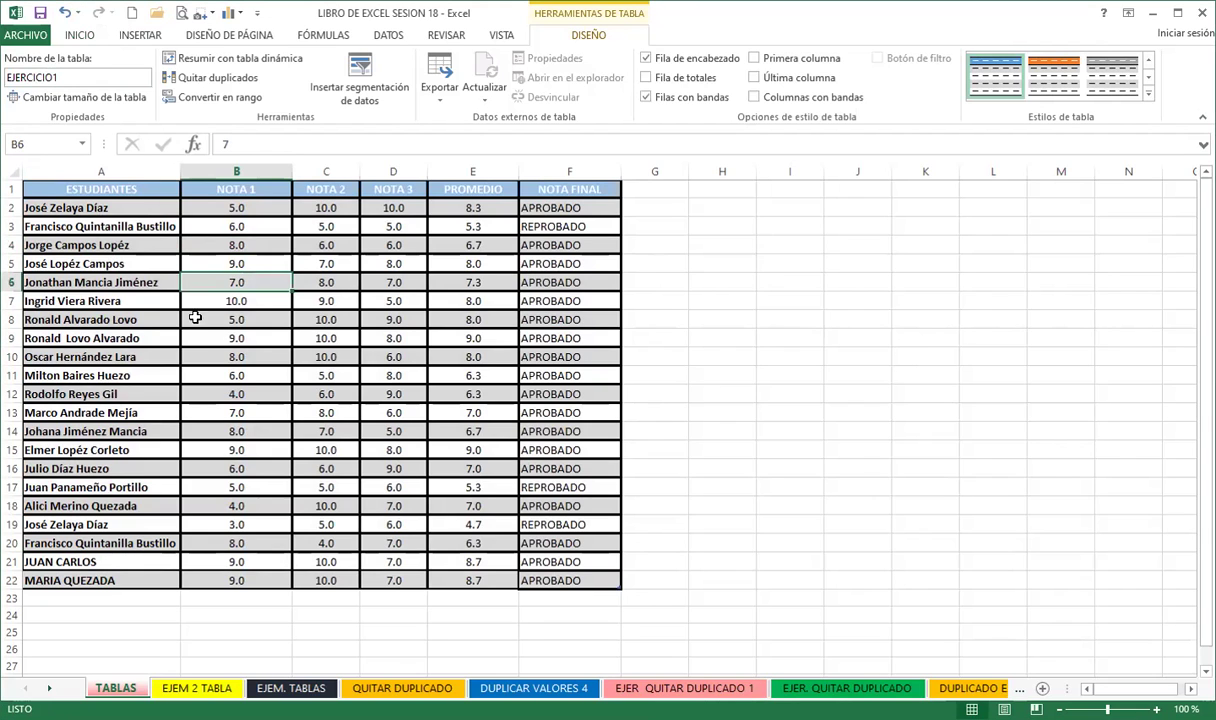
left_click(471, 224)
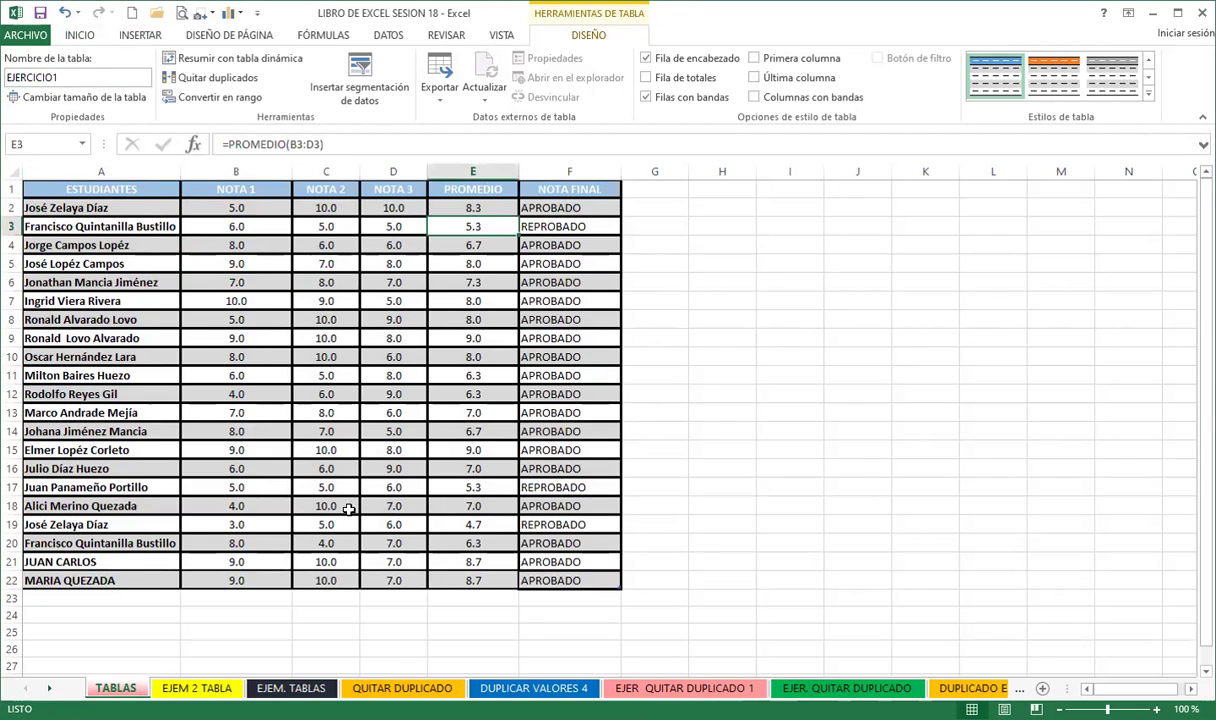
scroll(418, 509, "down", 3)
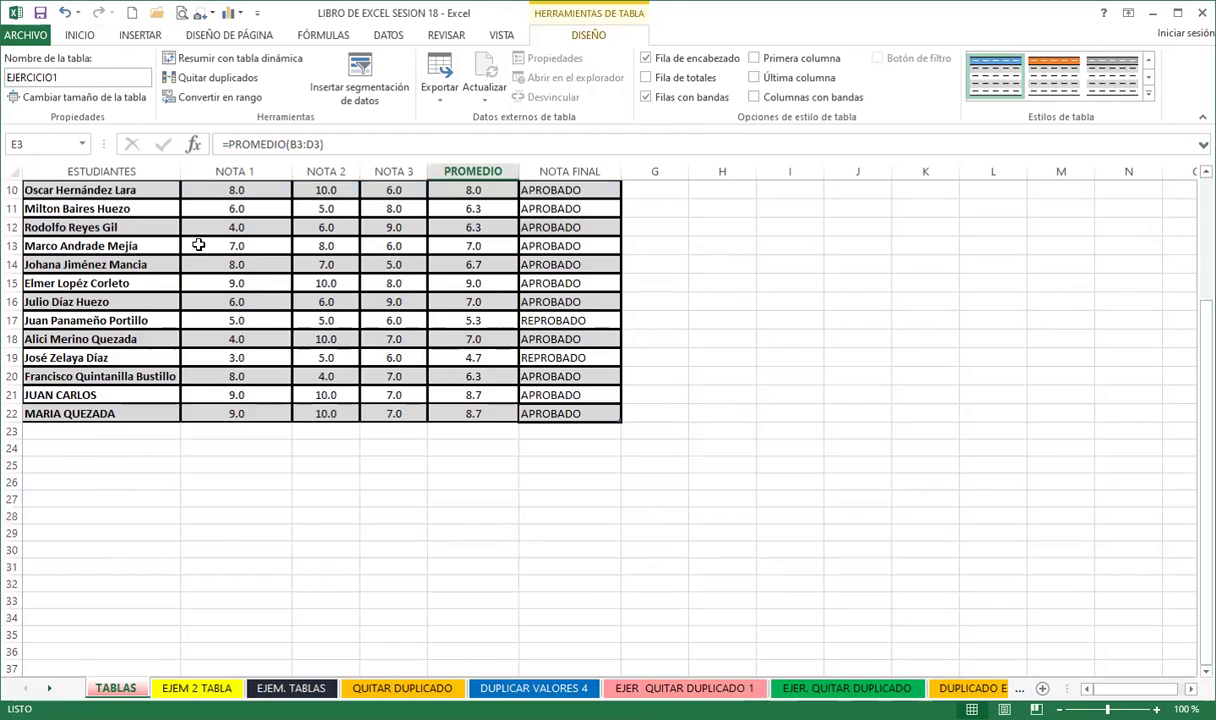
- Look over the Quick Access Toolbar settings, close them unchanged, and reopen its command list
left_click(257, 13)
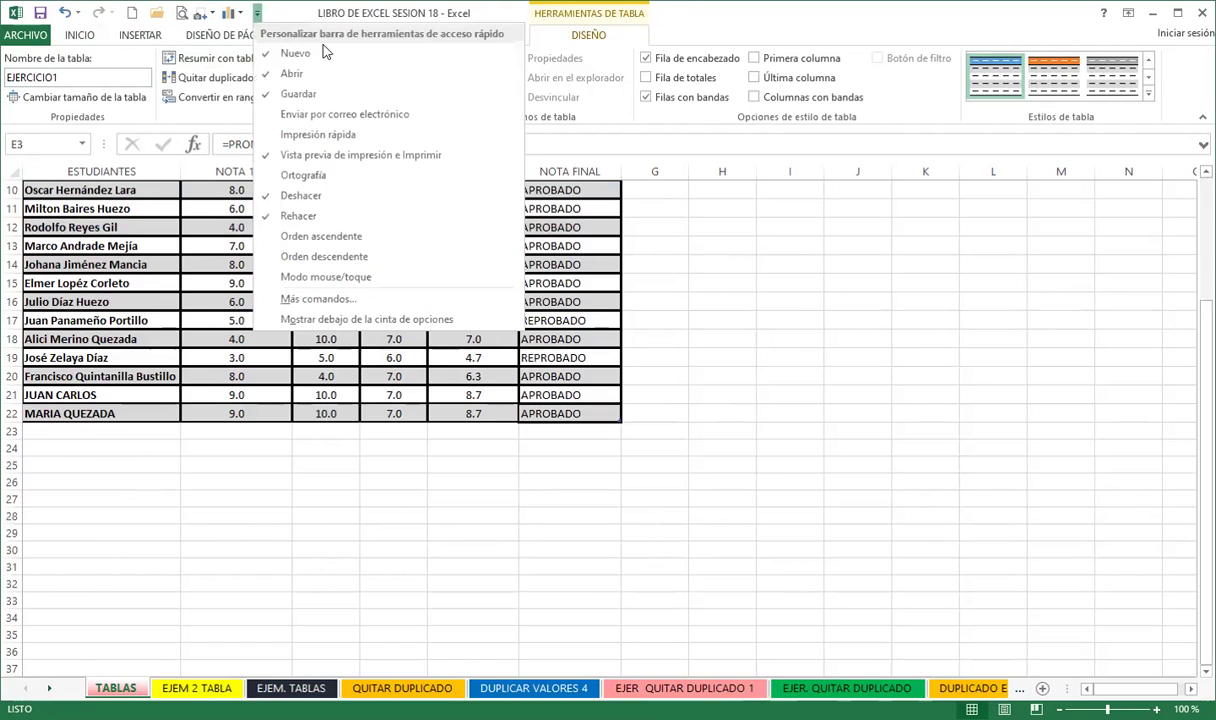
left_click(340, 301)
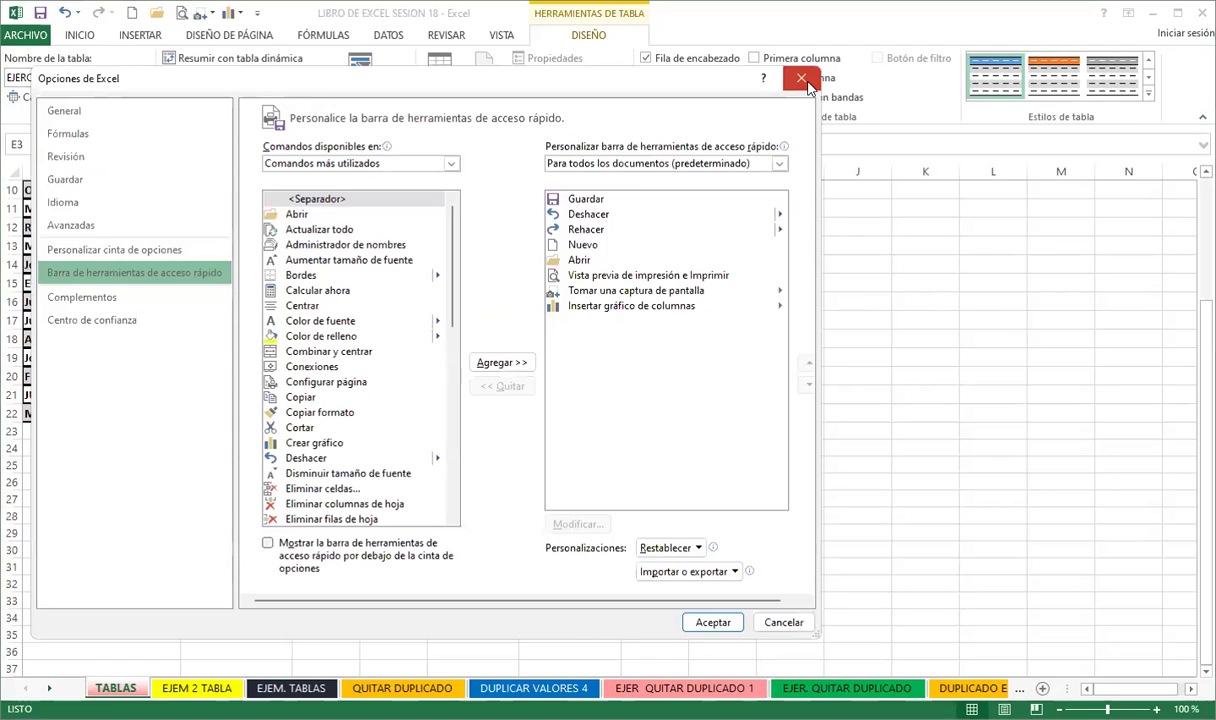
left_click(803, 79)
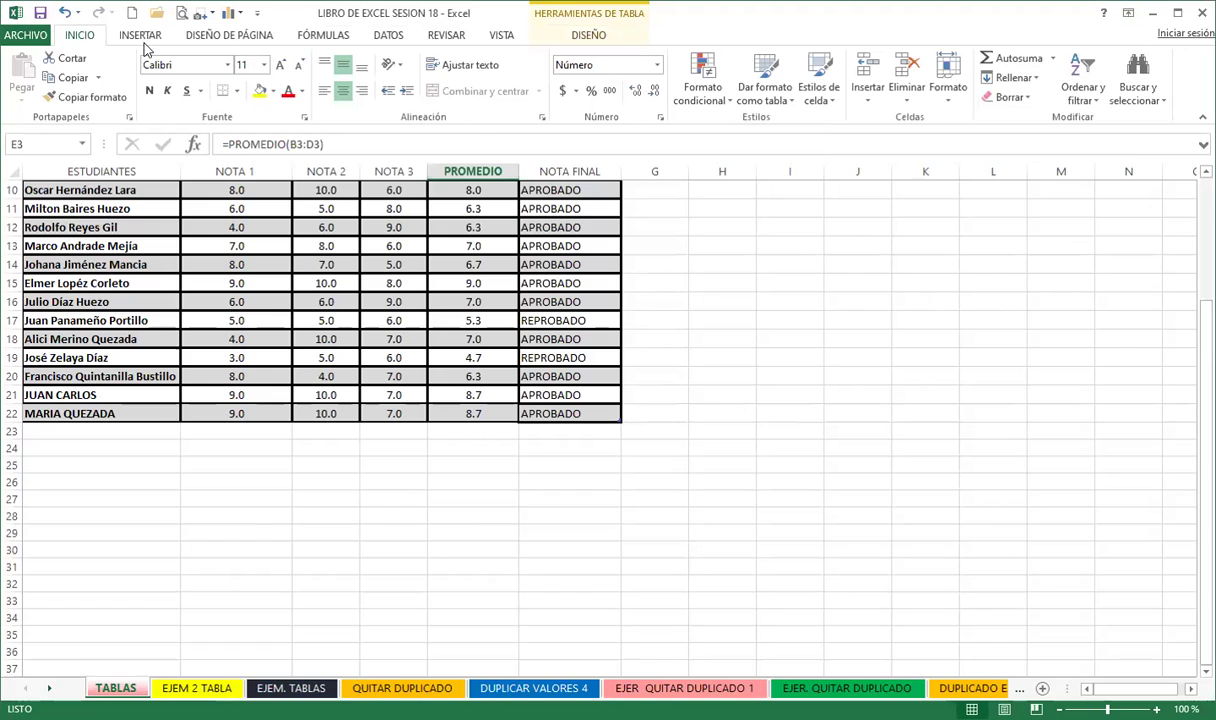
left_click(258, 13)
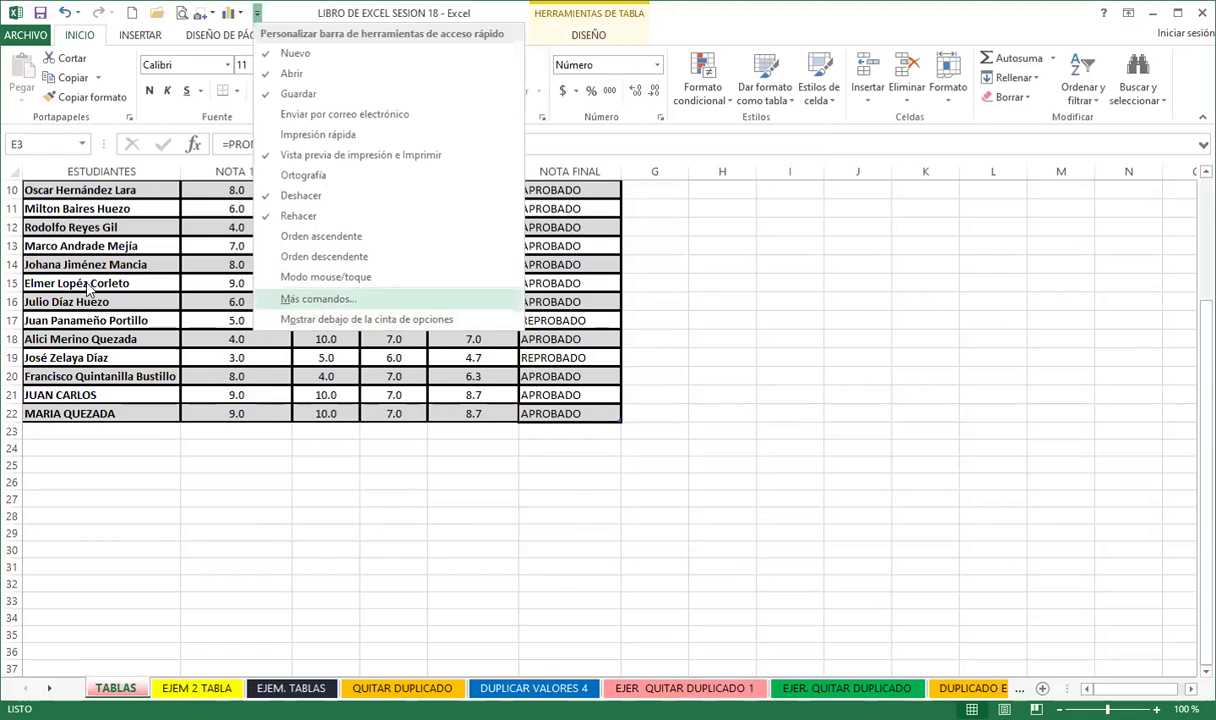
- Add Formulario... from All Commands to the Quick Access Toolbar, then open the table's data form
left_click(318, 299)
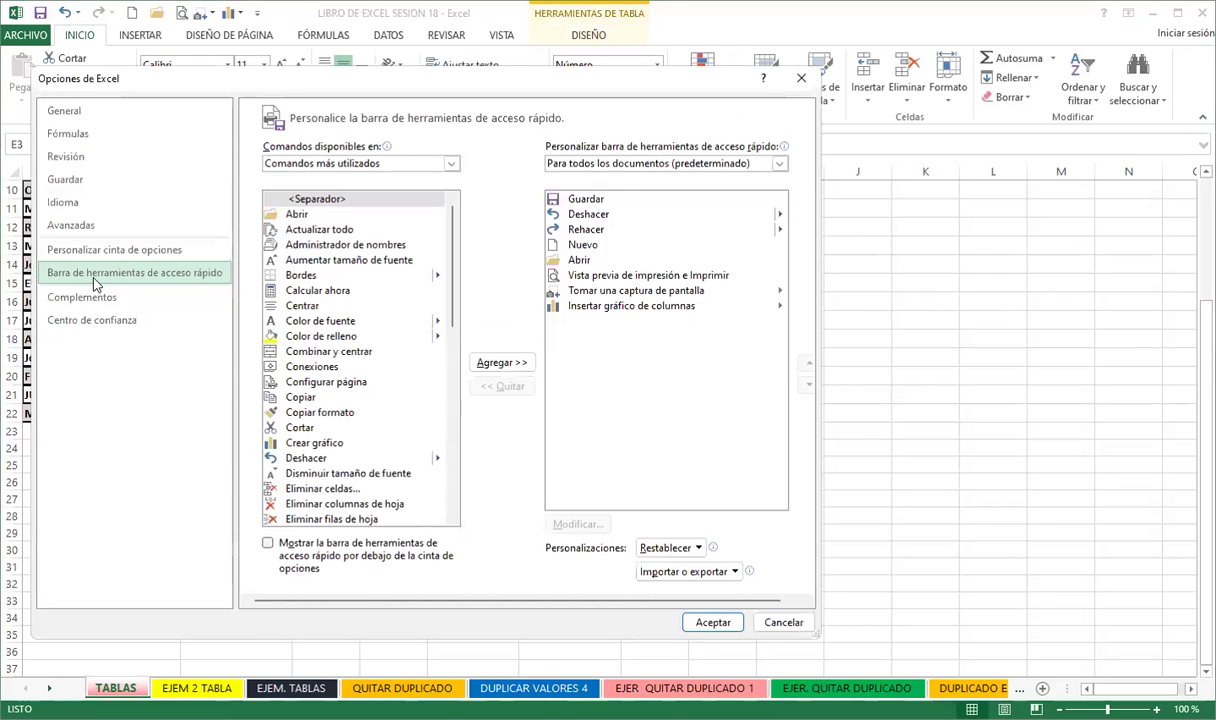
left_click(451, 164)
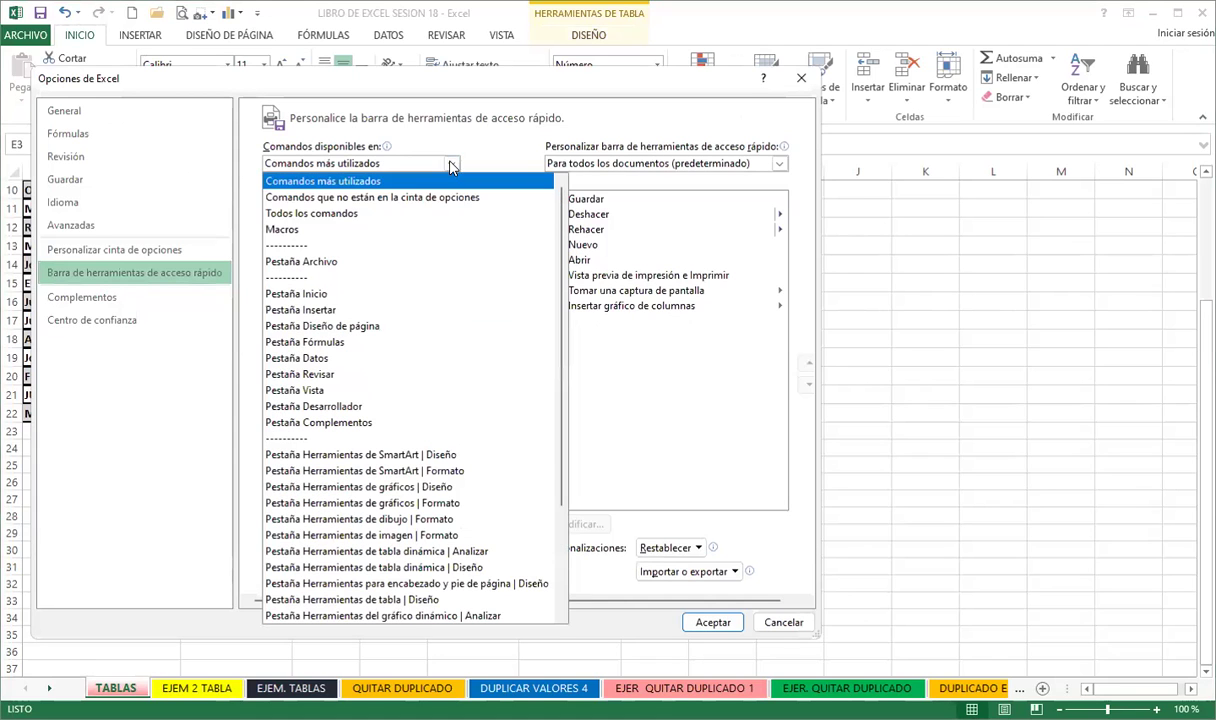
left_click(307, 222)
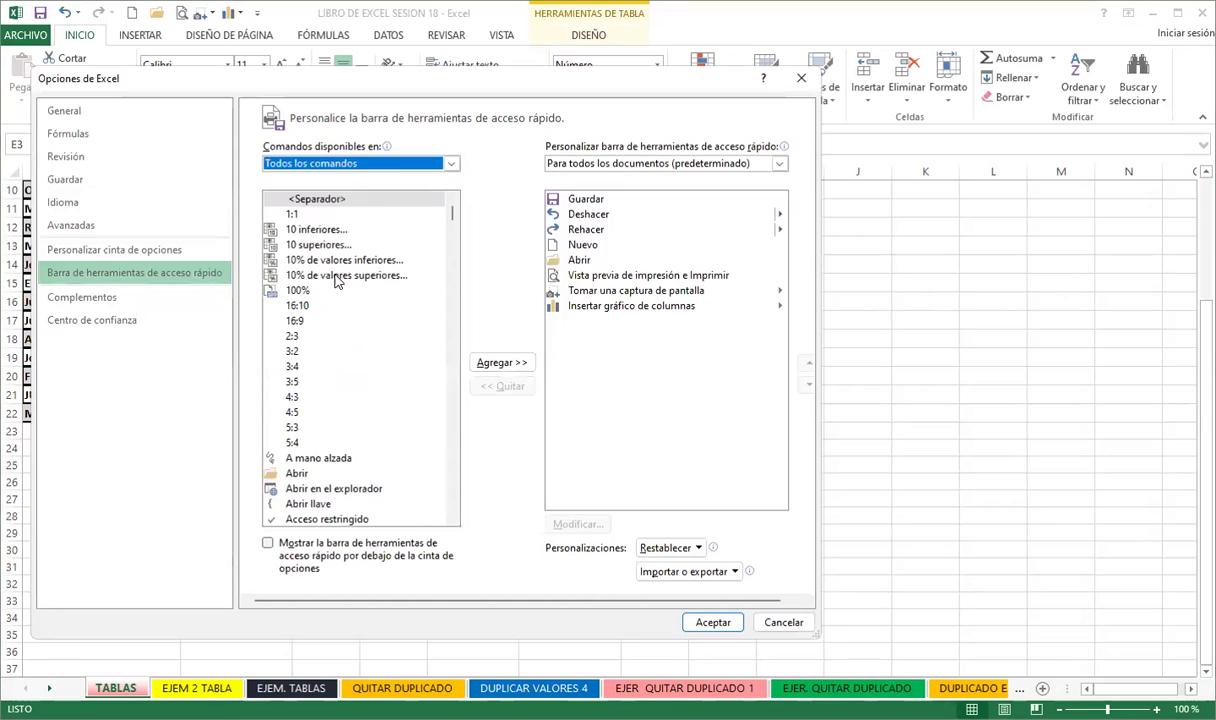
scroll(340, 290, "down", 7)
scroll(337, 341, "down", 7)
scroll(338, 345, "down", 10)
scroll(340, 350, "down", 7)
scroll(342, 360, "down", 7)
scroll(345, 370, "down", 1)
scroll(343, 370, "down", 5)
scroll(344, 371, "down", 5)
scroll(343, 372, "down", 5)
scroll(340, 373, "down", 5)
scroll(341, 390, "down", 6)
scroll(345, 400, "down", 5)
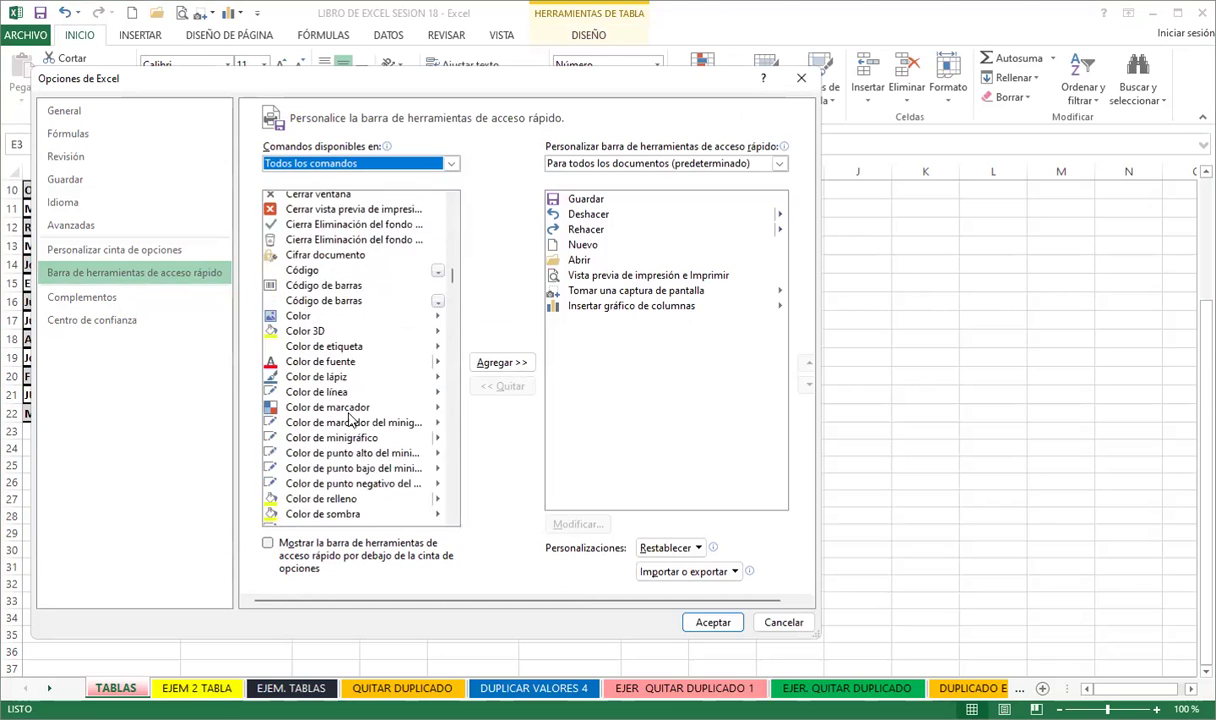
scroll(348, 410, "down", 5)
scroll(350, 418, "down", 5)
scroll(350, 418, "down", 5)
scroll(351, 418, "down", 5)
scroll(352, 418, "down", 5)
scroll(352, 418, "down", 3)
scroll(352, 418, "down", 5)
scroll(352, 418, "down", 5)
scroll(352, 418, "down", 5)
scroll(352, 418, "down", 6)
scroll(352, 418, "down", 5)
scroll(352, 418, "down", 5)
scroll(352, 418, "down", 5)
scroll(352, 420, "down", 5)
scroll(352, 420, "down", 5)
scroll(352, 420, "down", 5)
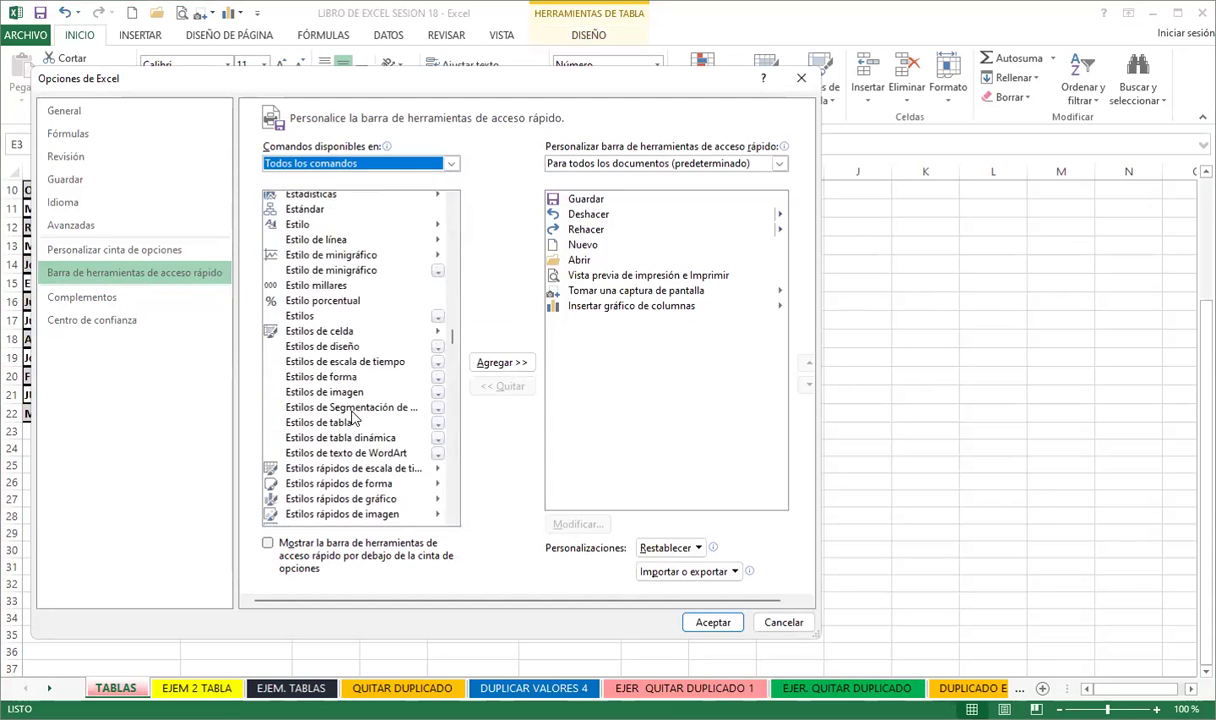
scroll(353, 418, "down", 5)
scroll(354, 416, "down", 3)
scroll(355, 416, "down", 5)
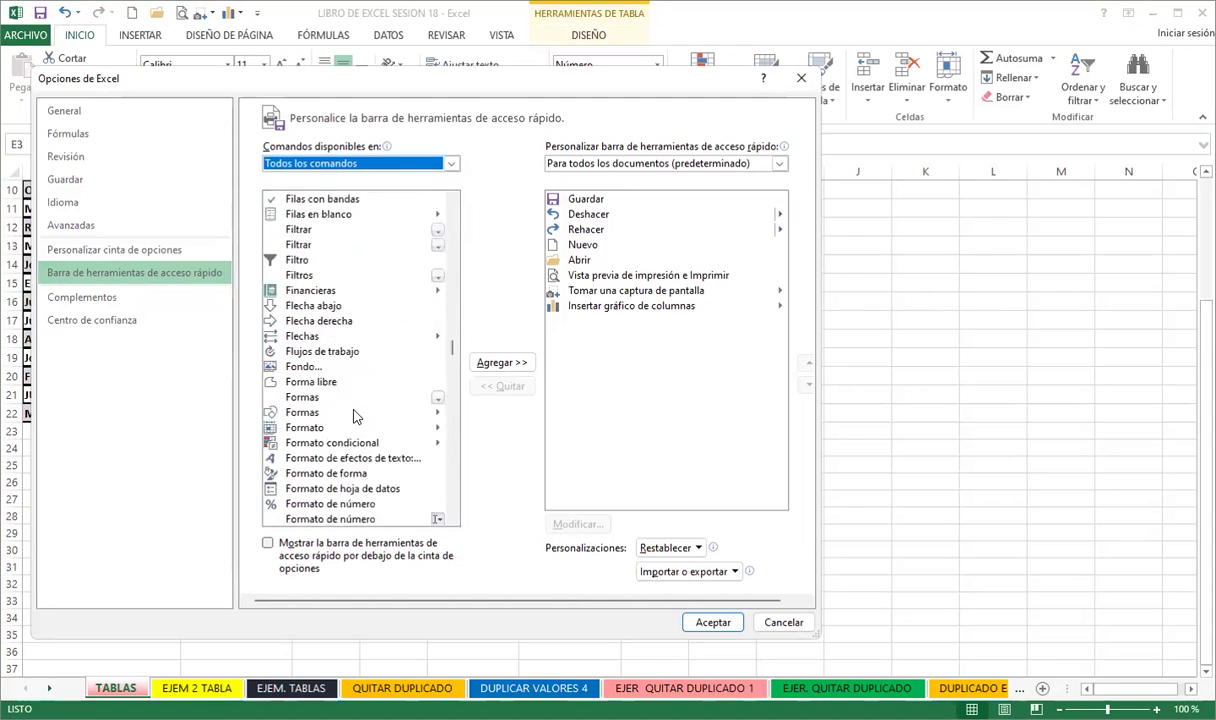
scroll(345, 400, "down", 3)
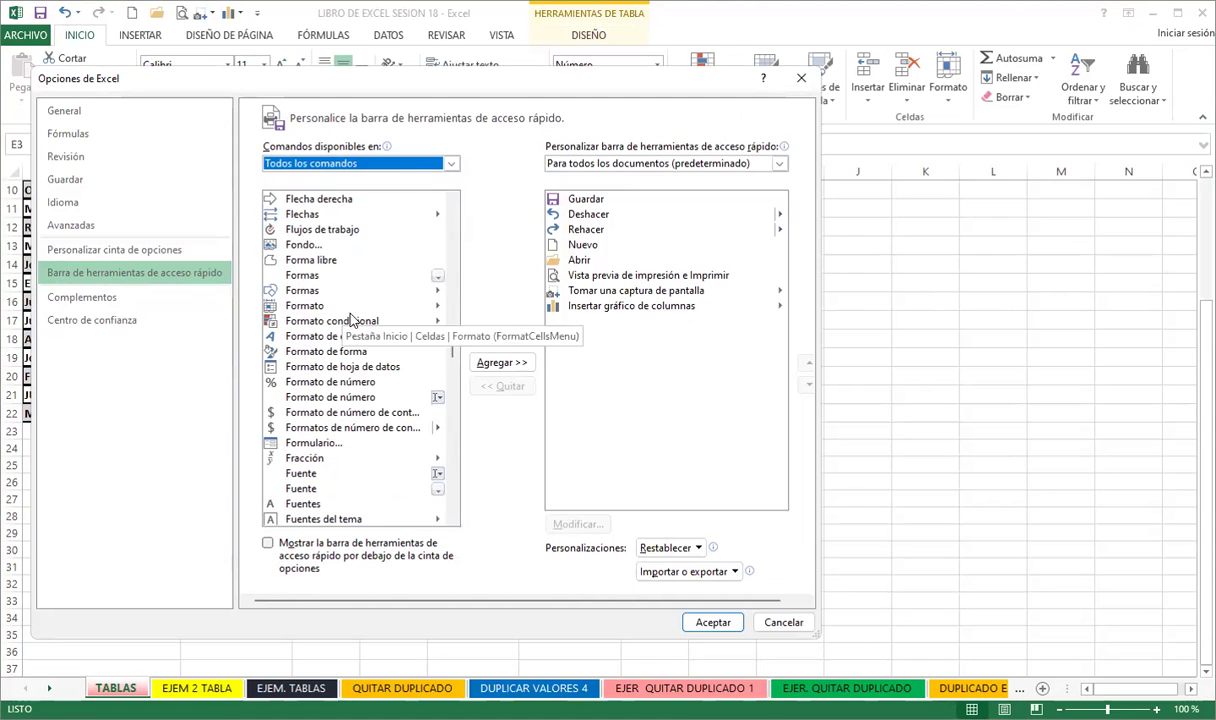
left_click(316, 443)
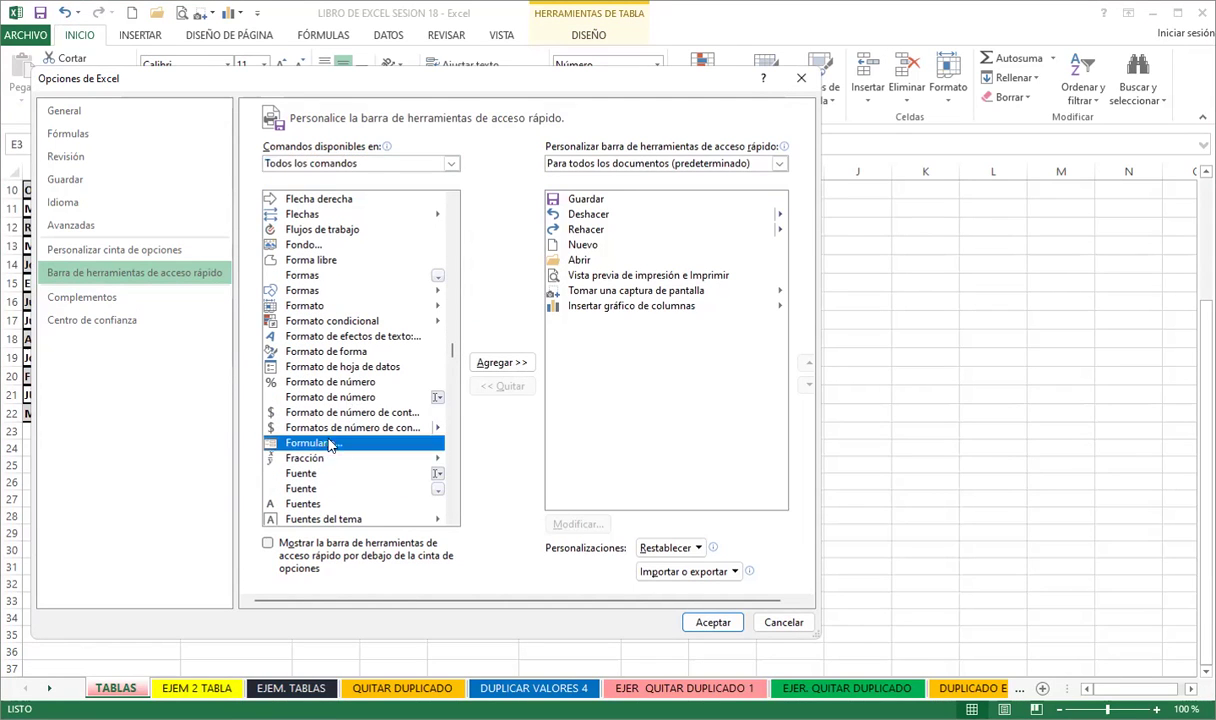
left_click(499, 362)
left_click(714, 623)
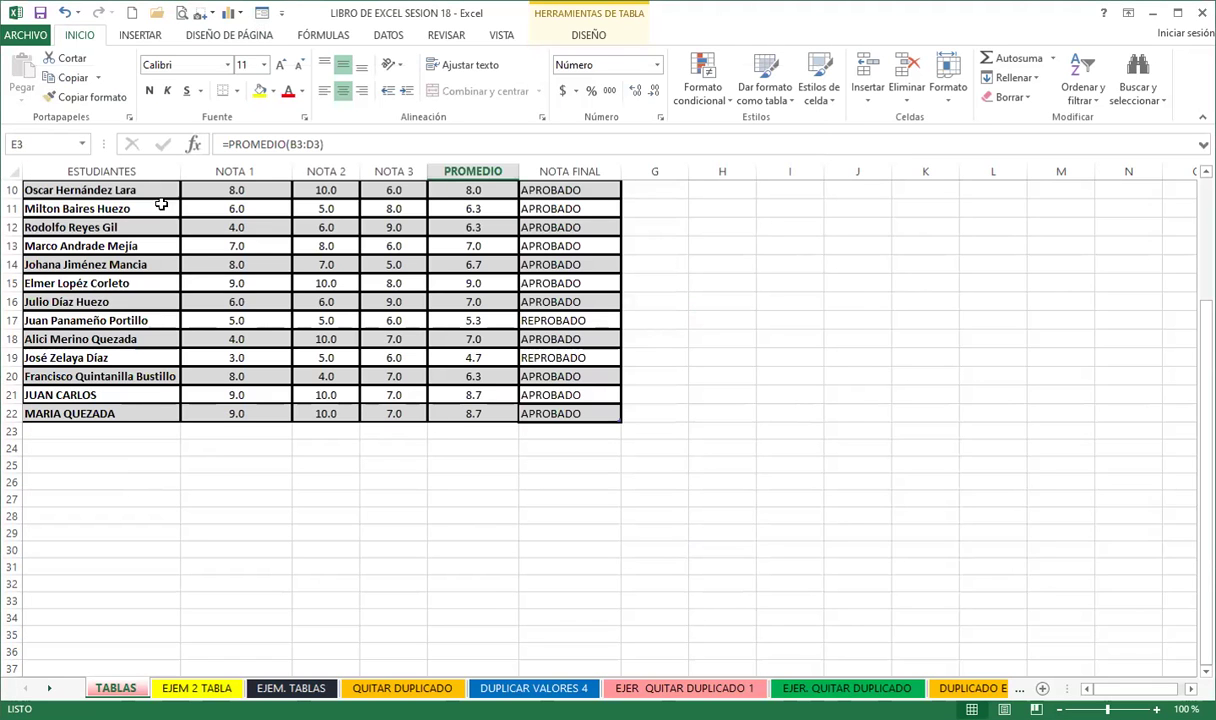
left_click(262, 14)
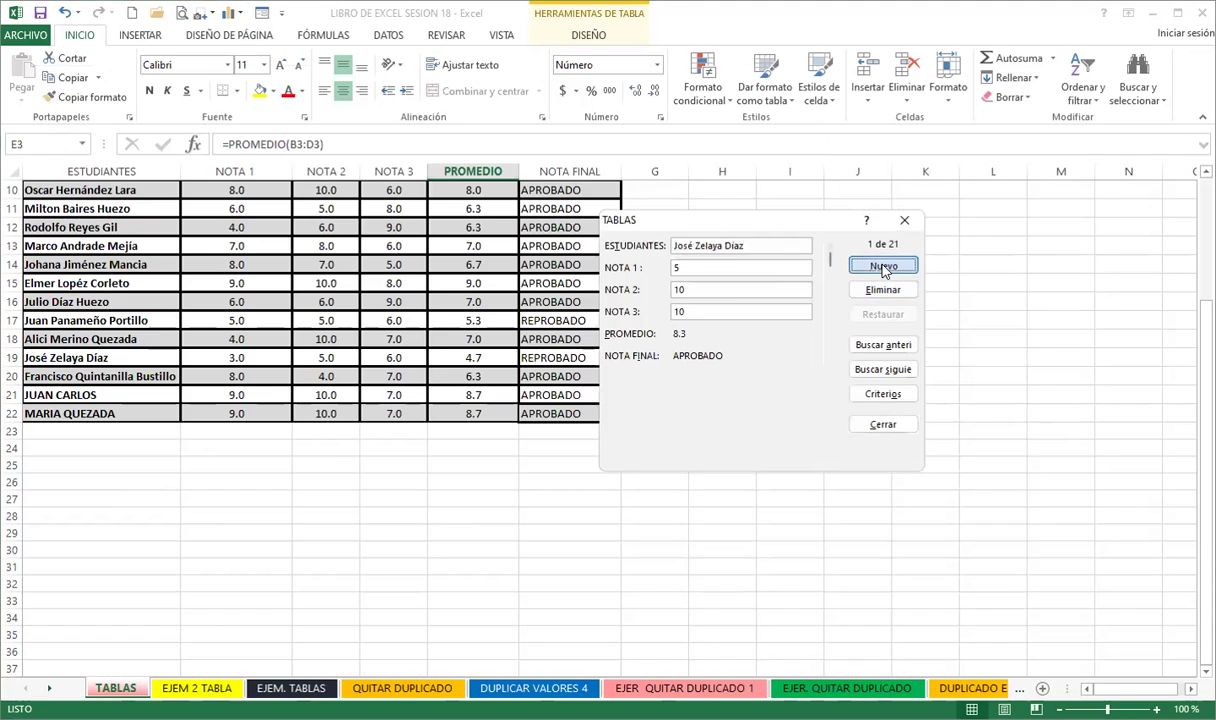
- Create a new data-form record for the student with NOTA 1 10, NOTA 2 9 and NOTA 3 8
left_click(882, 265)
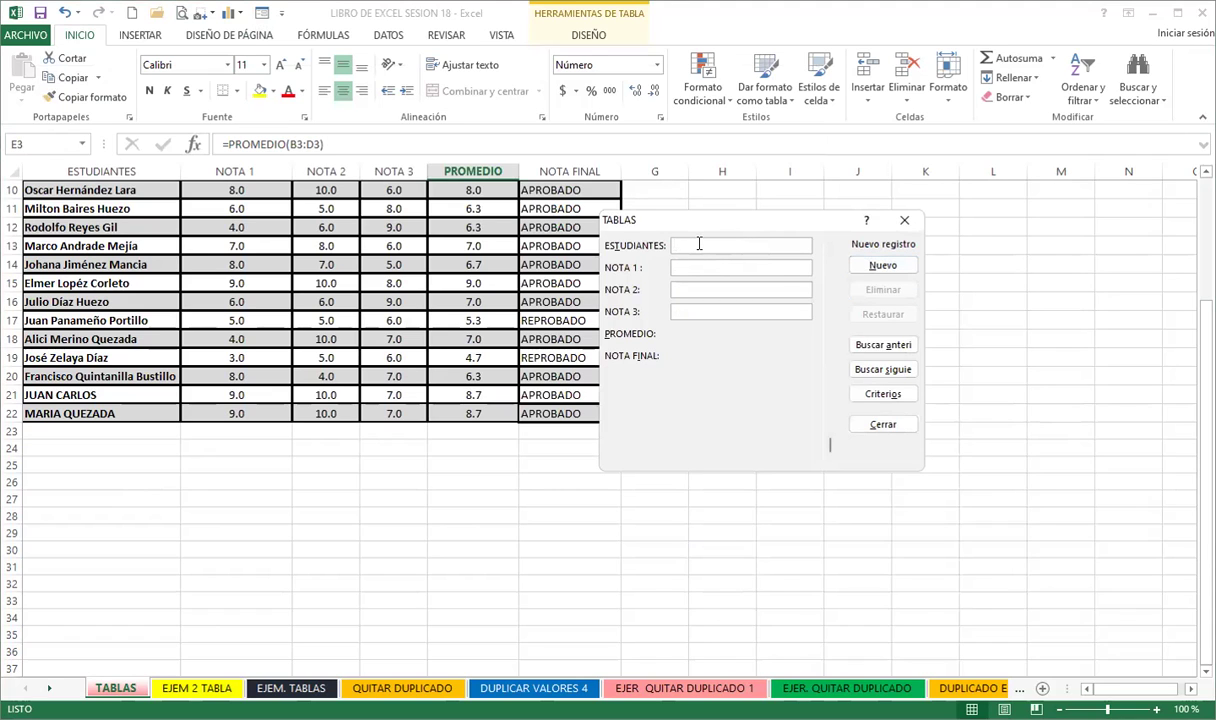
type("CARLOS RODRIGUEZ")
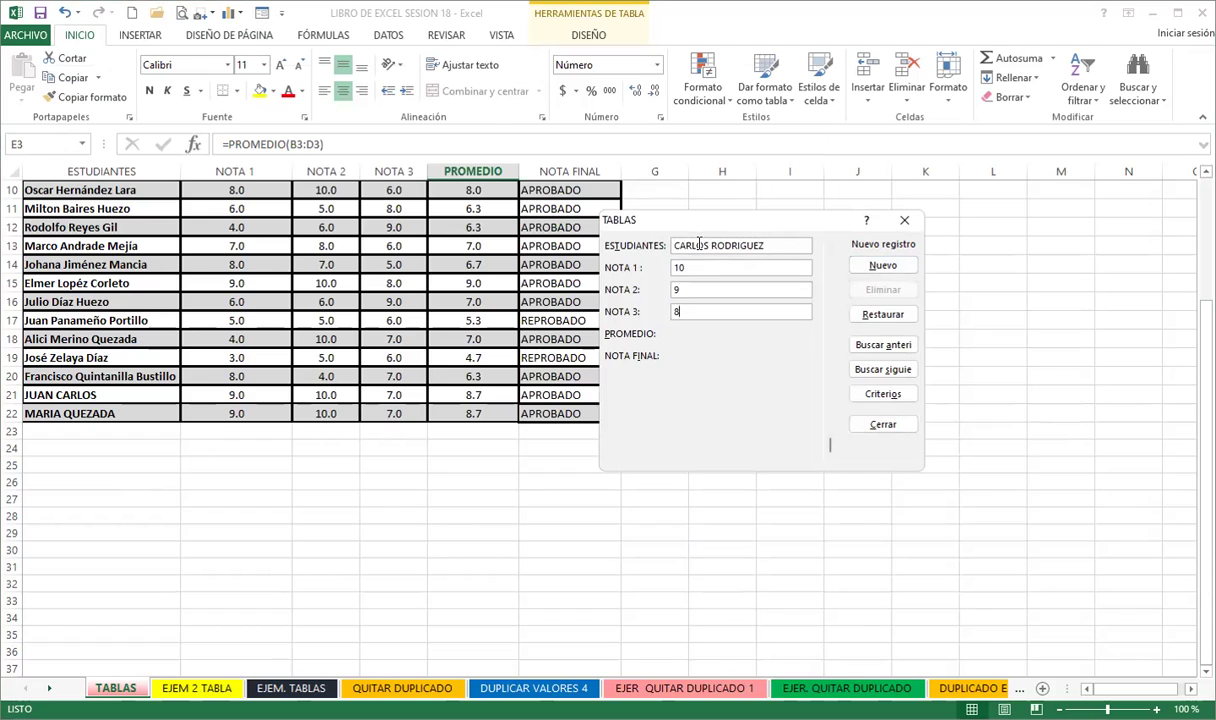
key("Return")
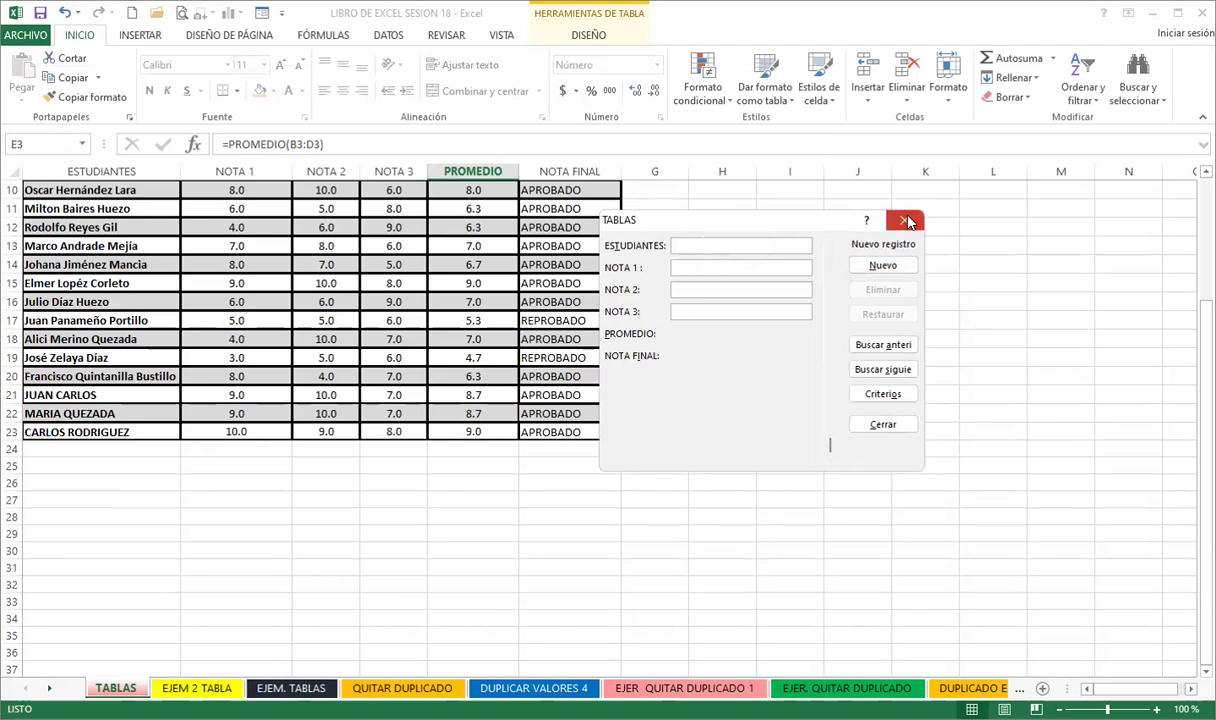
- Close the data form and inspect row 23's name, grades, PROMEDIO and NOTA FINAL cells
left_click(908, 221)
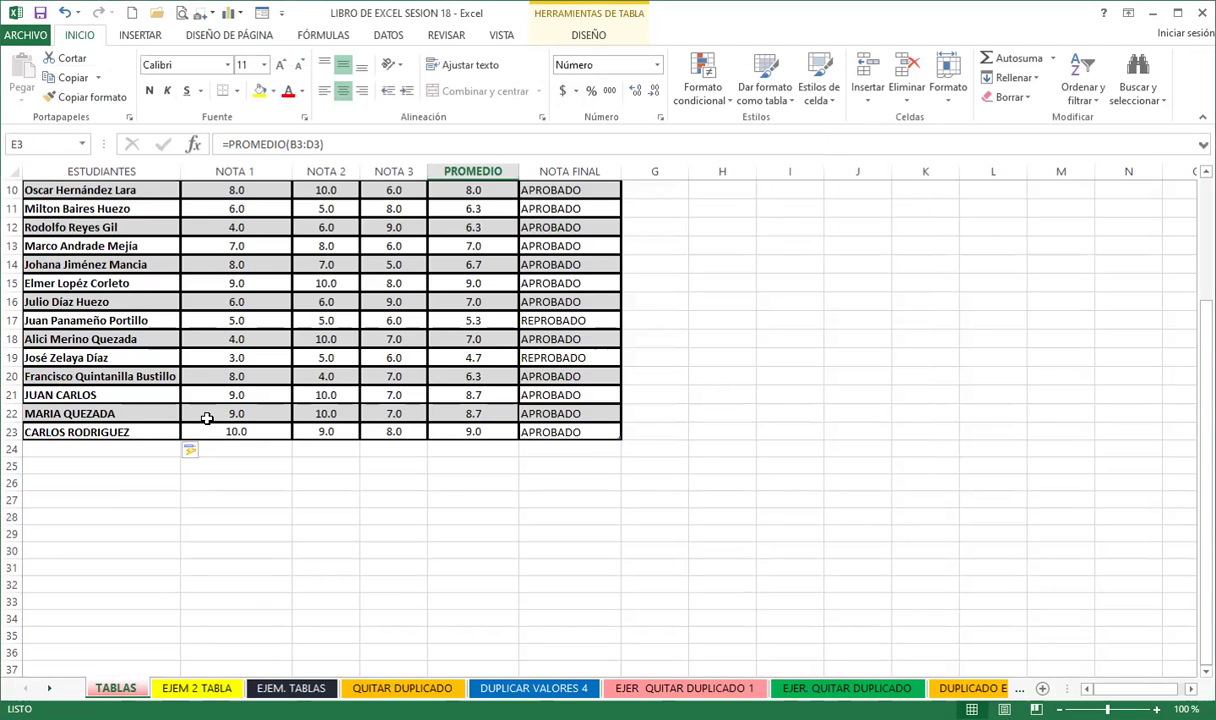
left_click(133, 431)
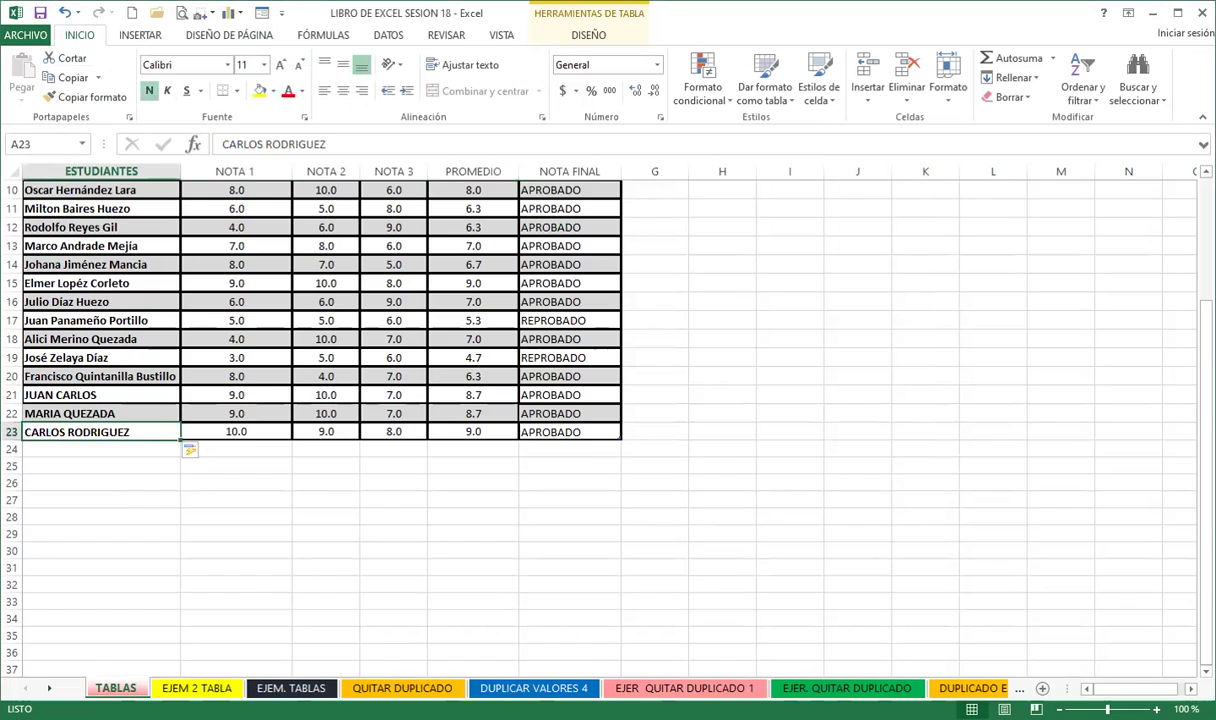
left_click(240, 431)
left_click(331, 430)
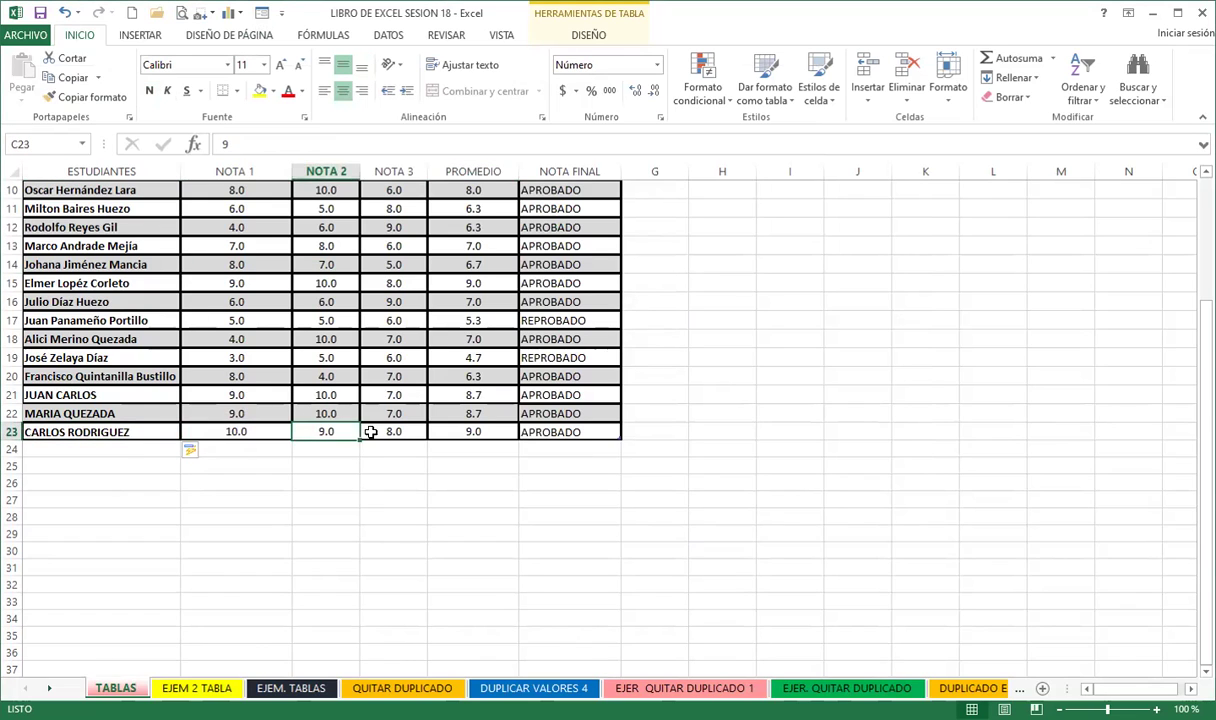
left_click(370, 431)
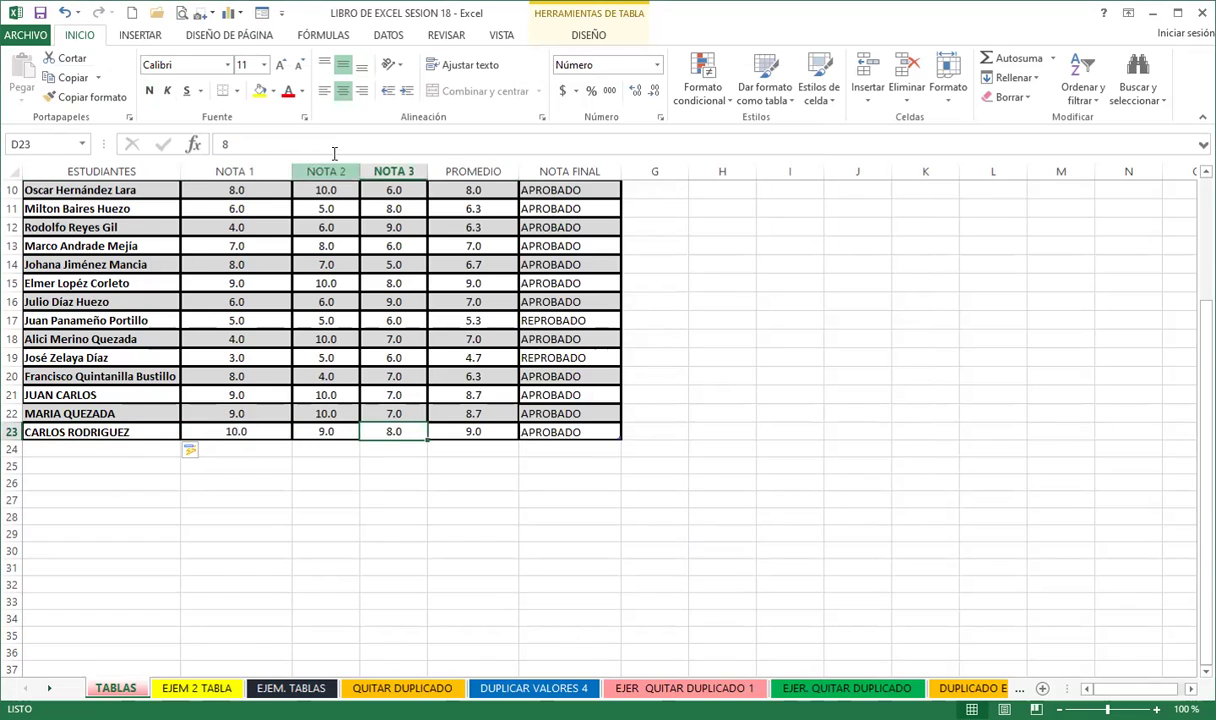
left_click(492, 431)
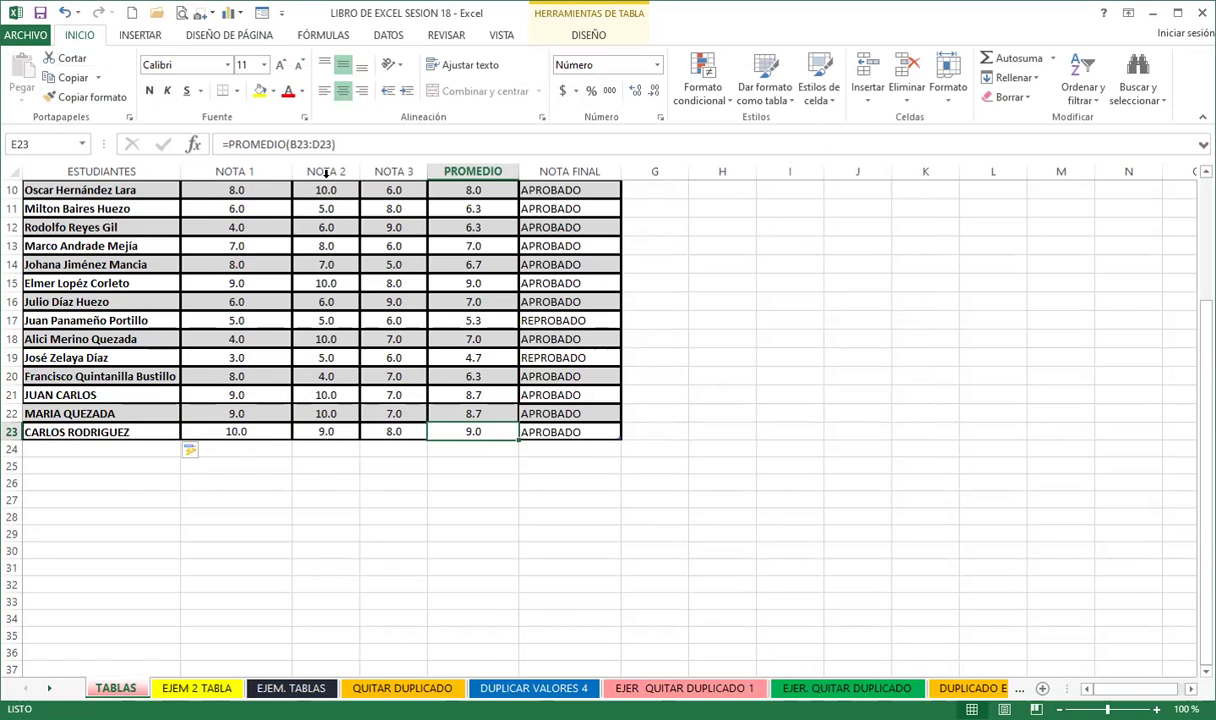
left_click(552, 431)
- Compare the E2 and F2 formulas with row 23 and recheck the E23 average of 9.0
scroll(577, 333, "up", 3)
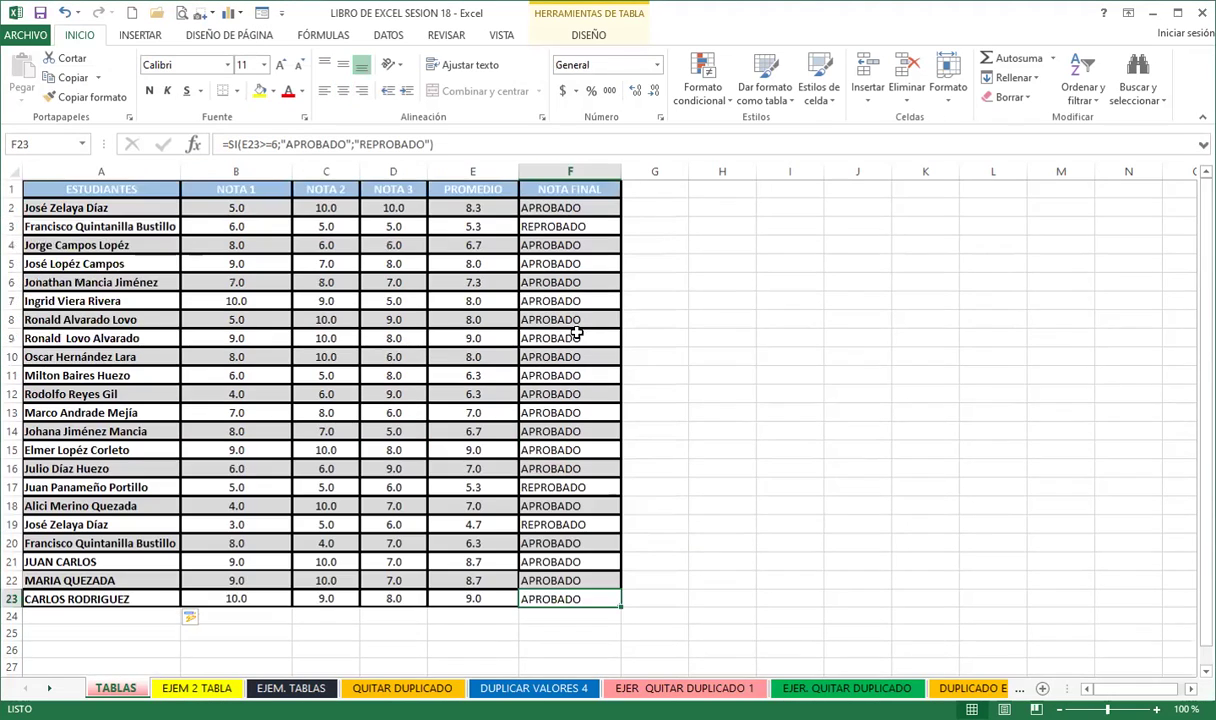
left_click(462, 205)
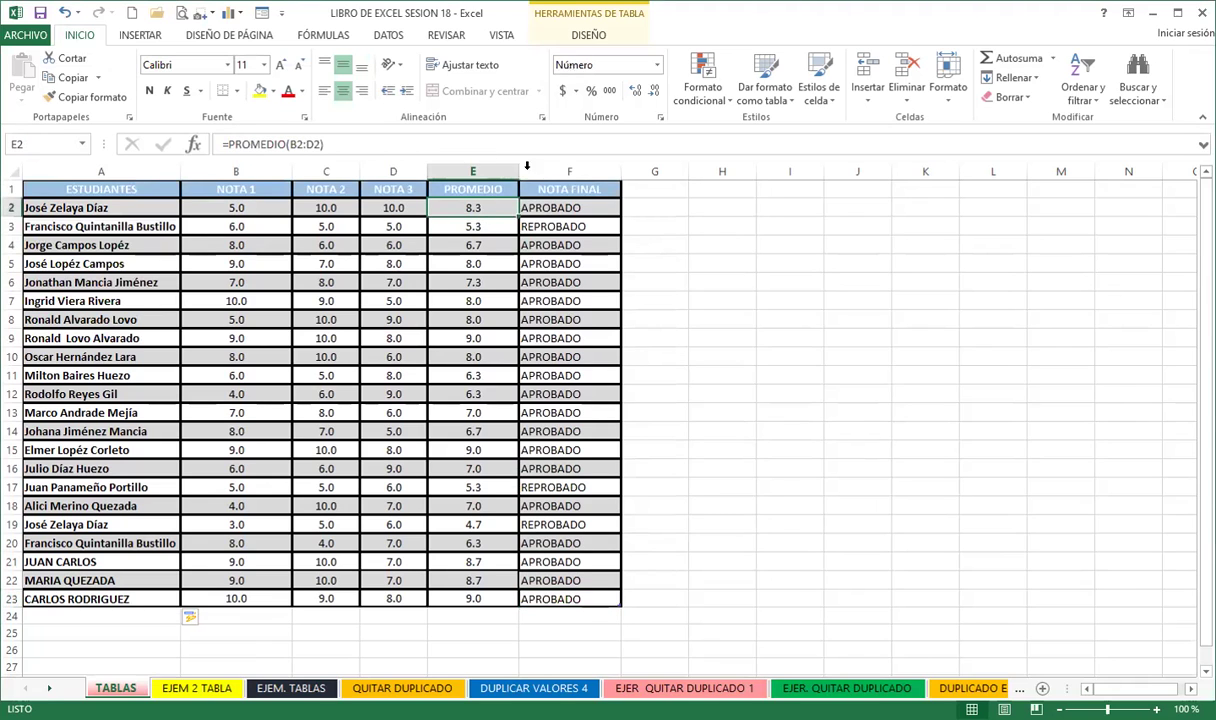
left_click(546, 205)
scroll(426, 368, "down", 2)
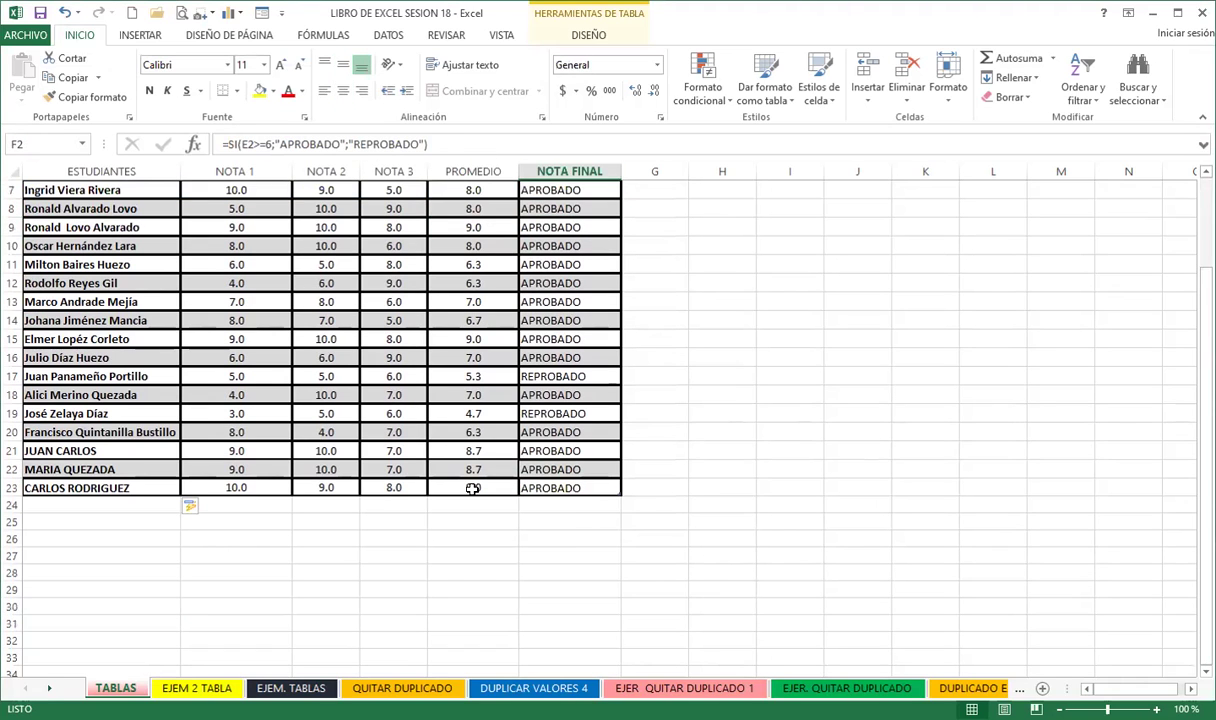
left_click(12, 487)
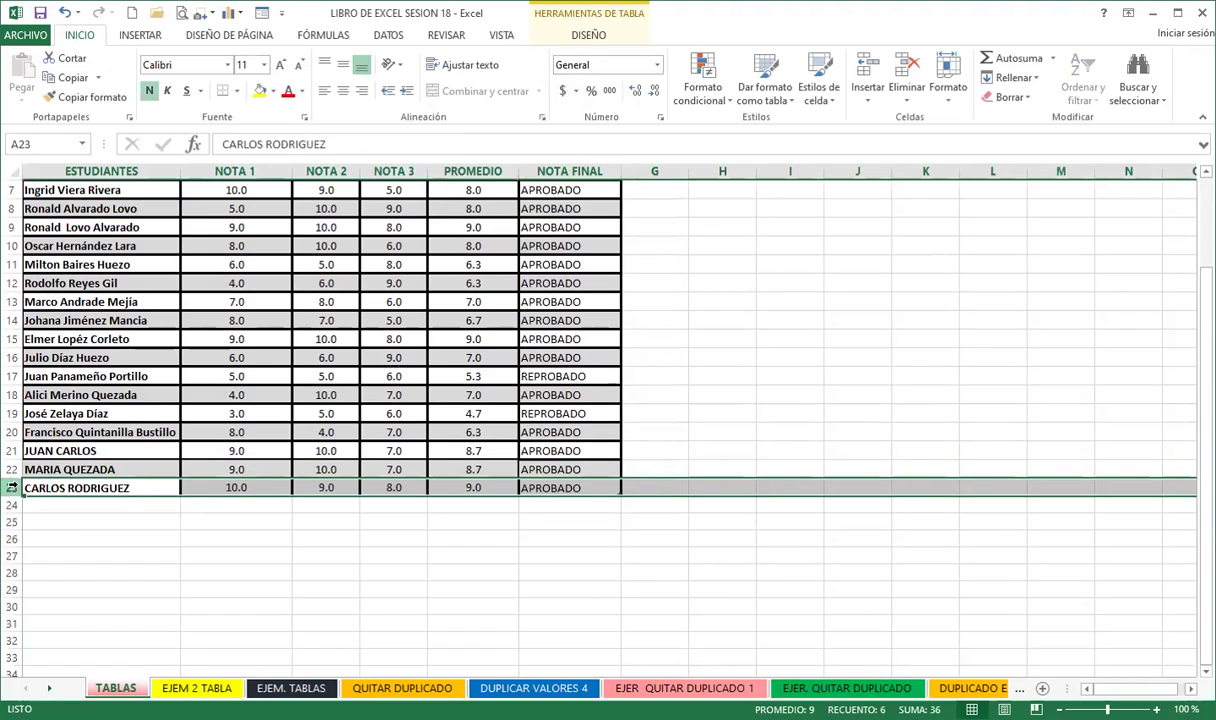
left_click(470, 489)
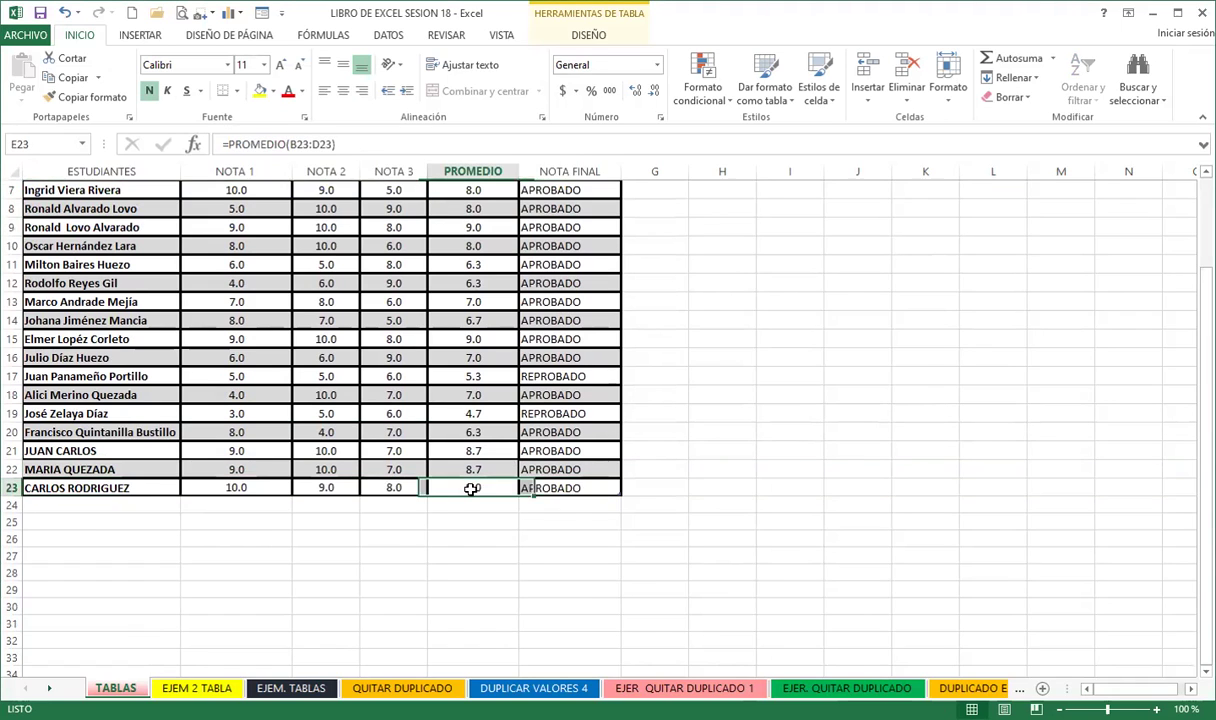
left_click(562, 487)
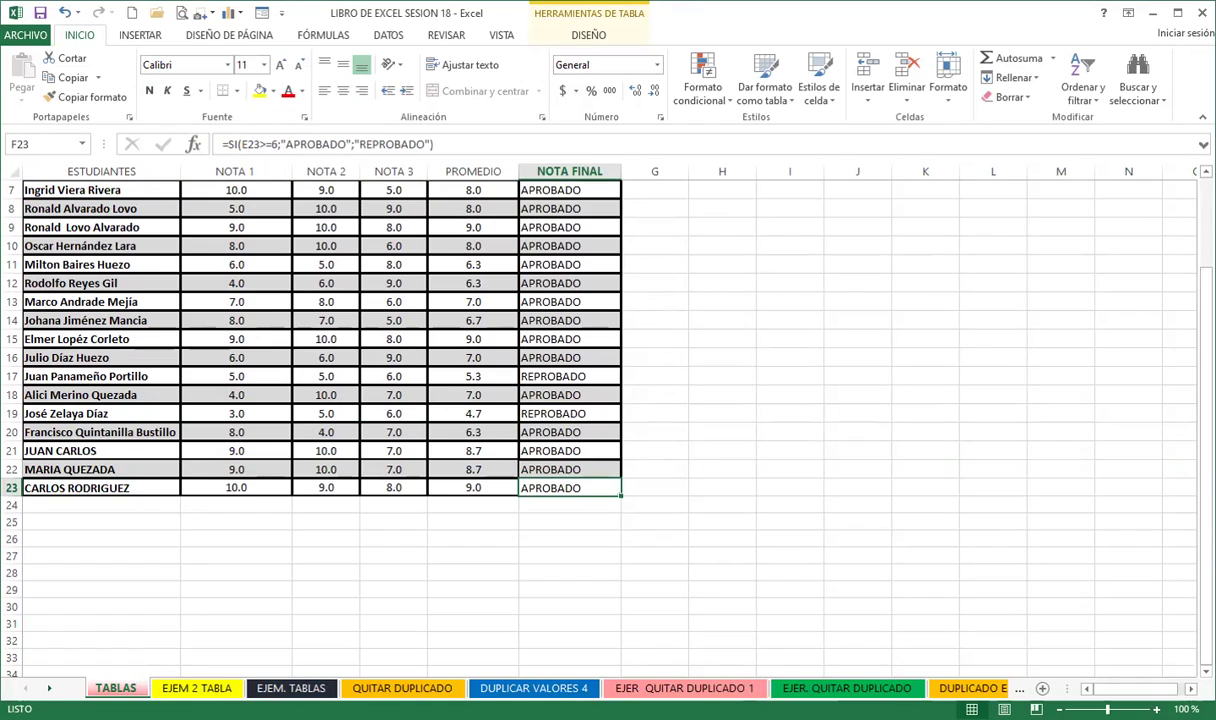
left_click(327, 286)
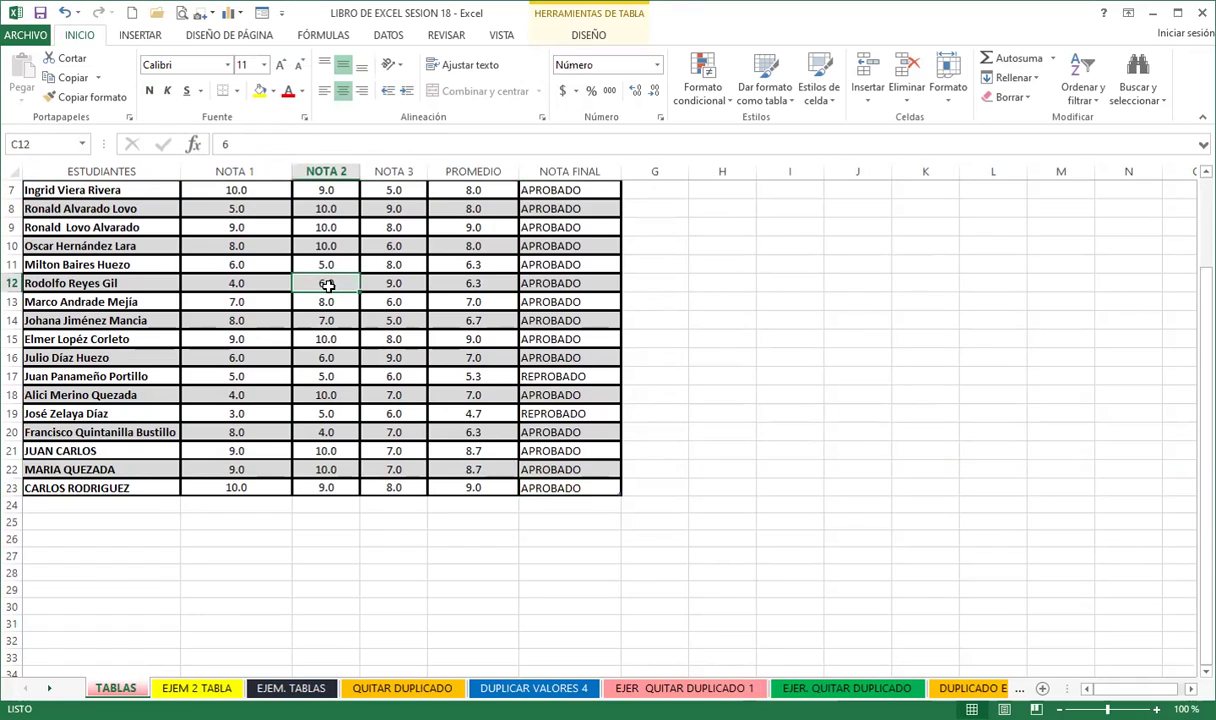
scroll(420, 285, "up", 2)
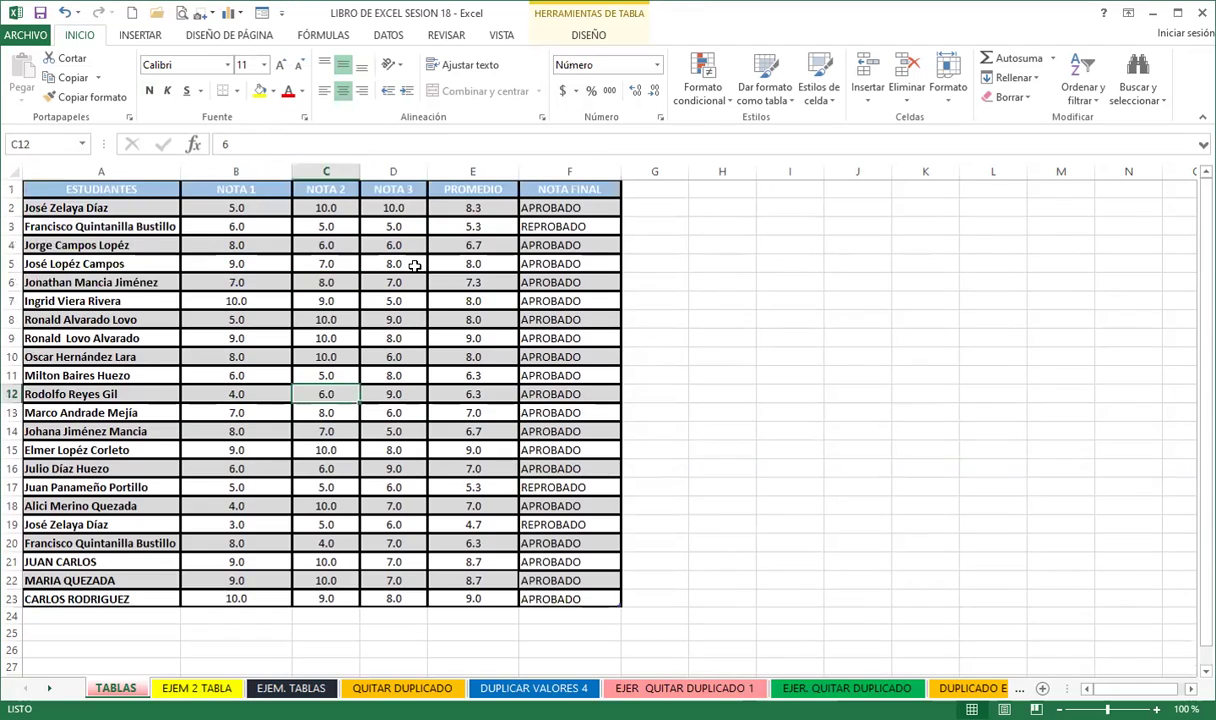
left_click(575, 212)
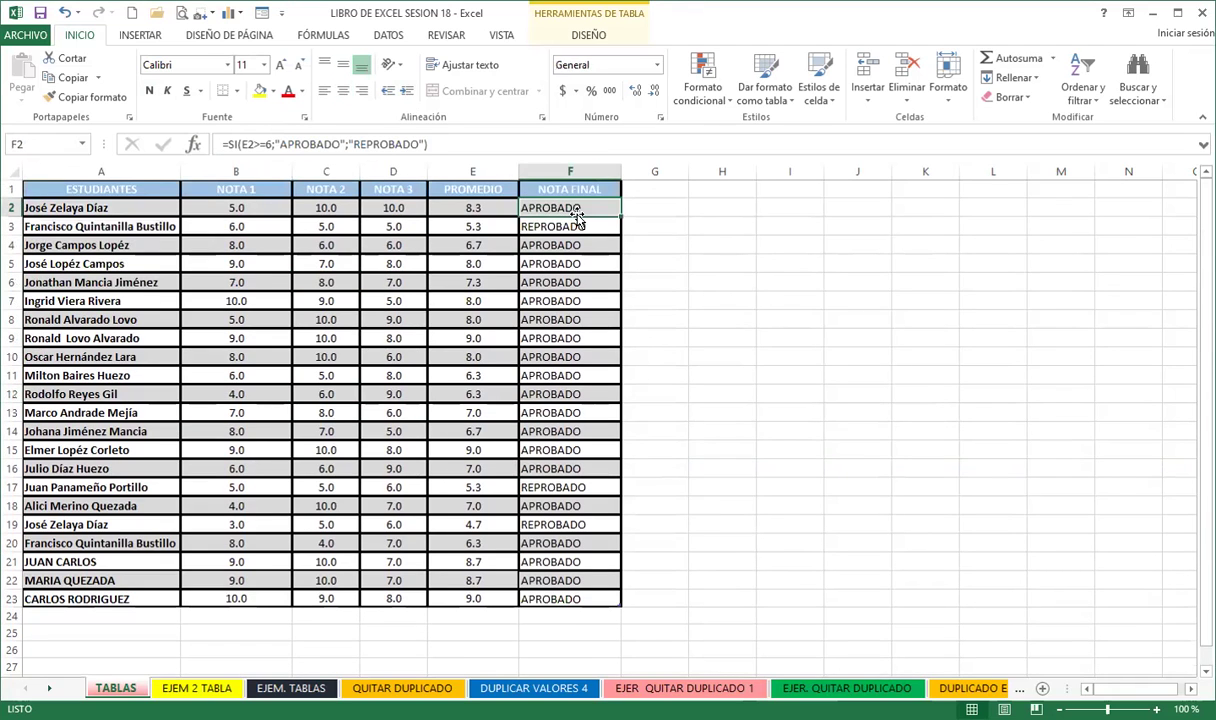
left_click(303, 286)
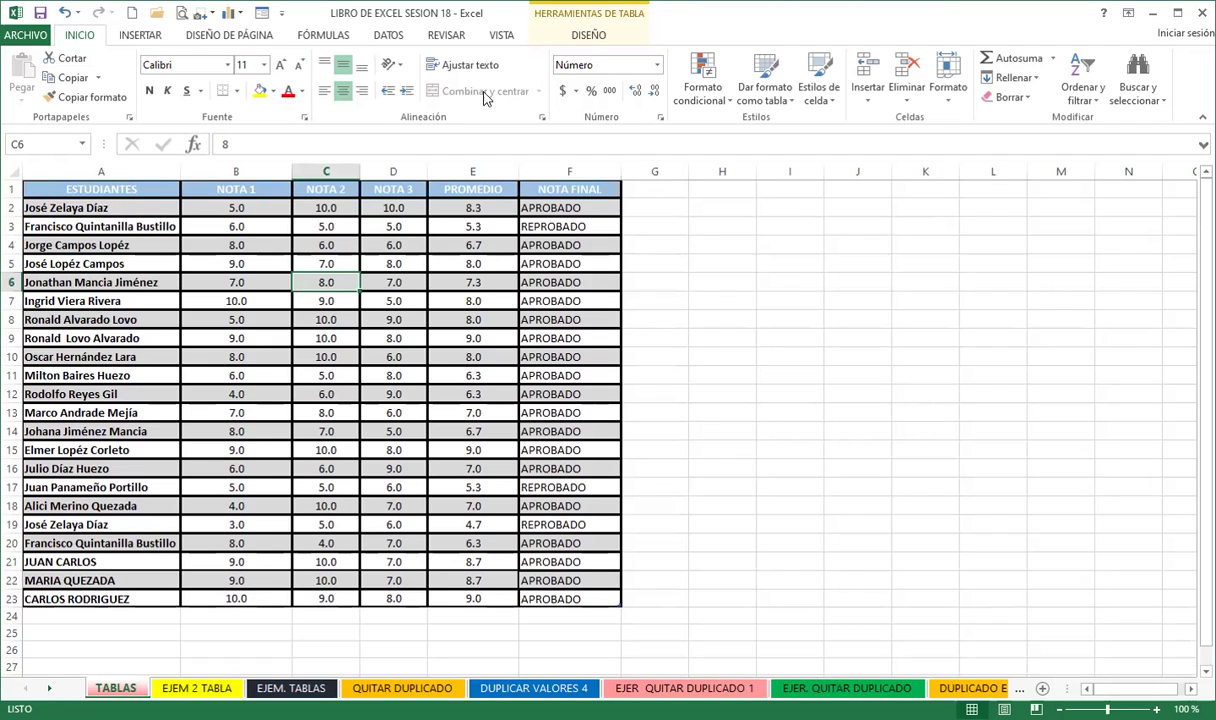
left_click(568, 204)
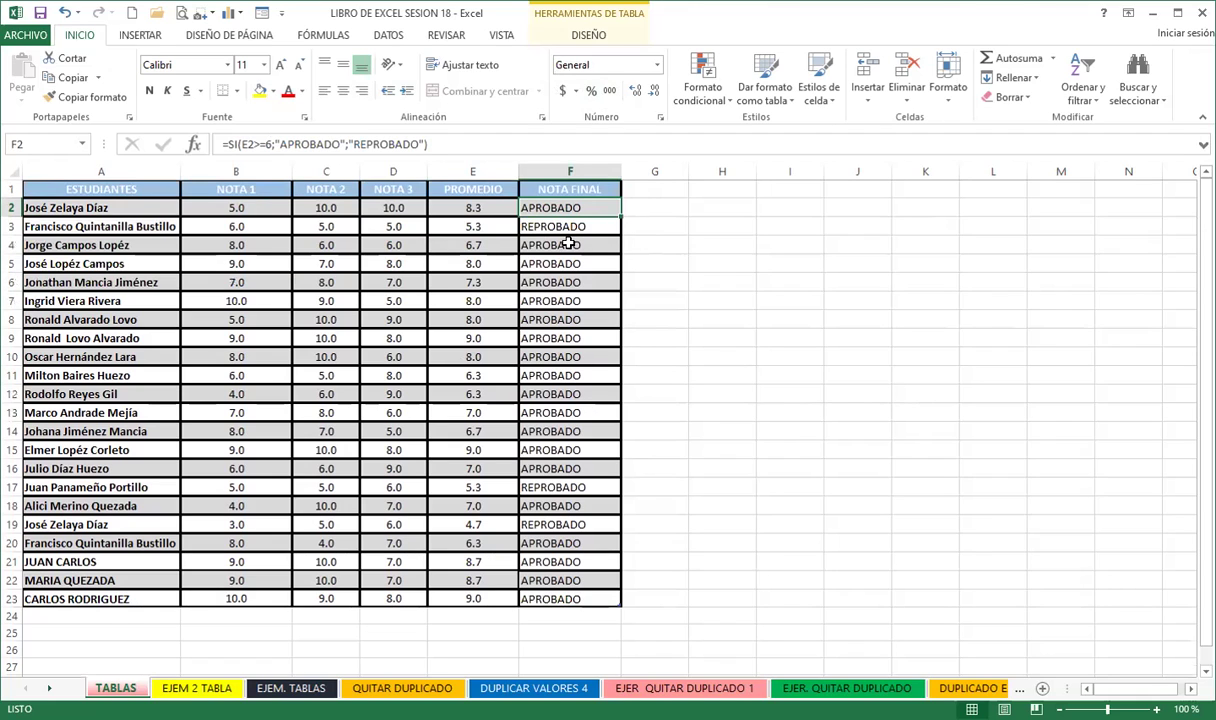
left_click(455, 220)
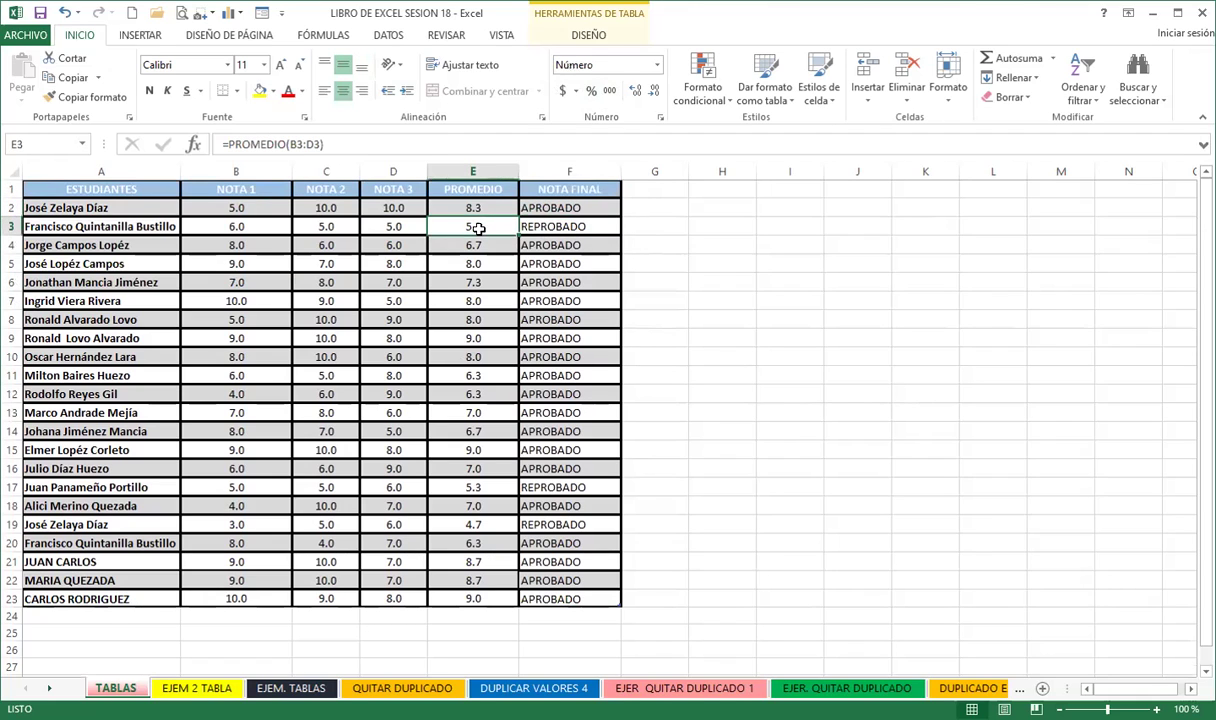
left_click(545, 230)
scroll(495, 384, "down", 3)
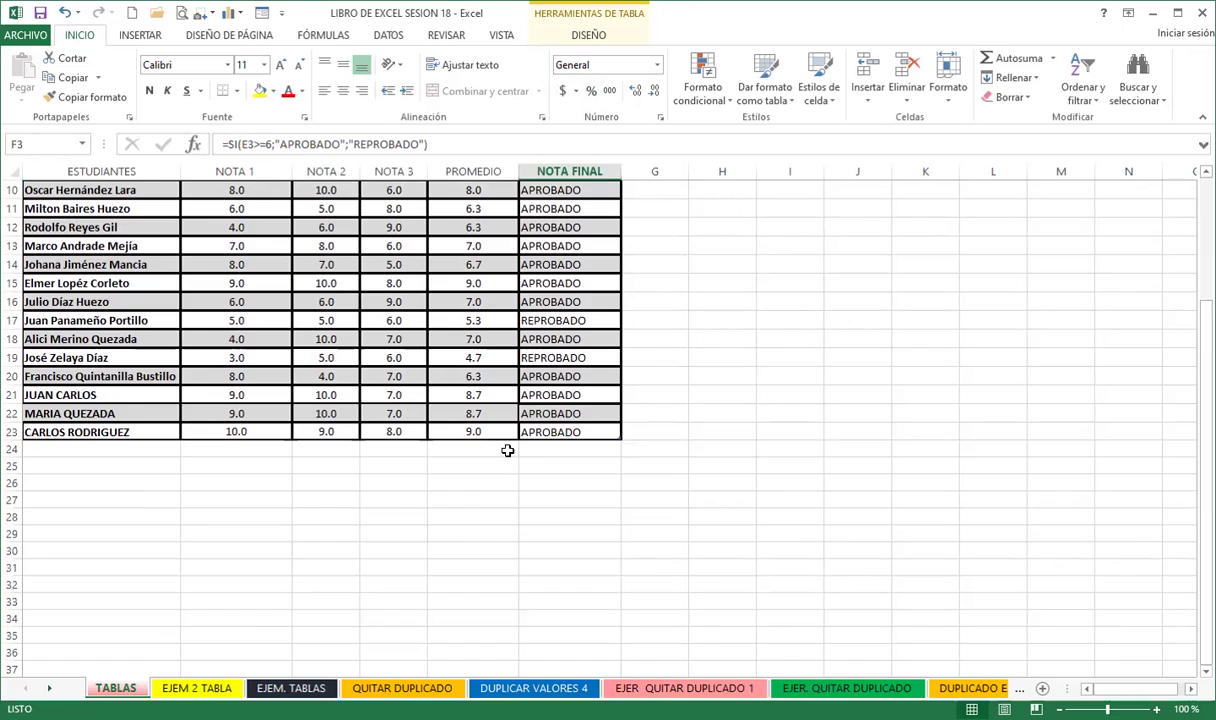
scroll(485, 430, "up", 3)
left_click(492, 300)
left_click(592, 300)
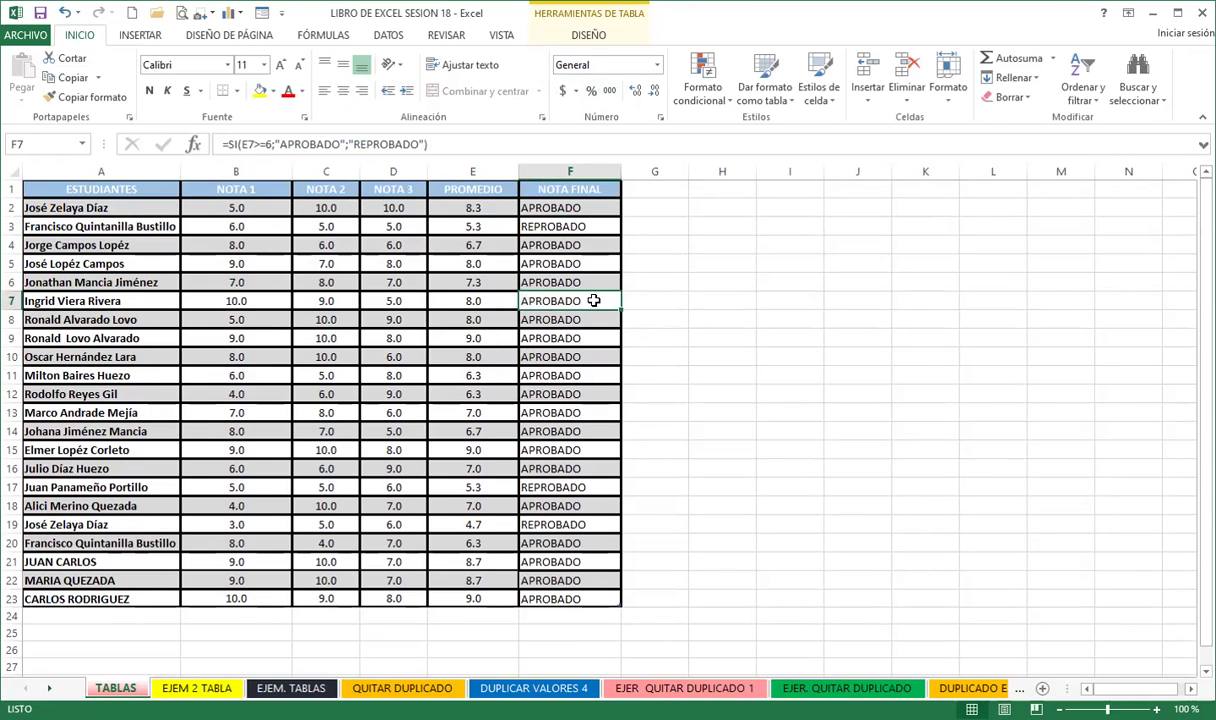
left_click(470, 300)
left_click(533, 300)
- Format the EJEM 2 TABLA worker data $A$1:$E$12 as a green banded table, Tabla2
left_click(200, 688)
left_click(251, 315)
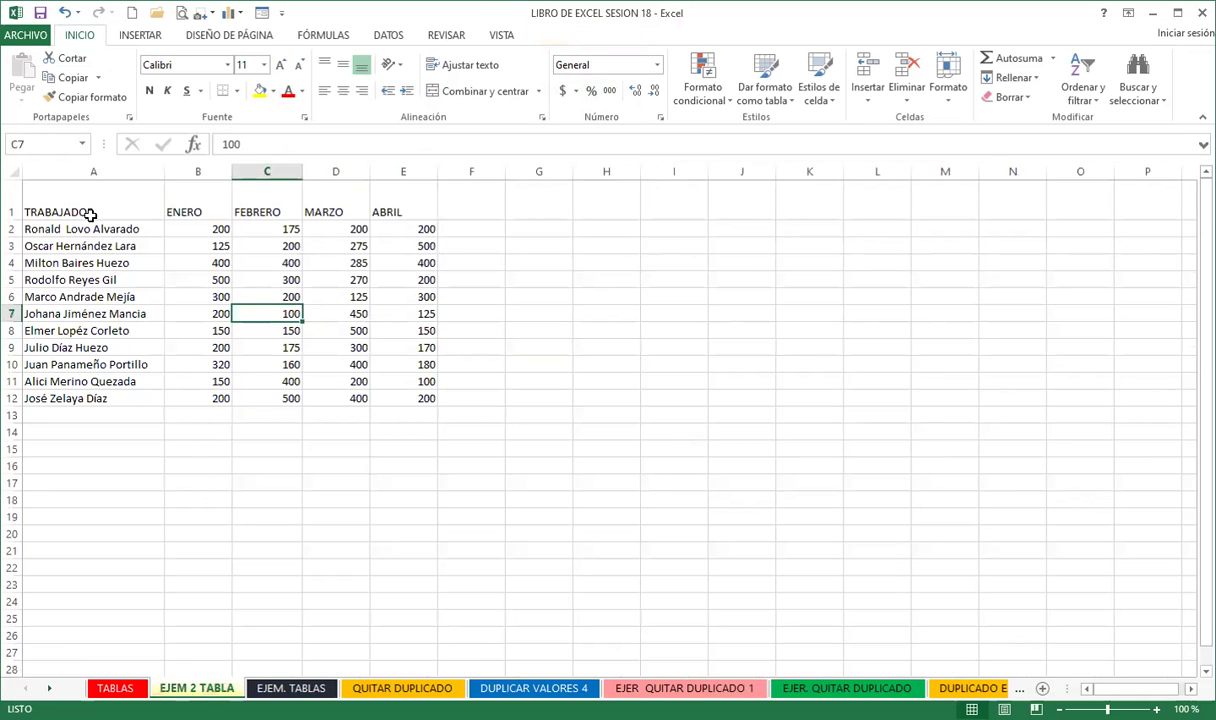
left_click(205, 246)
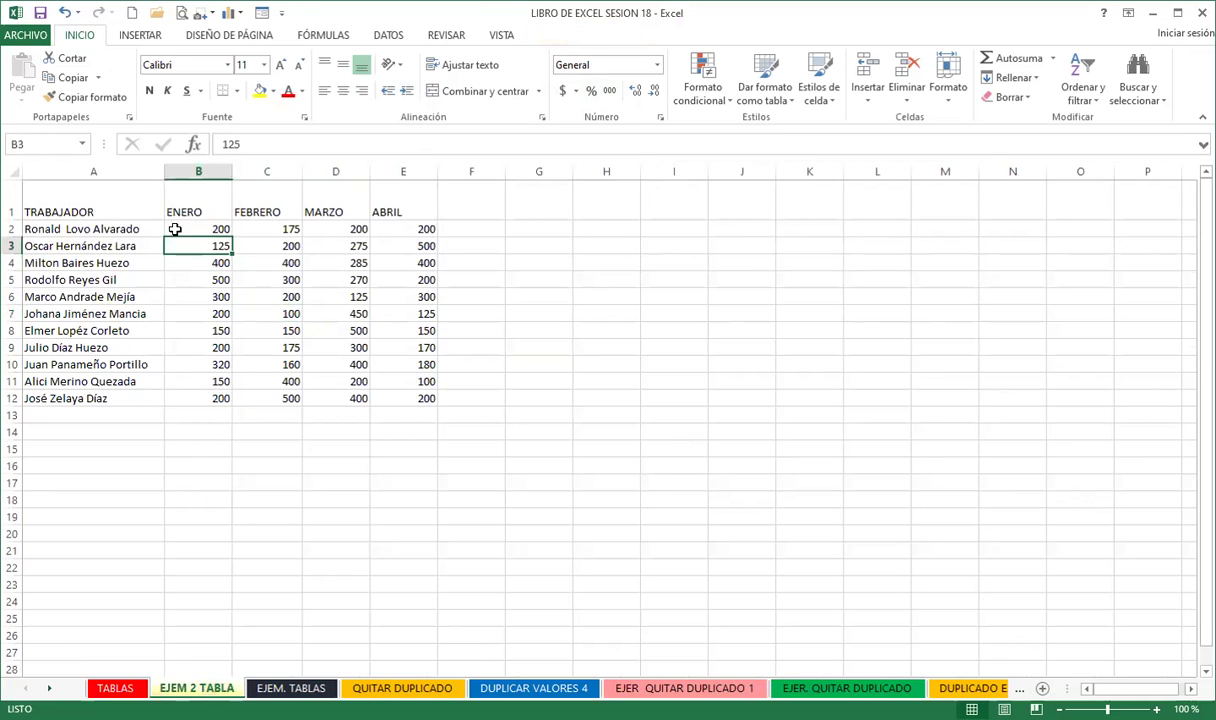
left_click(765, 80)
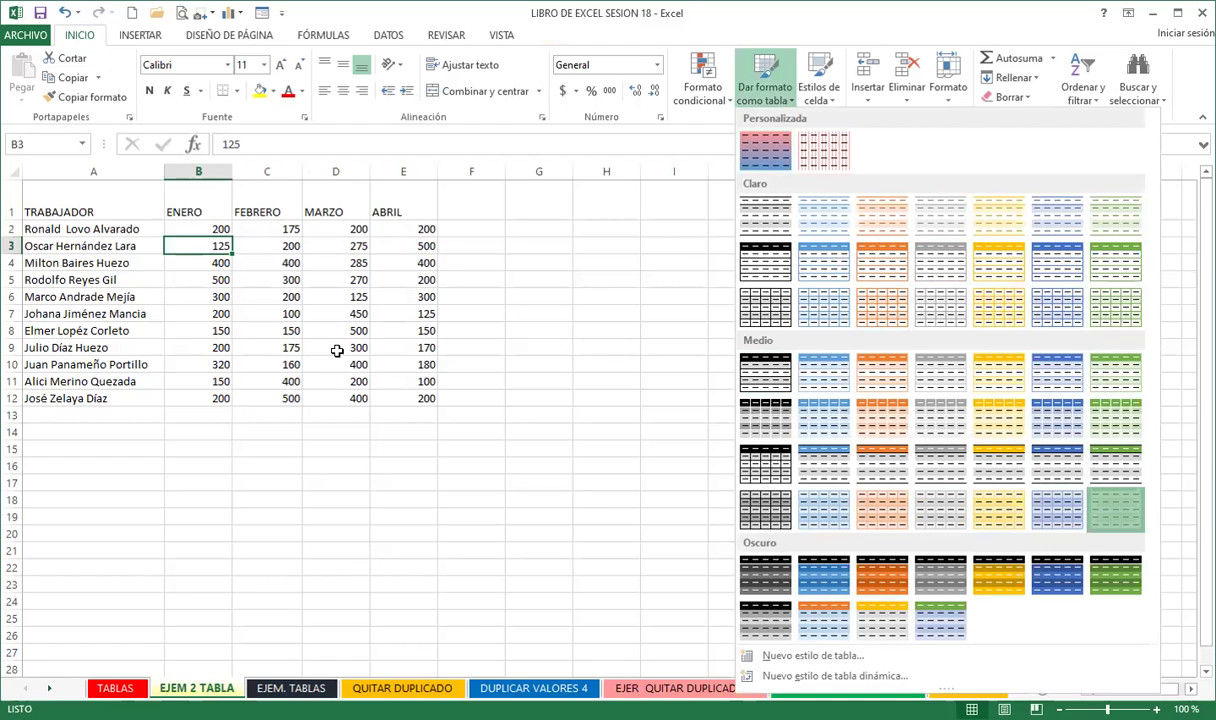
left_click(752, 386)
left_click(752, 385)
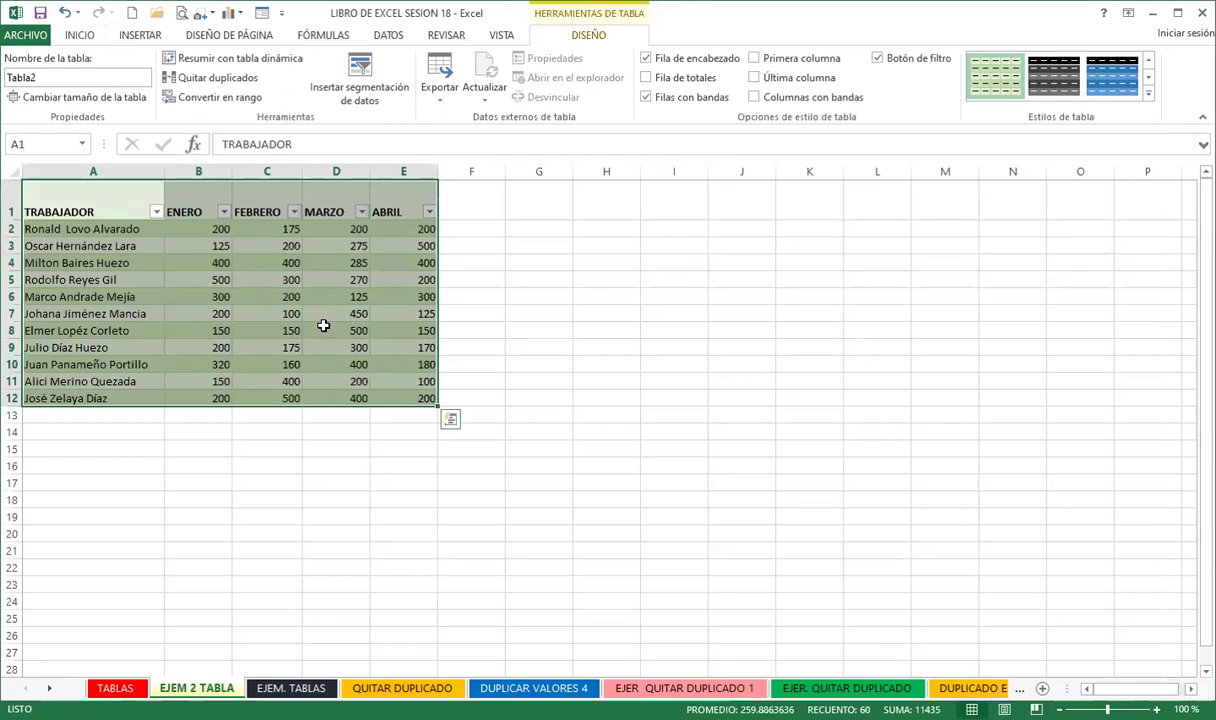
left_click(472, 203)
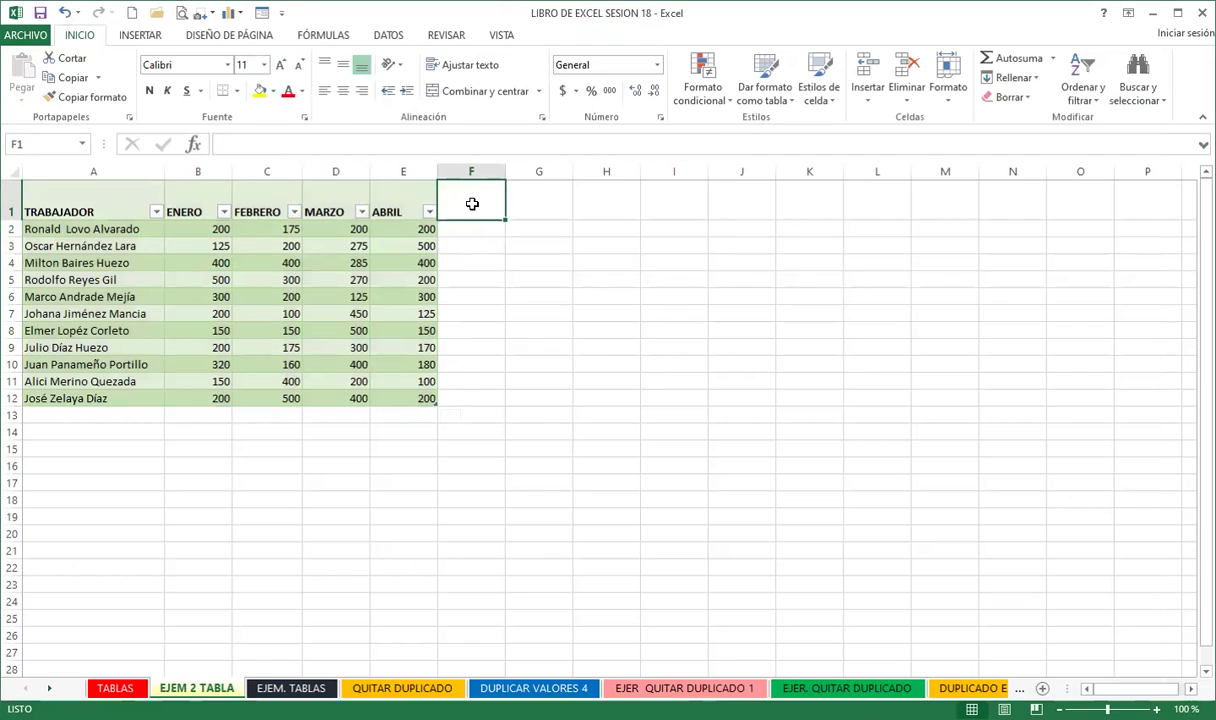
- Head F1 'TOTALES' and fill the column with =SUMA(Tabla2[@[ENERO]:[ABRIL]])
type("TOTALES")
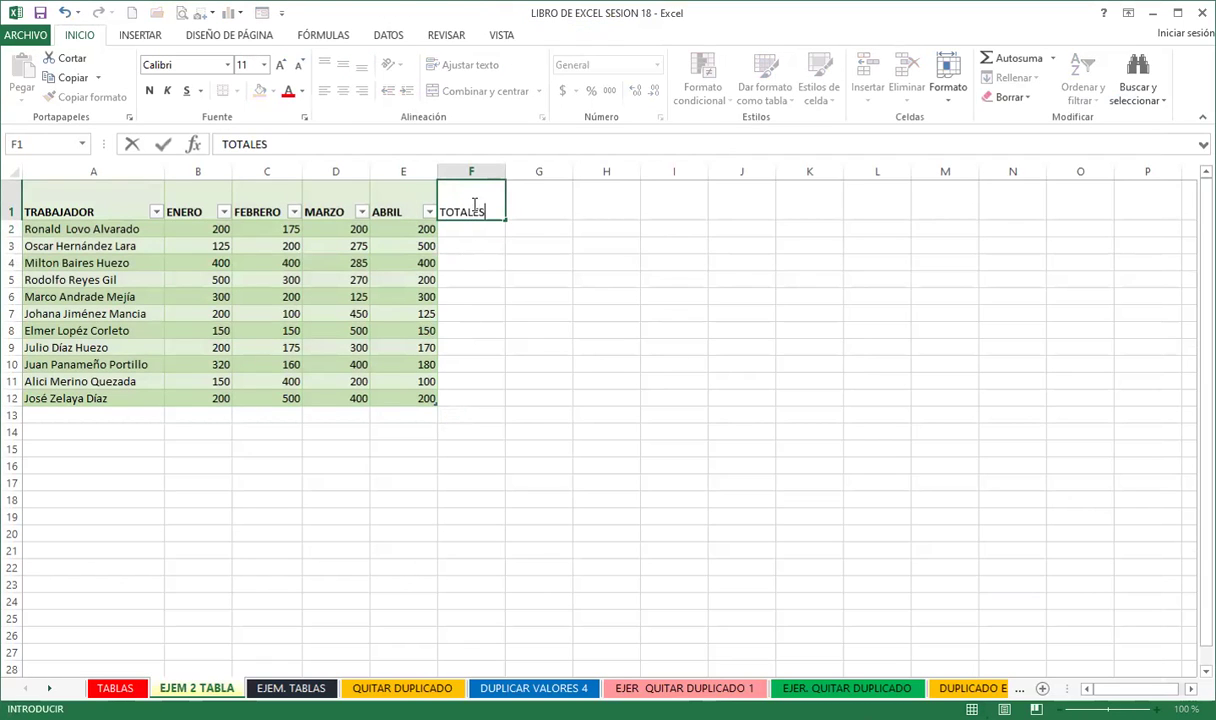
key("Return")
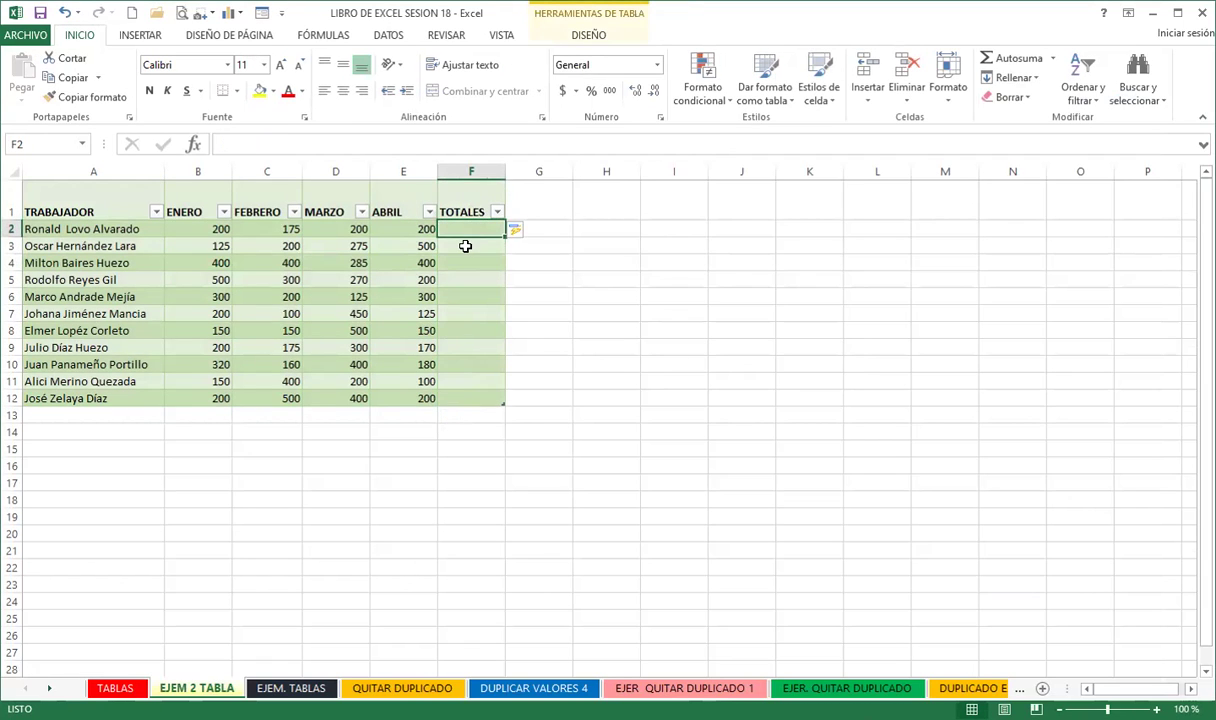
type("=")
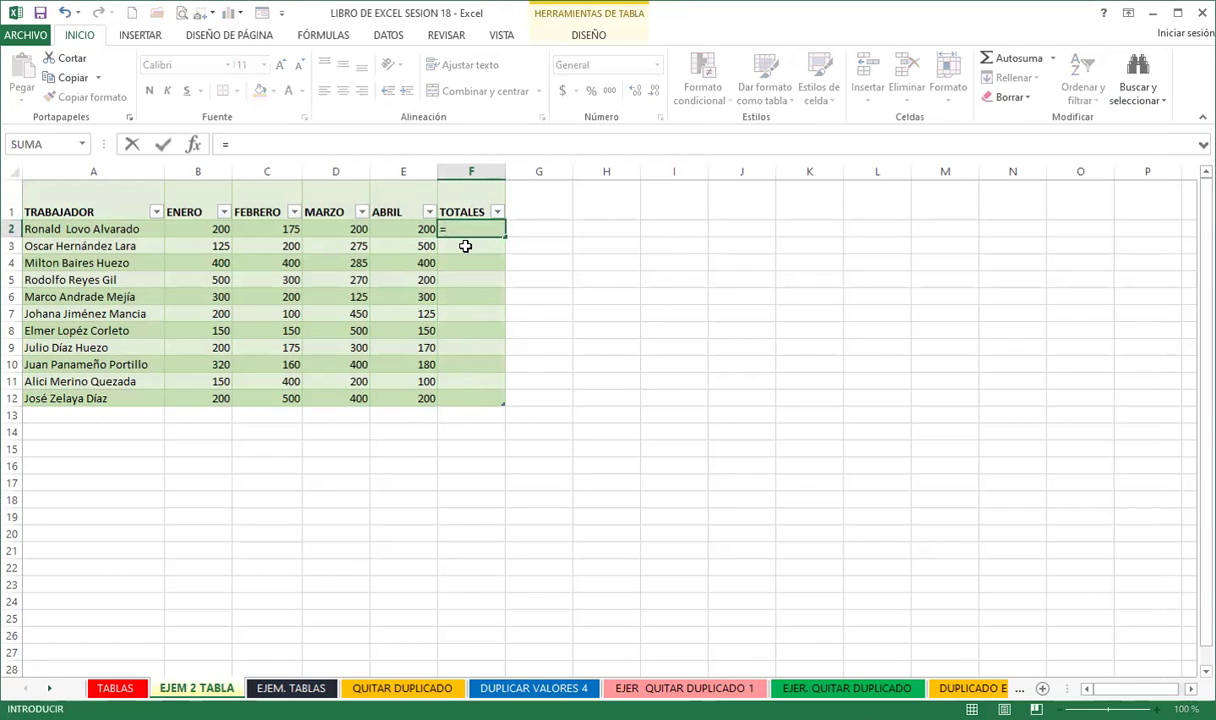
type("SUMA")
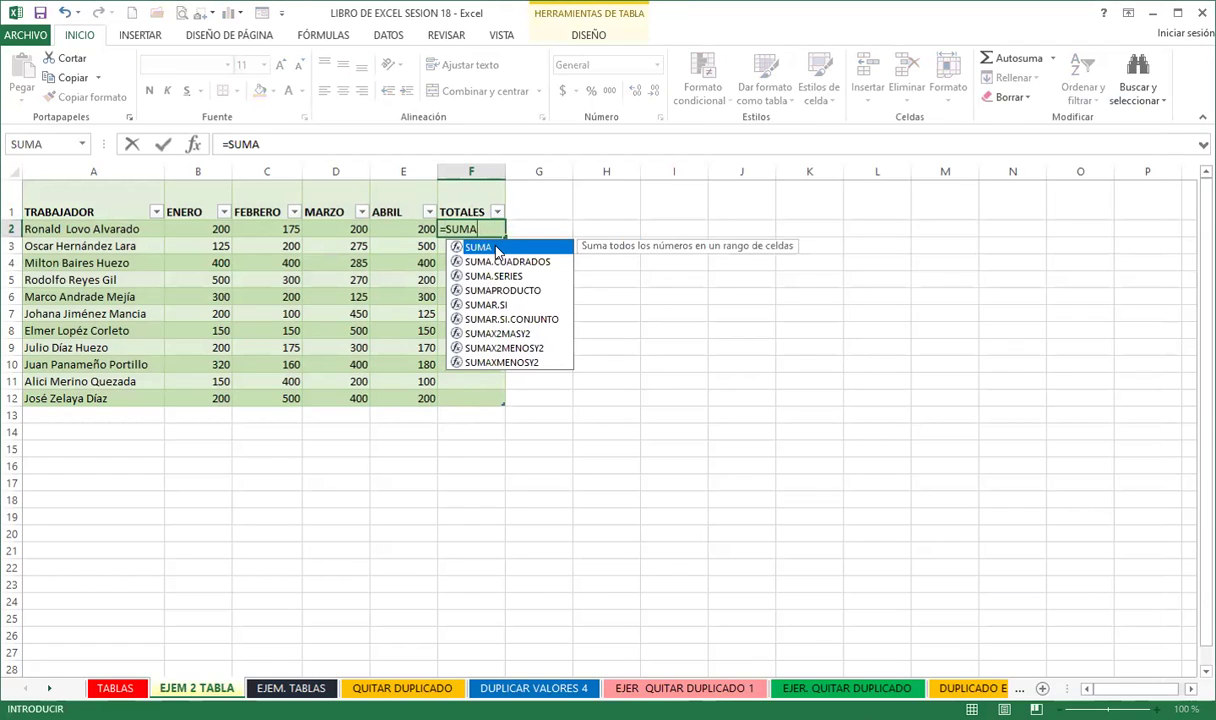
double_click(497, 247)
left_click_drag(198, 229, 410, 229)
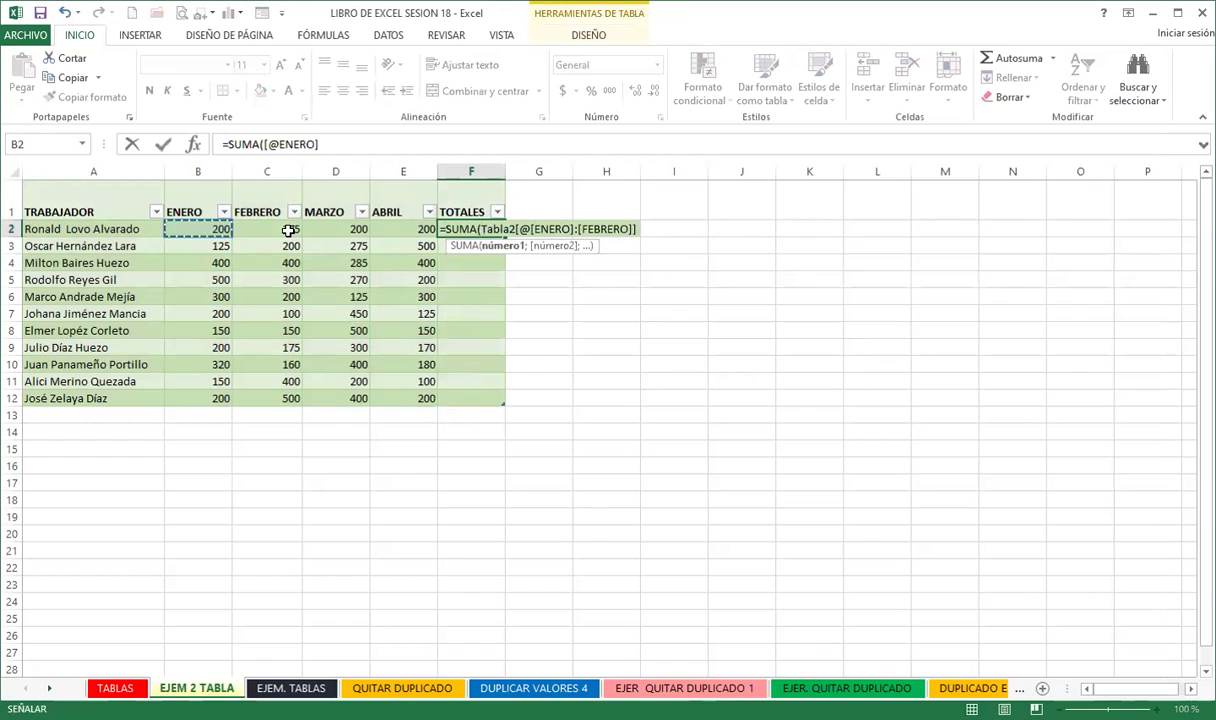
key("Return")
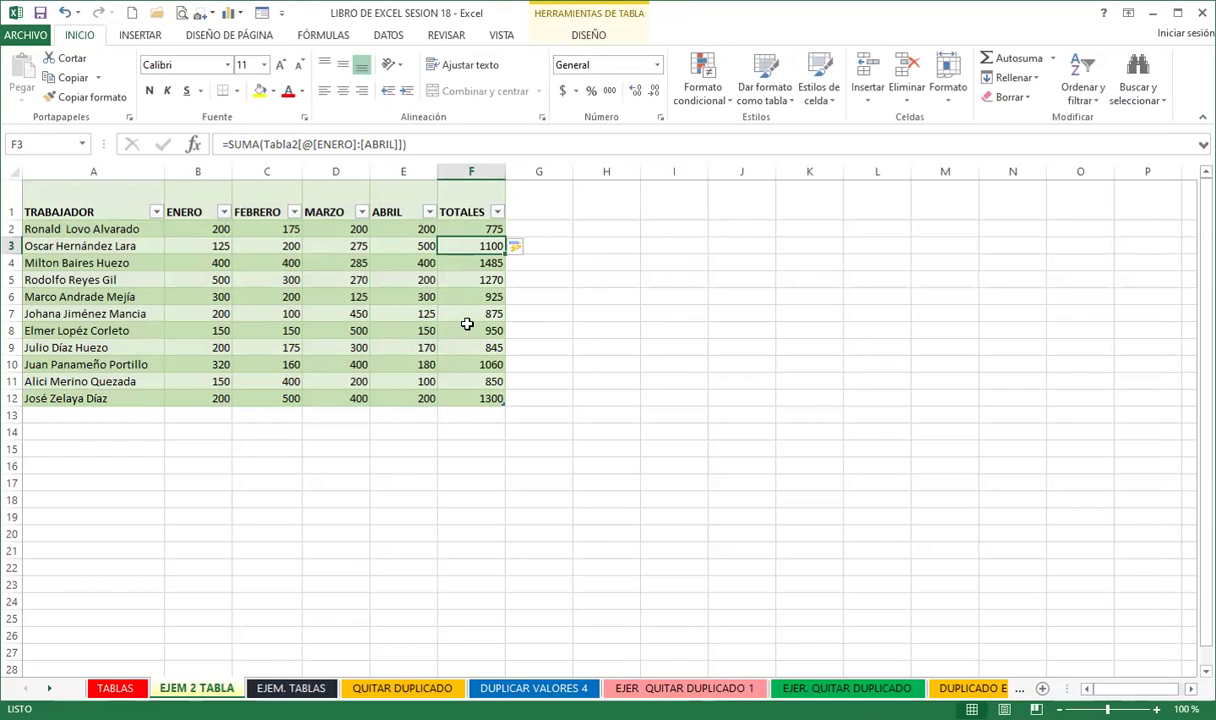
- Delete the first six worker rows from Tabla2, leaving the last five workers
left_click(455, 229)
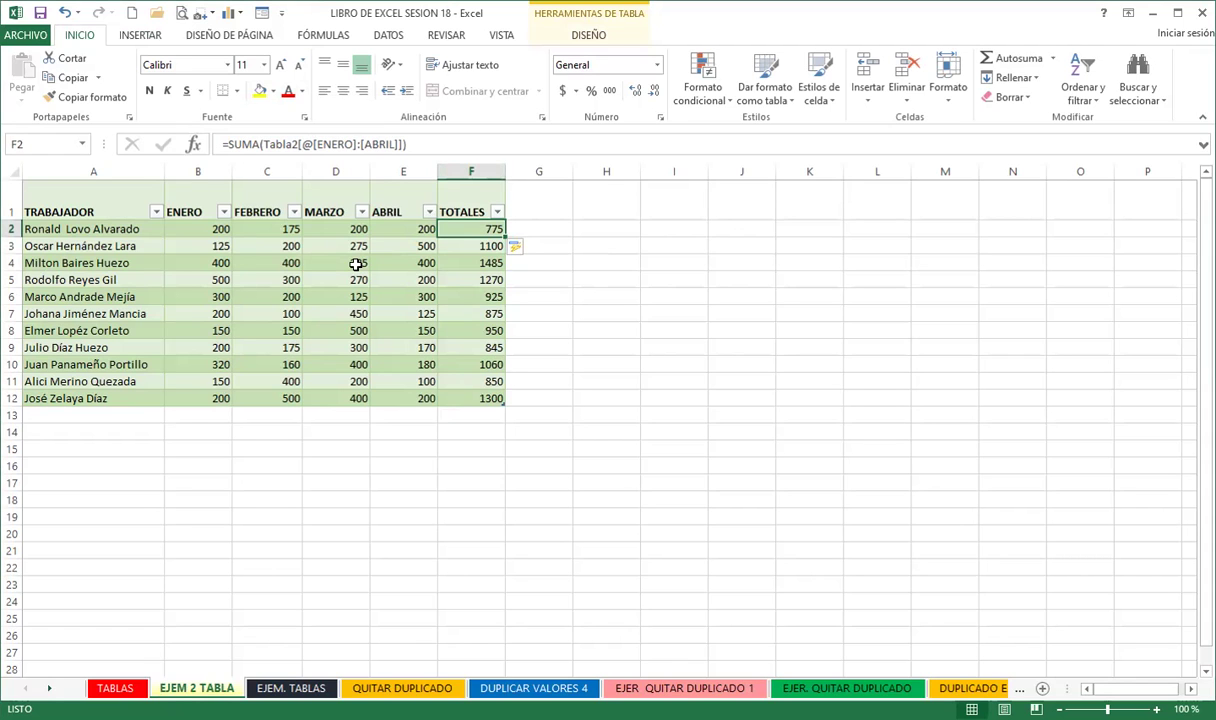
key("ctrl+z")
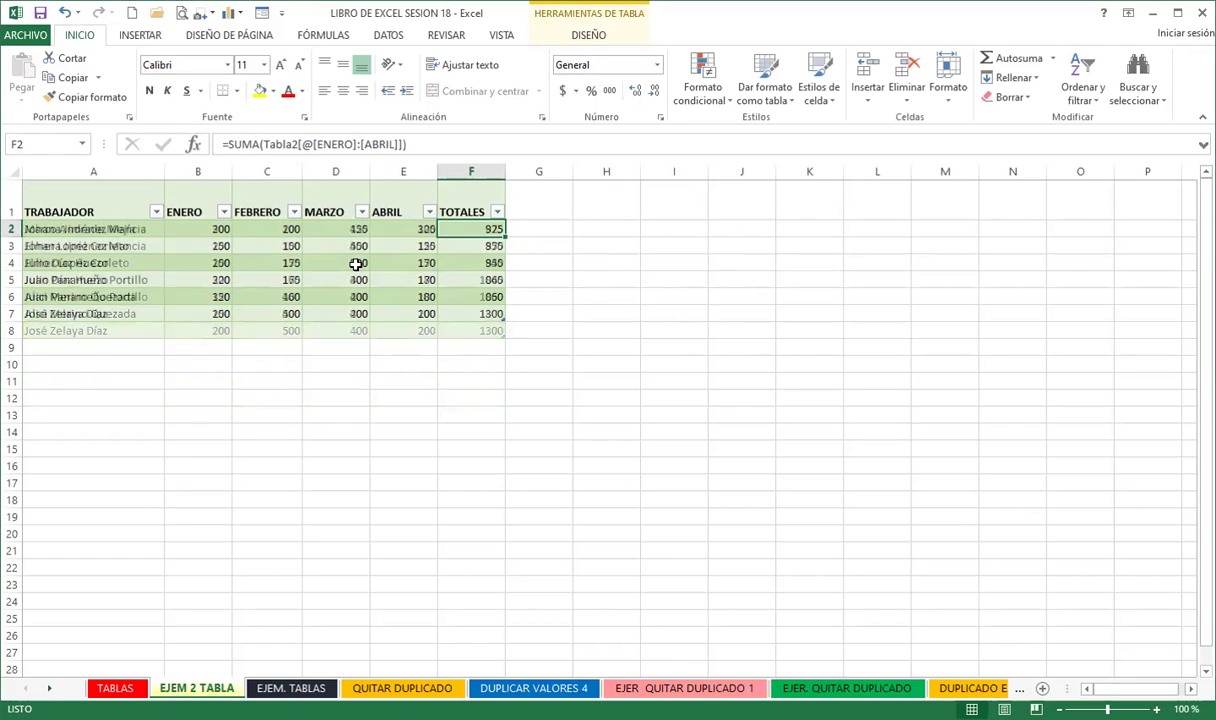
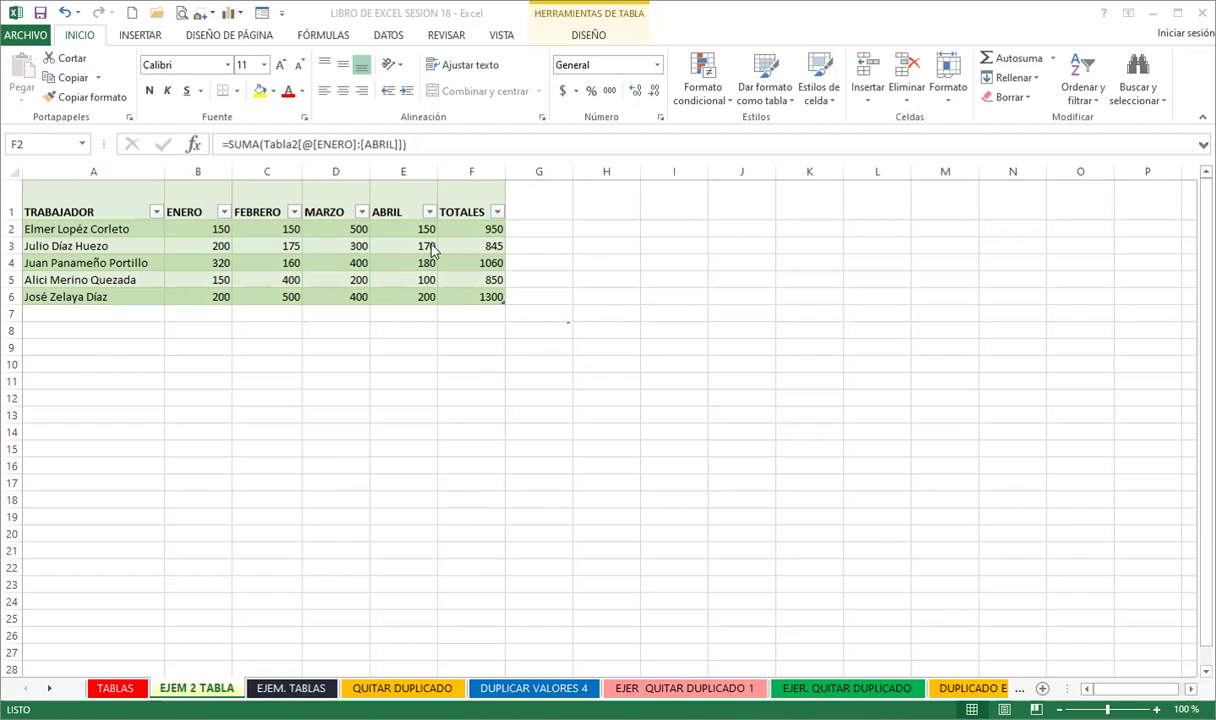
- Rename the worker table to EJERCICIO2 and check that the TOTALES formula uses it
left_click(900, 20)
left_click(588, 34)
left_click(75, 77)
type("EJERCICIO2")
key("Return")
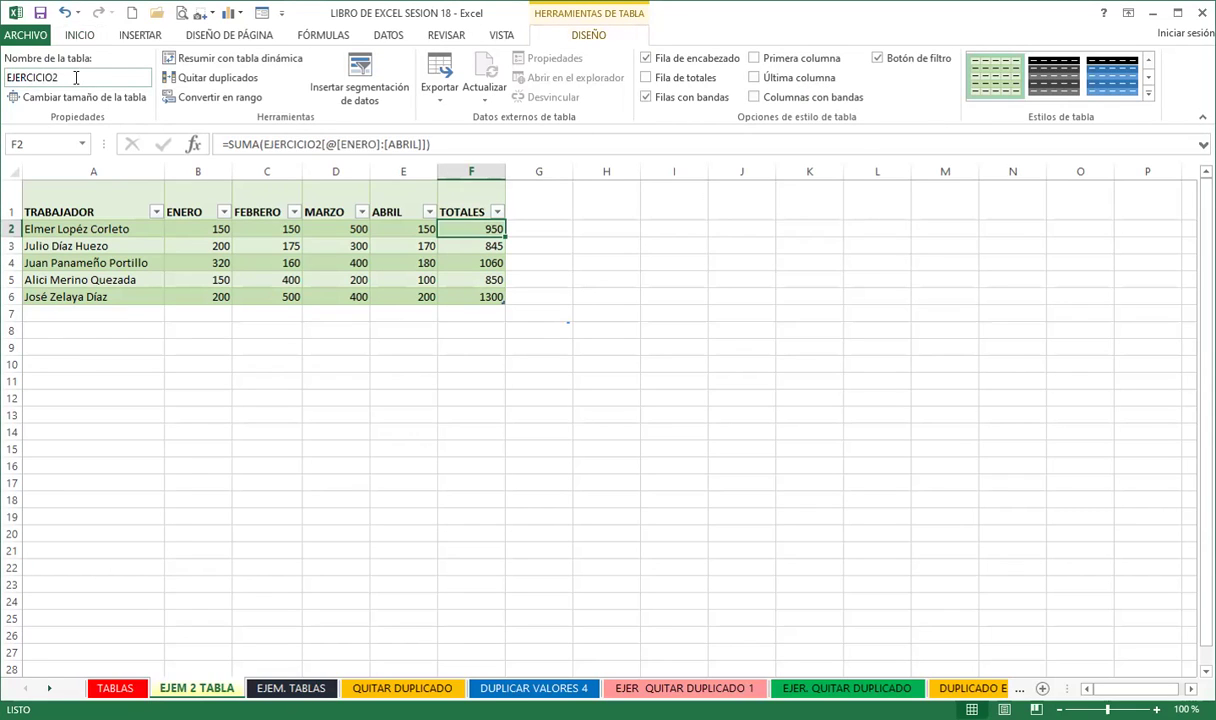
left_click(390, 397)
left_click(462, 229)
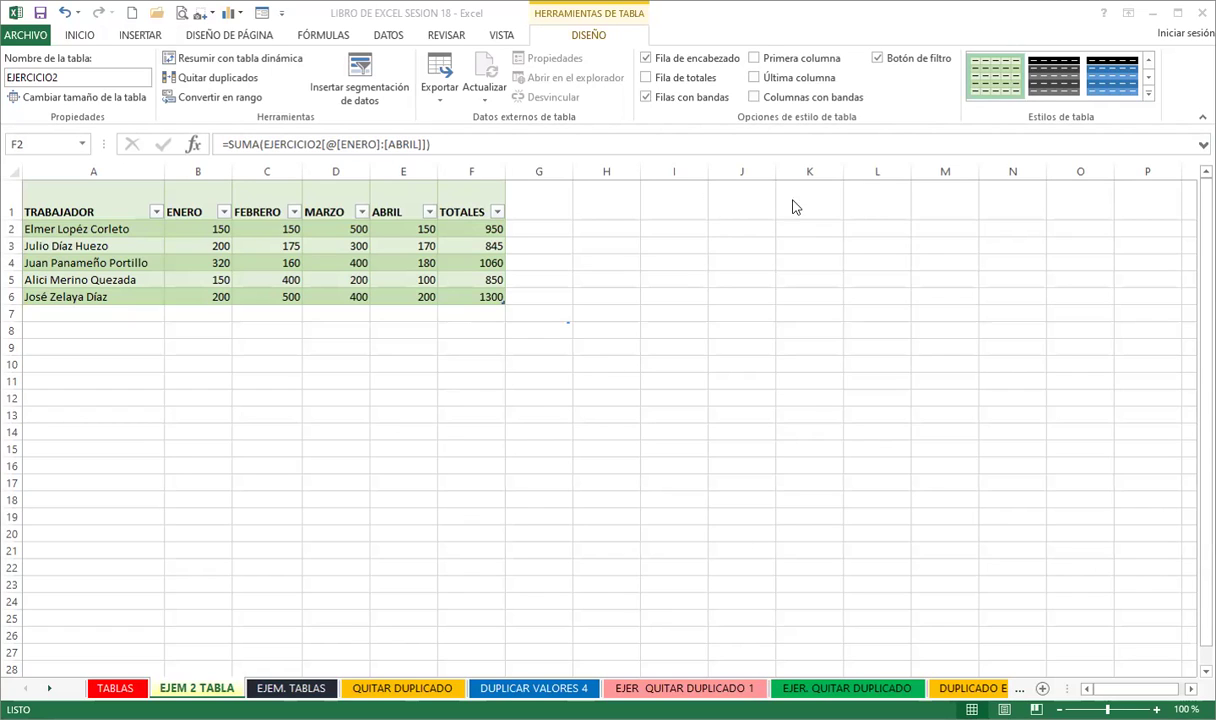
left_click(461, 233)
left_click(481, 231)
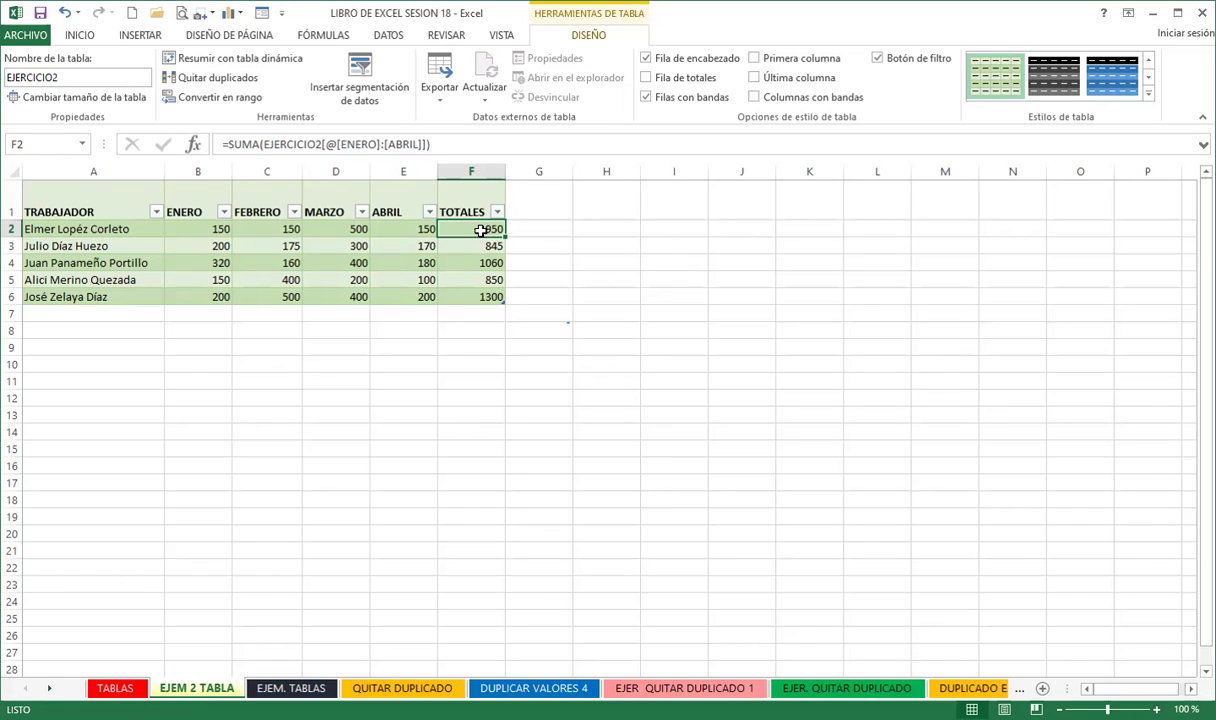
left_click_drag(190, 215, 425, 232)
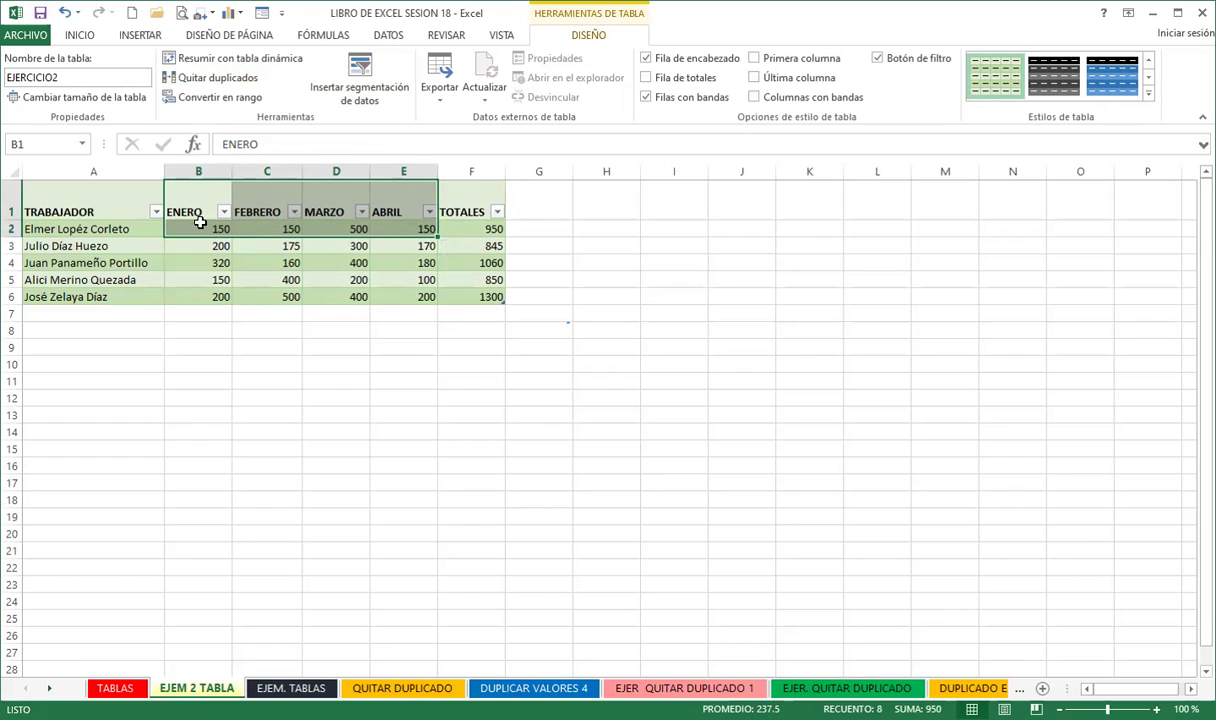
left_click(464, 231)
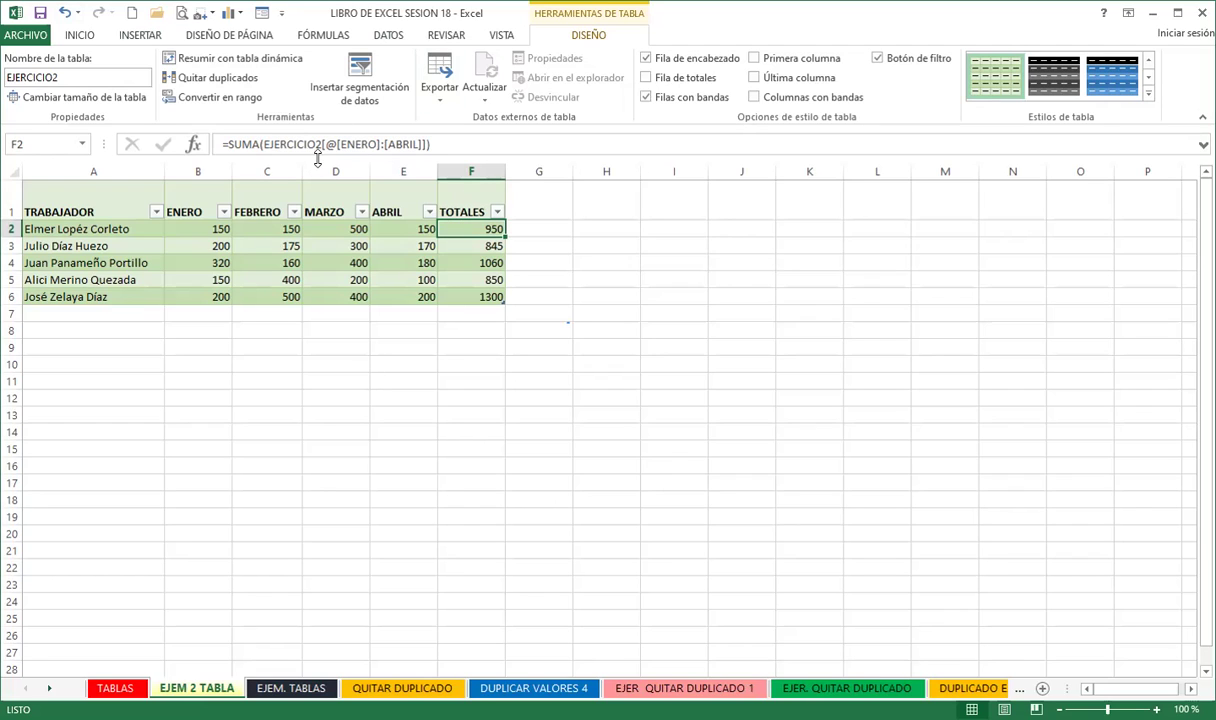
left_click(108, 279)
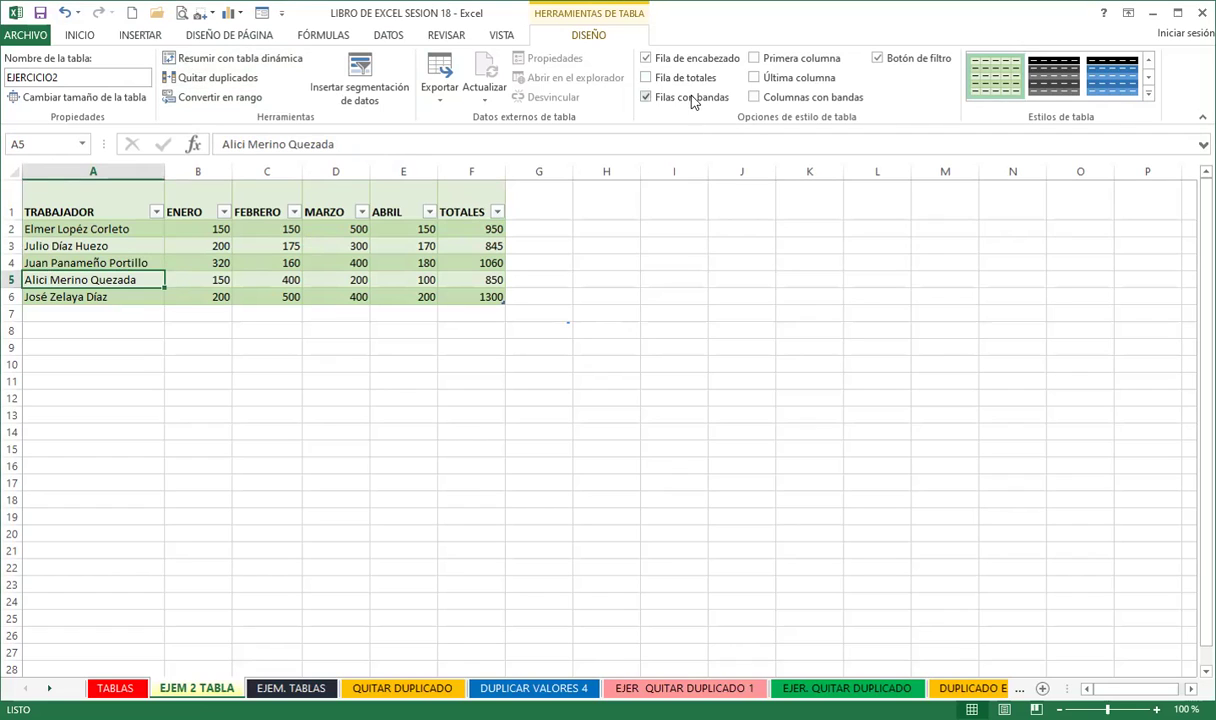
left_click(646, 77)
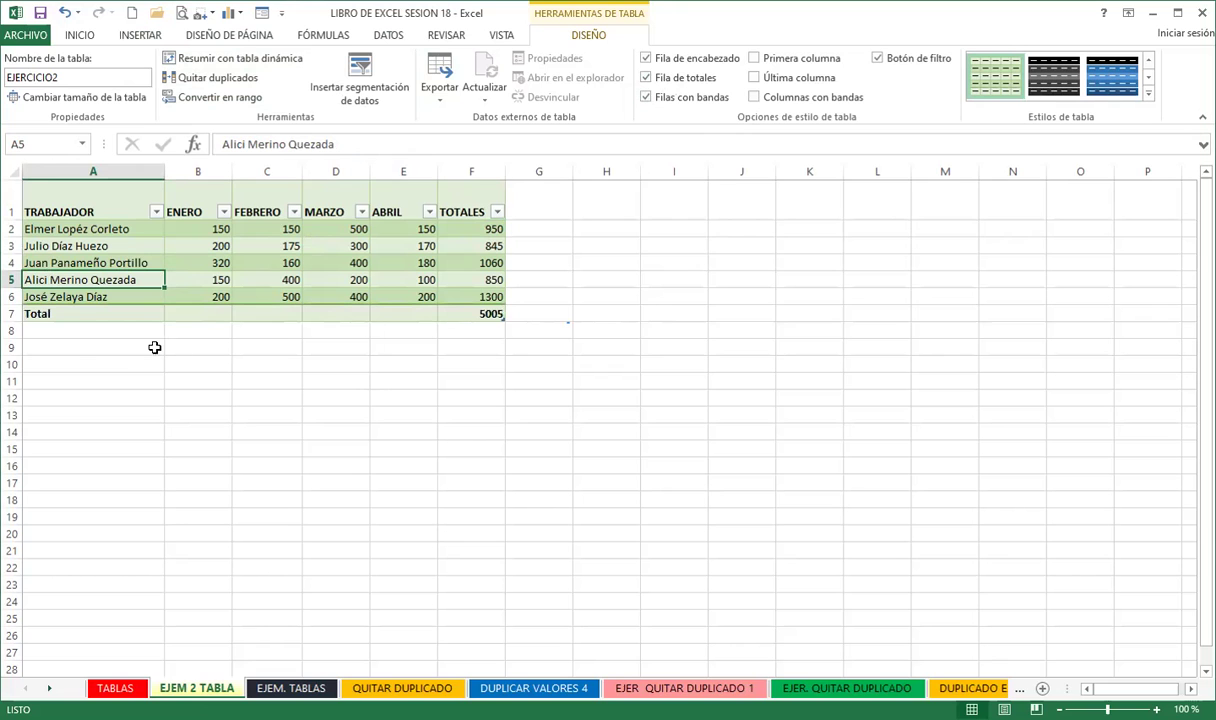
scroll(215, 404, "up", 4, "ctrl")
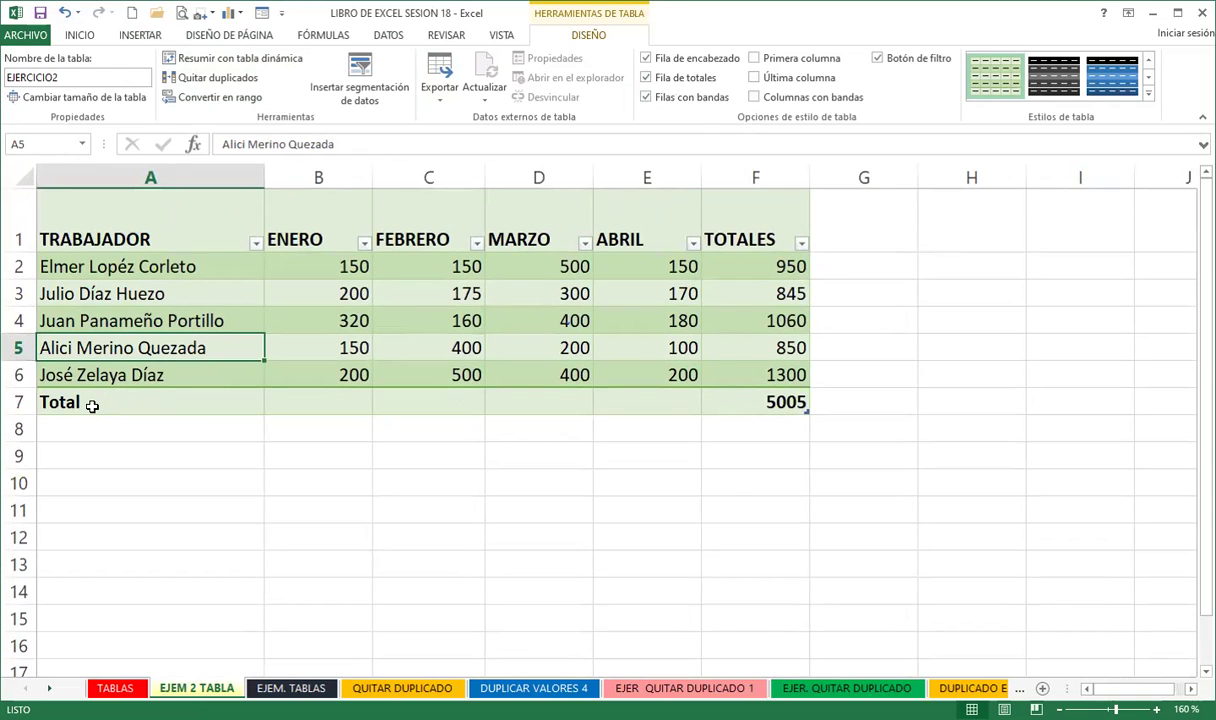
scroll(92, 406, "down", 1, "ctrl")
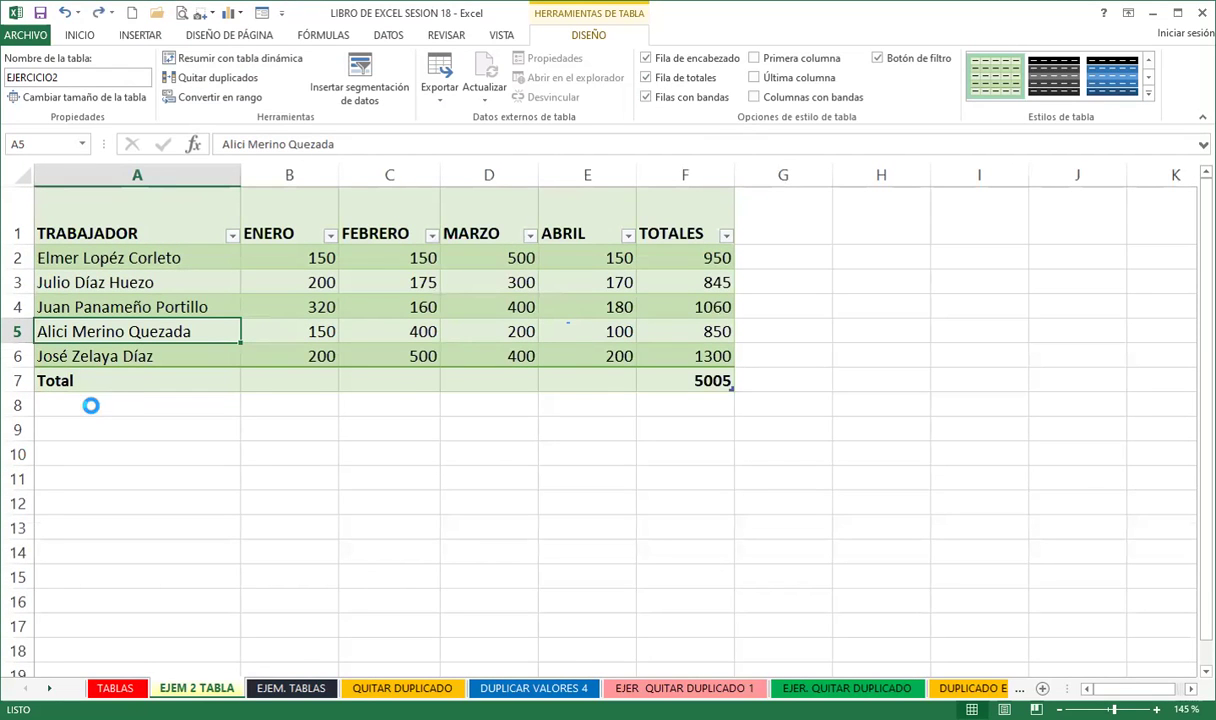
scroll(92, 404, "down", 1, "ctrl")
scroll(92, 404, "down", 1, "ctrl")
scroll(115, 490, "down", 1, "ctrl")
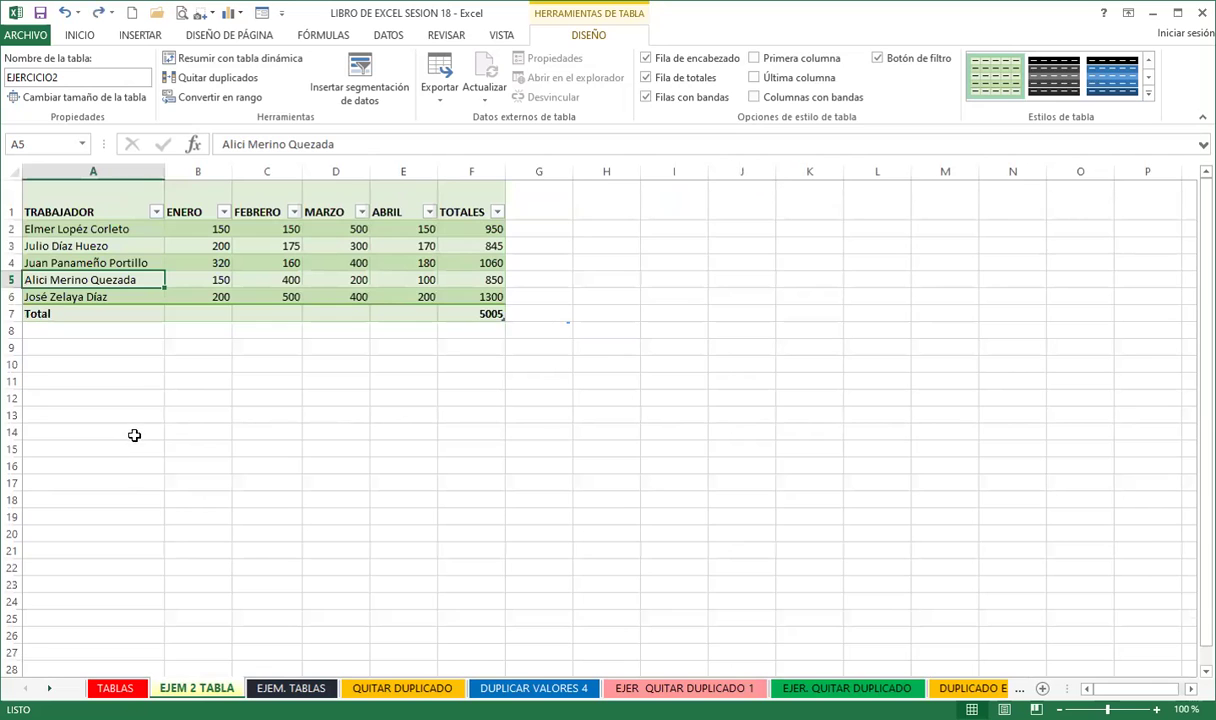
key("ctrl+shift+t")
scroll(119, 349, "up", 2, "ctrl")
scroll(144, 366, "up", 1, "ctrl")
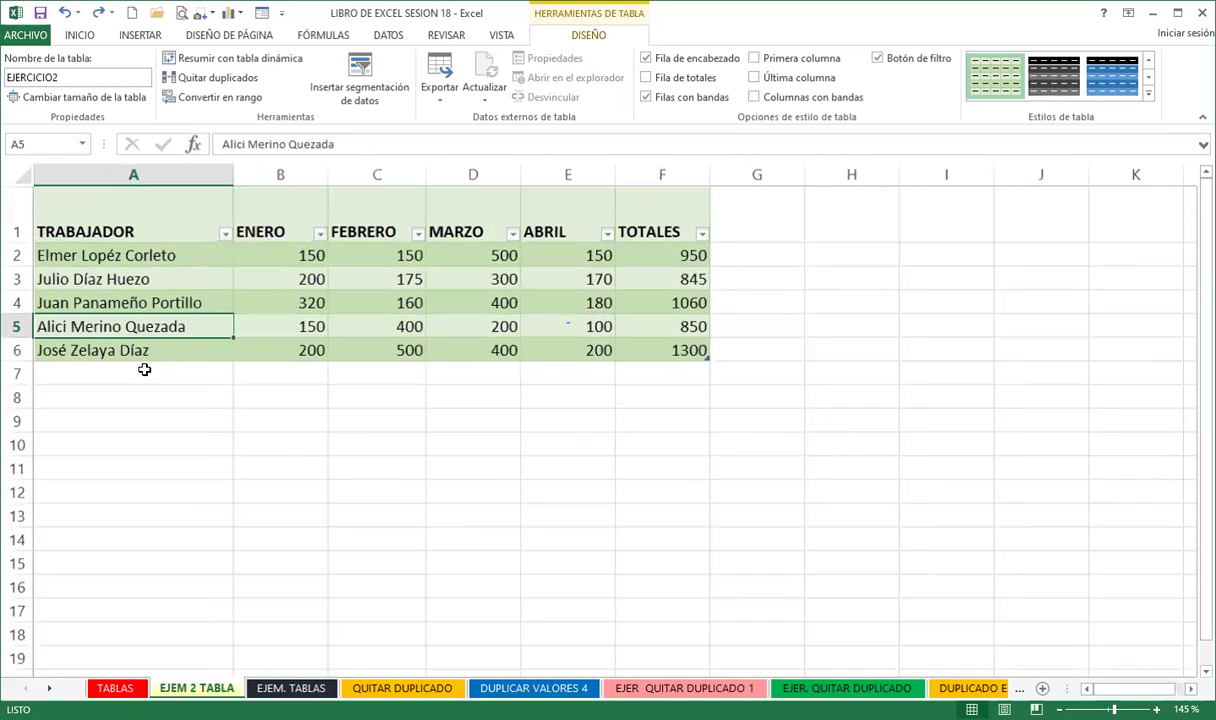
scroll(147, 391, "up", 1, "ctrl")
left_click(147, 403)
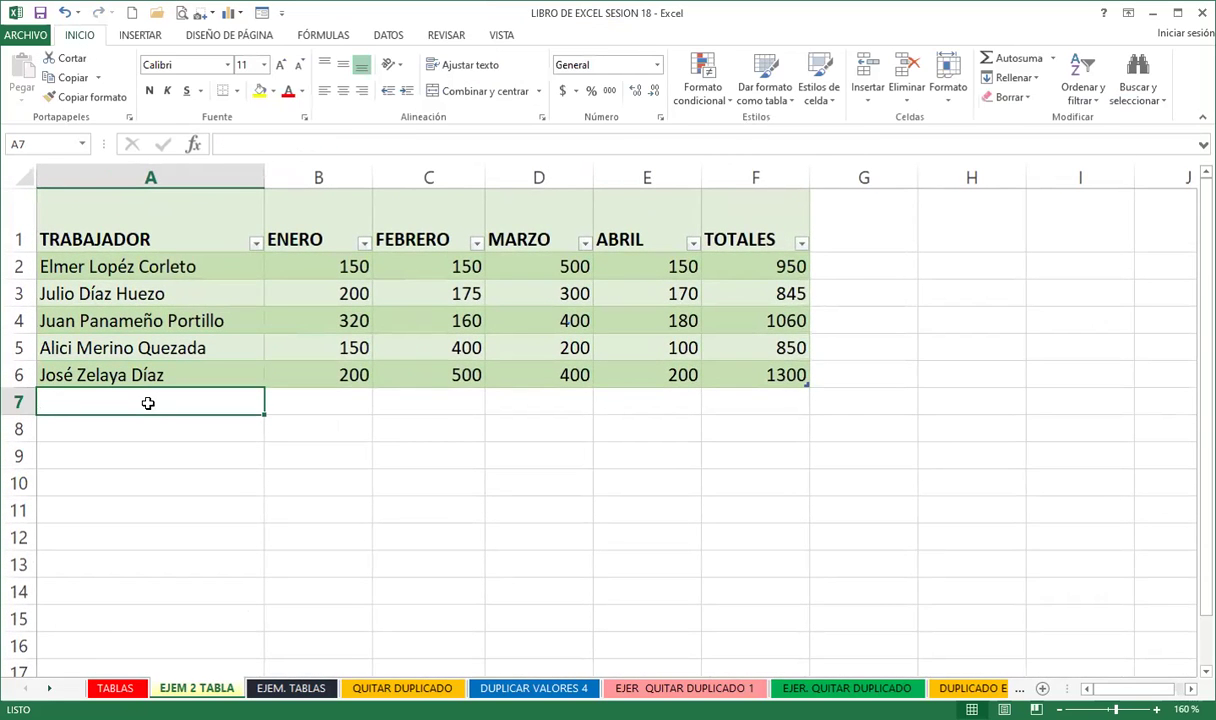
left_click(320, 269)
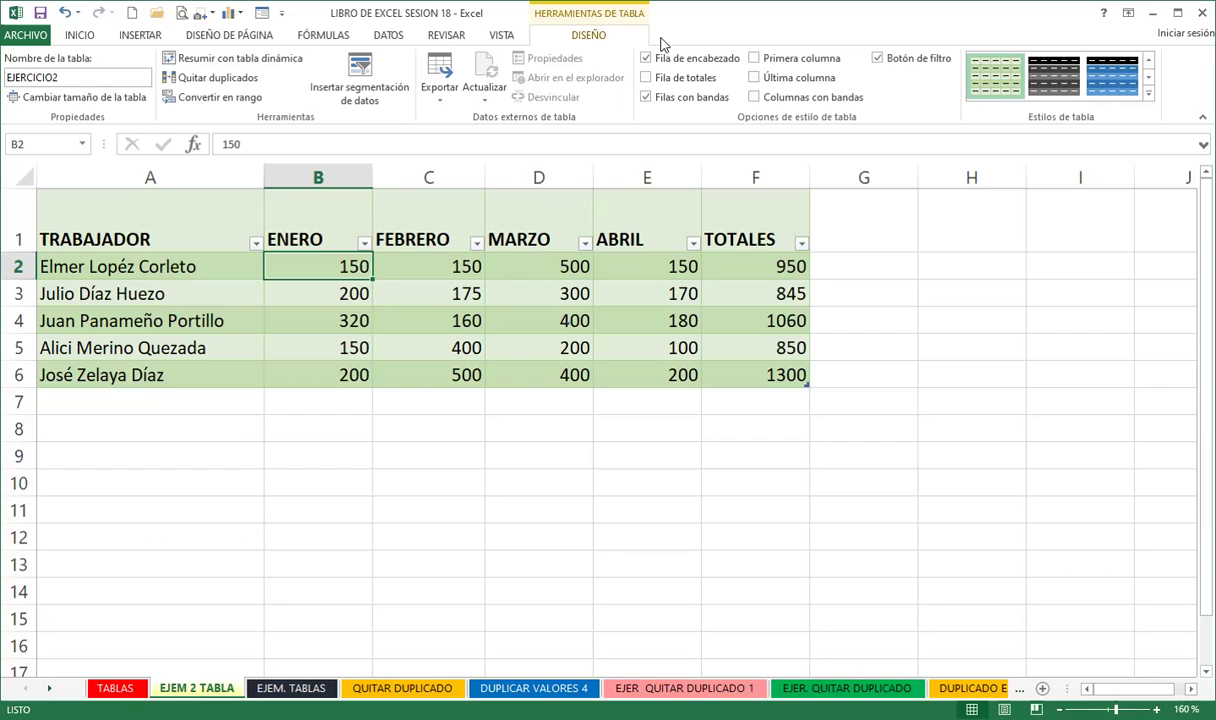
left_click(440, 294)
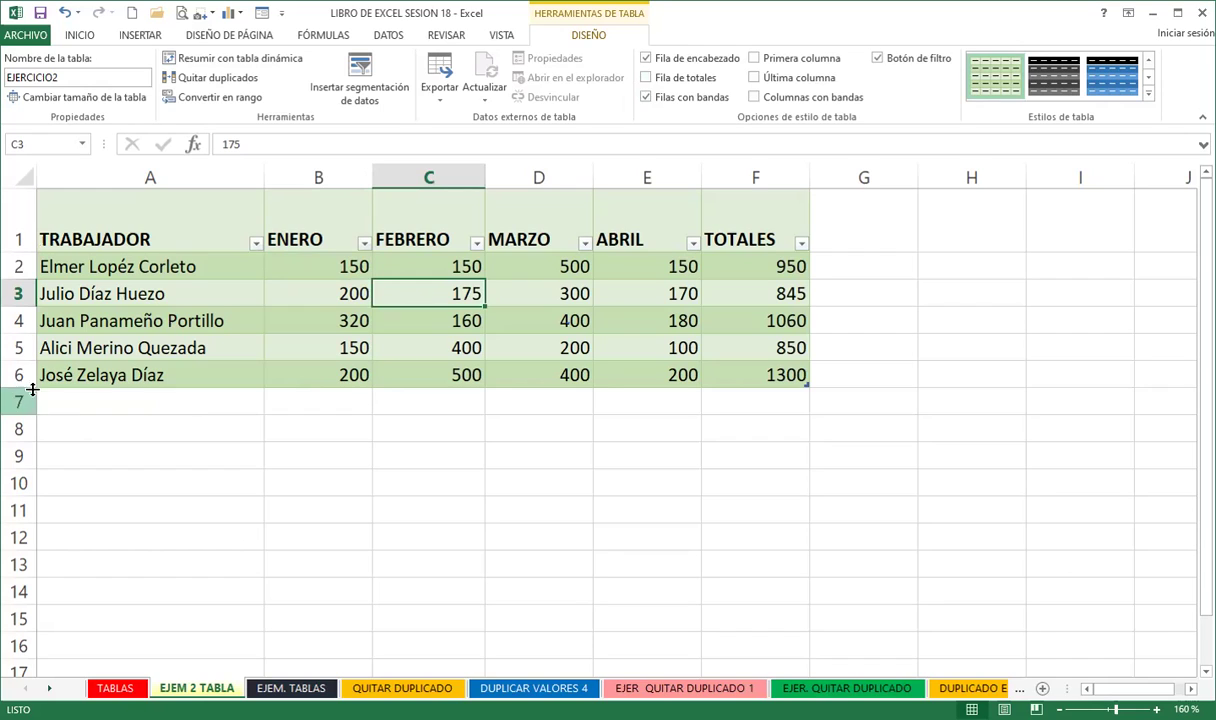
- Turn on the table's Total row, which shows the TOTALES grand total of 5005
left_click(646, 77)
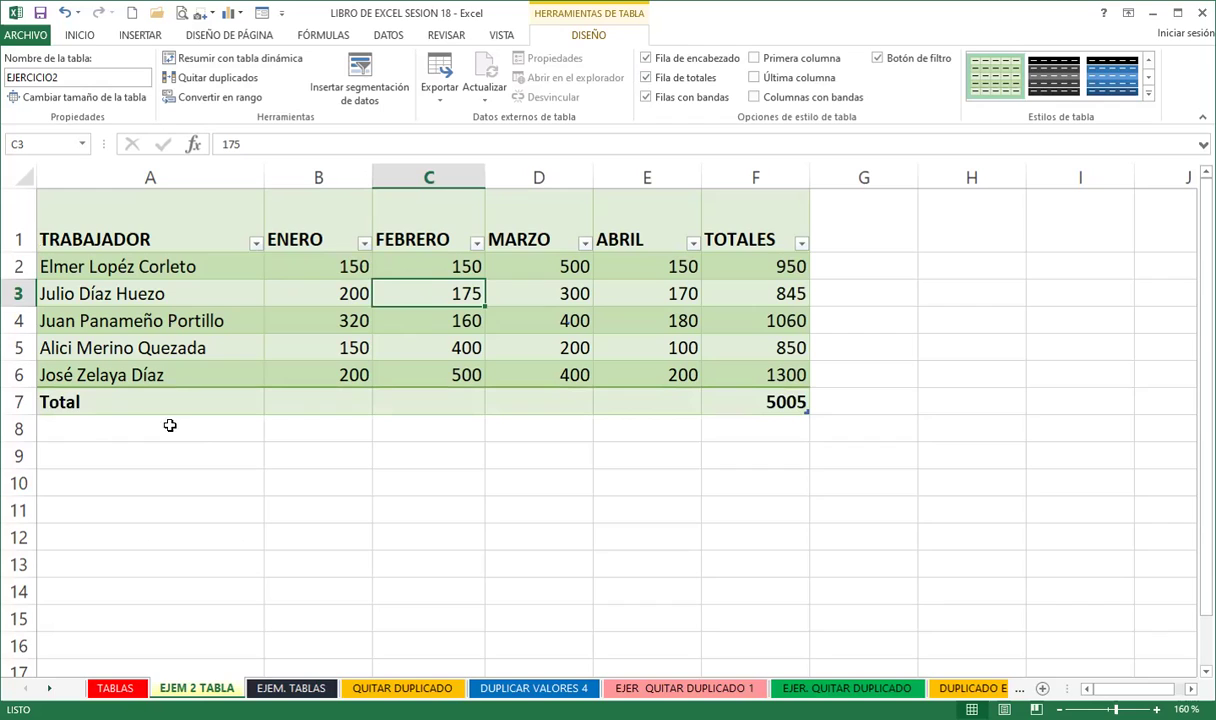
left_click(745, 396)
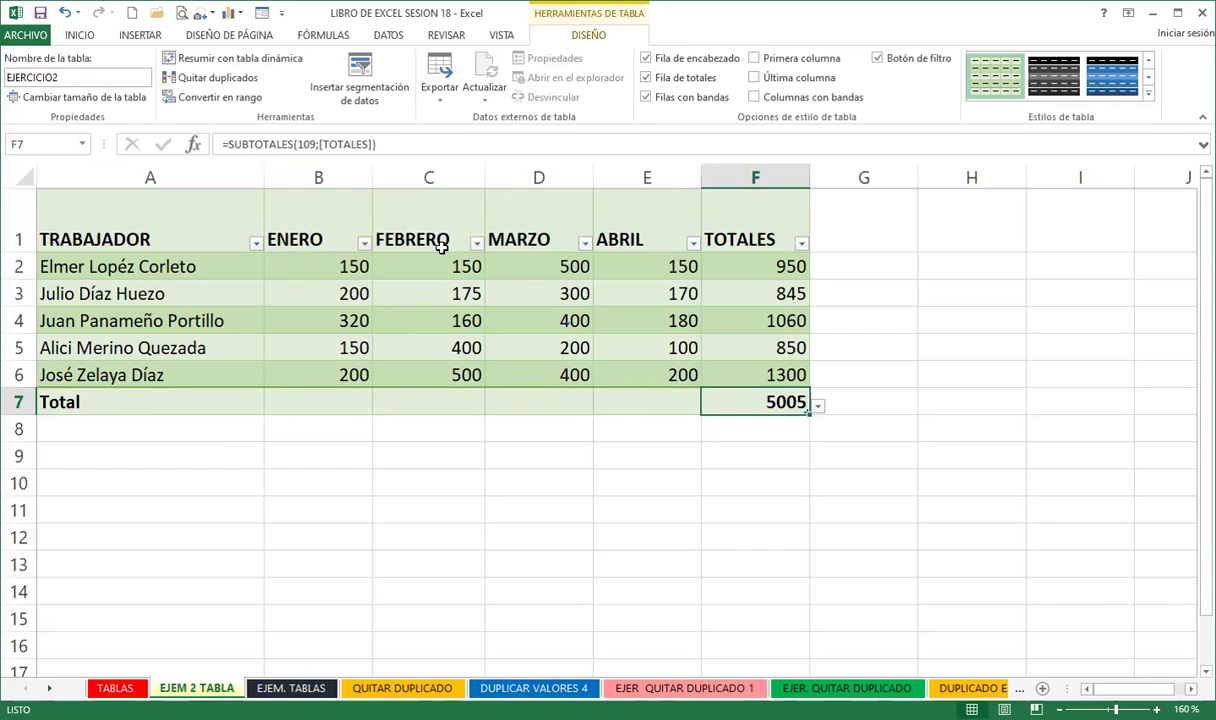
left_click(330, 404)
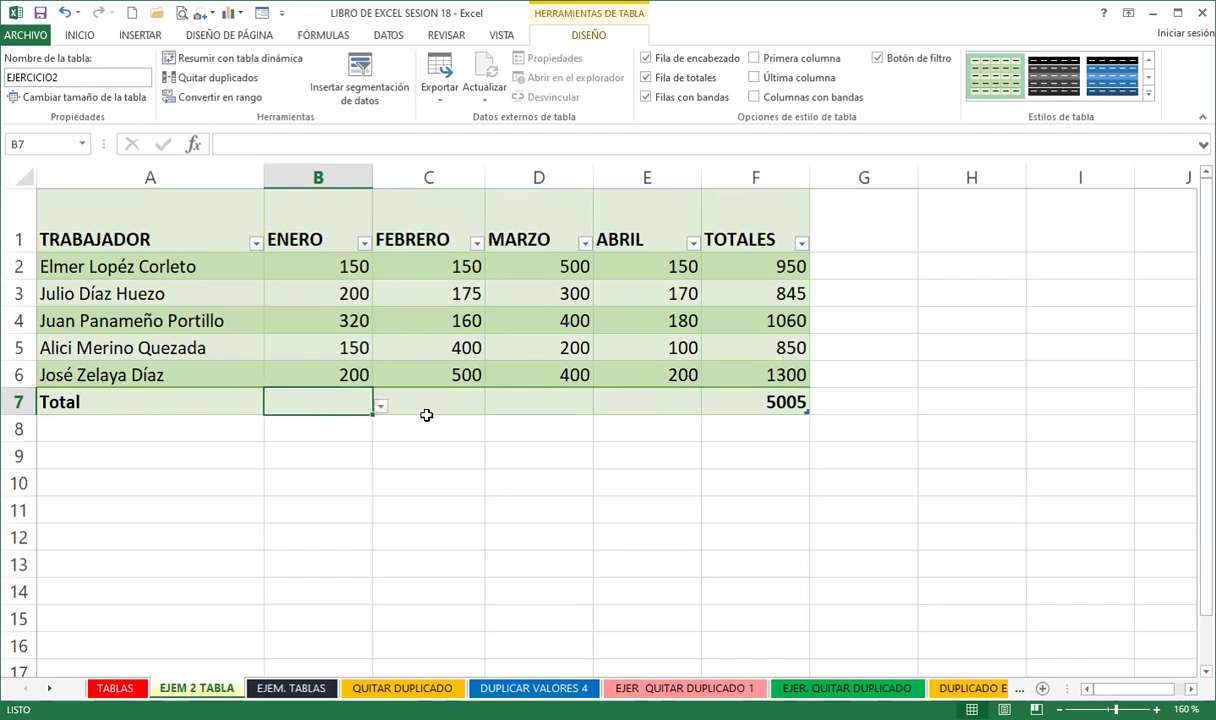
left_click(459, 429)
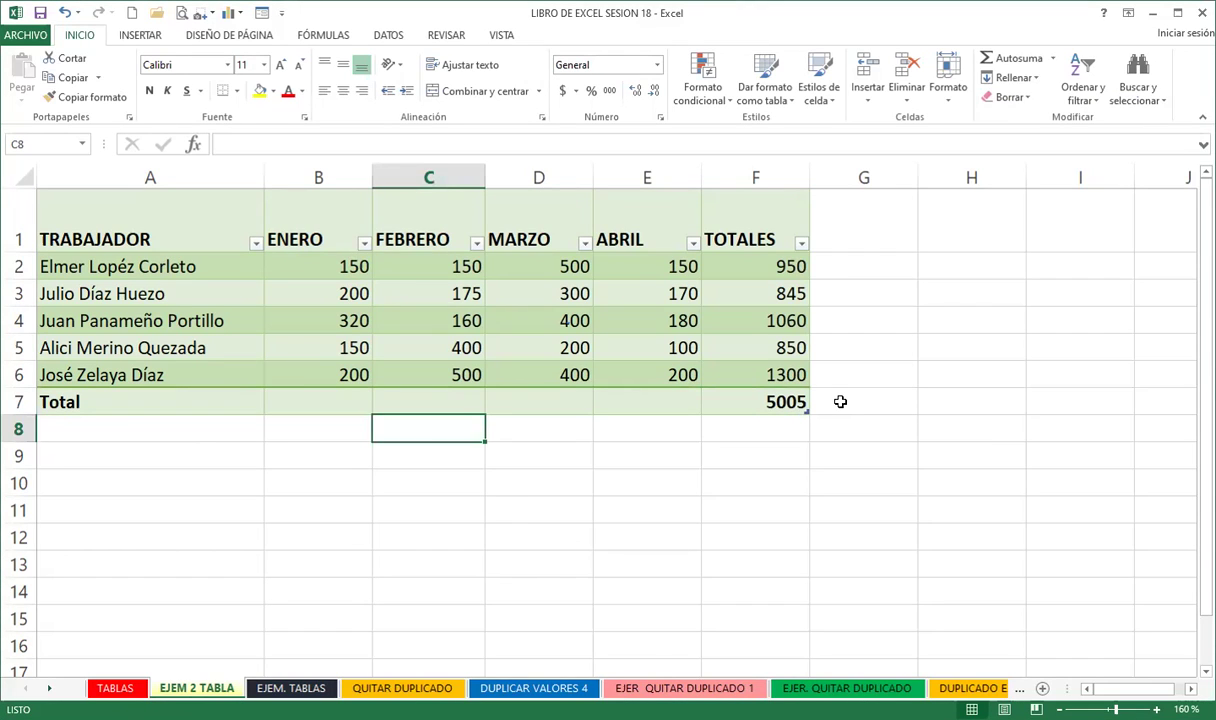
- Sum the ENERO column in the Total row, giving 1020
left_click(326, 403)
left_click(380, 412)
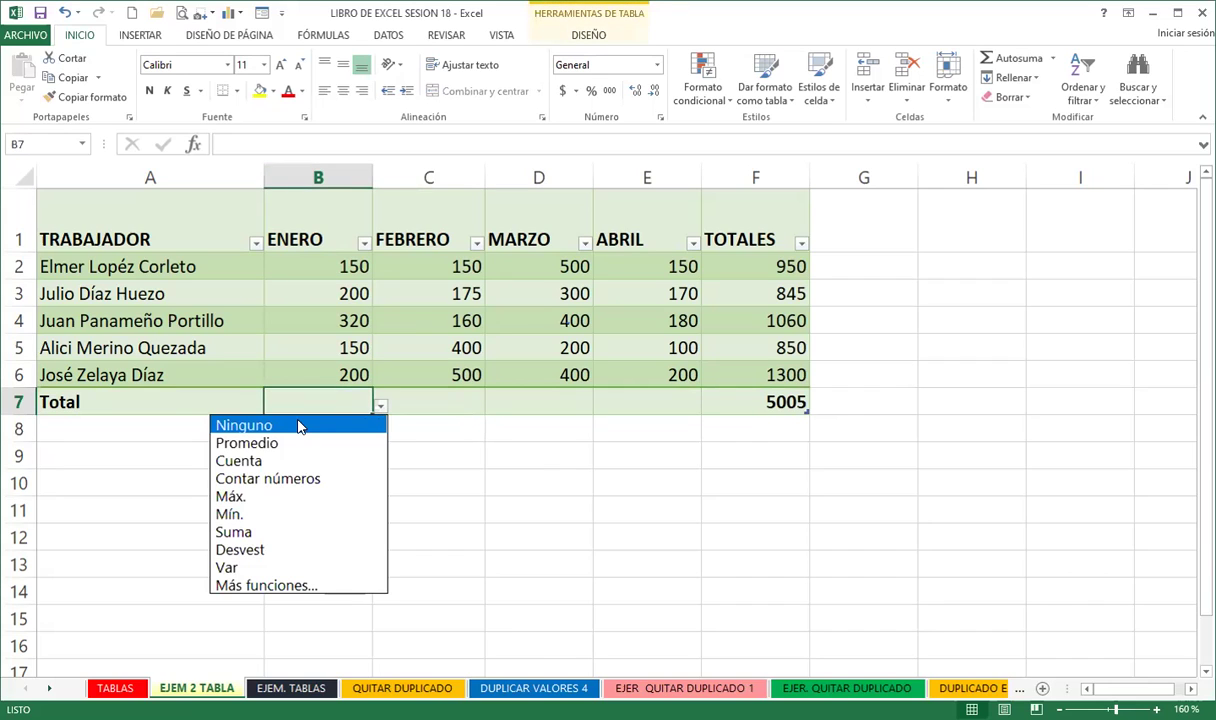
left_click(238, 532)
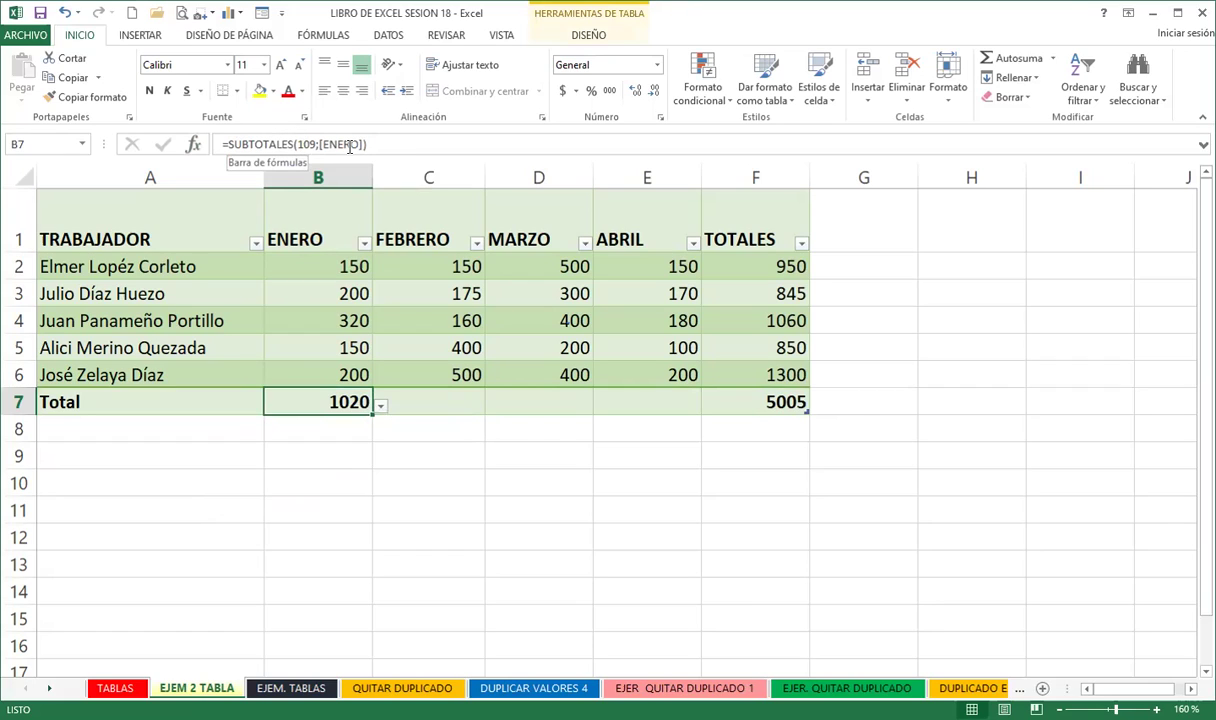
left_click(428, 400)
left_click(493, 405)
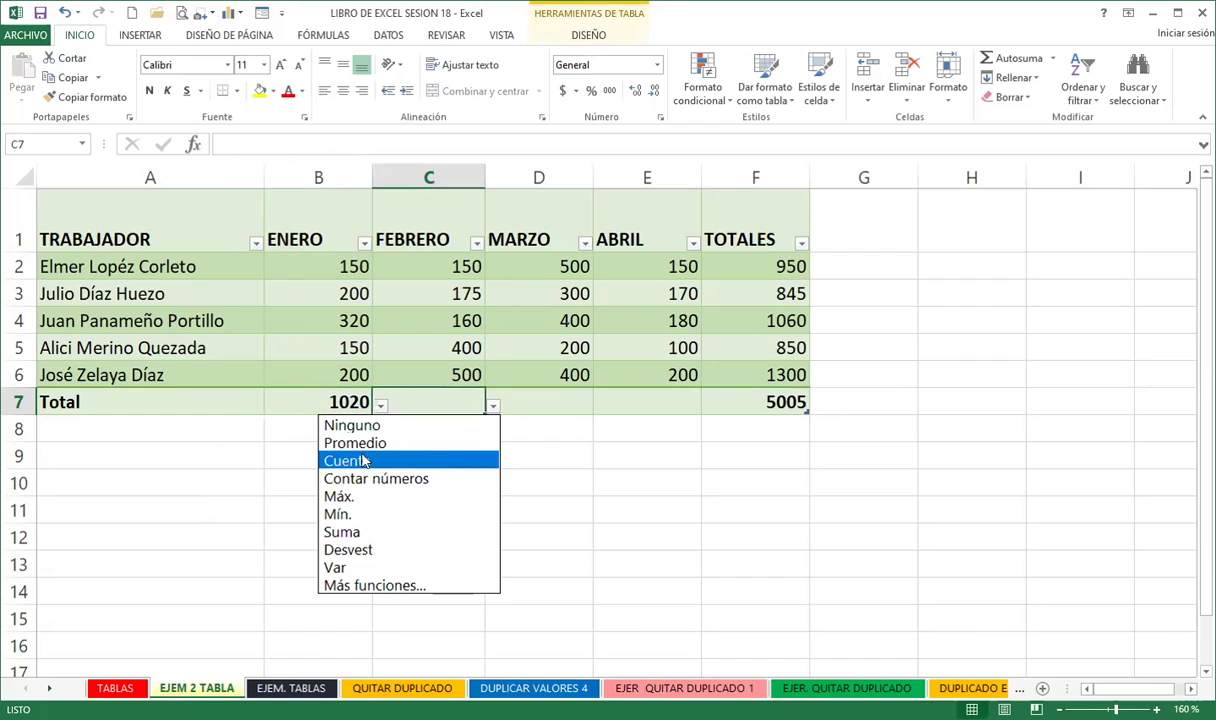
- Set the FEBRERO total to Máx. (500) and the MARZO total to Mín. (200)
left_click(345, 495)
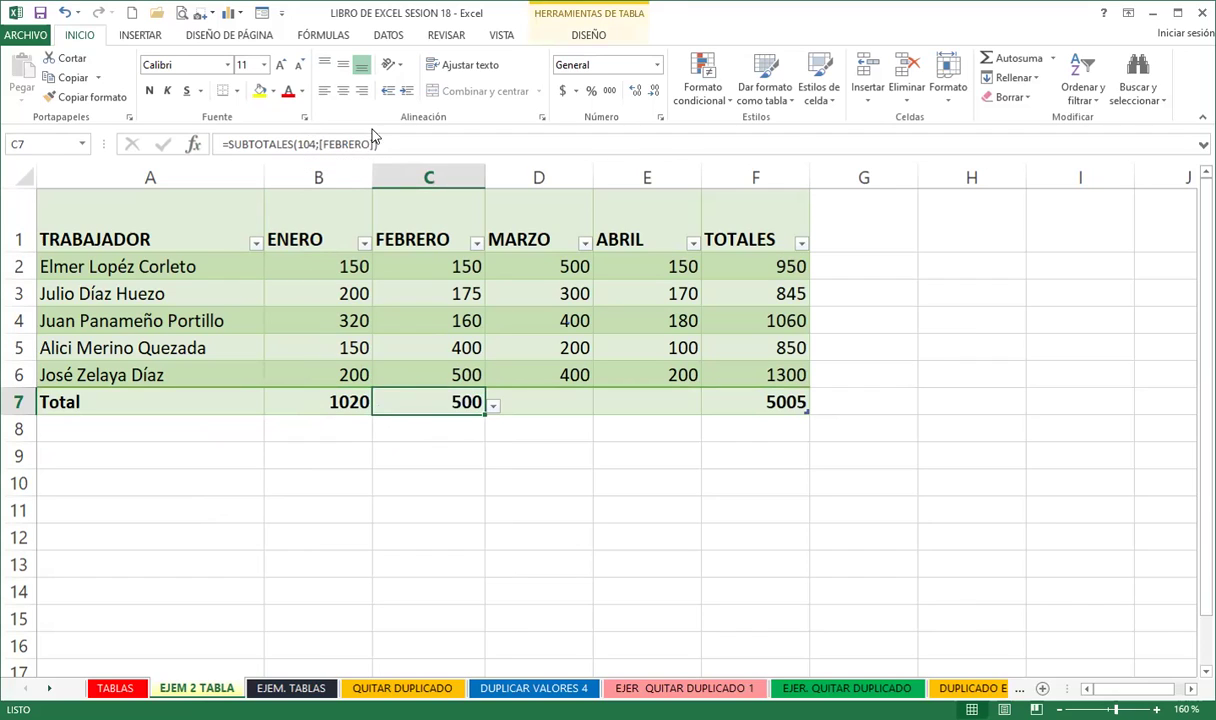
left_click(568, 405)
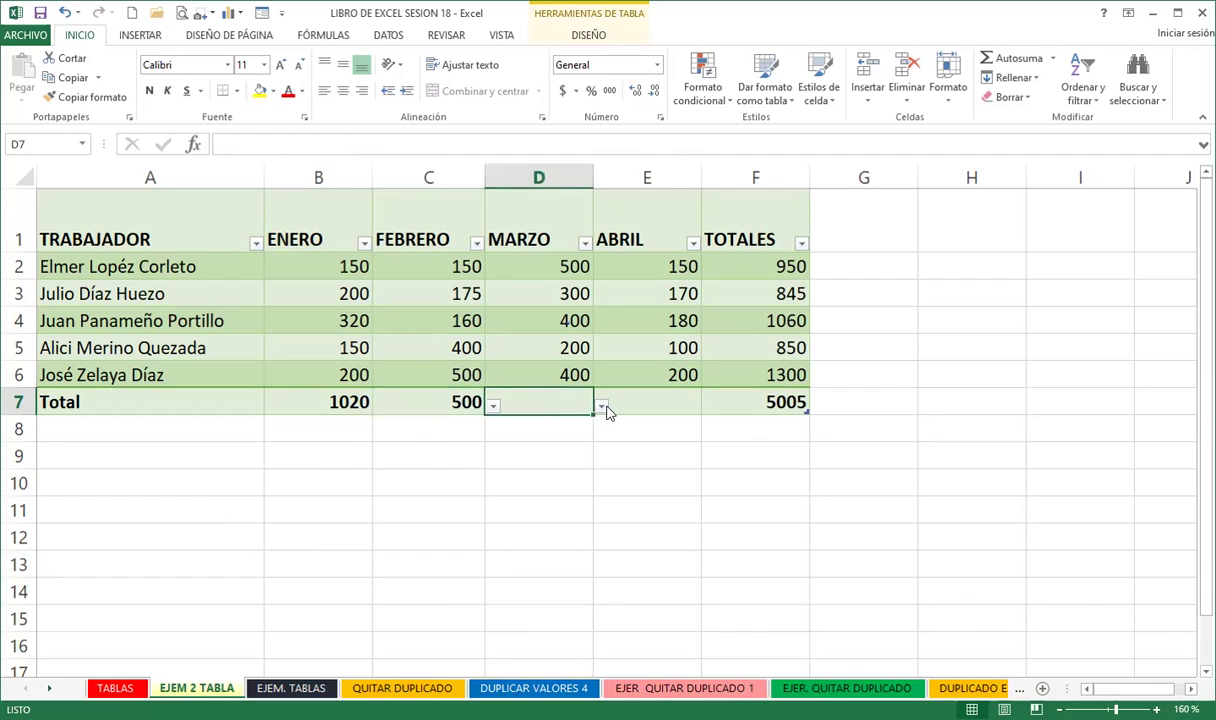
left_click(601, 405)
left_click(469, 516)
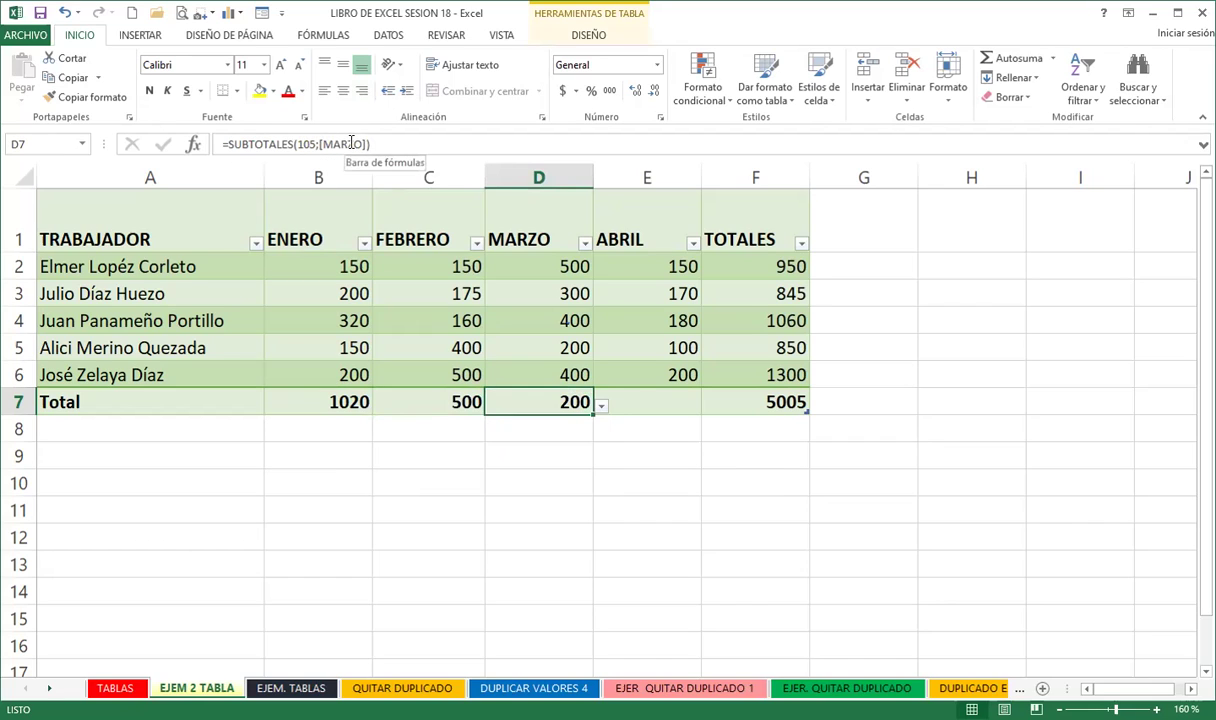
- Count the ABRIL entries (5) in the Total row and review the ENERO total formula
left_click(639, 399)
left_click(709, 405)
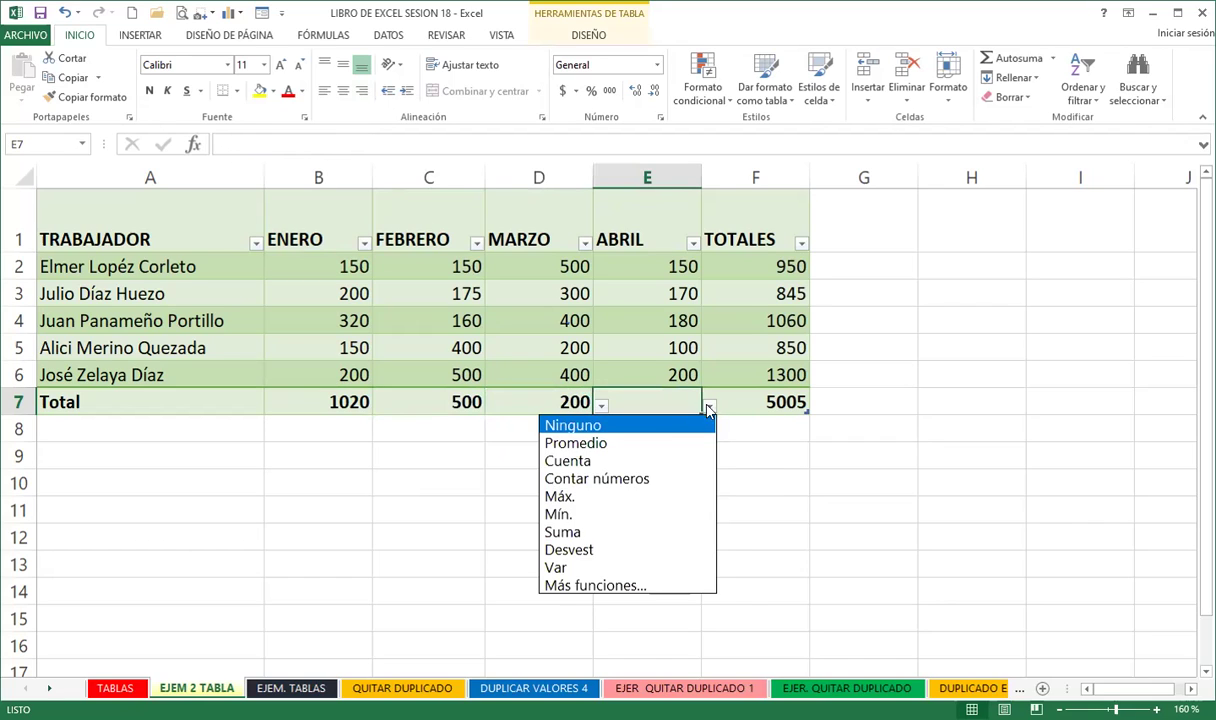
left_click(589, 462)
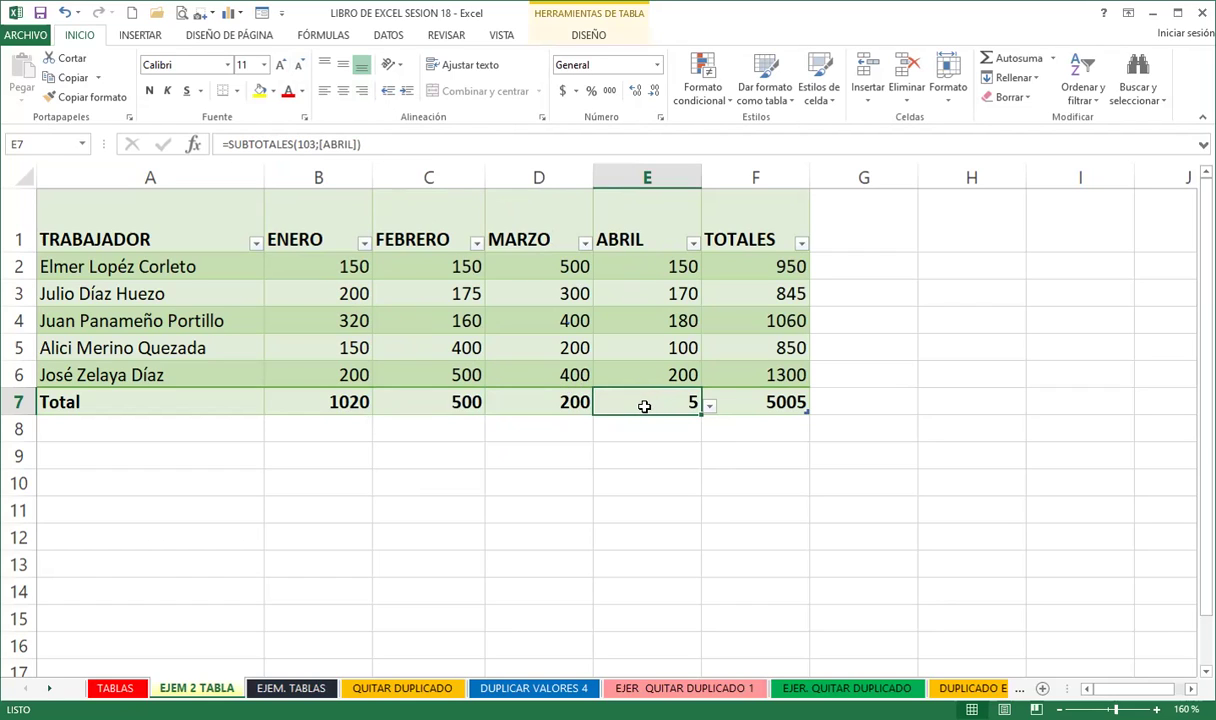
left_click(646, 455)
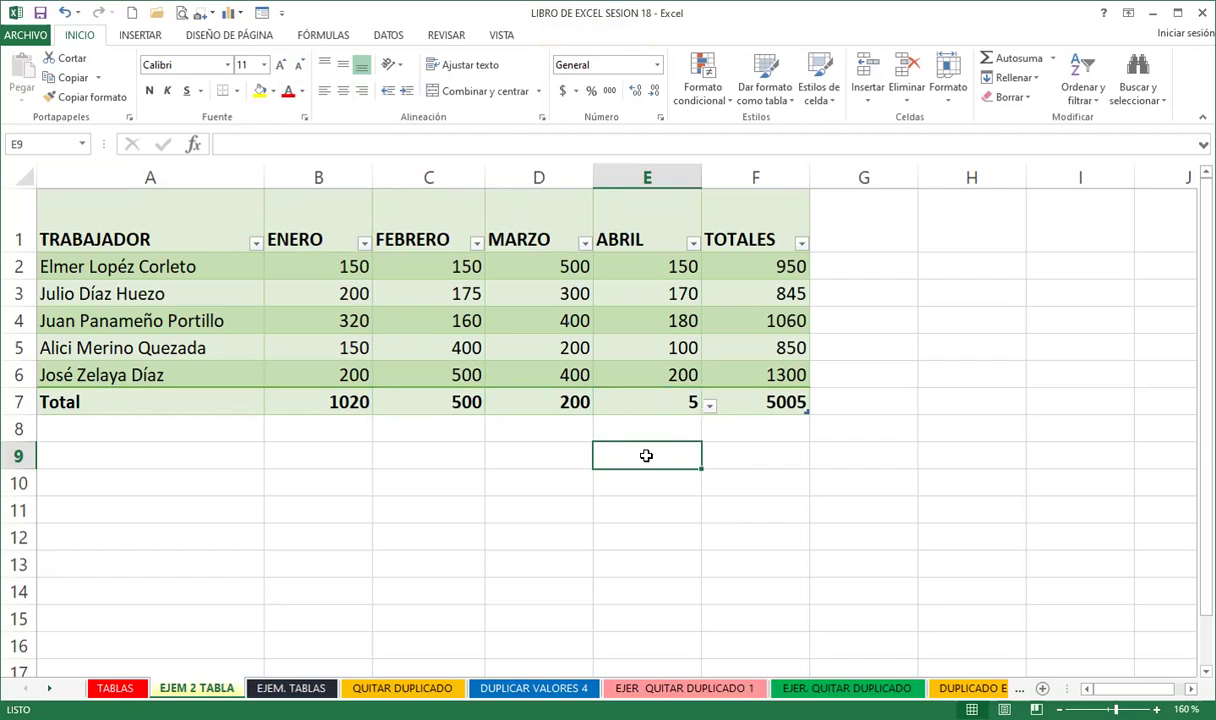
left_click(318, 392)
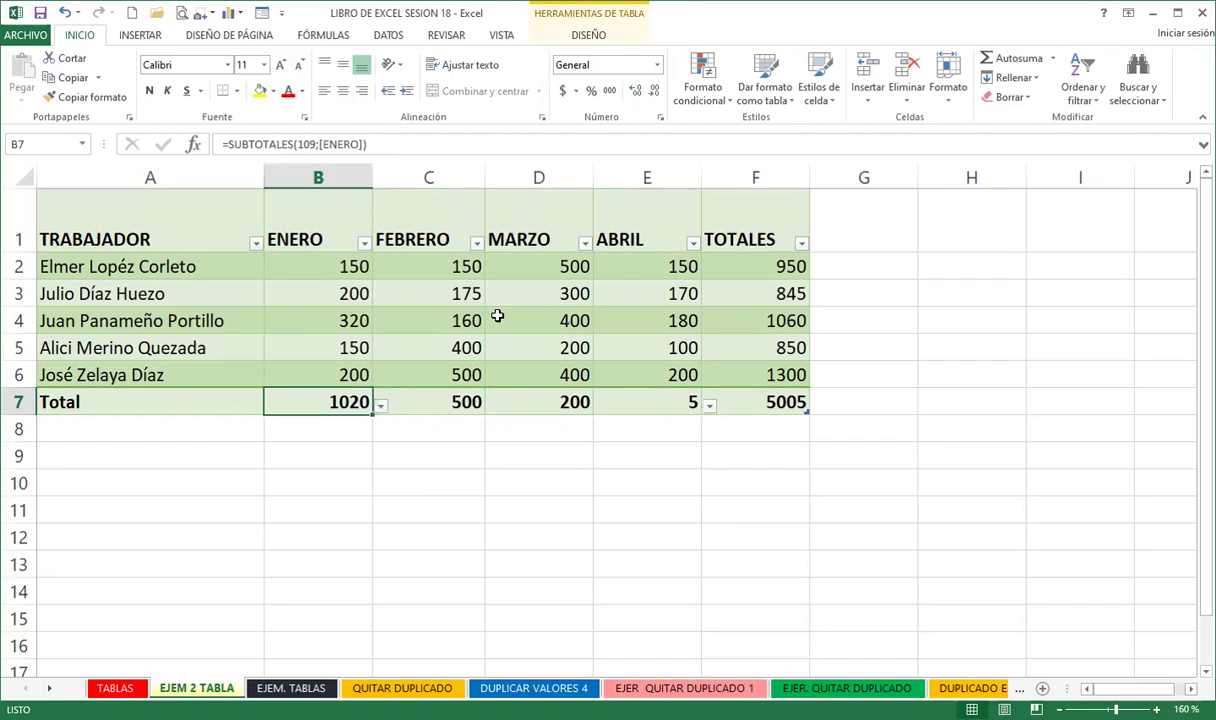
left_click(470, 347)
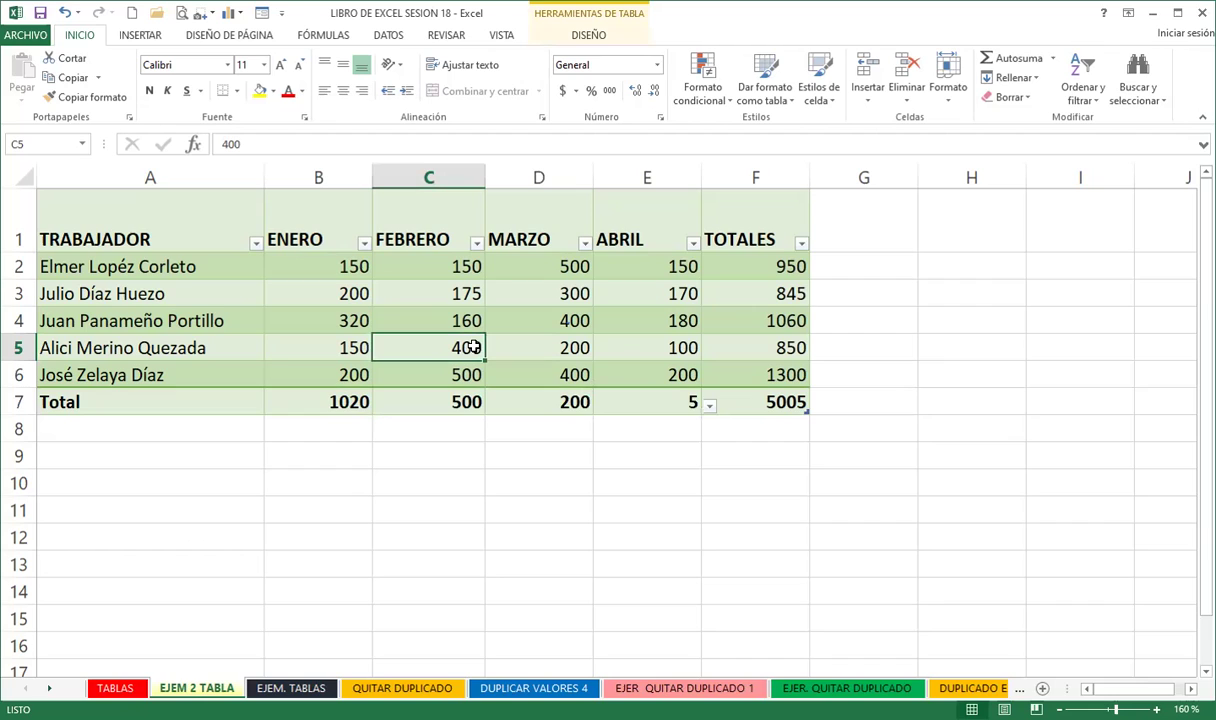
- Hide the sheet's gridlines from the Vista tab
left_click(385, 36)
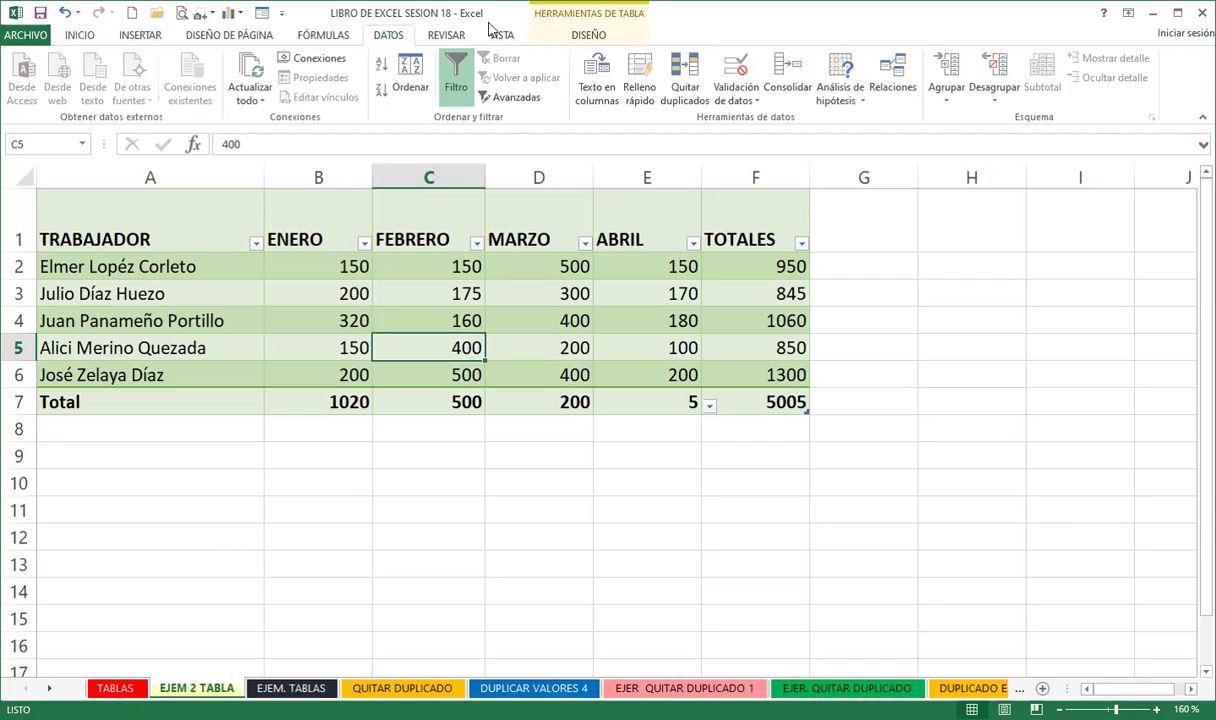
left_click(503, 37)
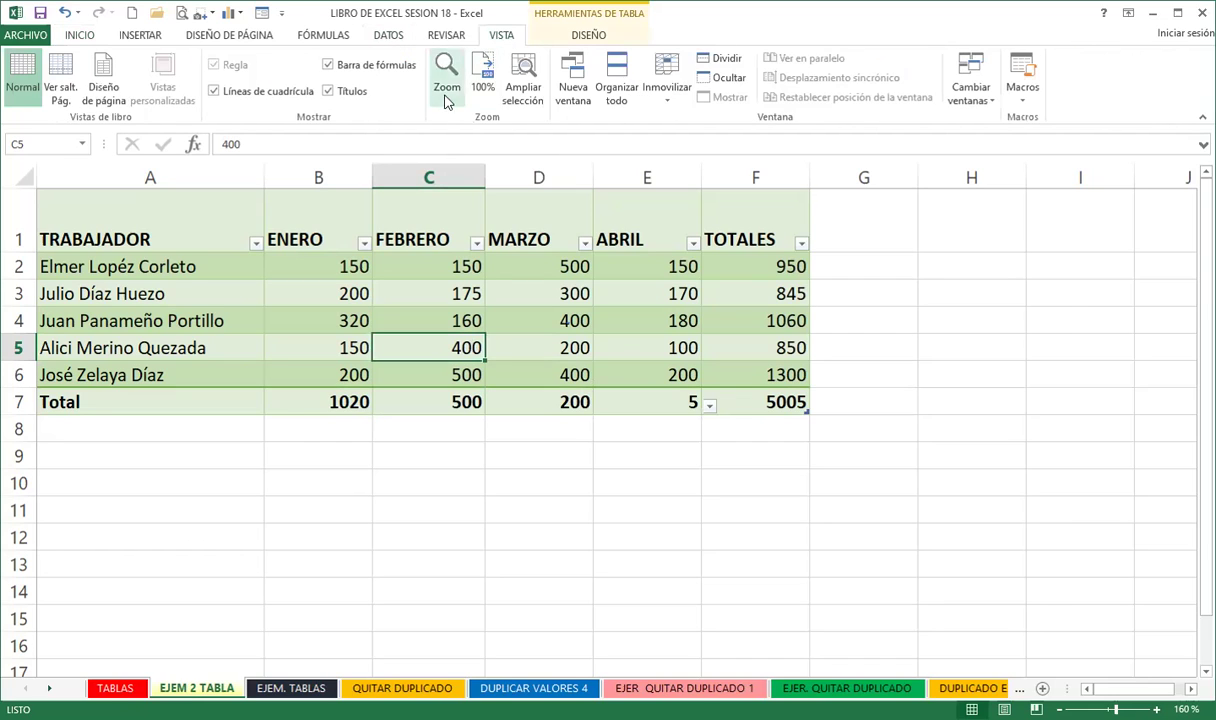
left_click(214, 91)
left_click(271, 546)
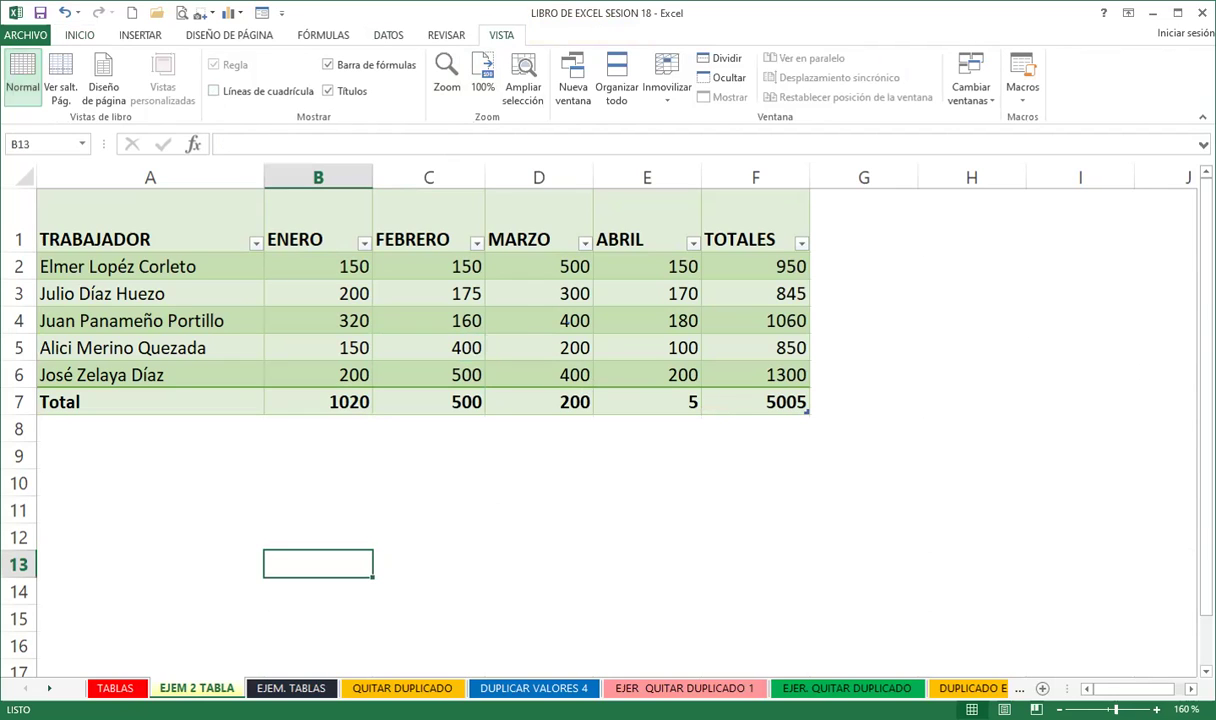
- Open the Fondo picture chooser for a sheet background
left_click(385, 38)
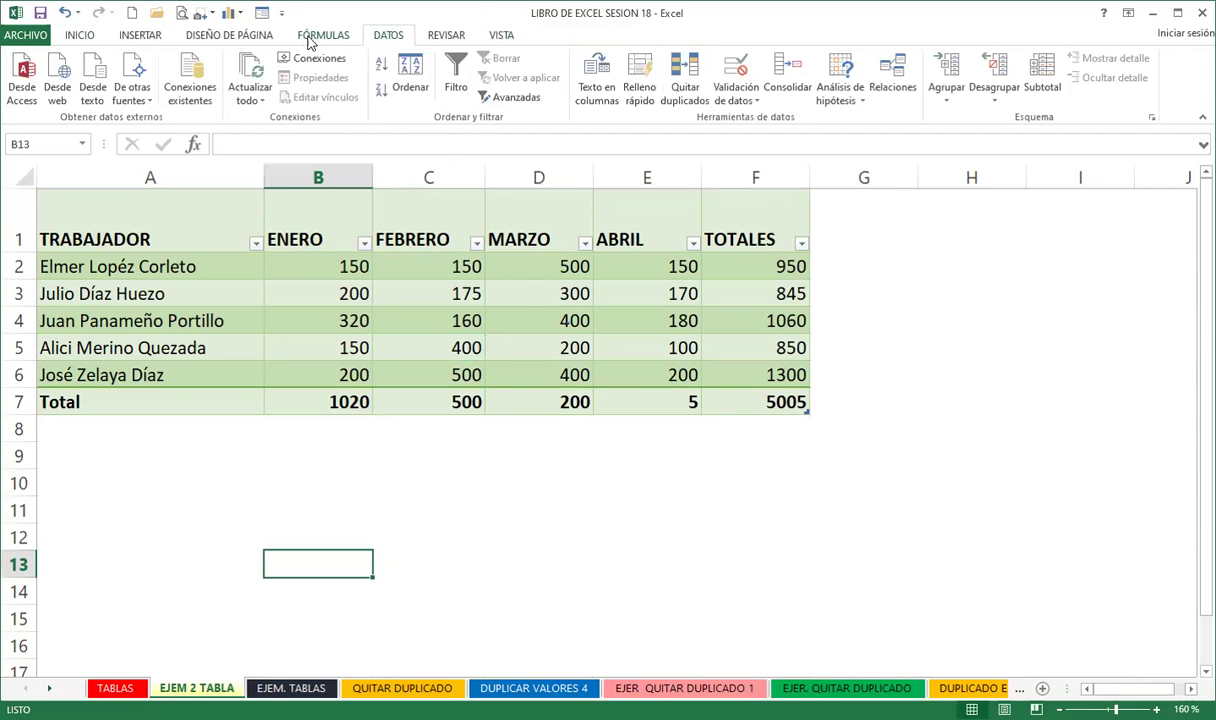
left_click(203, 35)
left_click(366, 80)
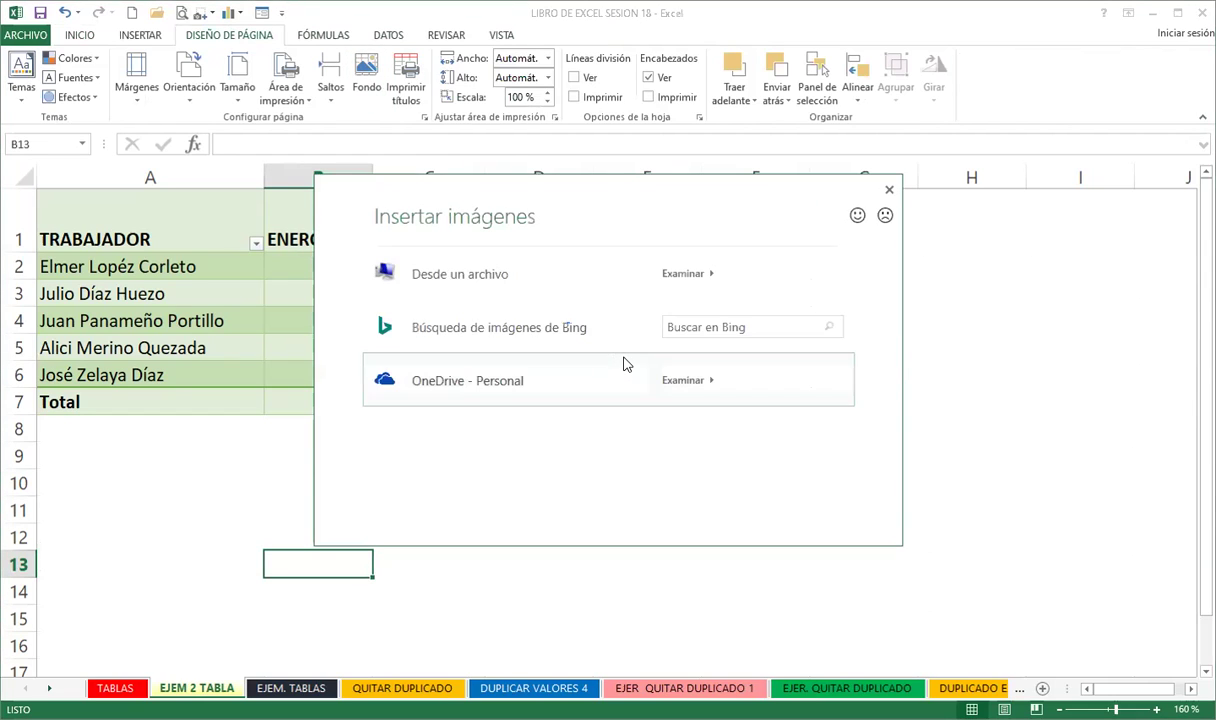
- Search Bing images for 'COLORES' and browse the results
left_click(706, 328)
type("COLORES")
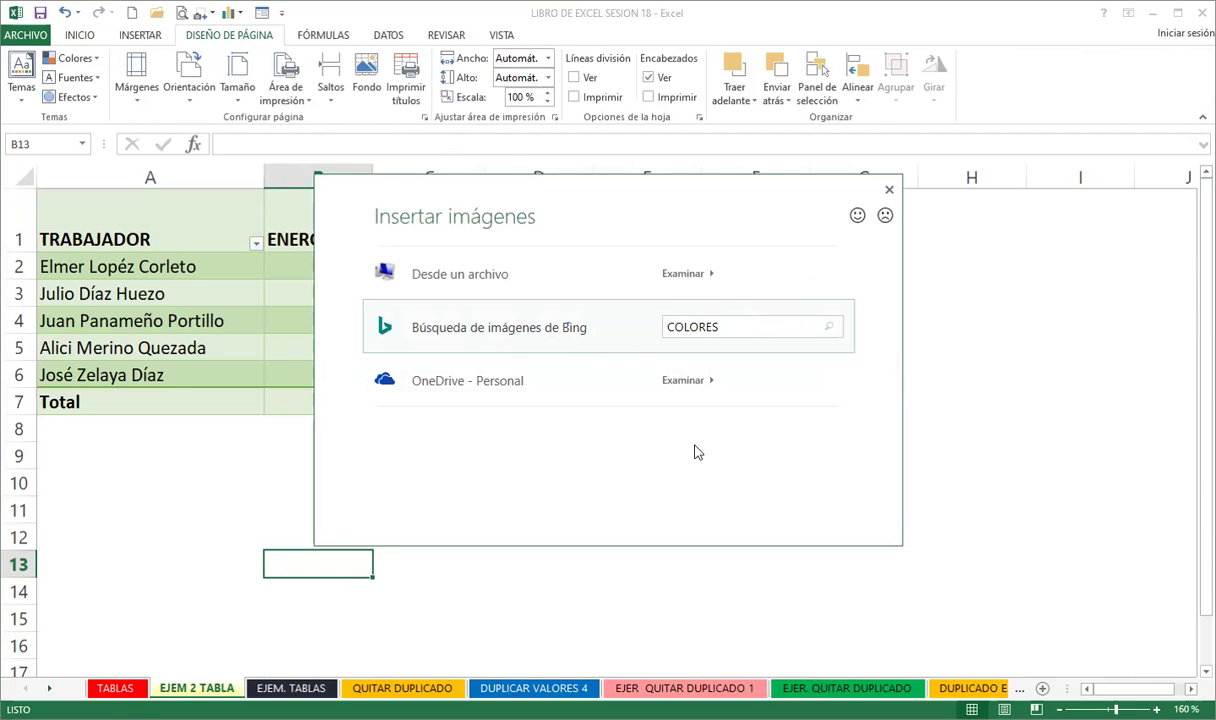
key("Return")
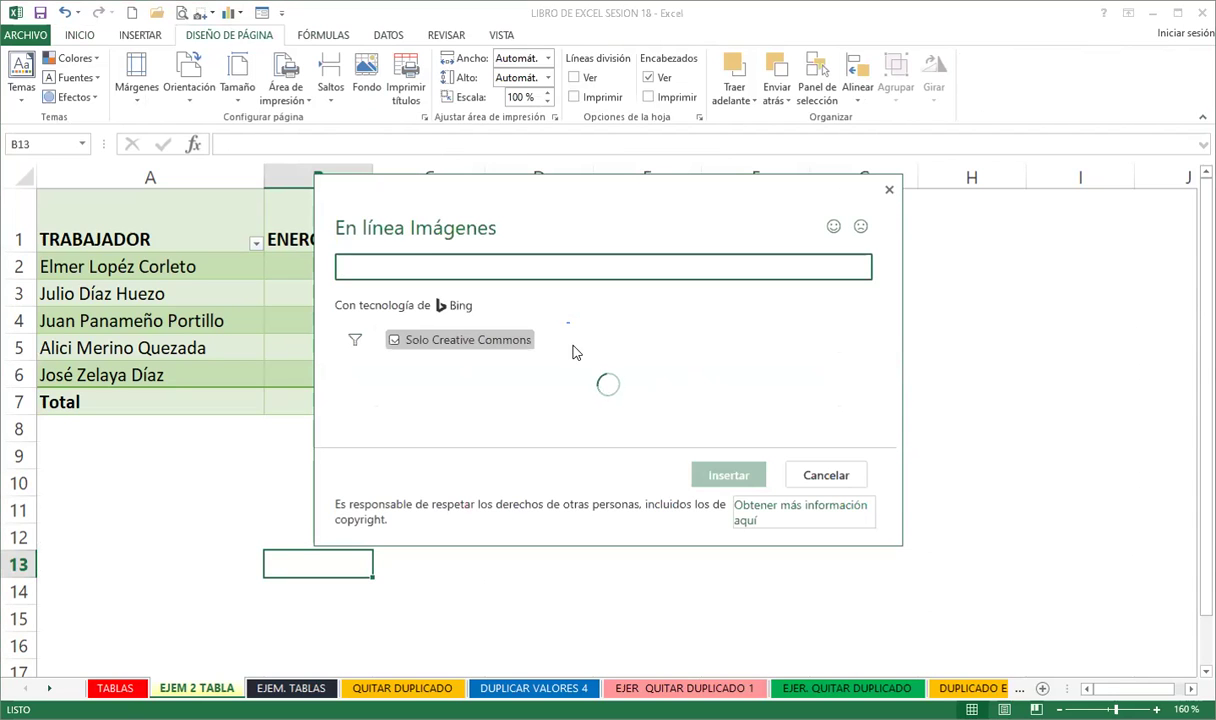
scroll(558, 405, "down", 2)
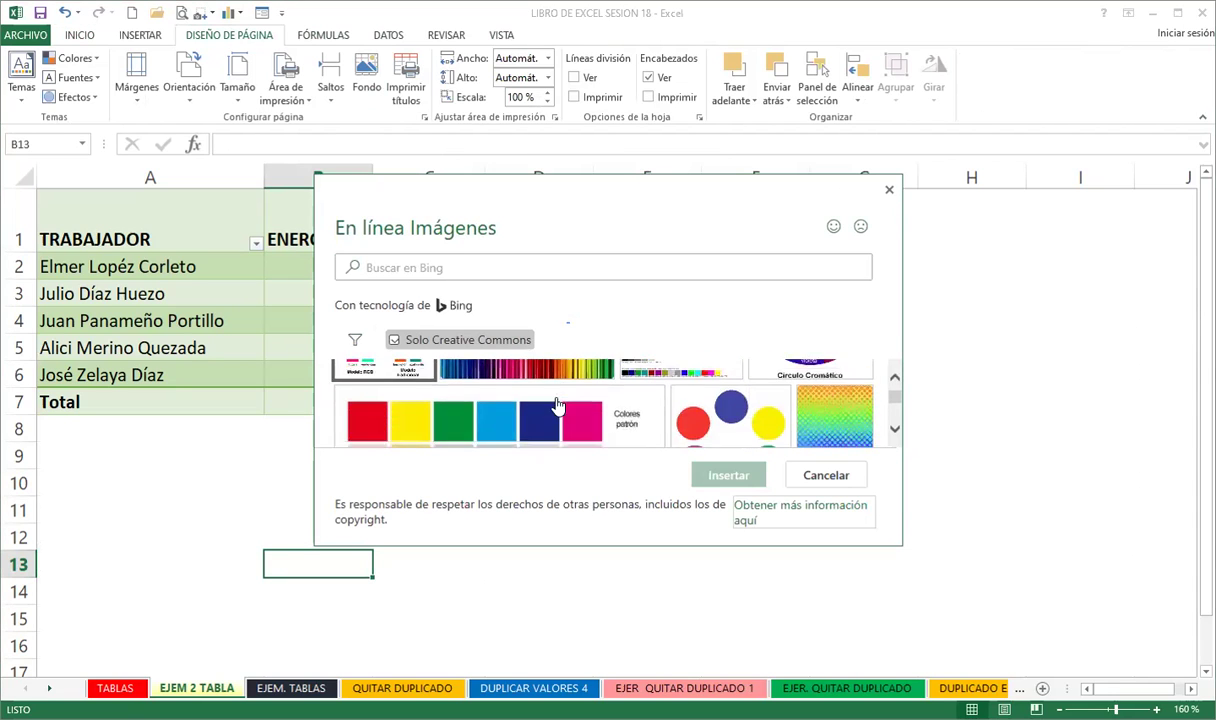
scroll(558, 405, "down", 2)
scroll(558, 408, "down", 2)
scroll(557, 410, "down", 2)
scroll(556, 415, "down", 2)
scroll(556, 415, "down", 2)
scroll(556, 418, "down", 2)
scroll(556, 421, "down", 2)
- Insert the dark rainbow light-streak image as the sheet background
left_click(347, 412)
left_click(727, 478)
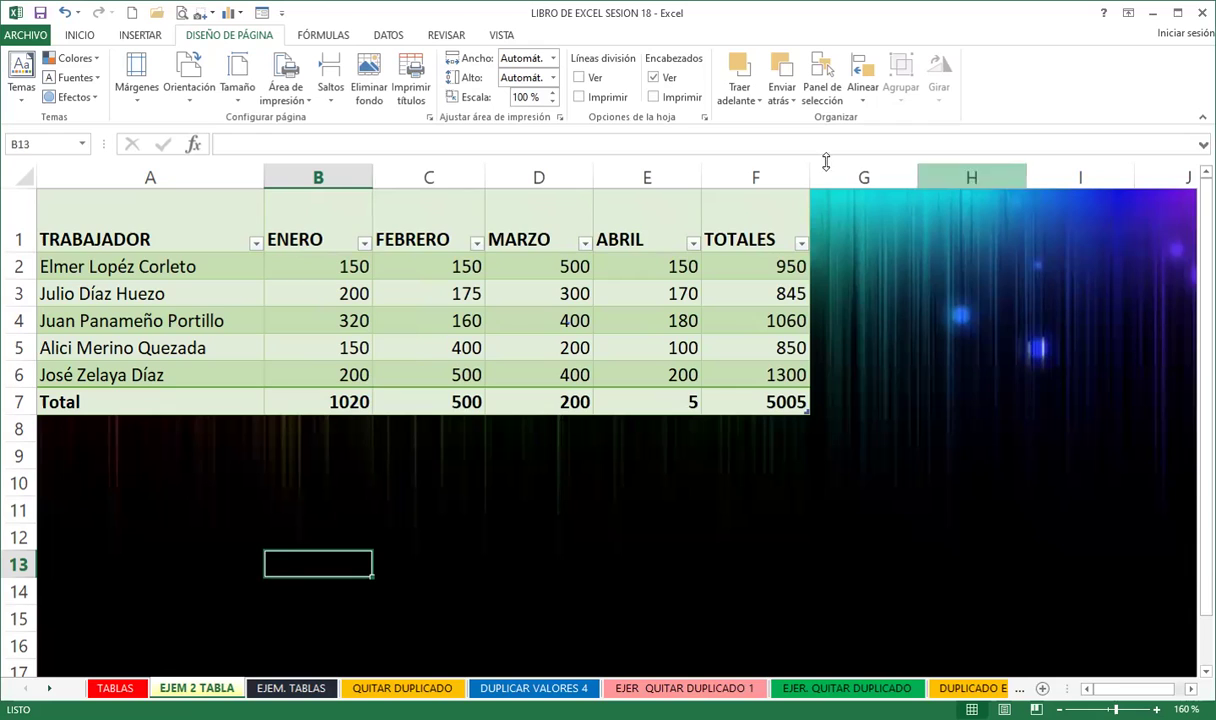
left_click(300, 218)
left_click(286, 316)
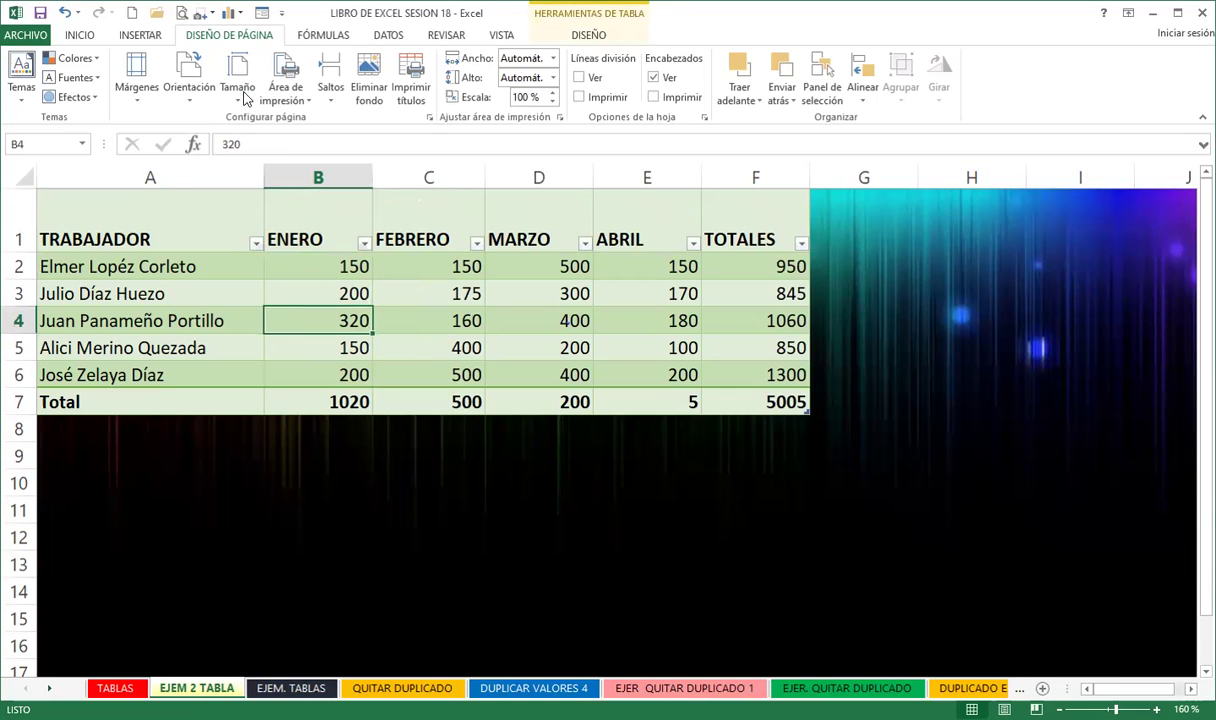
- Insert a slicer on the TRABAJADOR field of the worker table
left_click(550, 36)
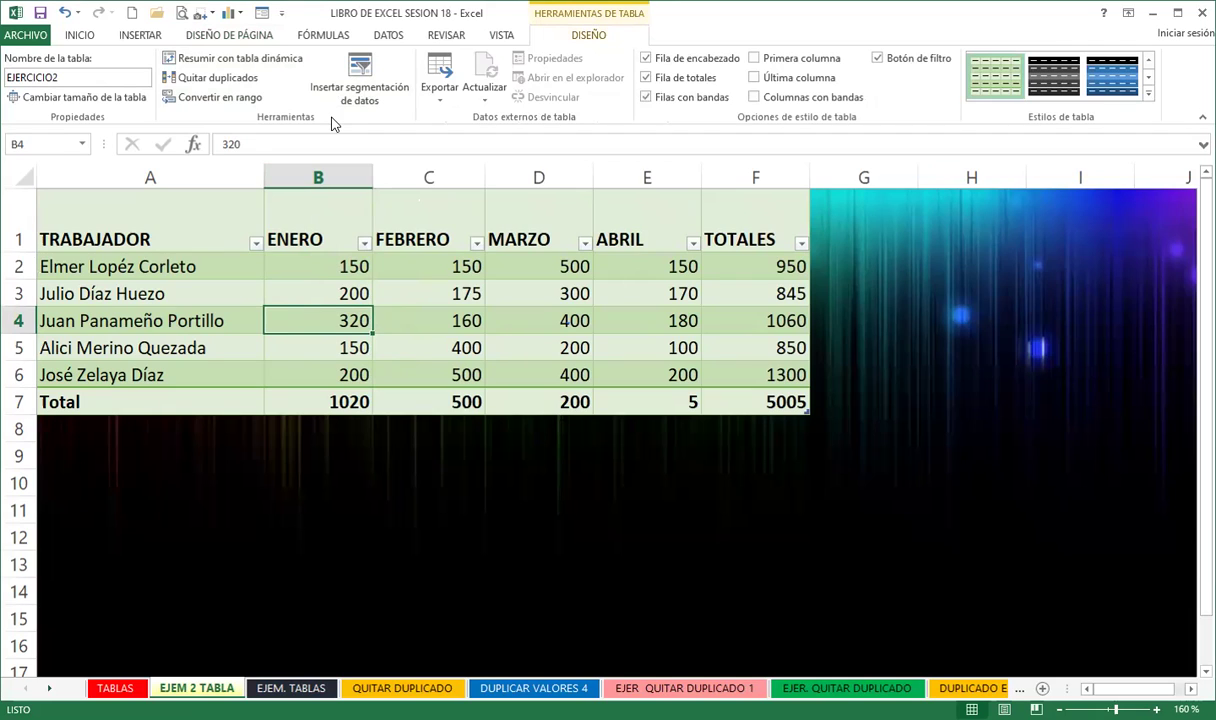
left_click(361, 65)
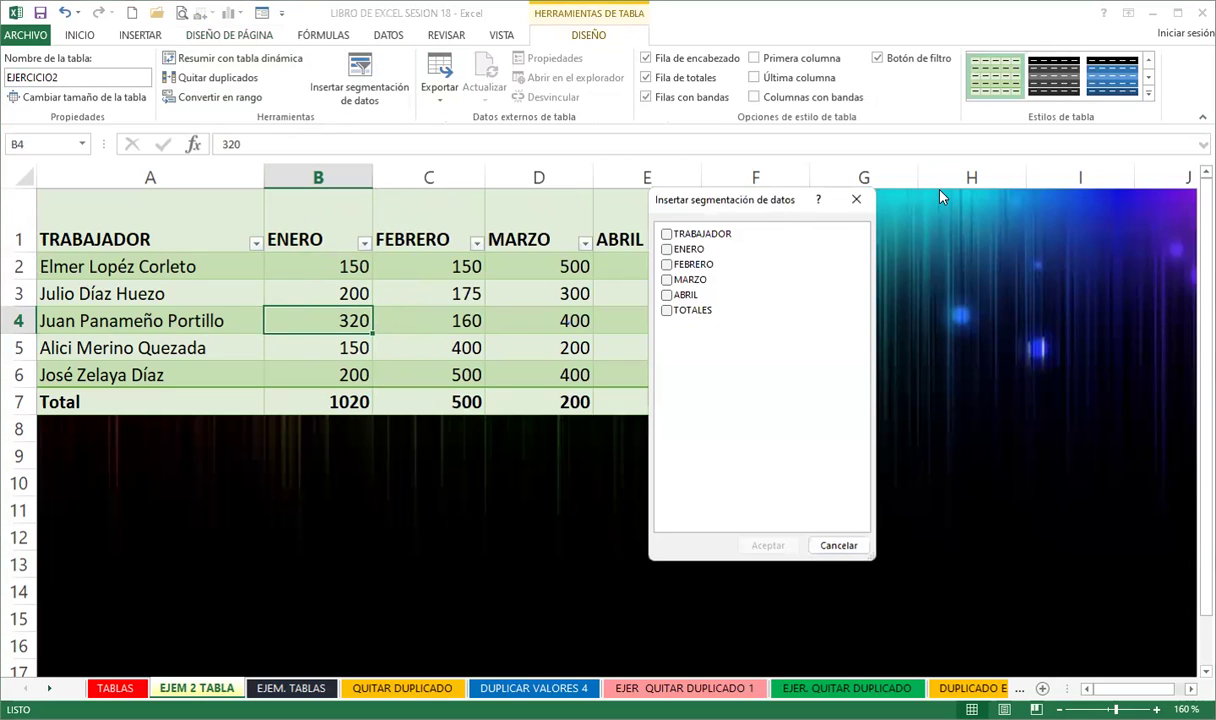
left_click_drag(701, 199, 887, 190)
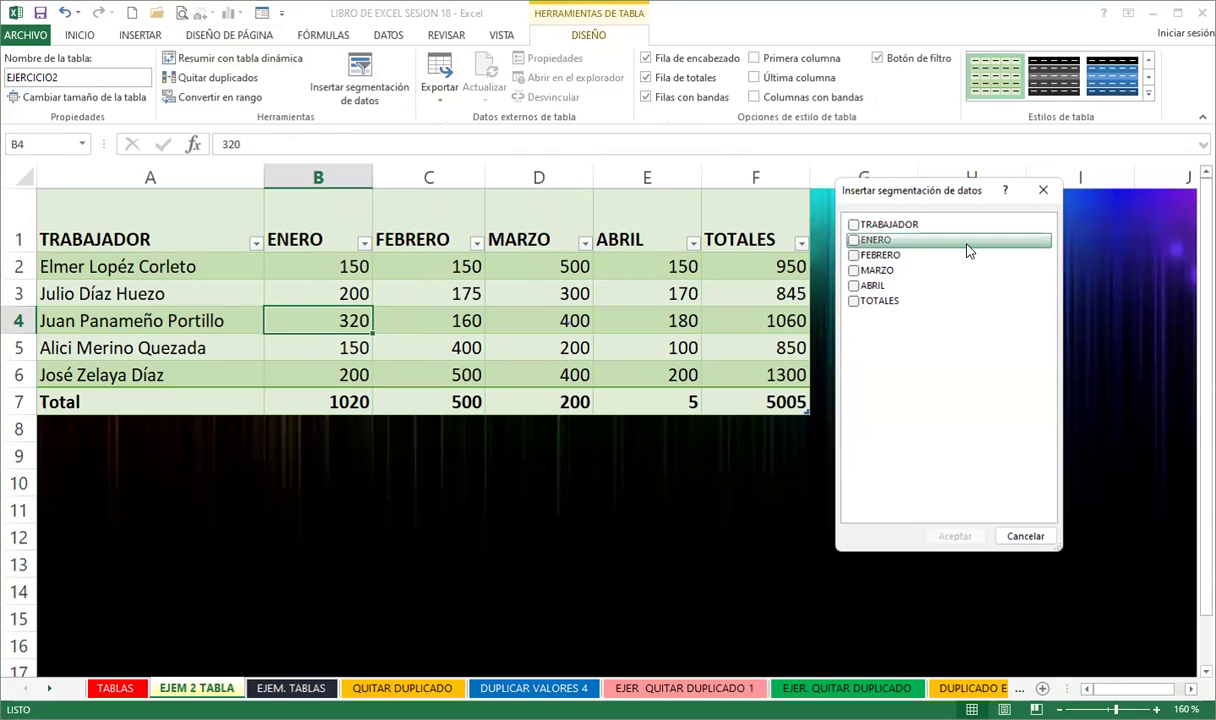
left_click(854, 226)
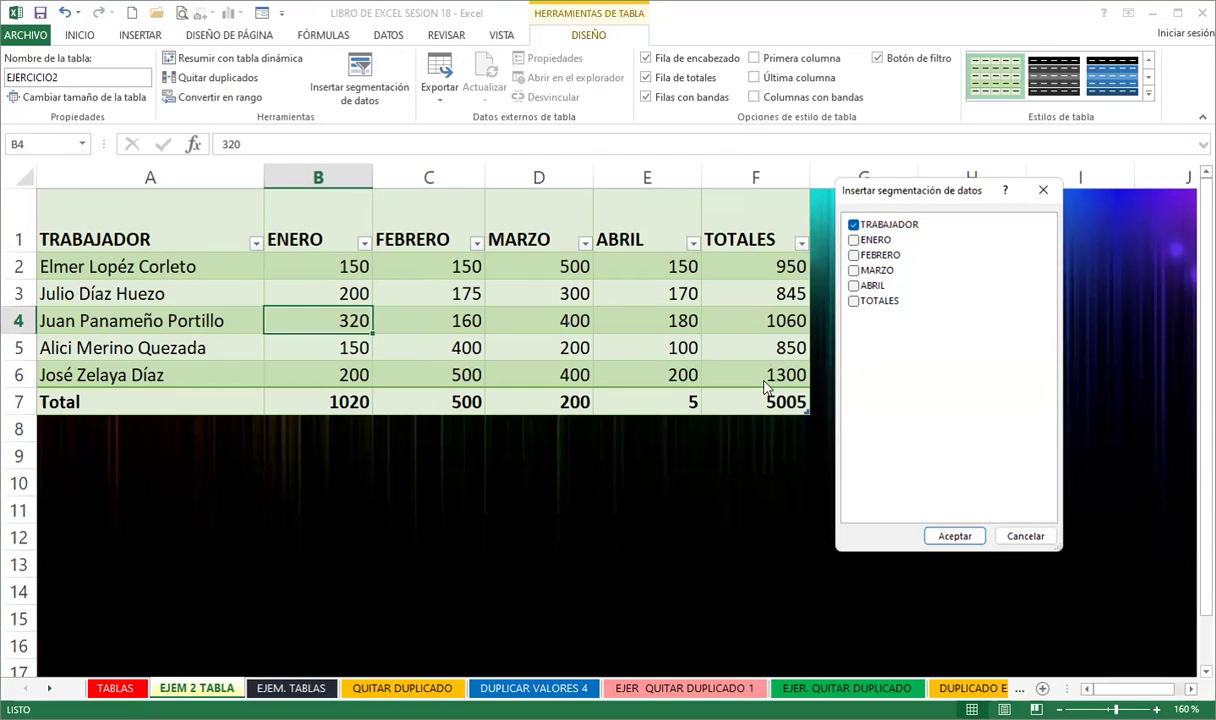
left_click(955, 537)
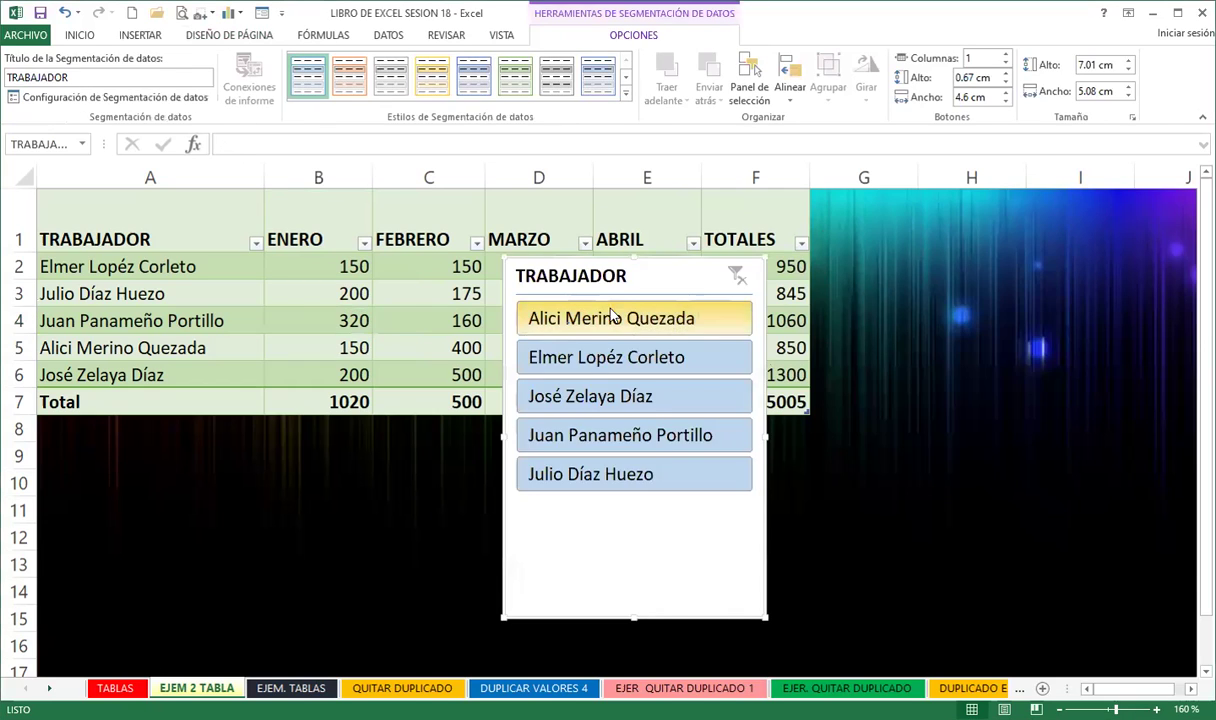
- Move the slicer right of the table, apply a green style, and filter to one worker
left_click_drag(657, 275, 1023, 227)
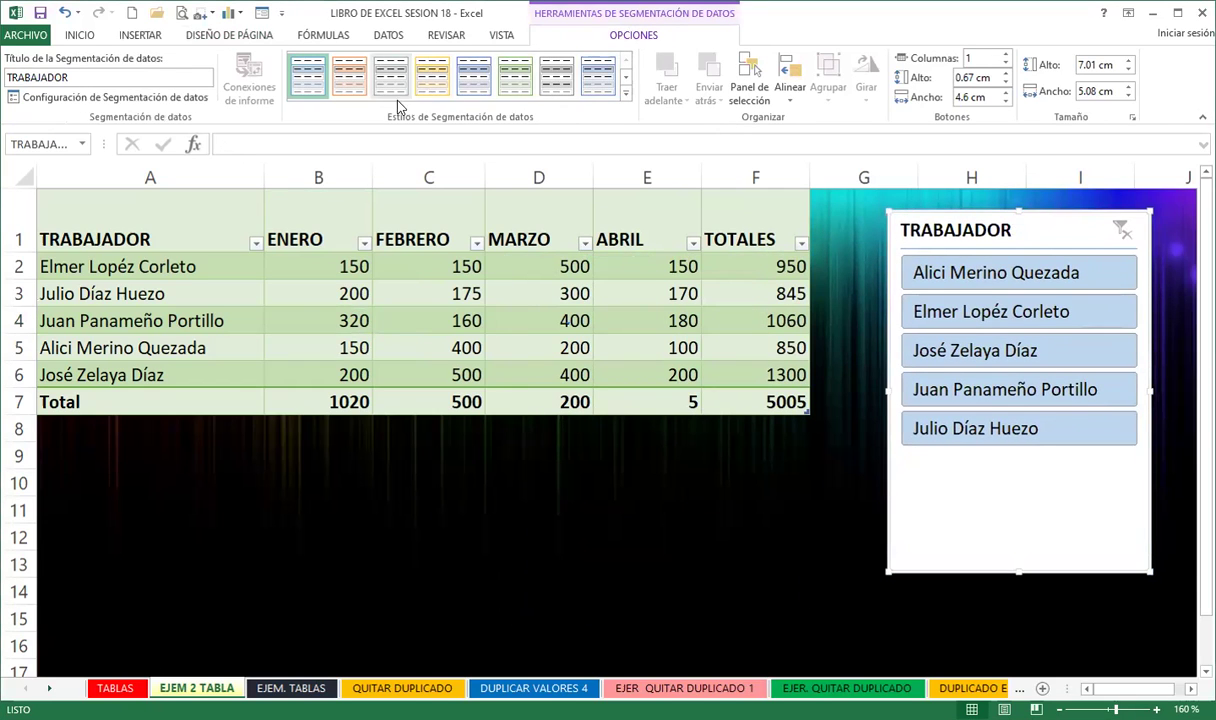
left_click(509, 80)
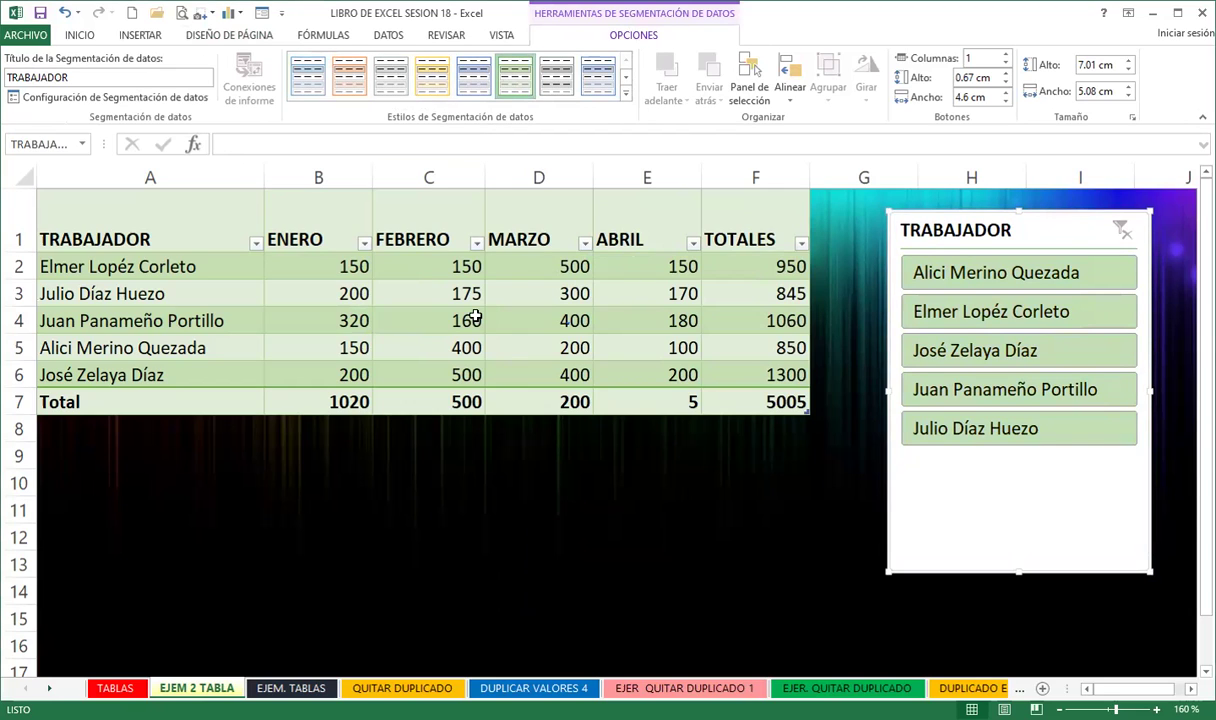
left_click(962, 283)
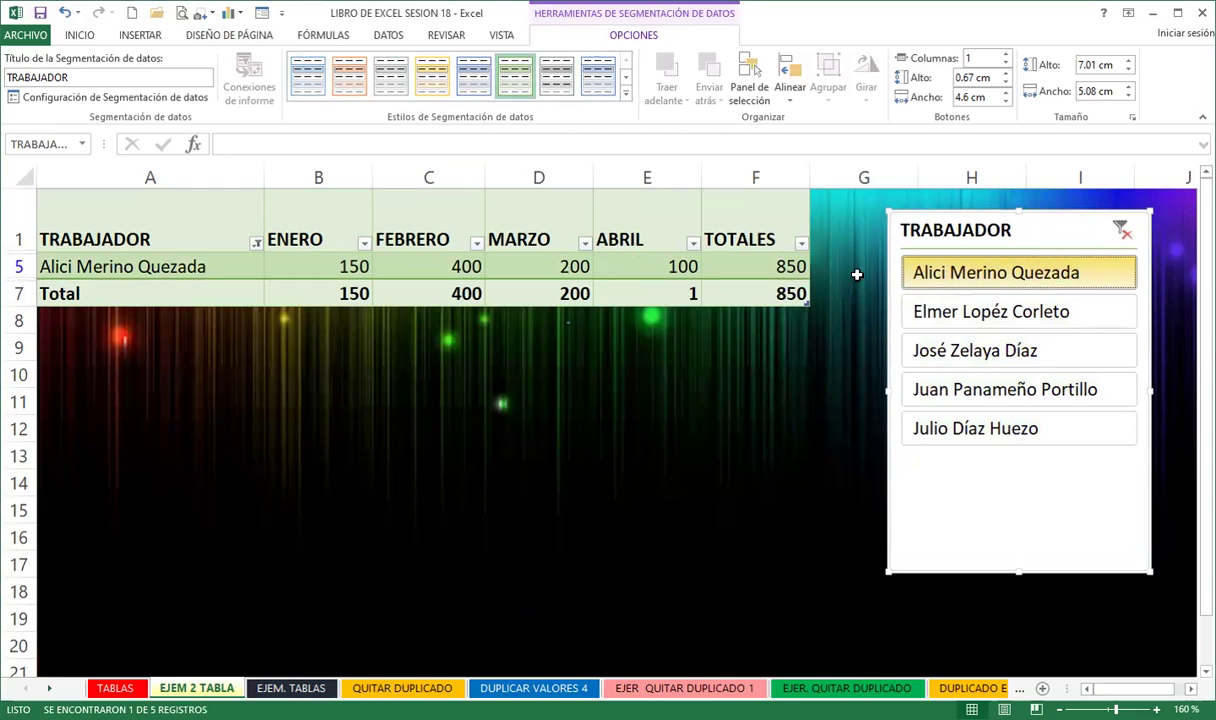
left_click(476, 243)
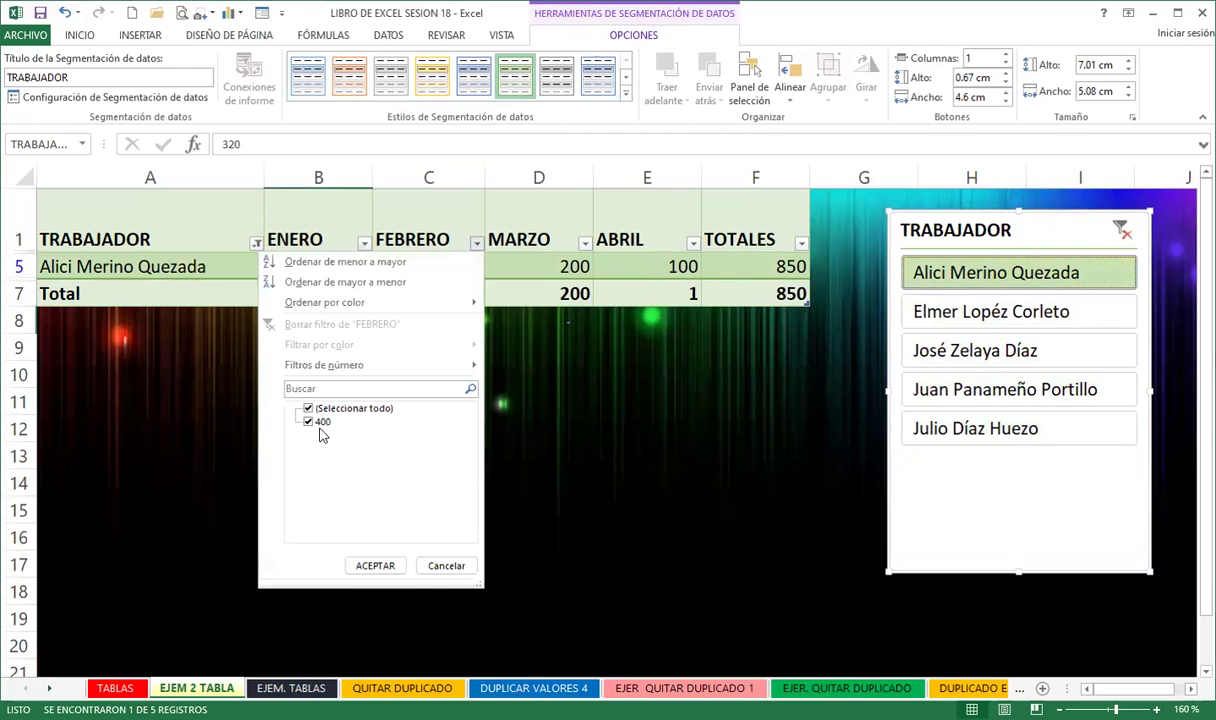
left_click(462, 226)
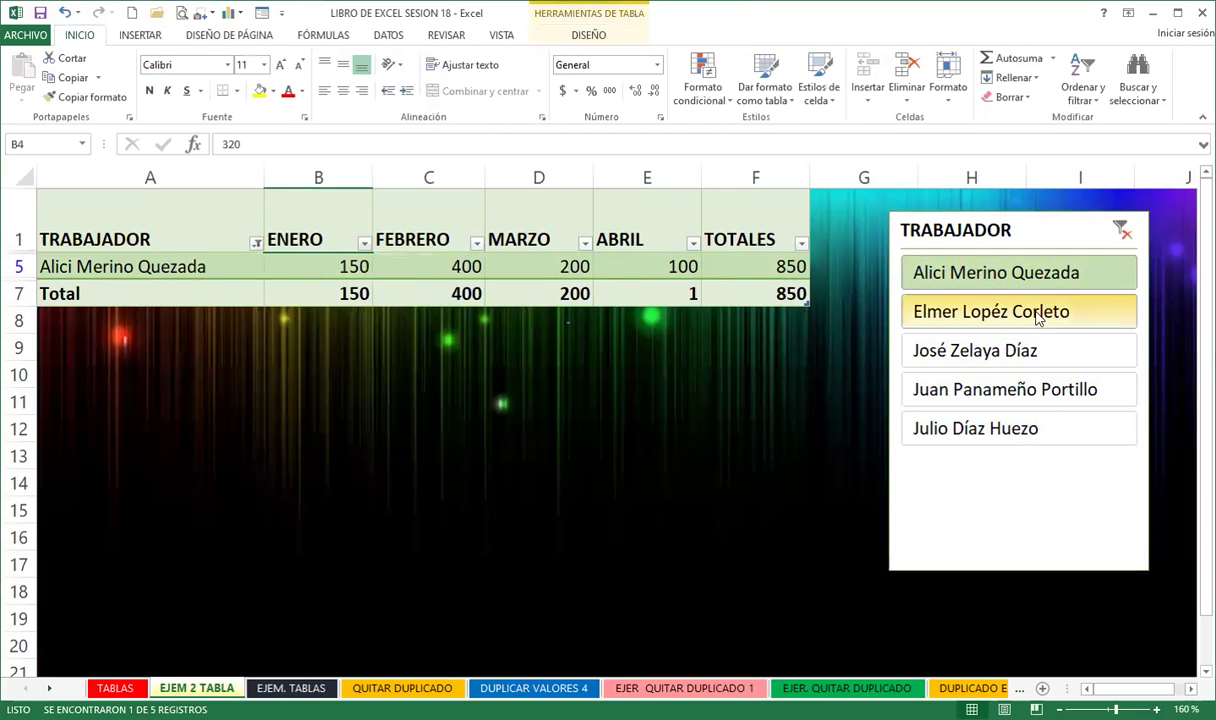
- Add more workers to the slicer filter, clear it, then reselect three workers
left_click(1030, 360, "ctrl")
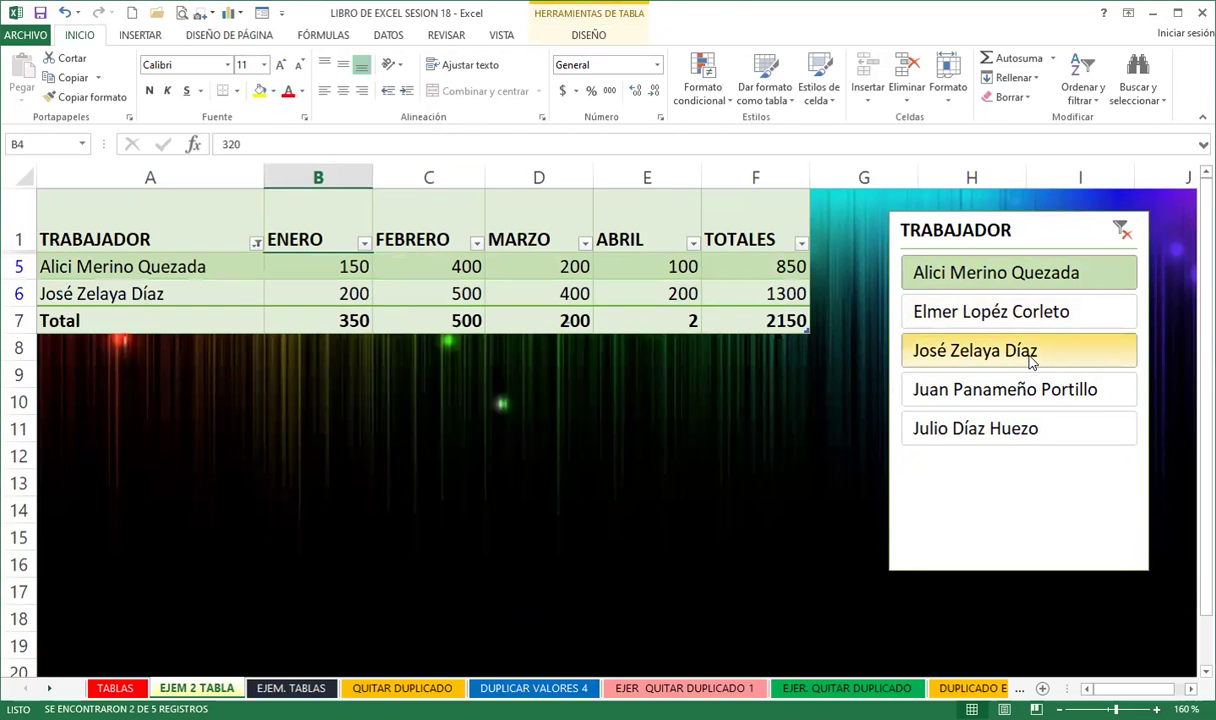
left_click(977, 430, "ctrl")
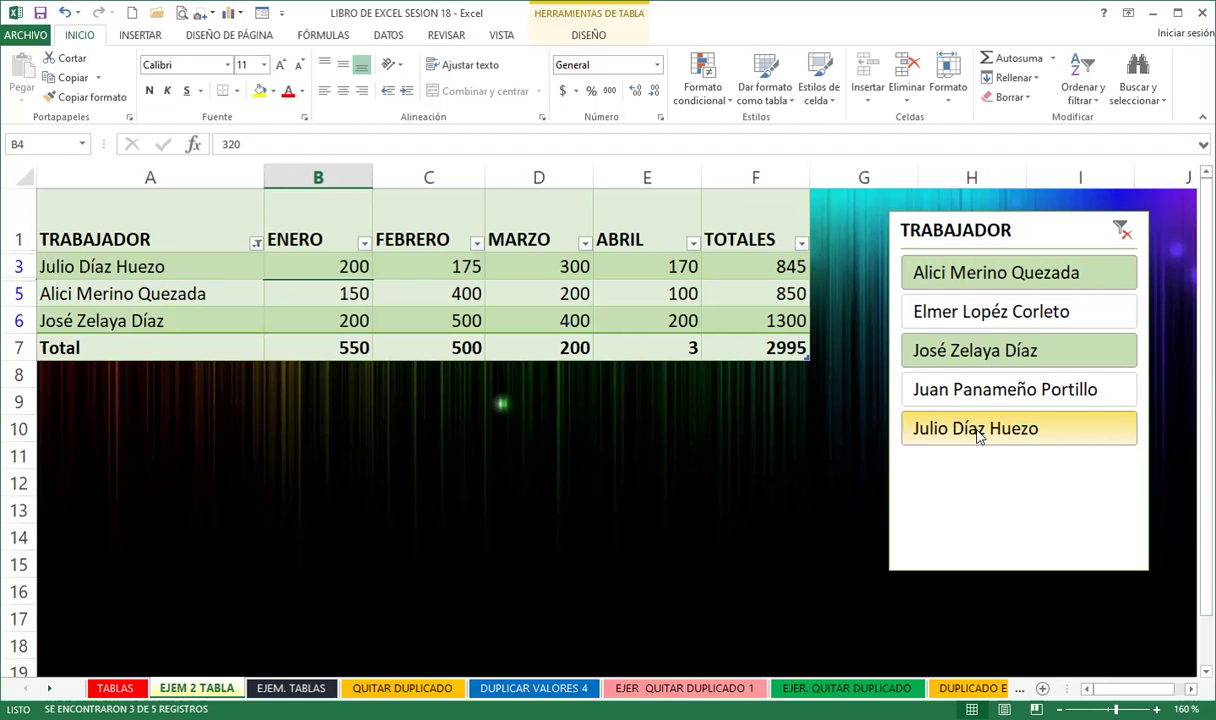
left_click(1122, 232)
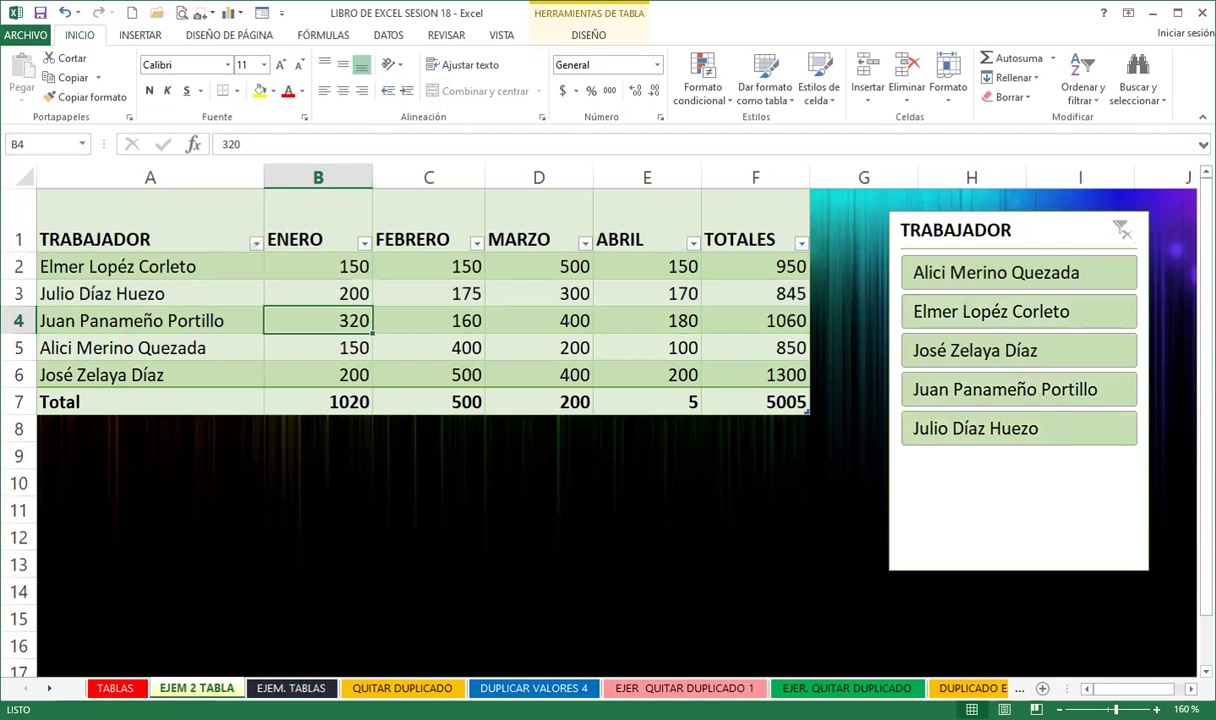
left_click(985, 312)
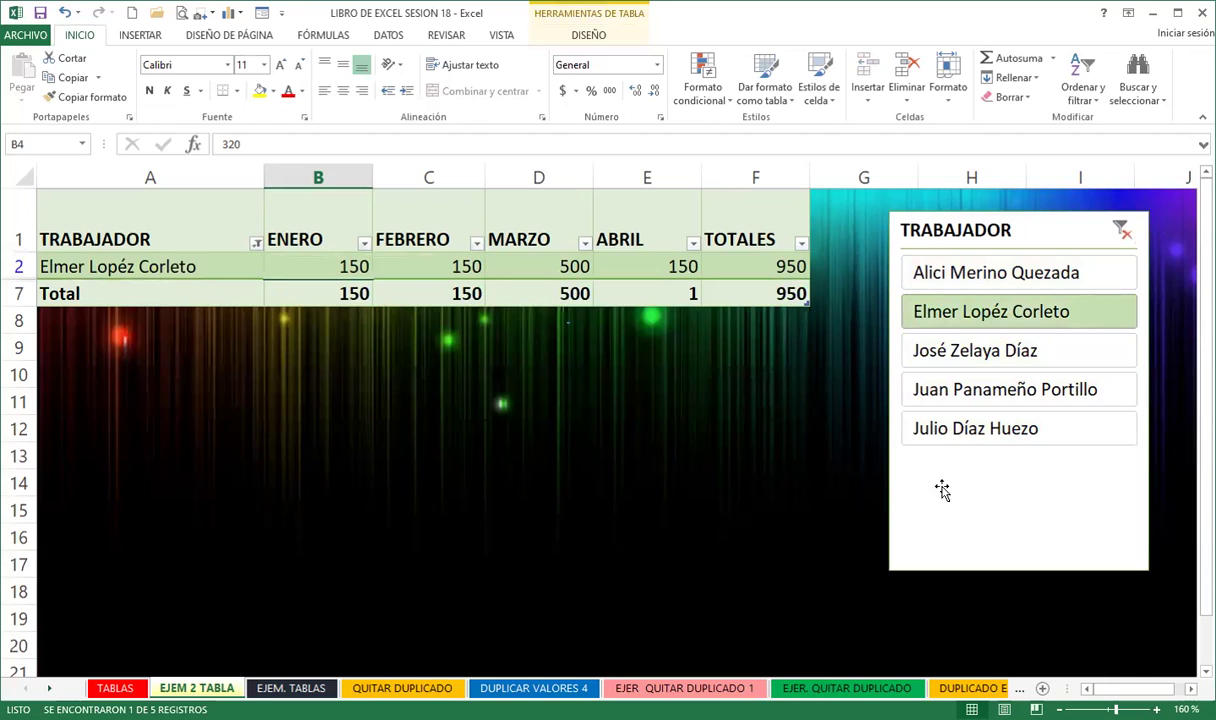
left_click(937, 427, "ctrl")
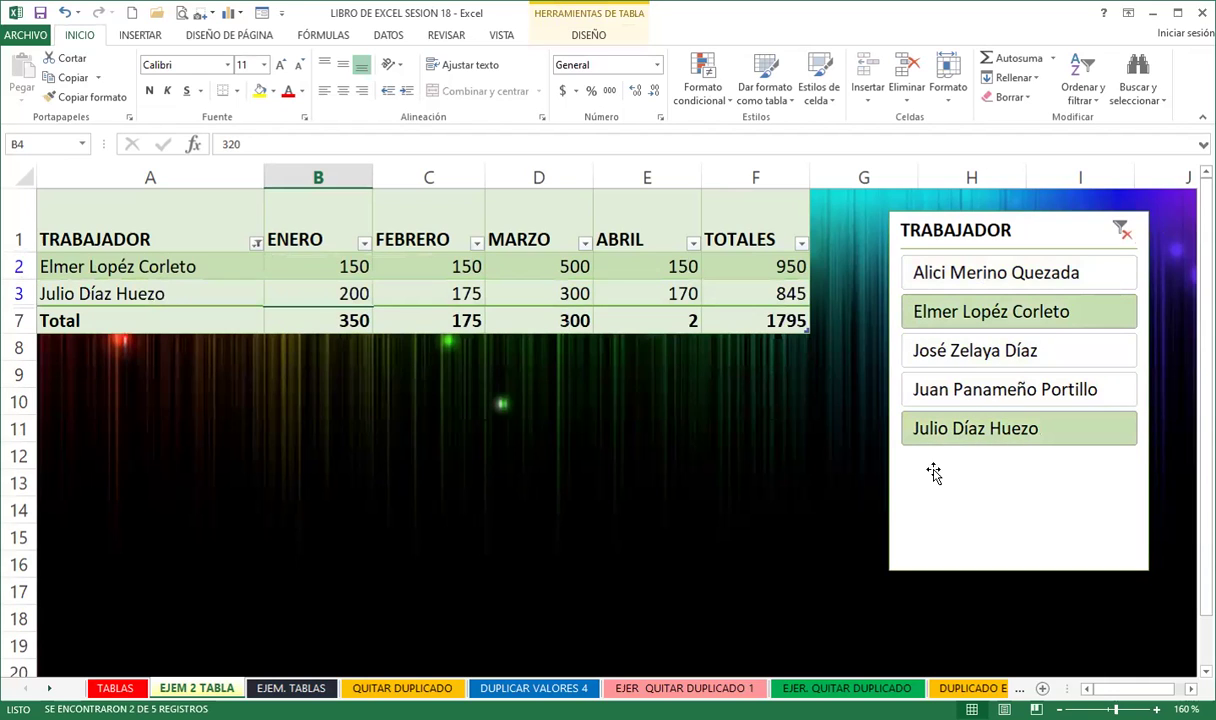
left_click(985, 358, "ctrl")
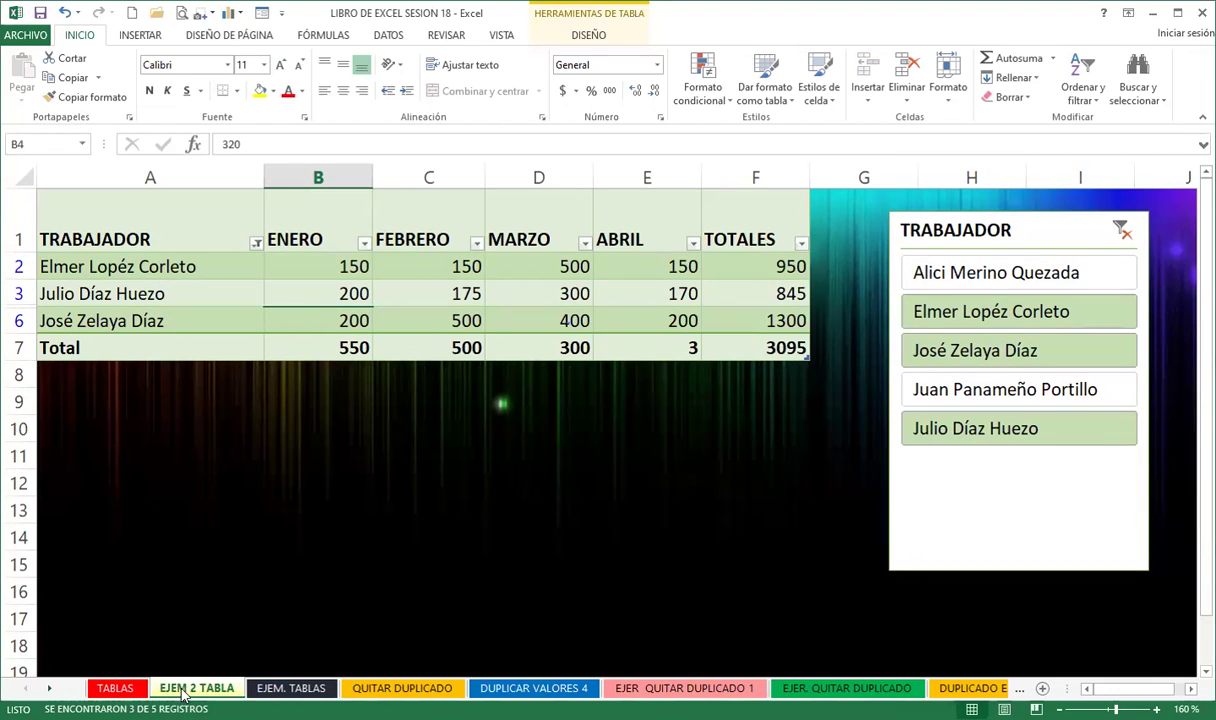
- On the TABLAS sheet, insert a NOTA FINAL slicer for the grades table, then delete it
left_click(116, 688)
left_click(380, 300)
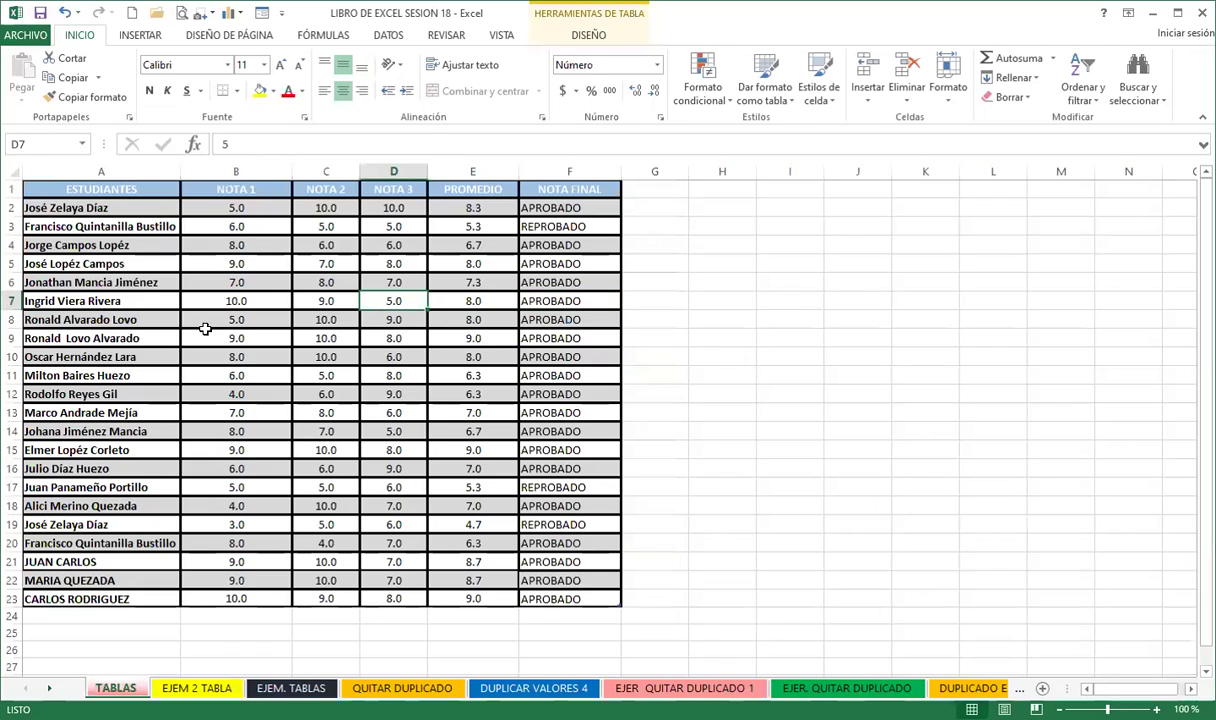
left_click(578, 37)
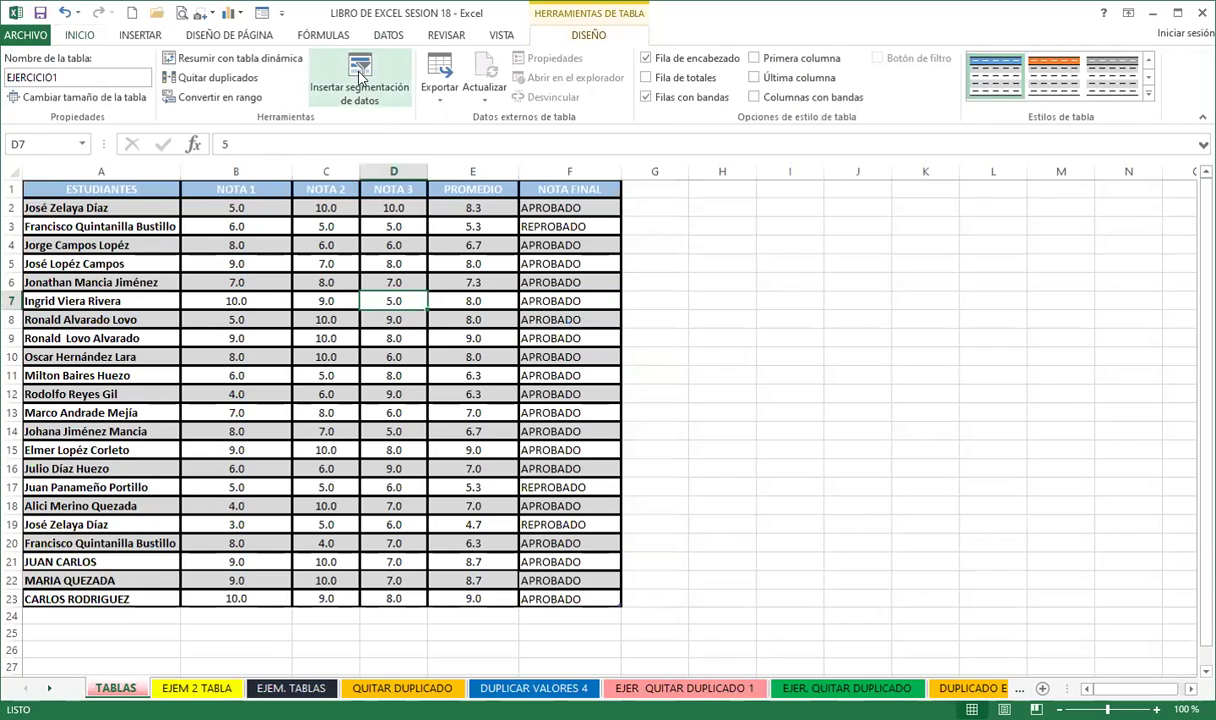
left_click(358, 70)
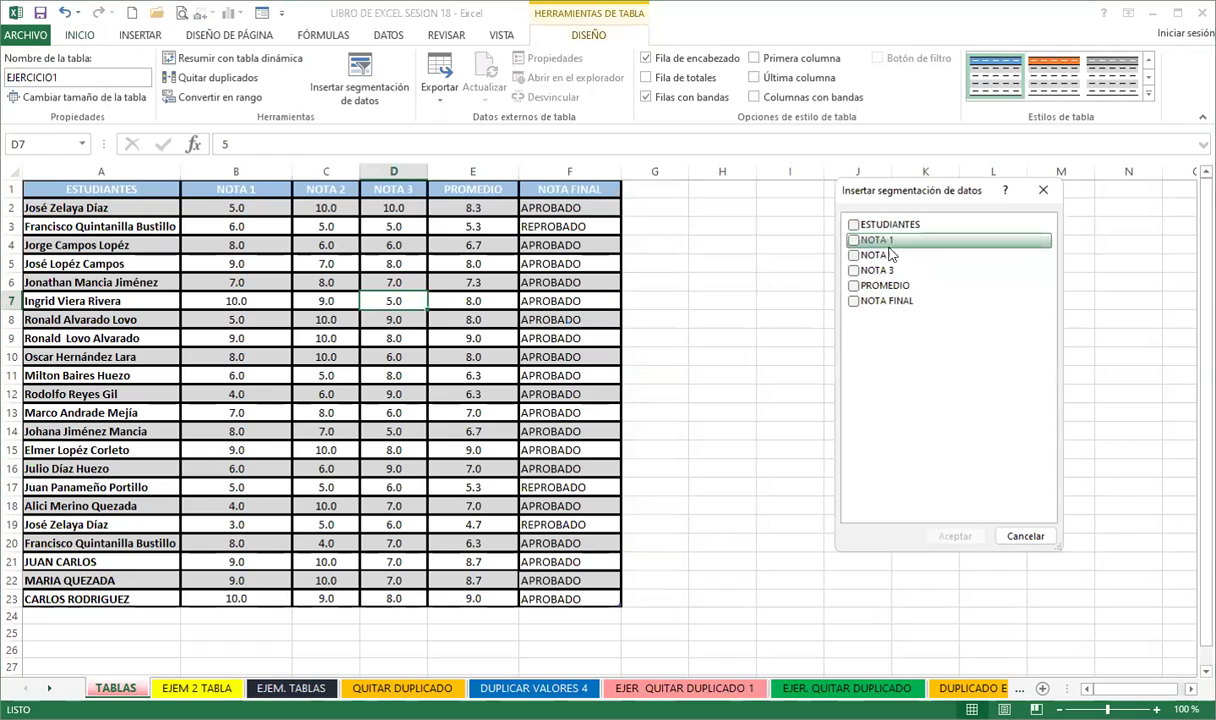
left_click(855, 301)
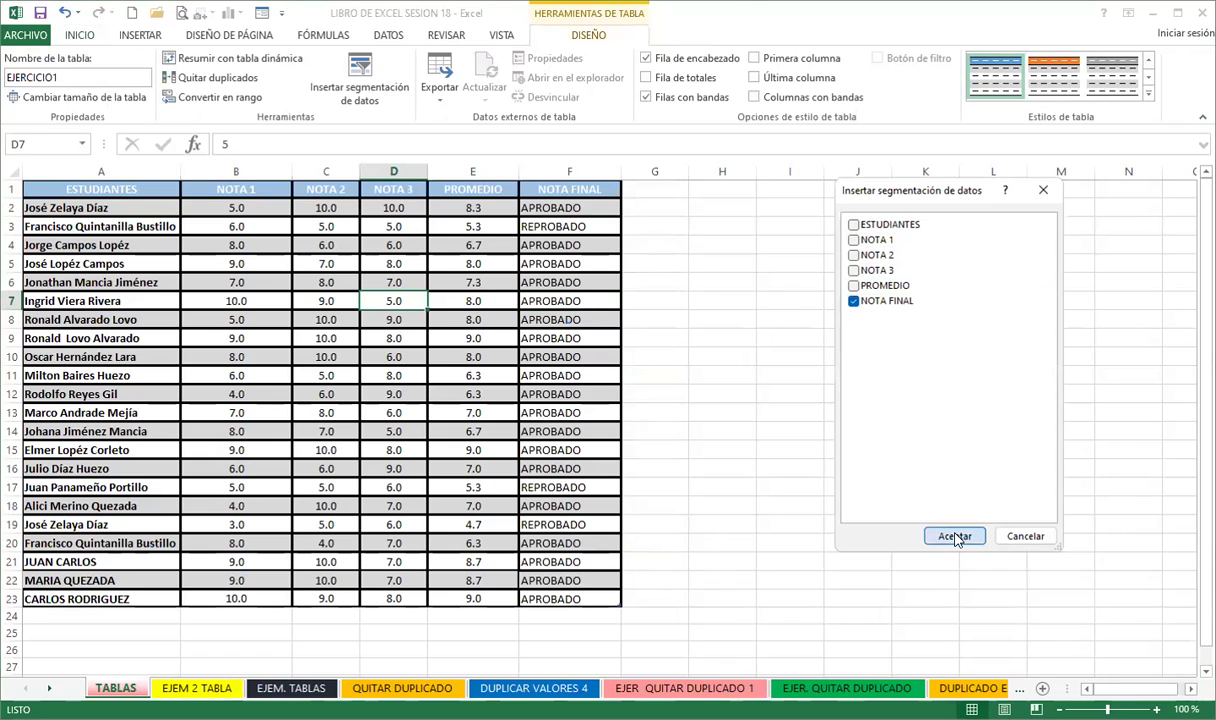
key("Return")
left_click_drag(643, 340, 903, 261)
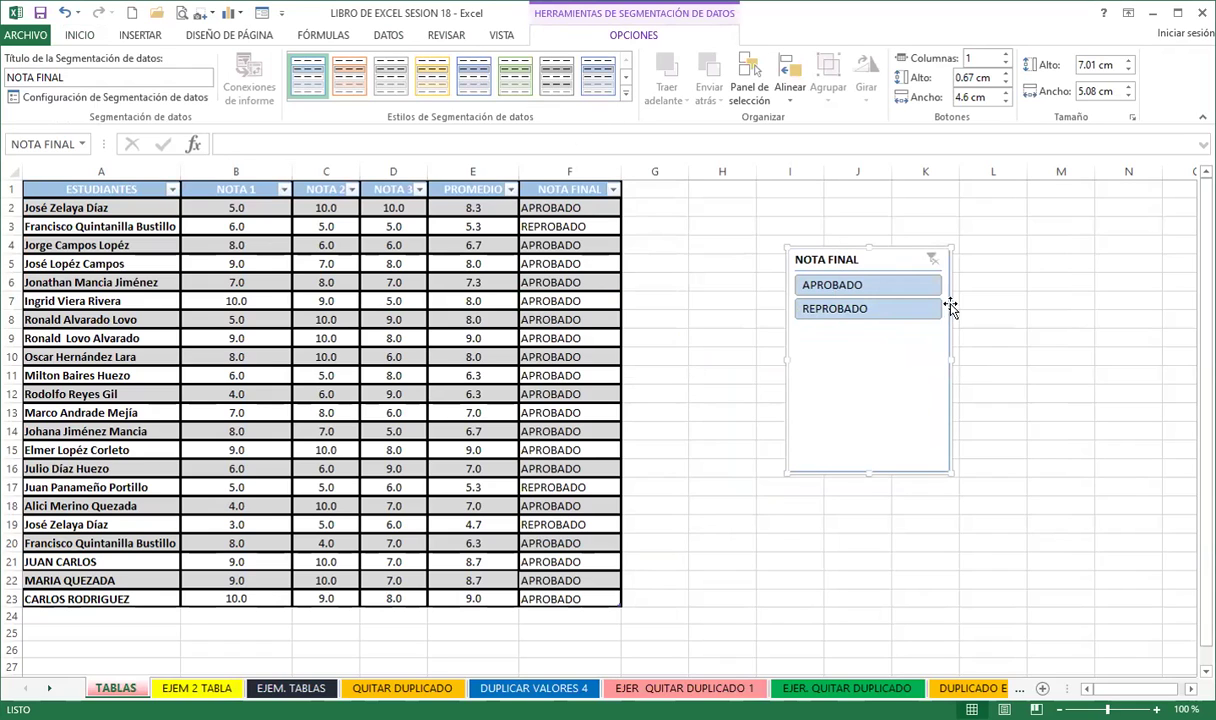
key("Delete")
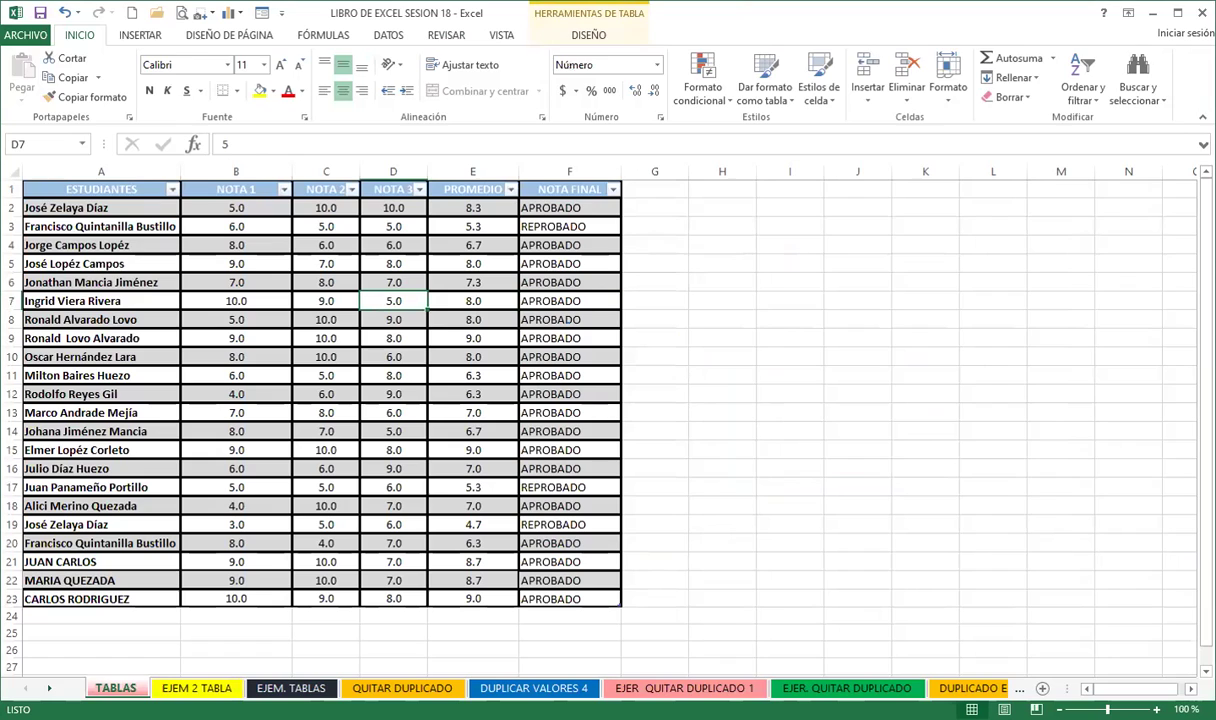
- Insert ESTUDIANTES and NOTA FINAL slicers and drag both to the right of the table
left_click(589, 35)
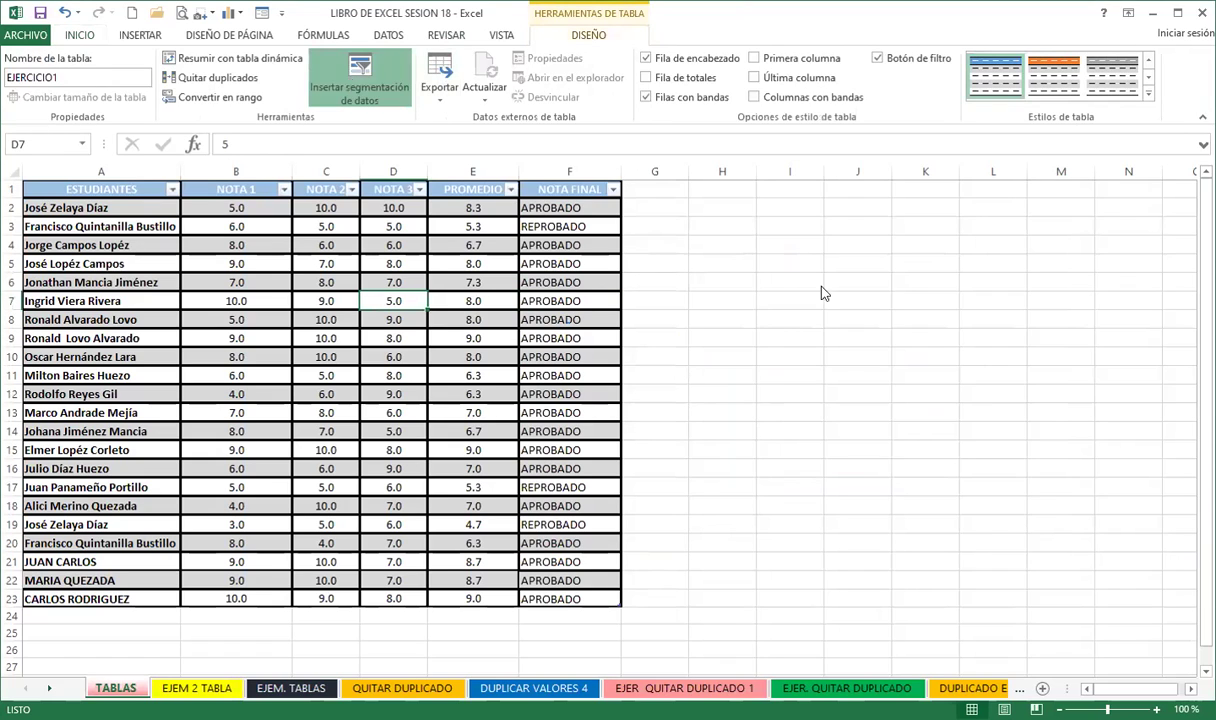
left_click(853, 224)
left_click(853, 300)
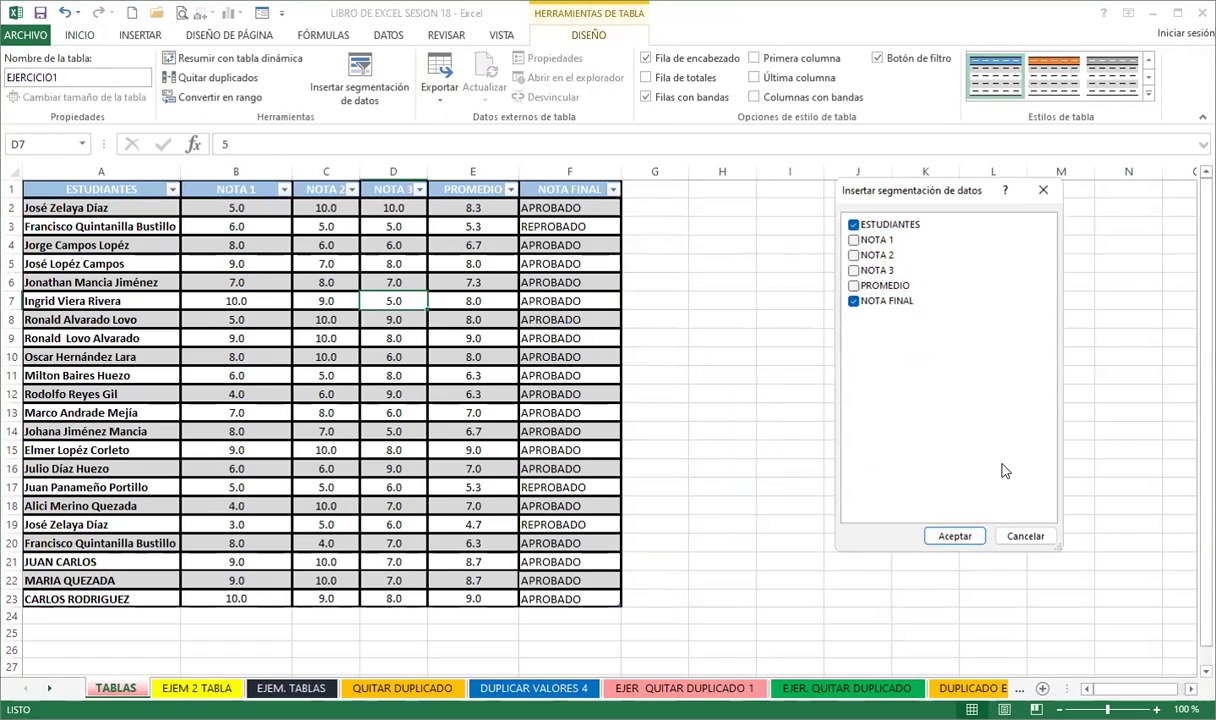
left_click(955, 536)
mouse_move(662, 356)
left_mouse_down()
mouse_move(1090, 273)
mouse_move(1145, 244)
left_mouse_up()
mouse_move(628, 312)
left_mouse_down()
mouse_move(887, 236)
mouse_move(840, 331)
left_mouse_up()
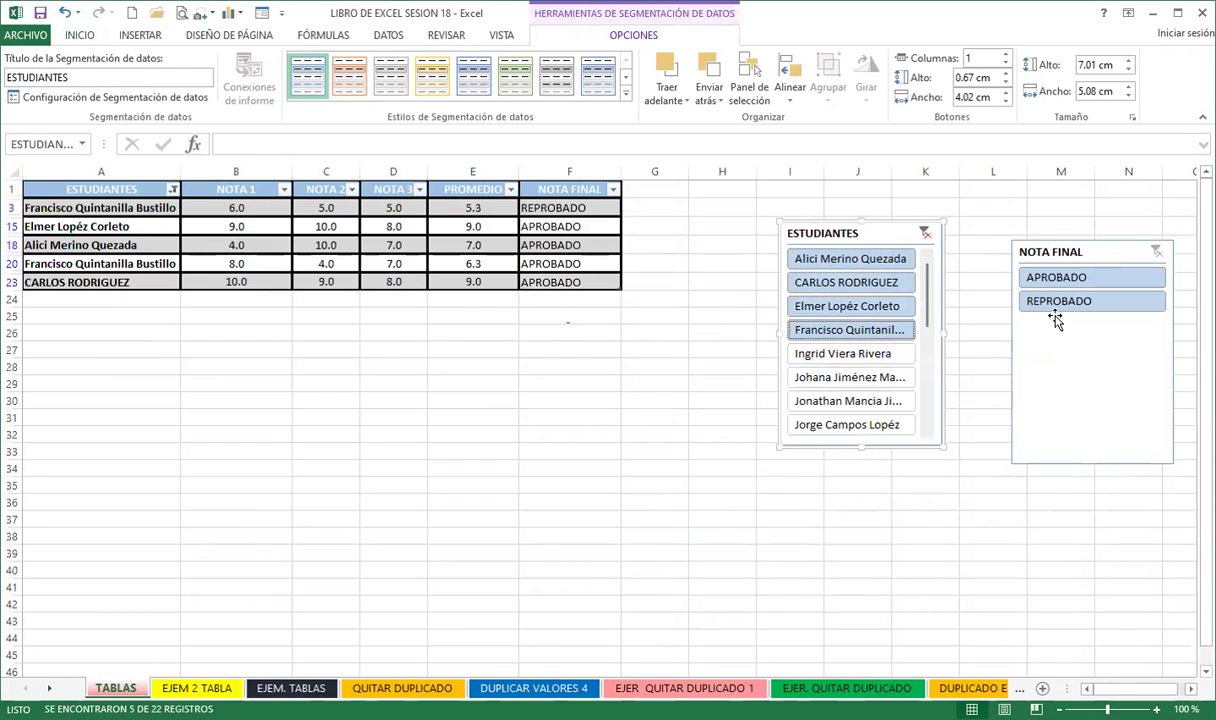
- In the NOTA FINAL slicer, switch between APROBADO and REPROBADO, ending on APROBADO
left_click(1021, 277)
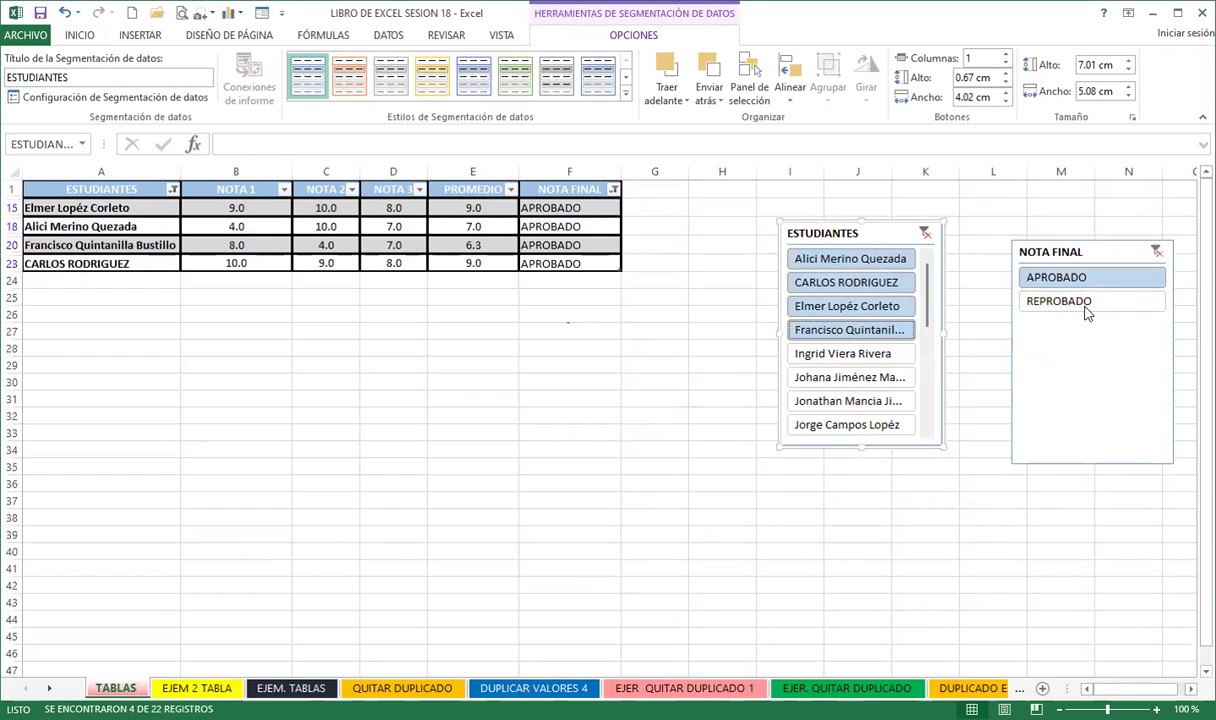
left_click(1081, 305)
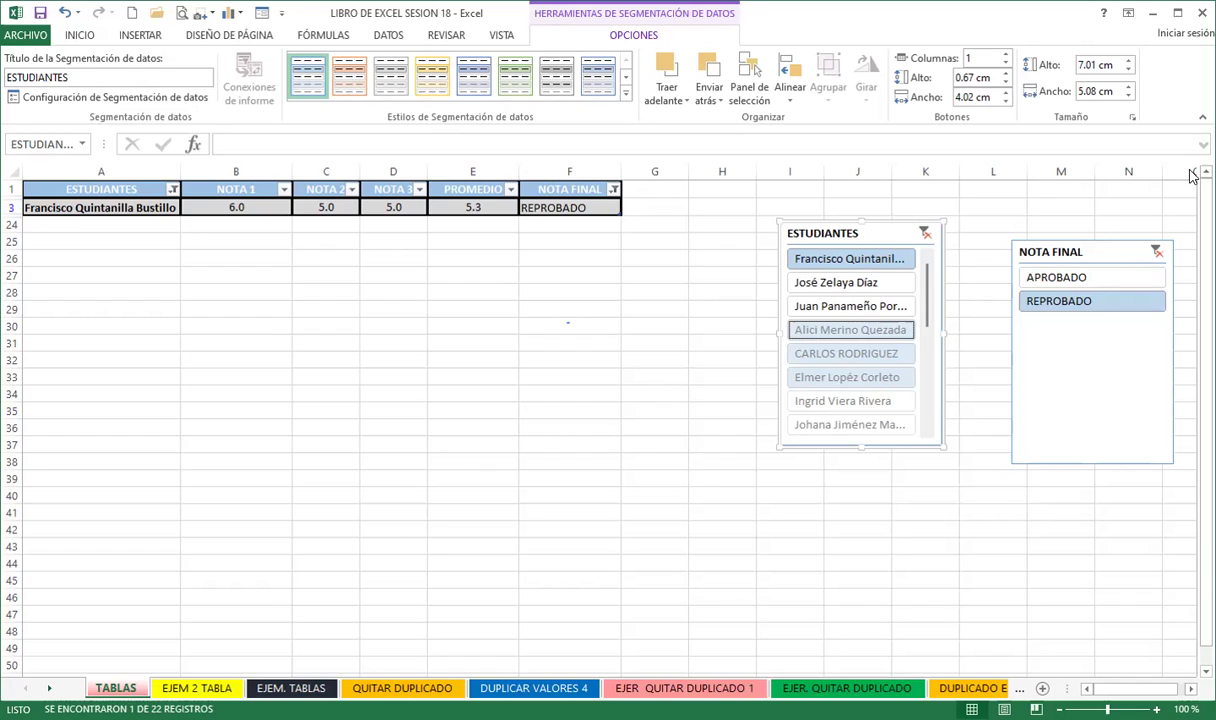
left_click(1090, 281)
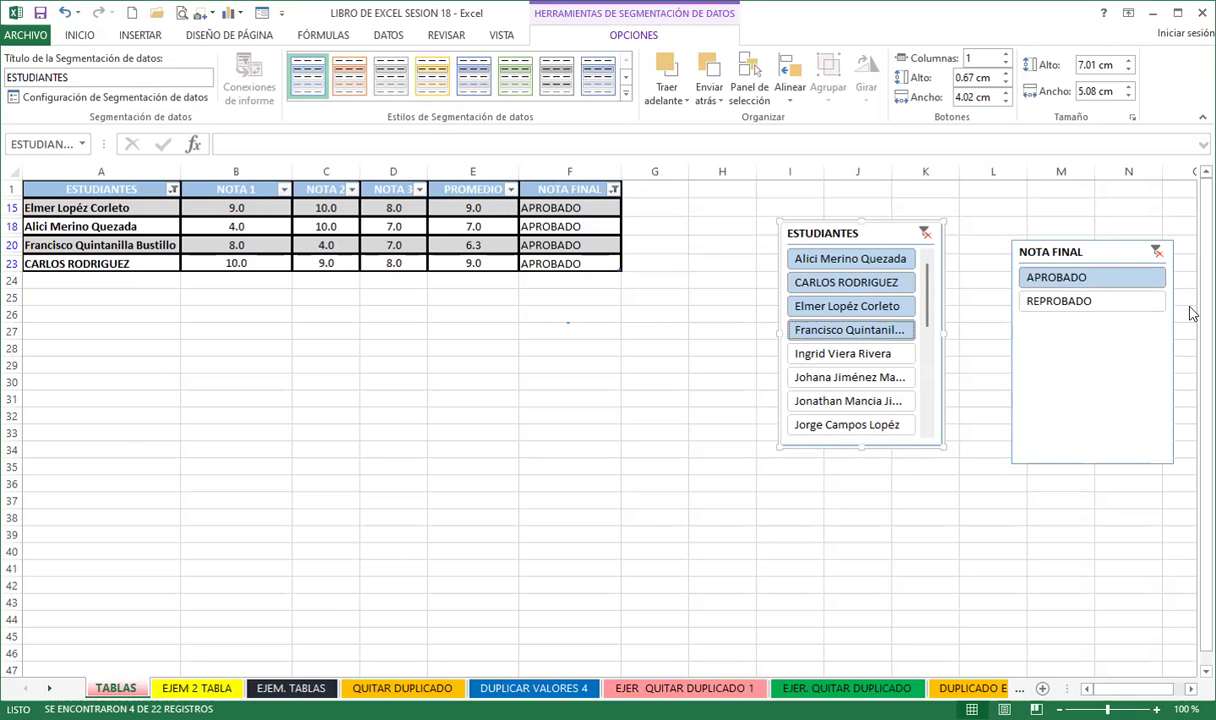
- Clear the ESTUDIANTES and NOTA FINAL slicer filters and nudge the NOTA FINAL slicer up-left
left_click(925, 232)
left_click(1155, 252)
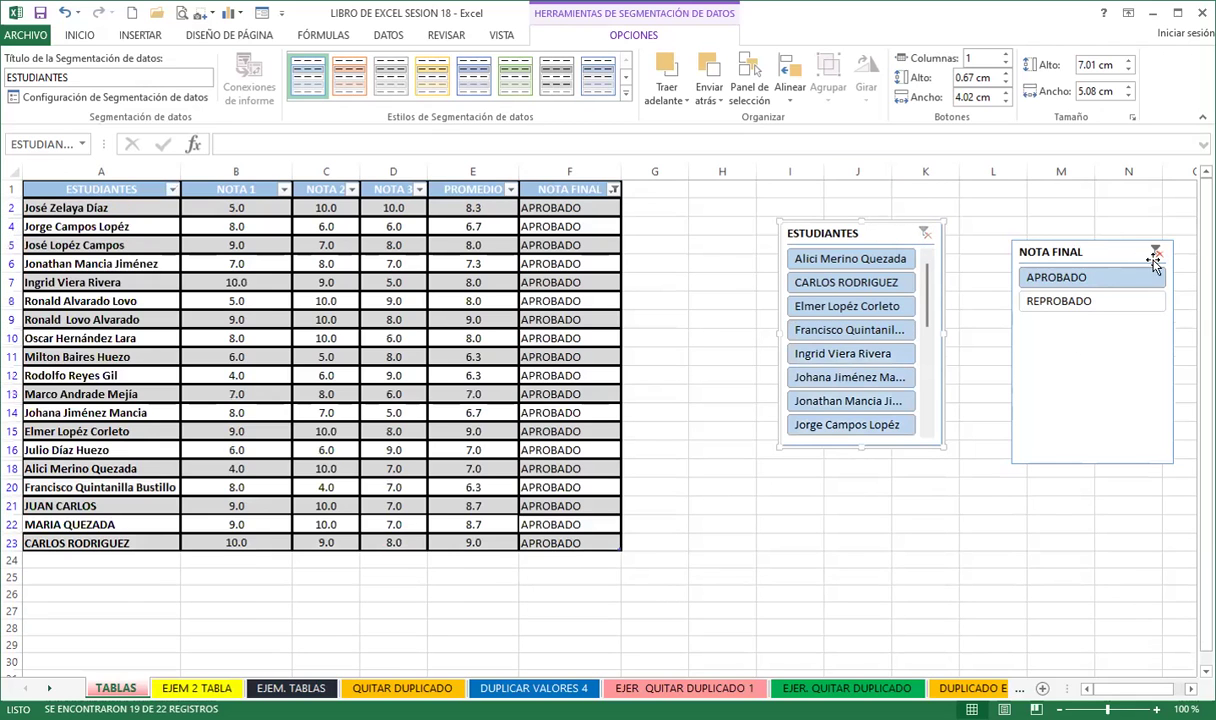
left_click_drag(1074, 244, 1030, 222)
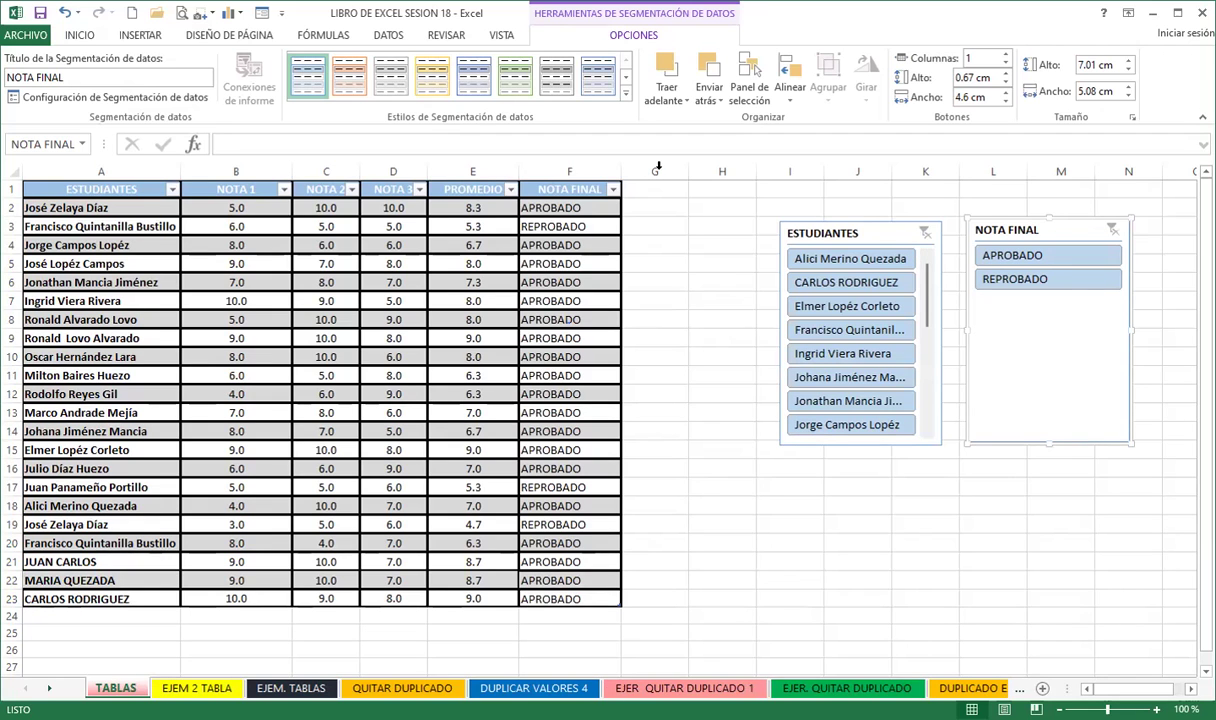
- Go to the EJEM. TABLAS grades sheet and browse the table style gallery without applying a style
key("ctrl+Page_Down")
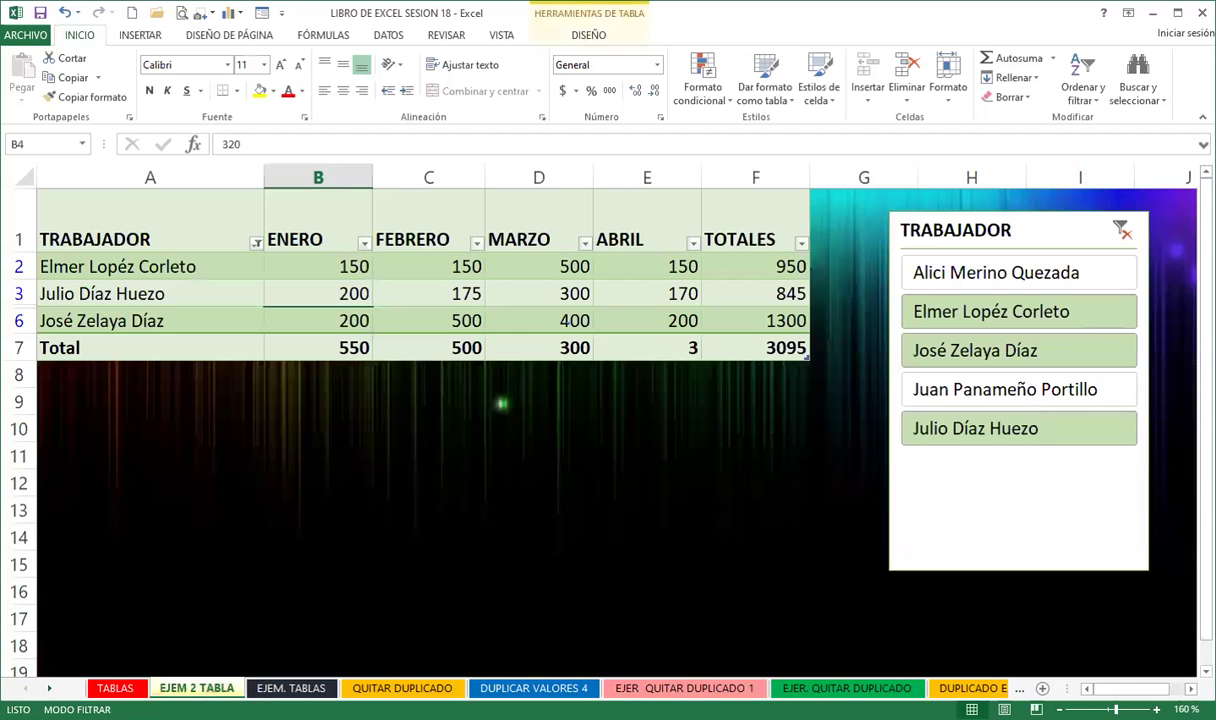
left_click(287, 688)
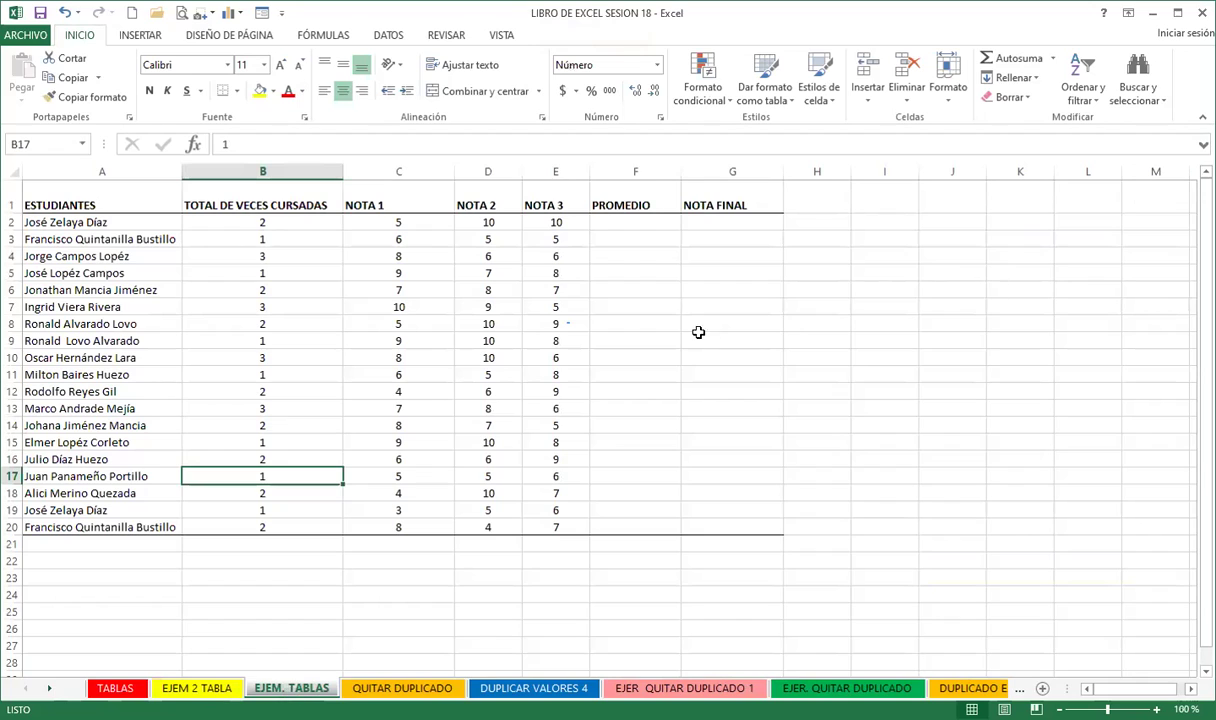
left_click(663, 319)
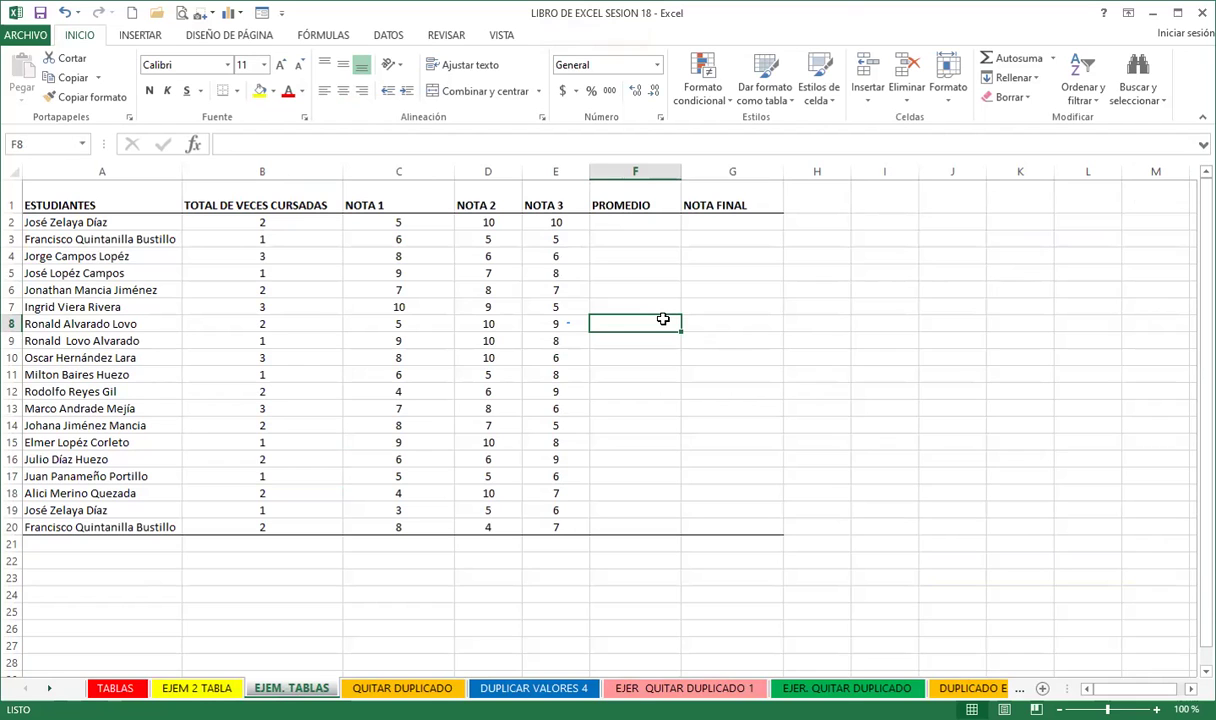
left_click(760, 77)
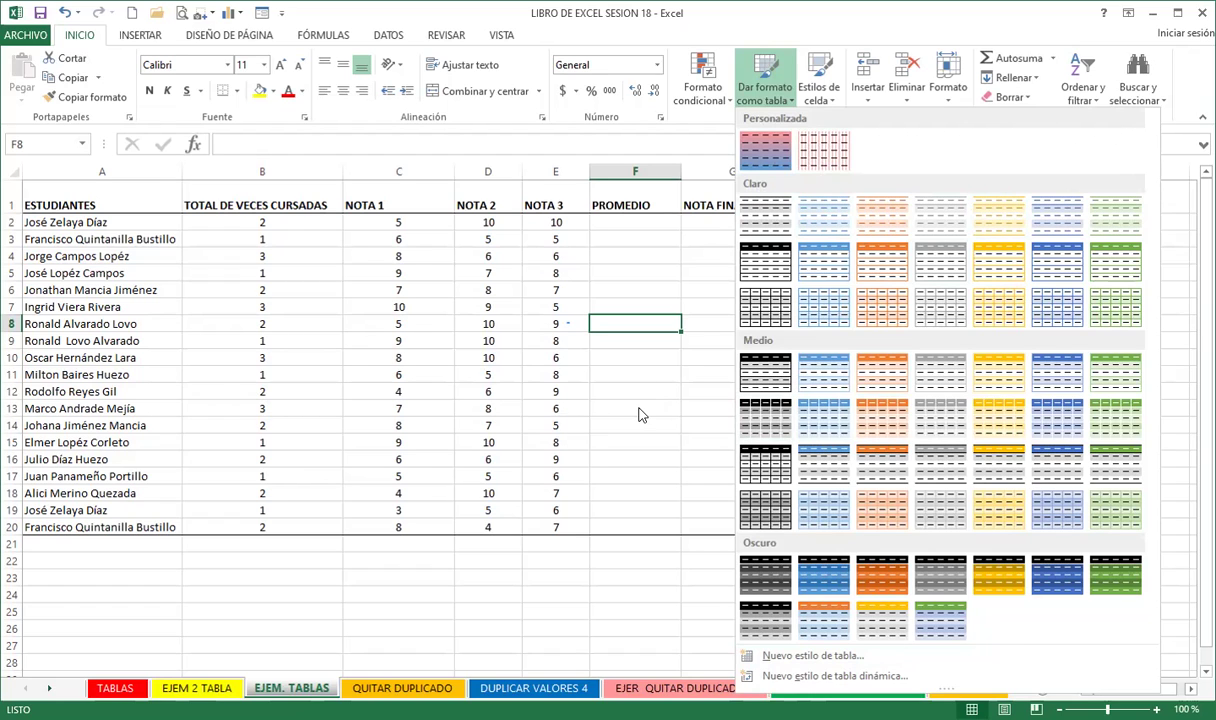
left_click(398, 357)
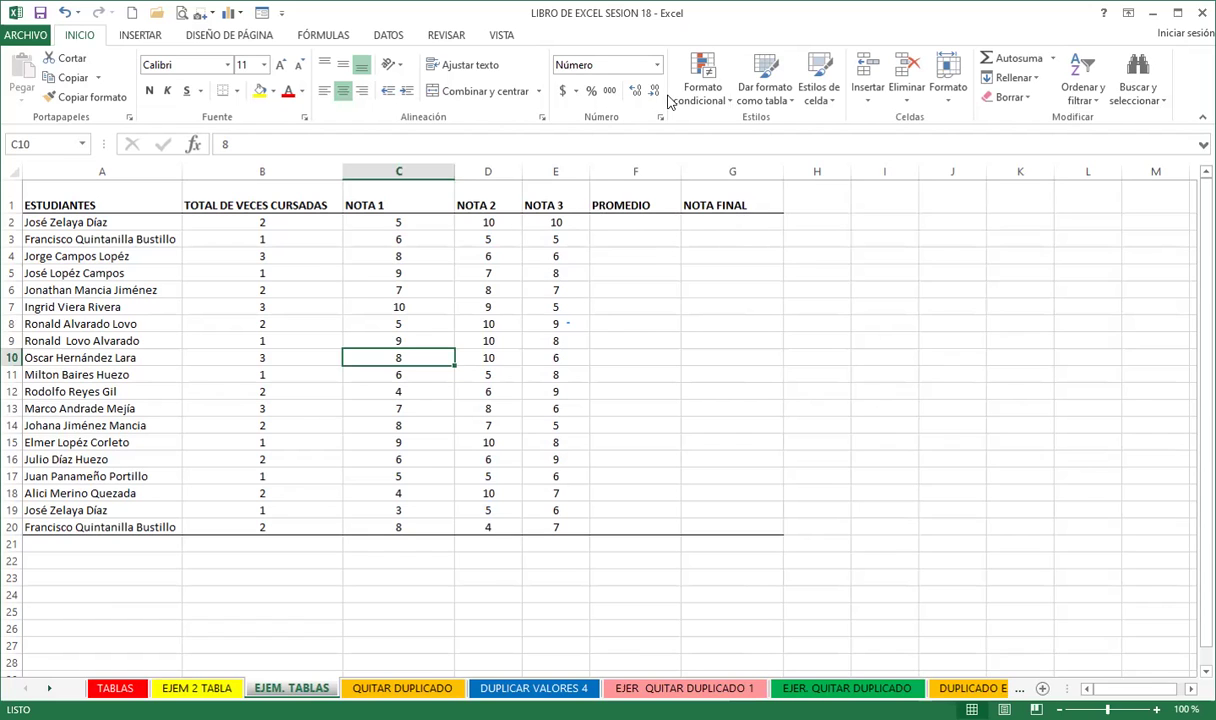
- Begin a new table style, Estilo de tabla 3, and edit its Toda la tabla element's format
left_click(766, 92)
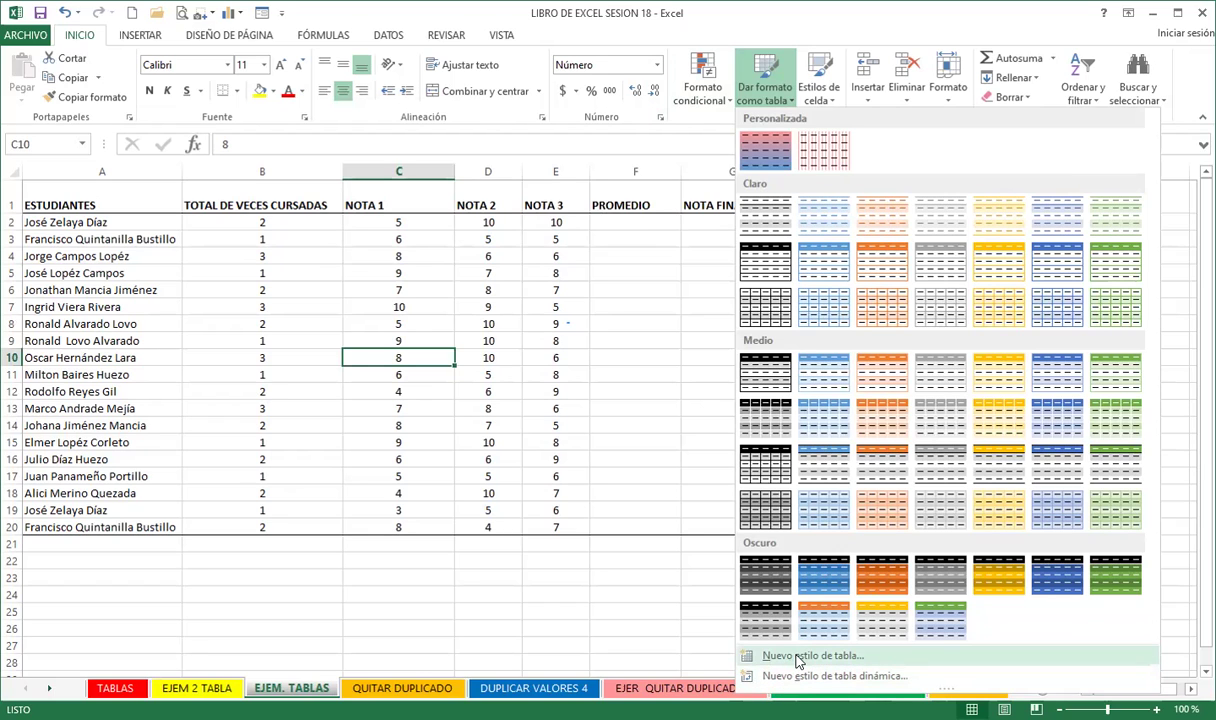
left_click(798, 657)
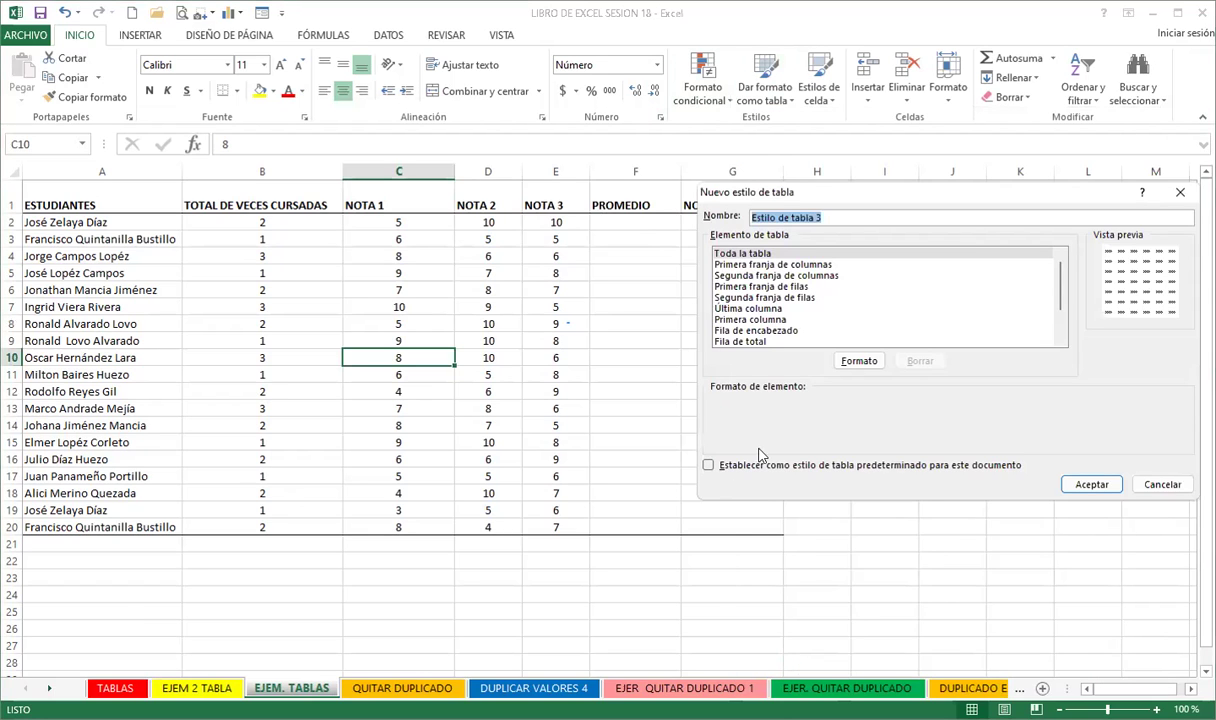
left_click(857, 362)
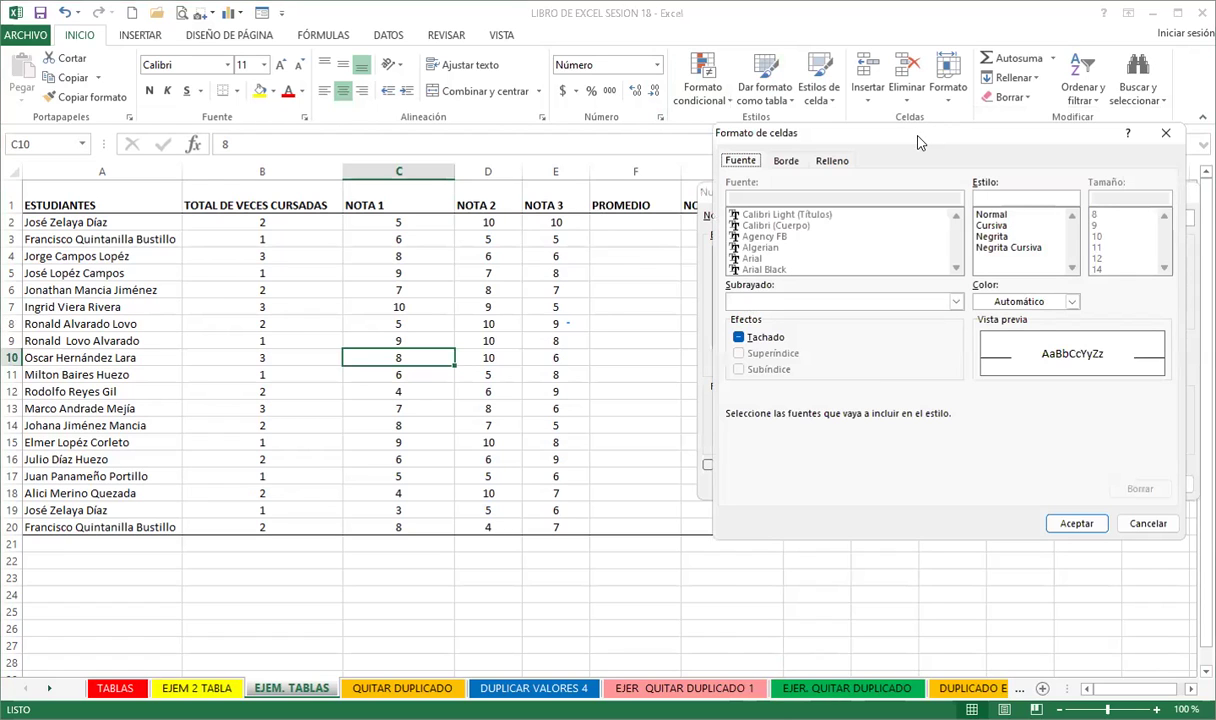
- Give the whole-table element red double-line outline and inside borders
left_click_drag(790, 132, 442, 104)
left_click(439, 132)
left_click(465, 262)
left_click(470, 268)
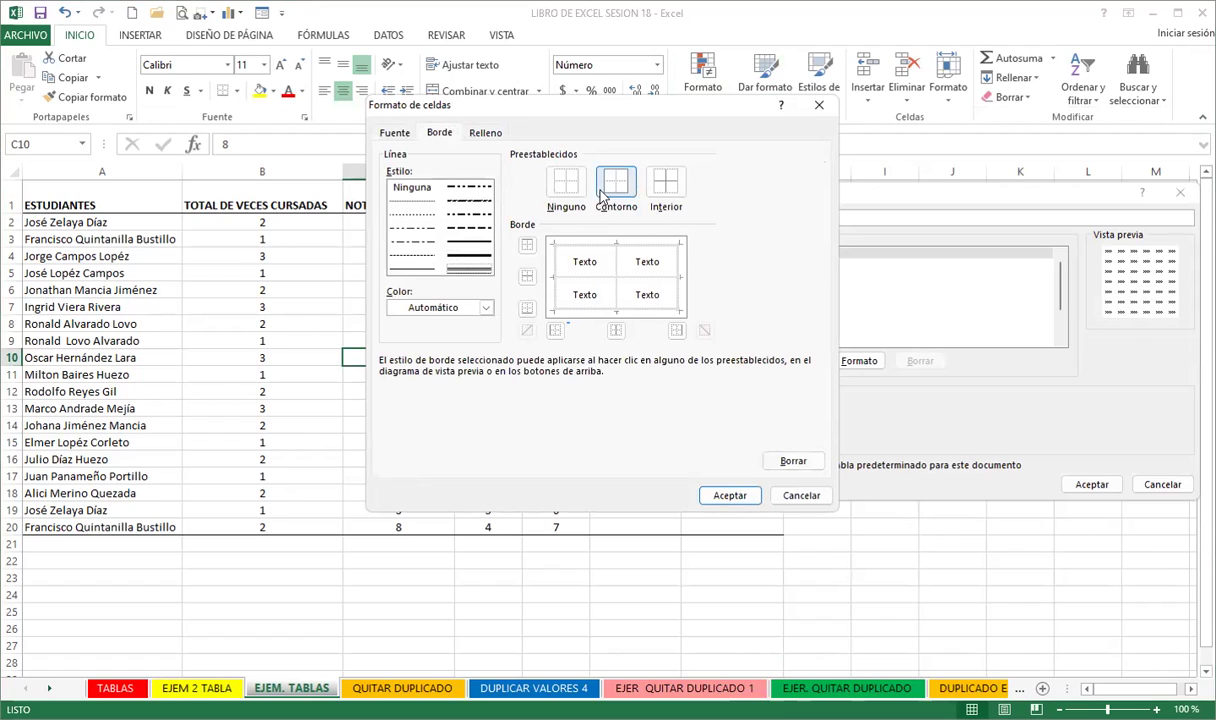
left_click(486, 309)
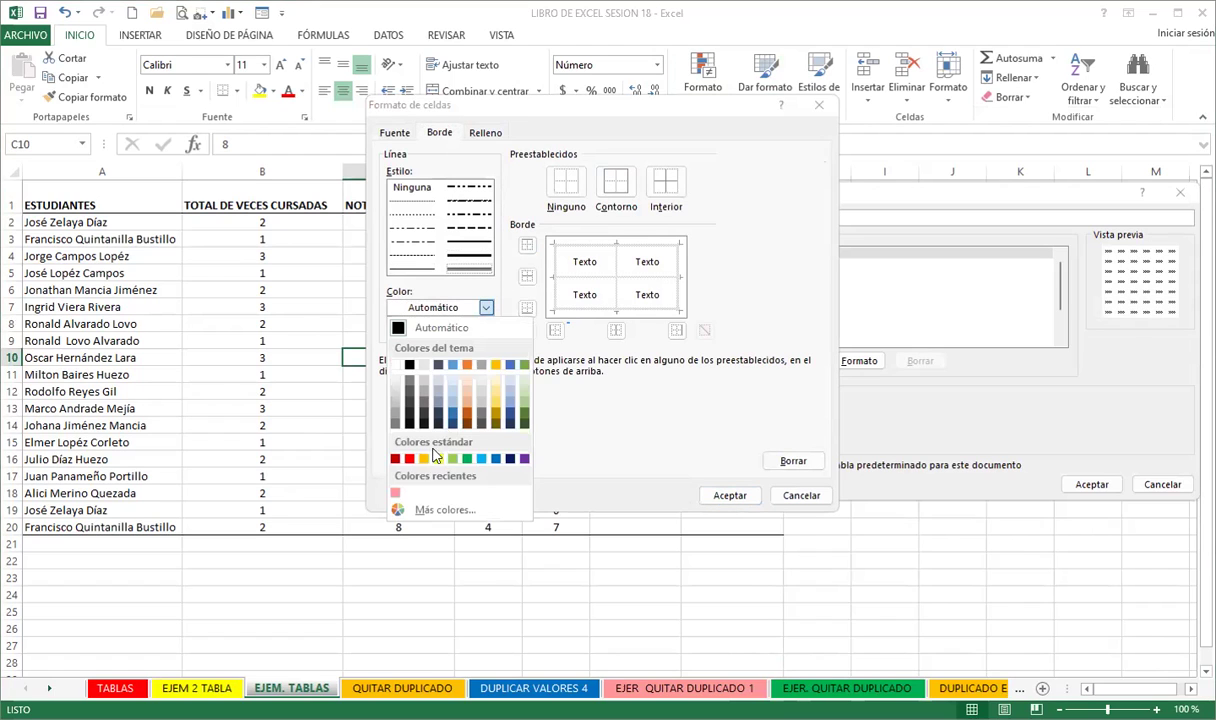
left_click(409, 459)
left_click(615, 182)
left_click(657, 185)
- Set up a gradient fill effect with pale yellow as Color 1
left_click(485, 133)
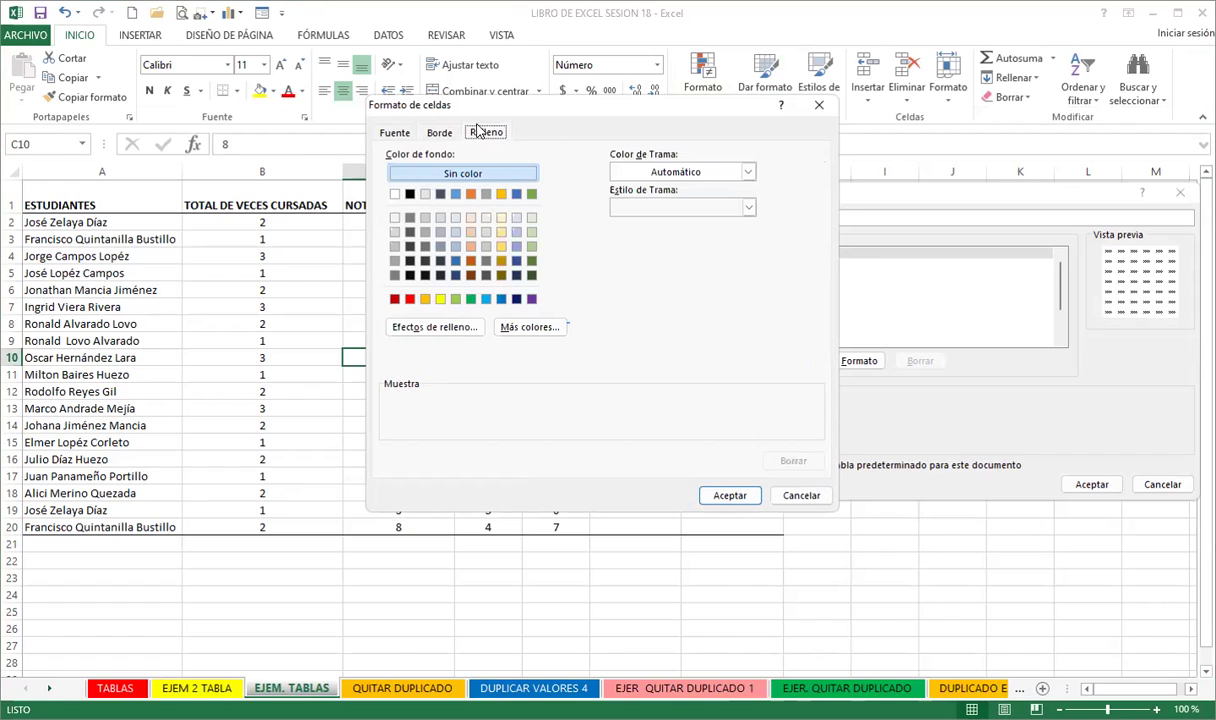
left_click(450, 327)
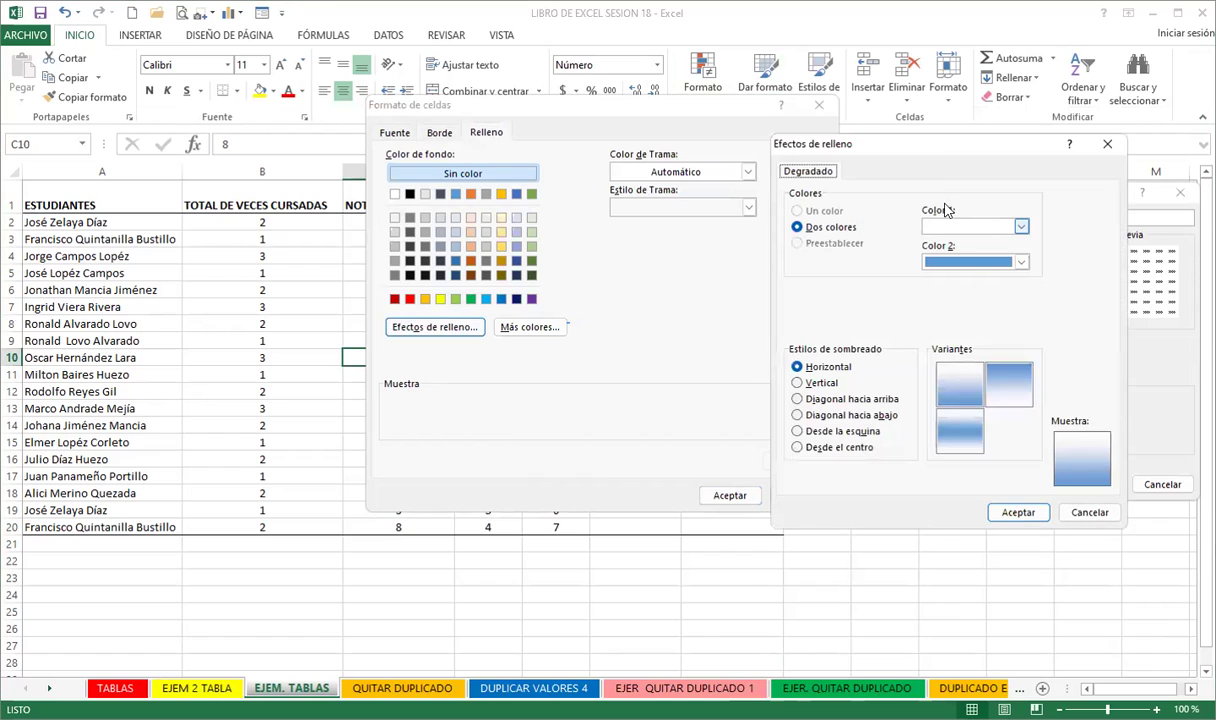
left_click_drag(941, 154, 568, 109)
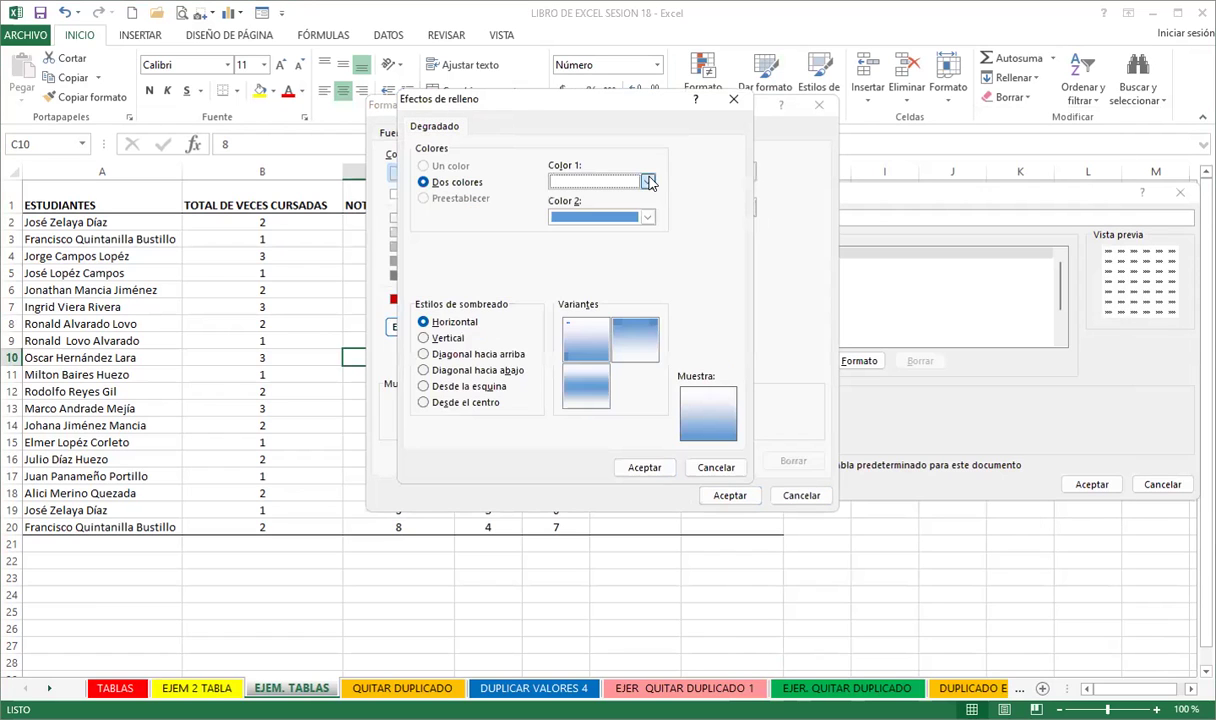
left_click(647, 181)
left_click(557, 346)
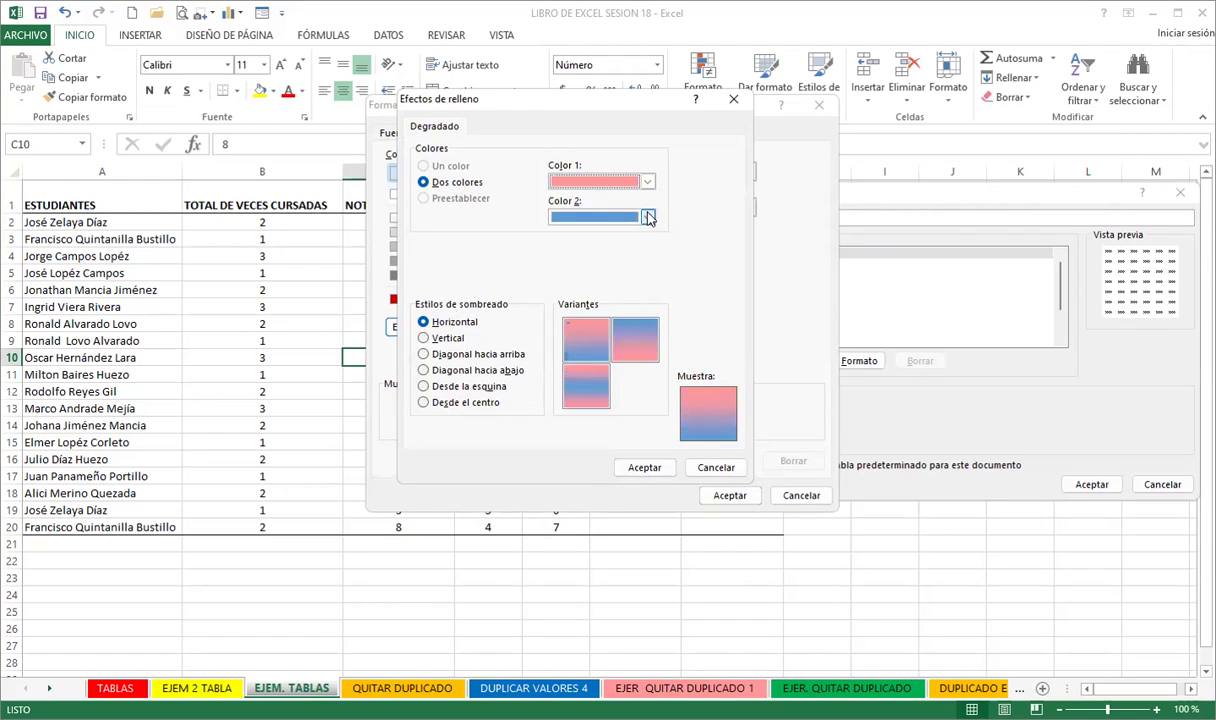
left_click(615, 181)
left_click(585, 364)
left_click(896, 329)
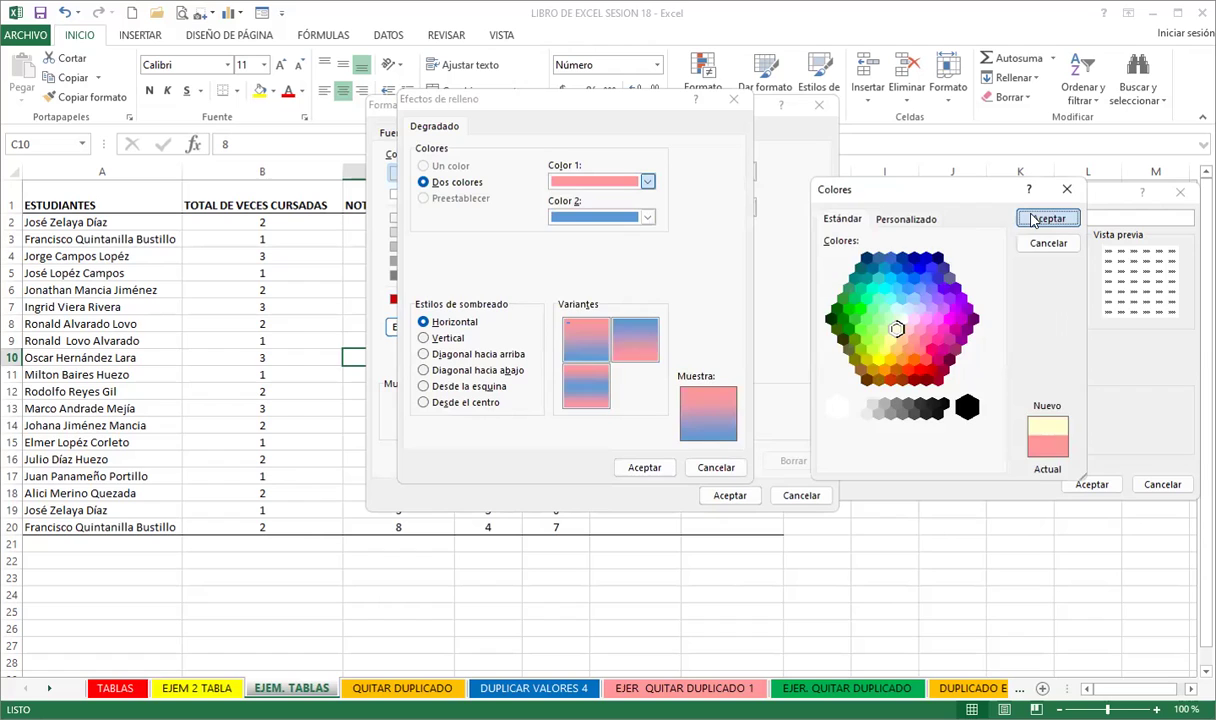
left_click(1048, 218)
- Make Color 2 green and accept the horizontal yellow-to-green gradient fill
left_click(615, 217)
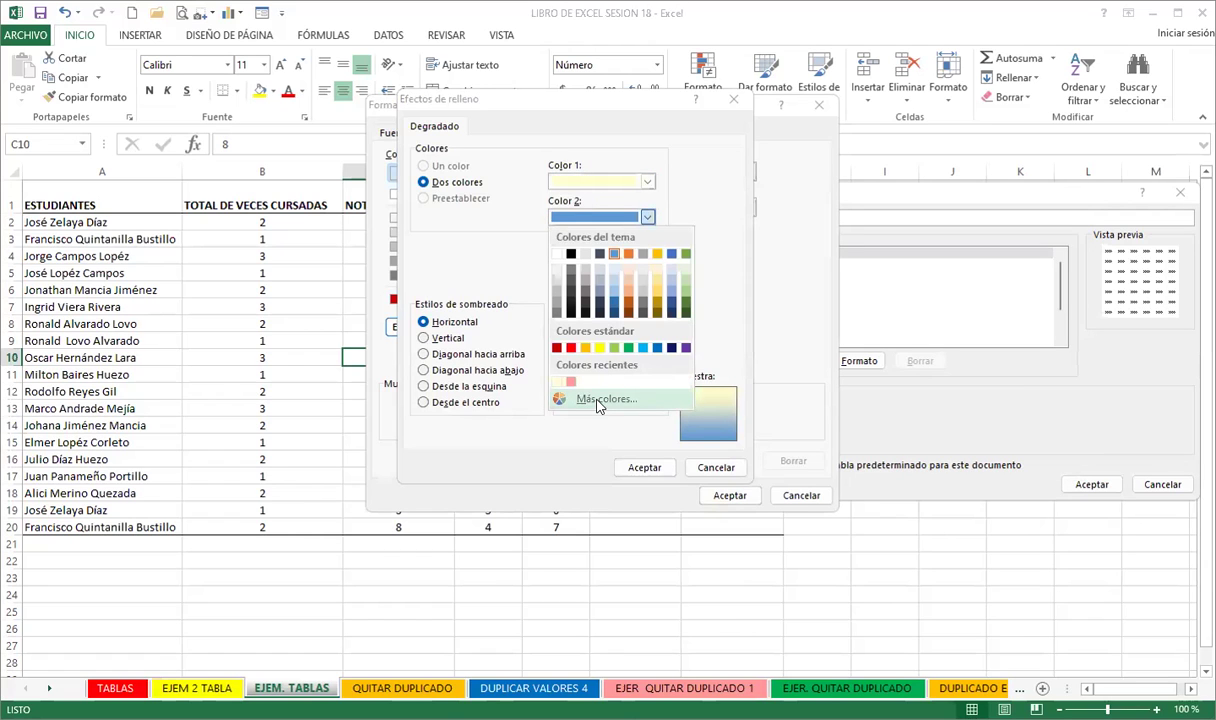
left_click(600, 400)
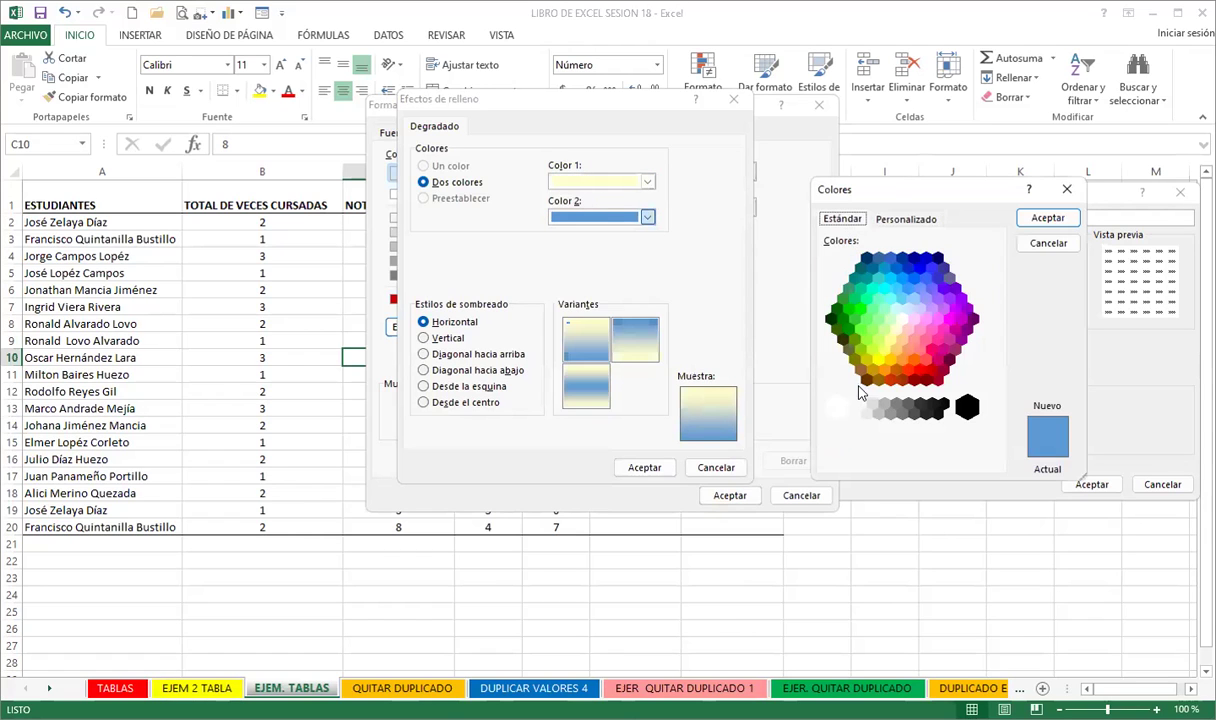
left_click(860, 330)
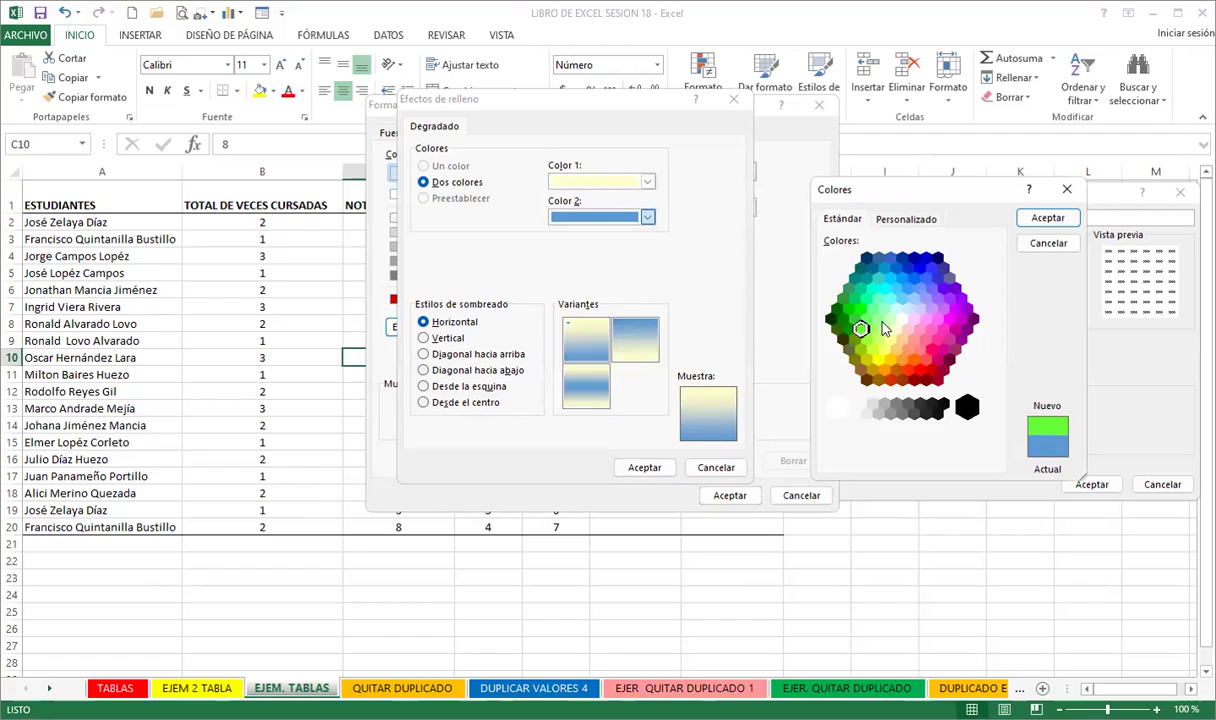
left_click(1047, 219)
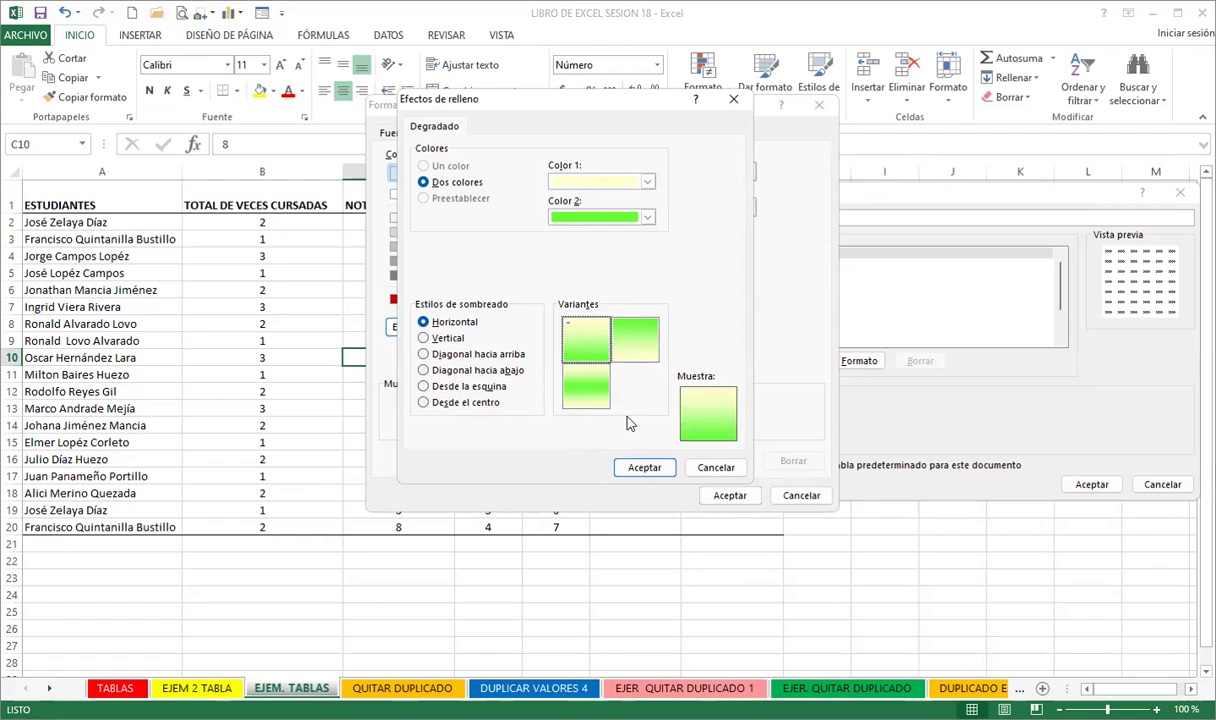
left_click(642, 466)
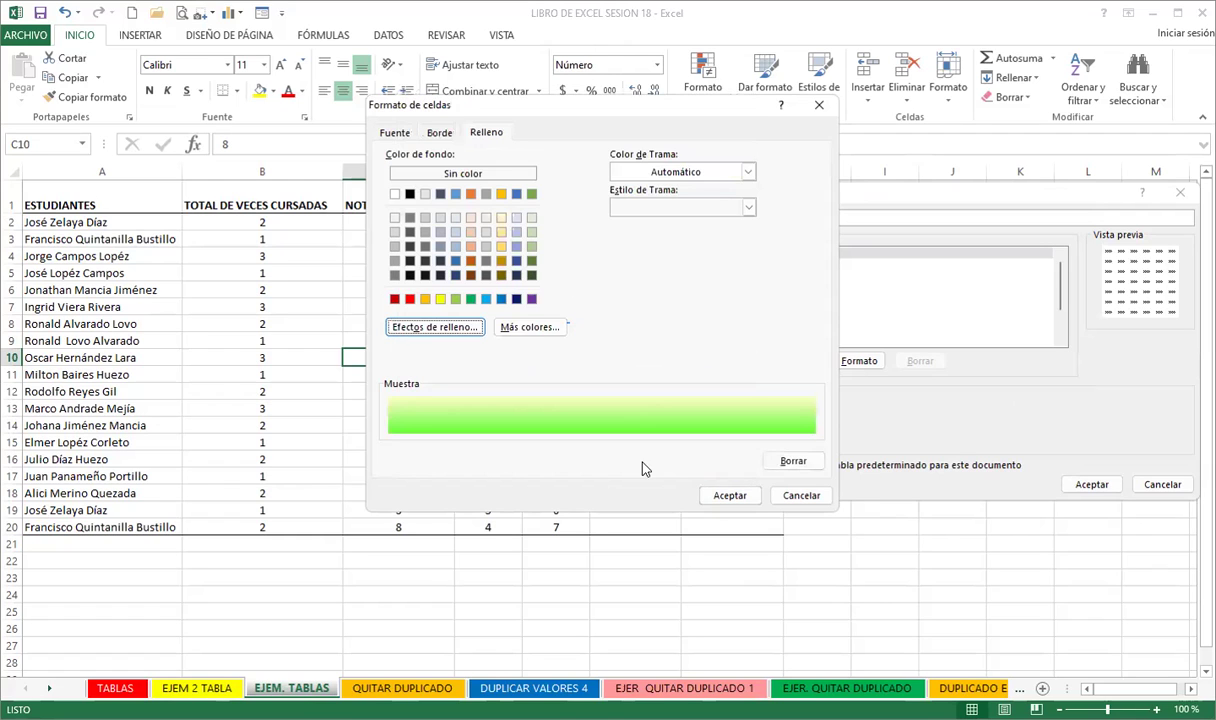
left_click(730, 494)
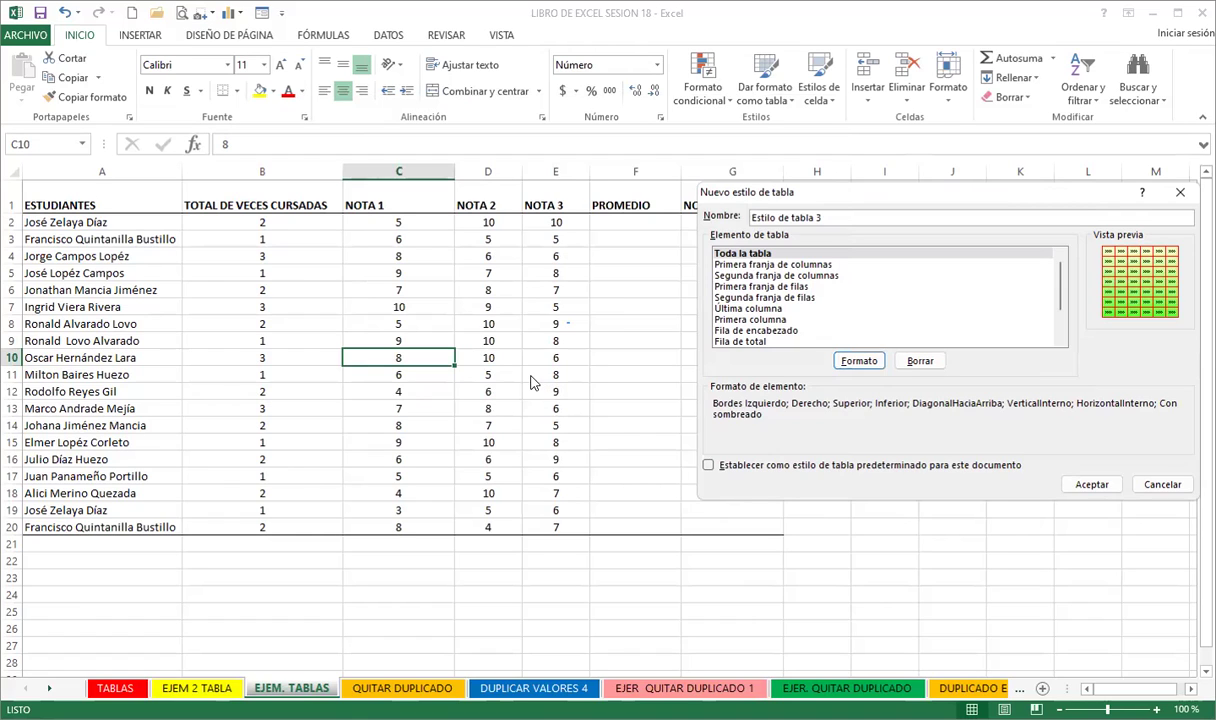
- Save Estilo de tabla 3 and apply it to A1:G20 as a table with headers
left_click(1083, 484)
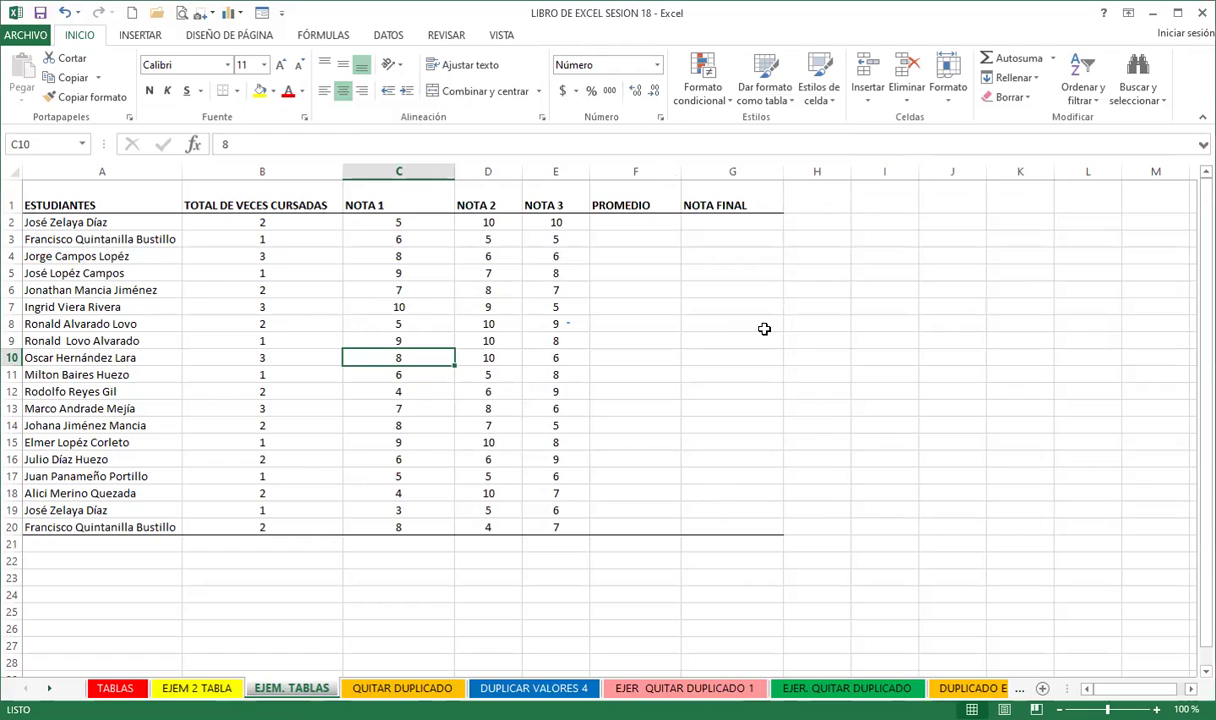
left_click(768, 76)
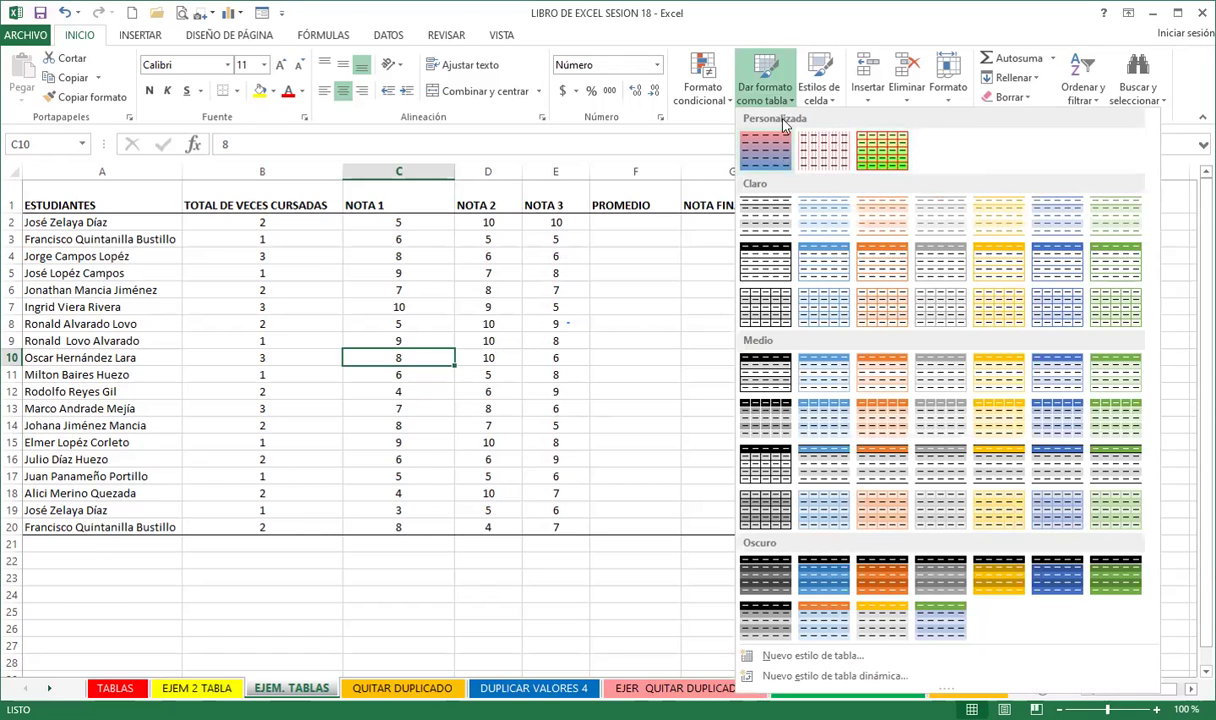
left_click(882, 150)
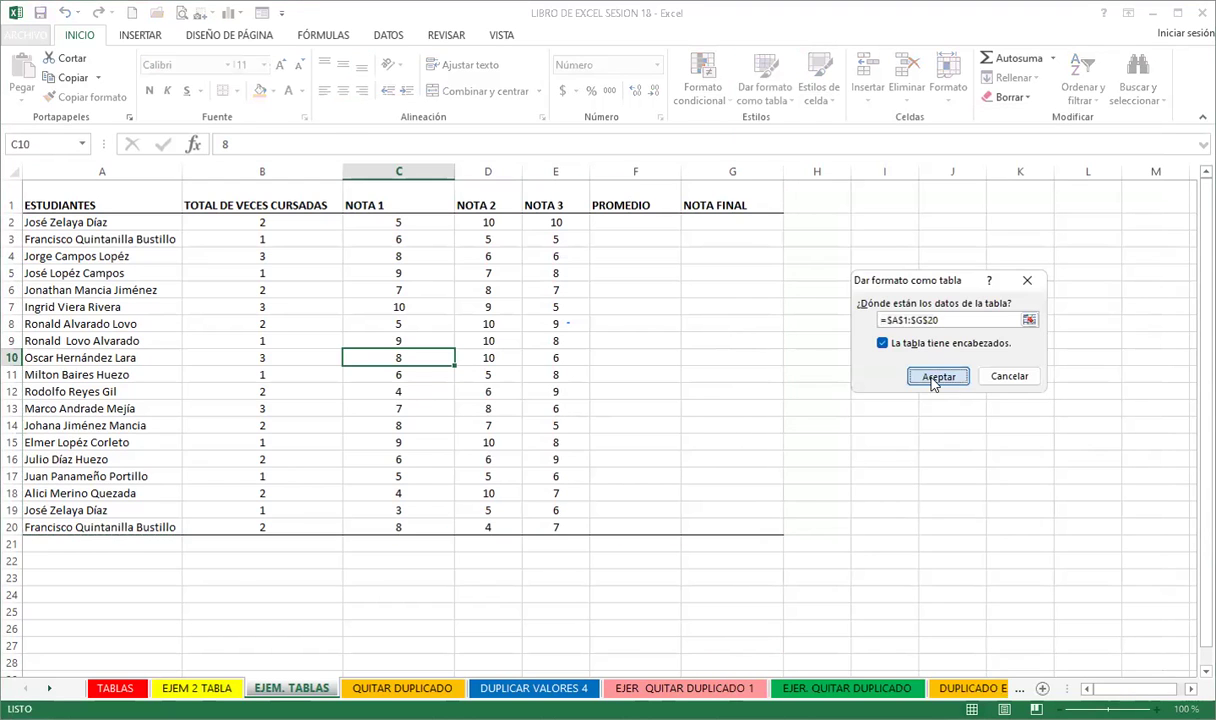
left_click(936, 377)
left_click(555, 280)
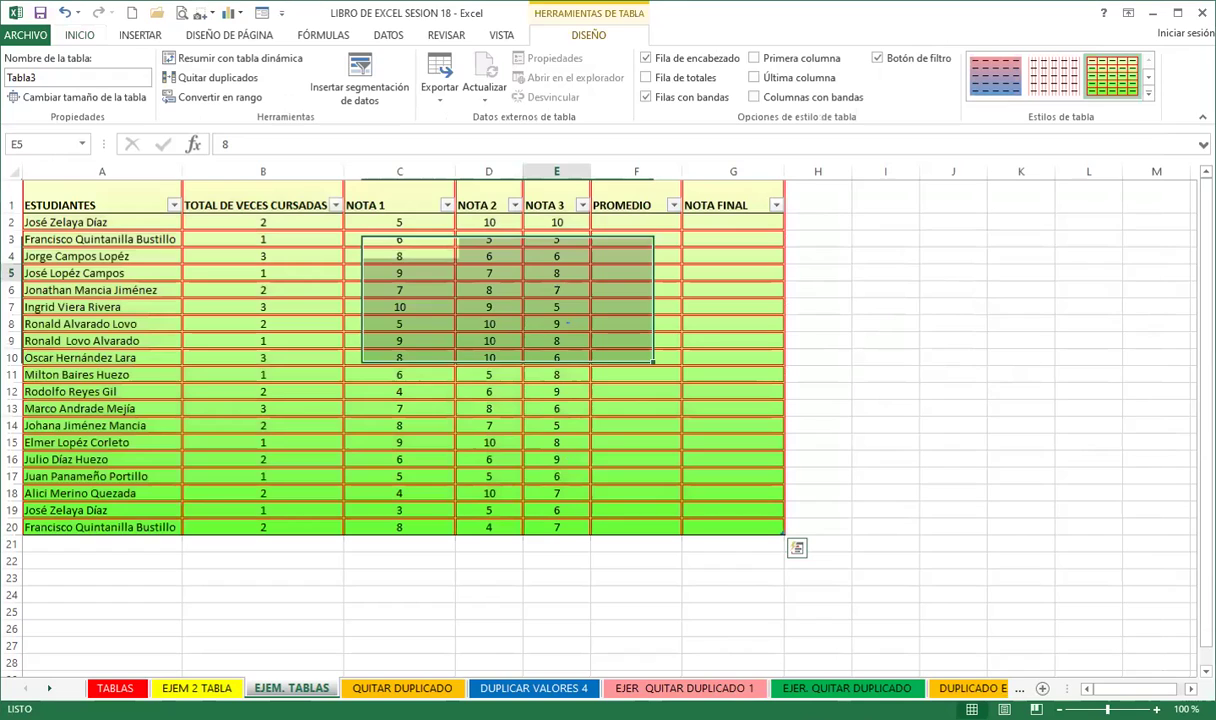
left_click_drag(555, 280, 556, 290)
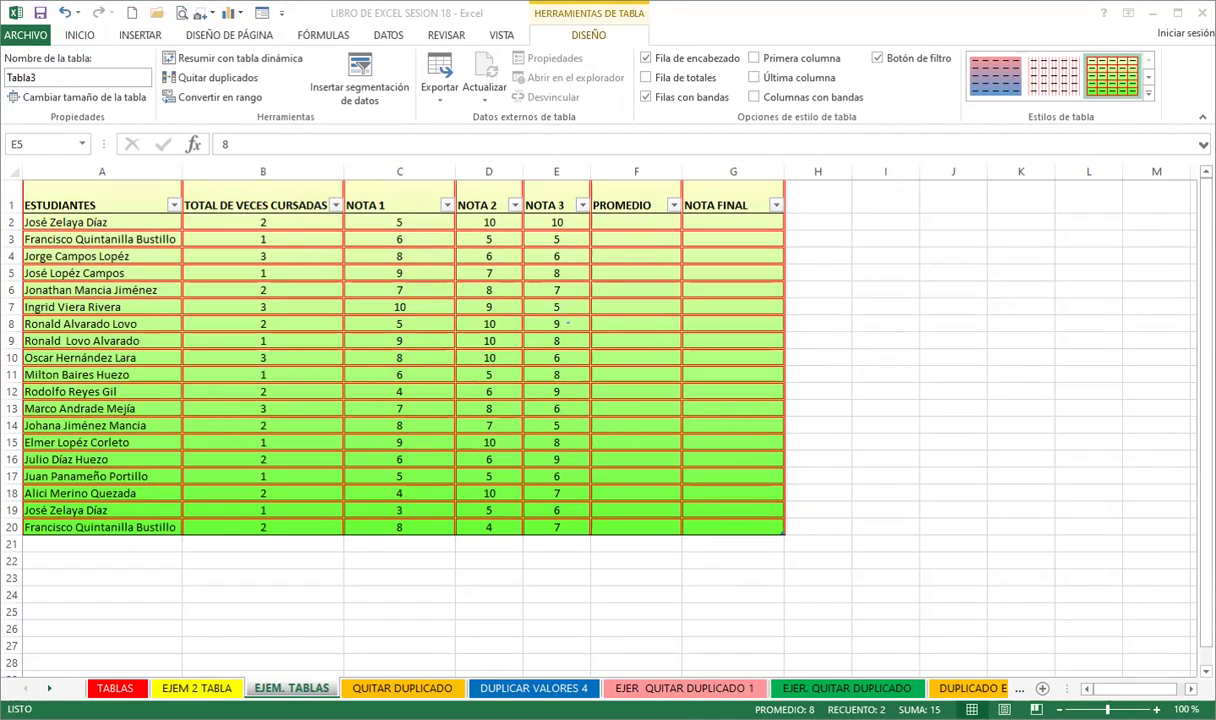
- Turn on Fila de totales, Primera columna and Última columna for Tabla3
left_click(700, 351)
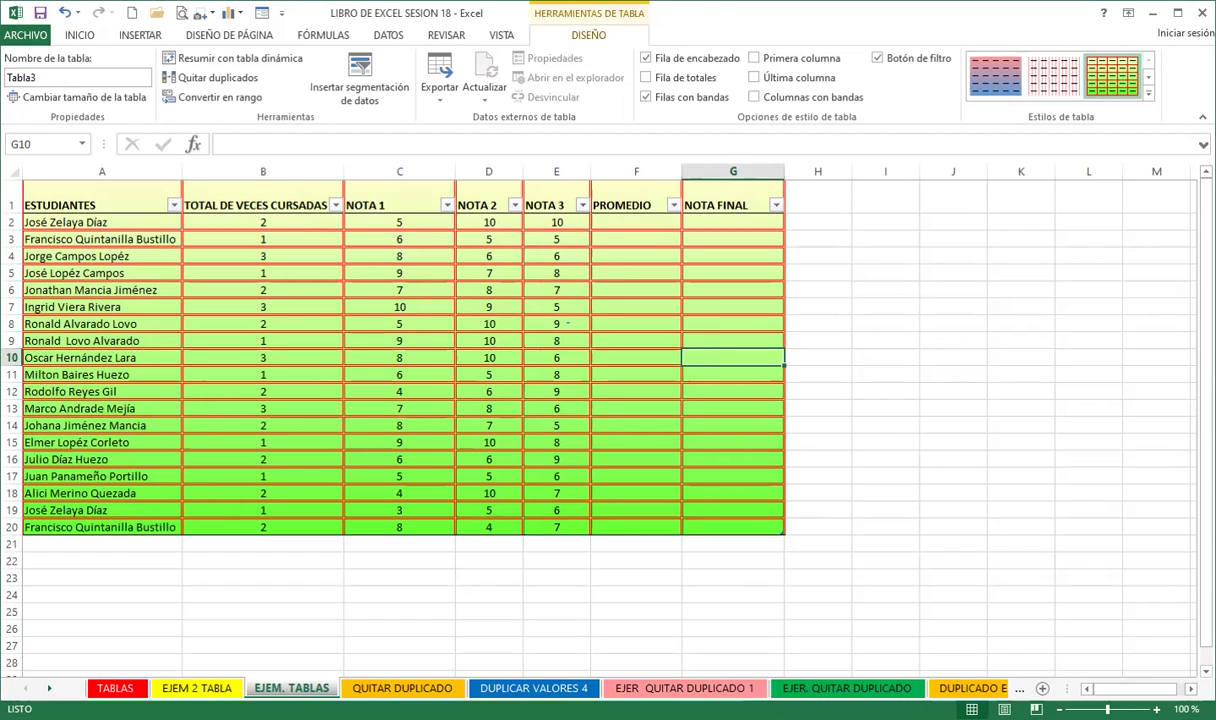
left_click(646, 80)
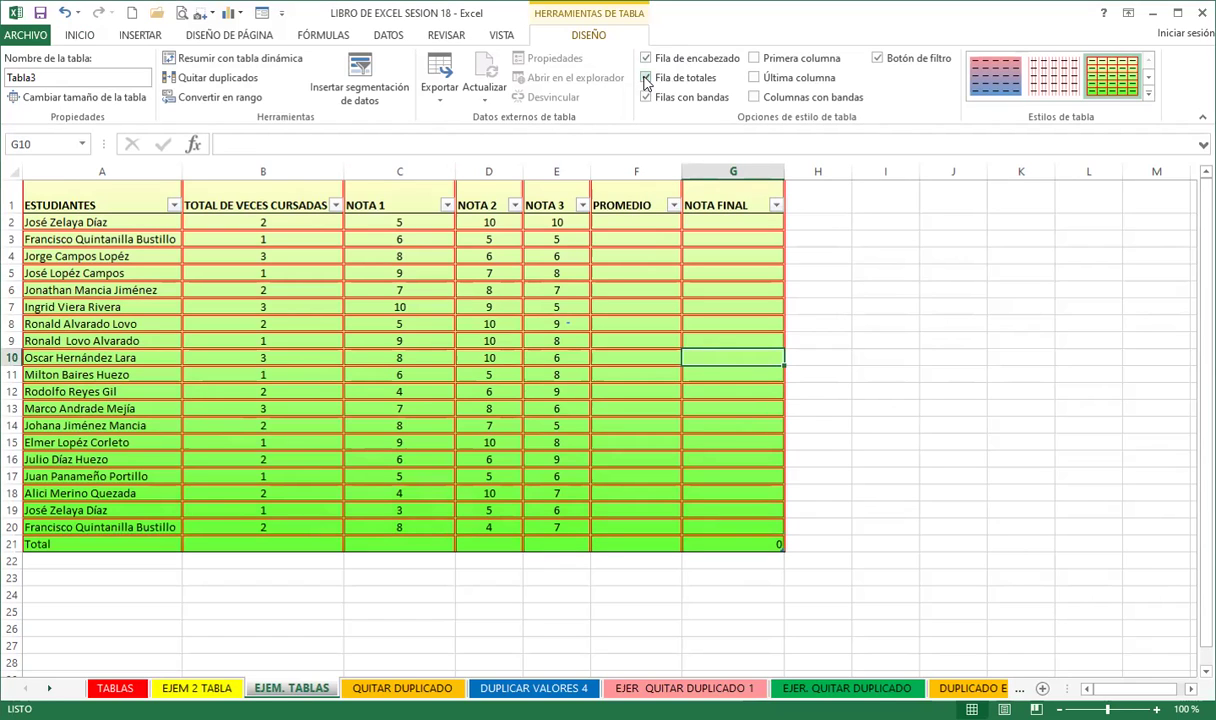
left_click(755, 59)
left_click(754, 78)
- Reapply the custom green style and turn off the header filter arrows with Ctrl+Shift+L
left_click(1150, 90)
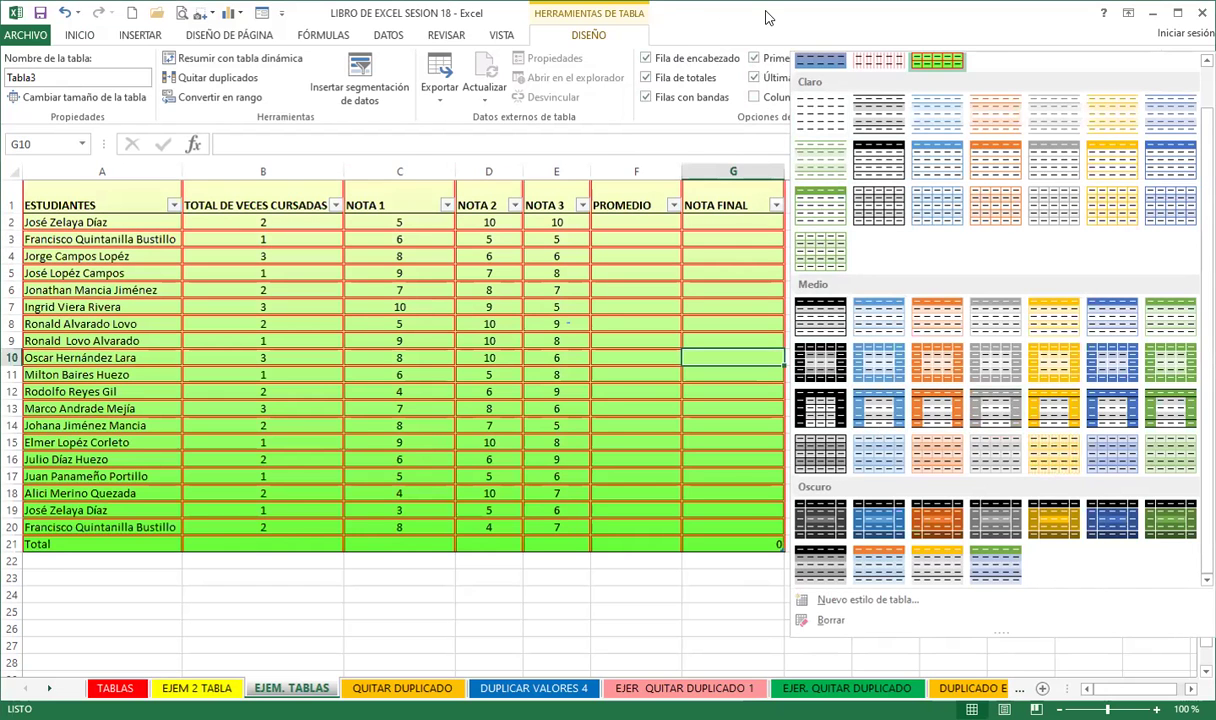
left_click(766, 17)
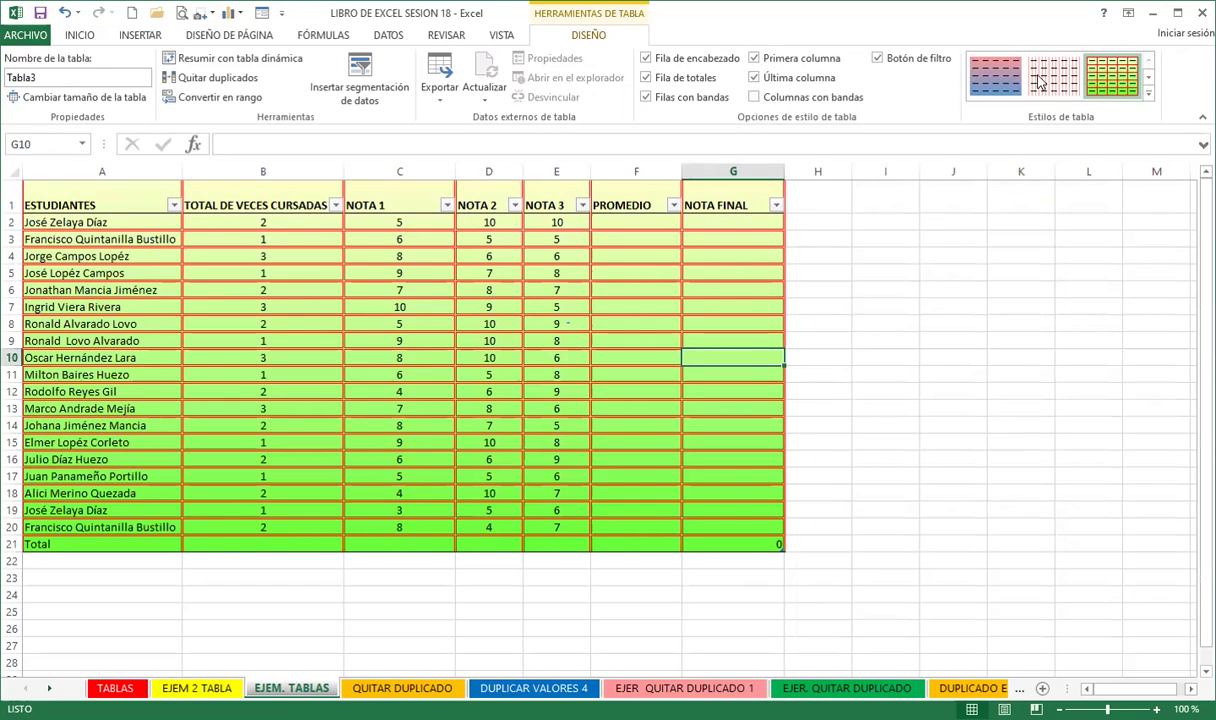
left_click(1147, 93)
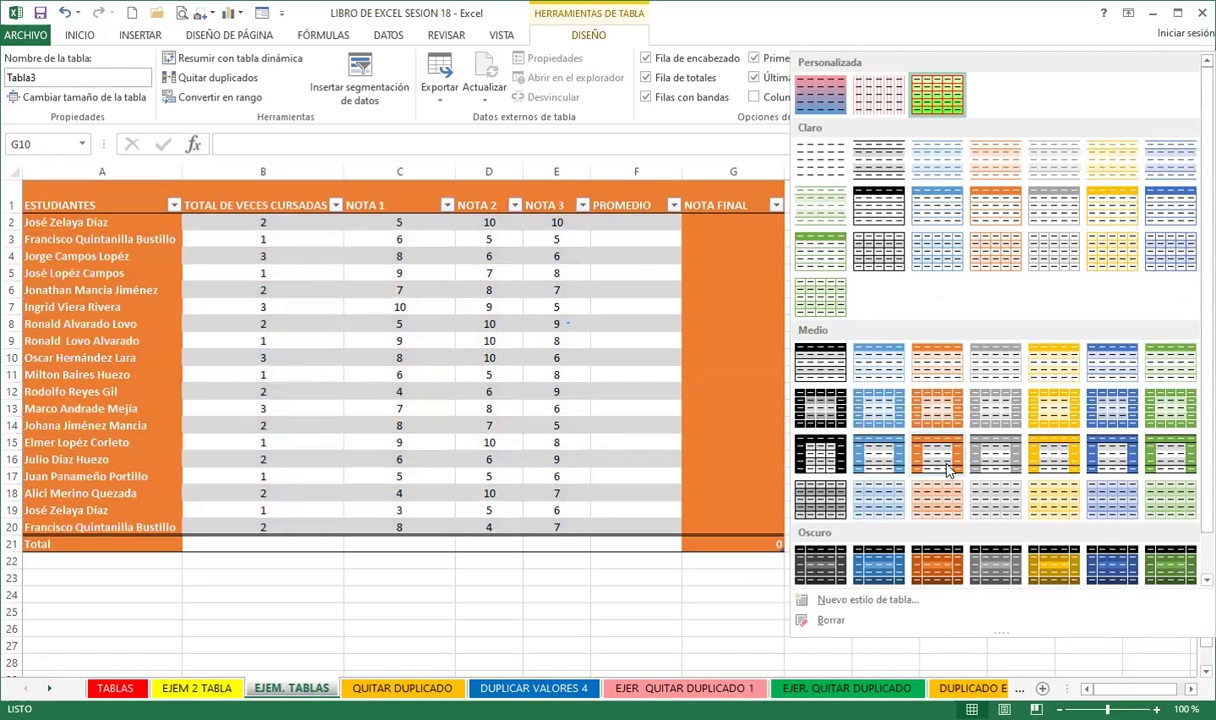
scroll(943, 495, "down", 1)
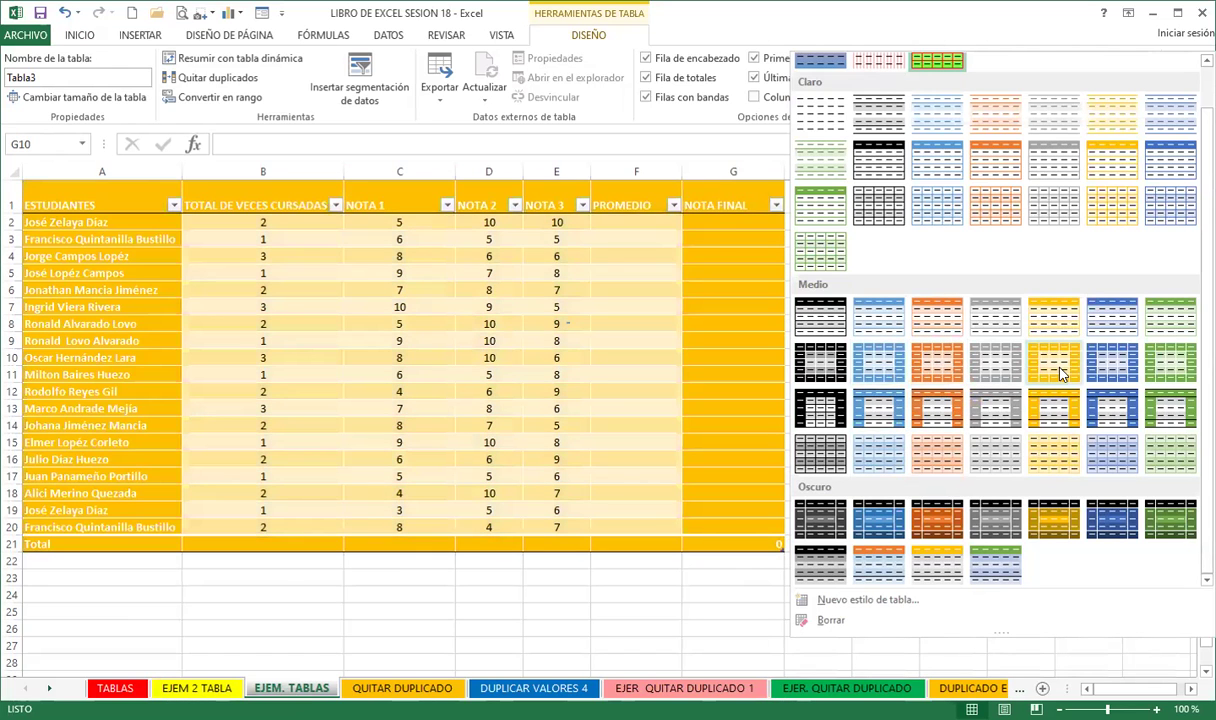
scroll(1045, 360, "up", 1)
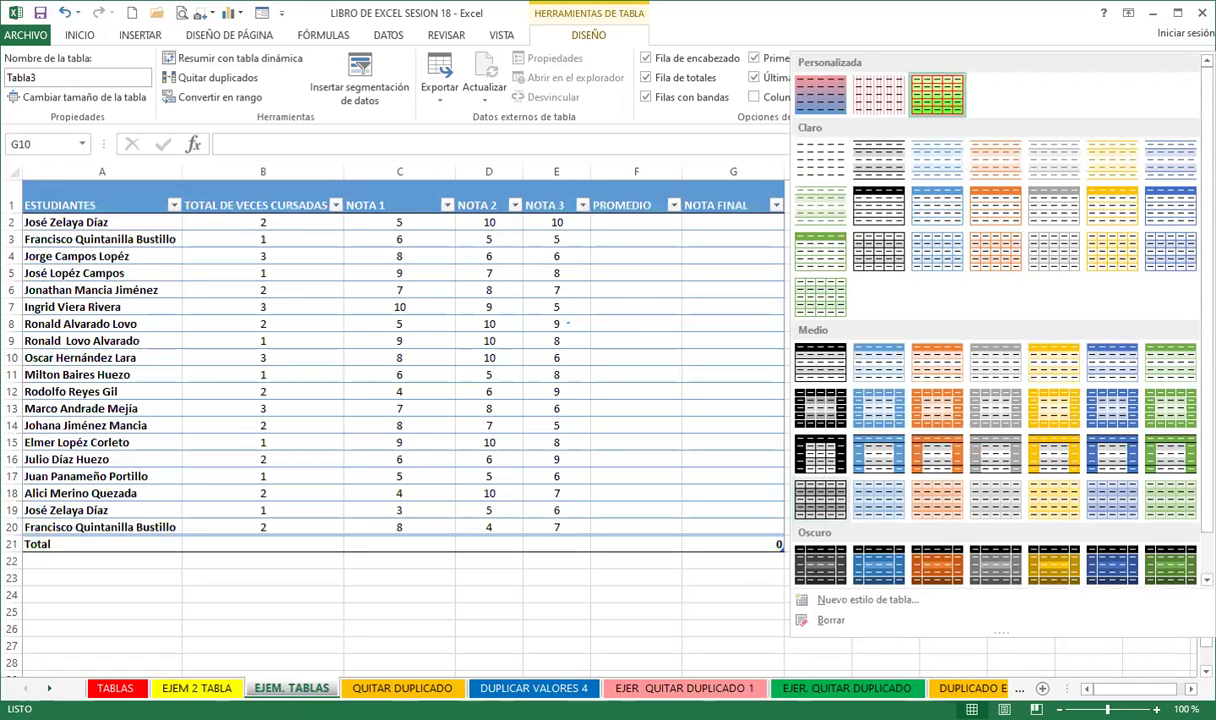
left_click(937, 94)
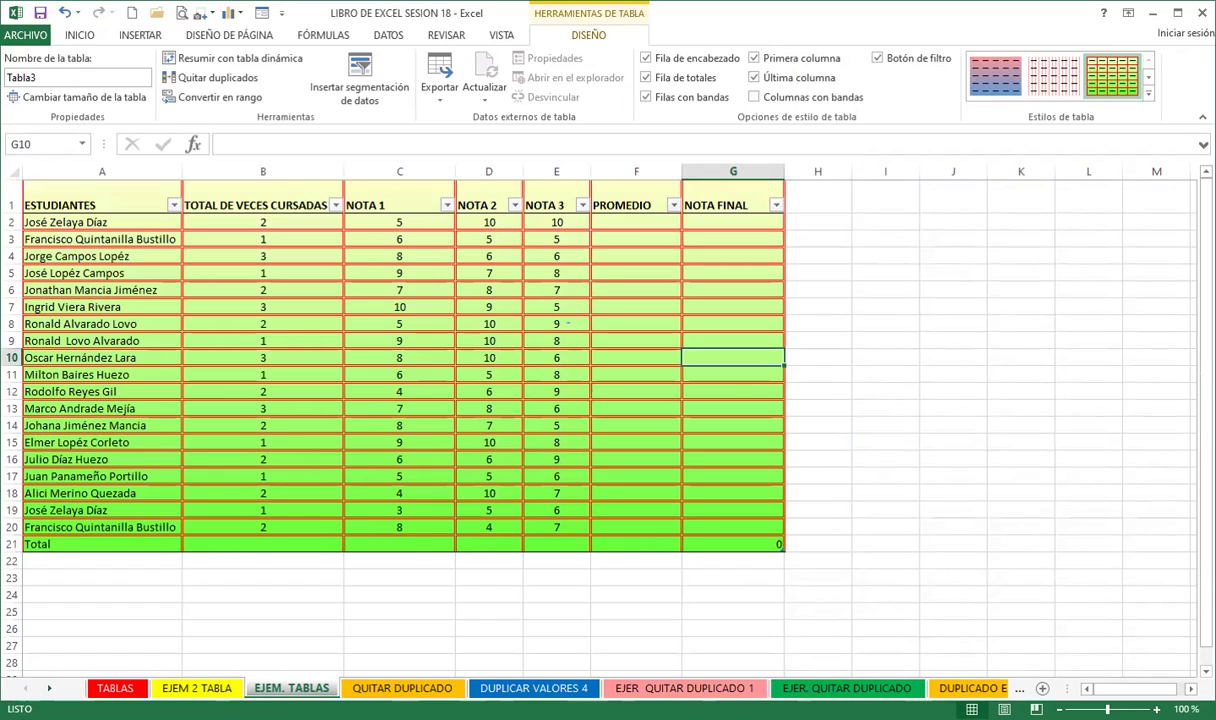
key("ctrl+shift+l")
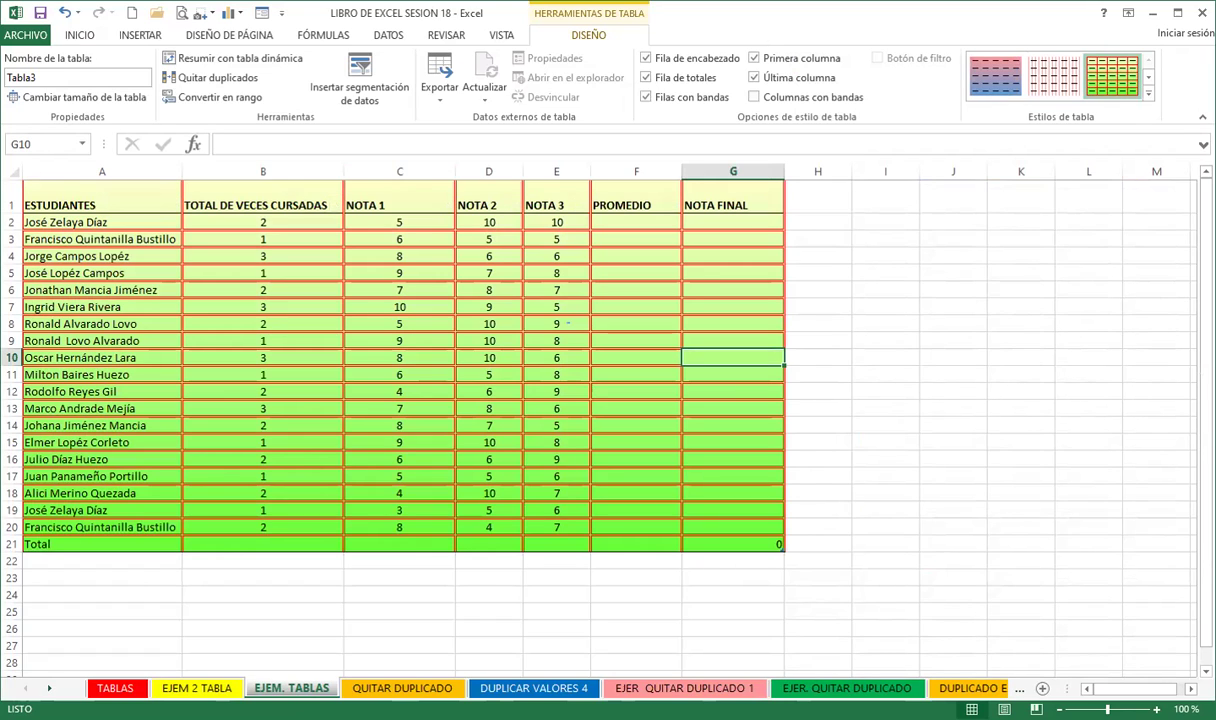
- Enter =PROMEDIO of NOTA 1 to NOTA 3 in F2, filling the whole PROMEDIO column
left_click(624, 224)
type("=")
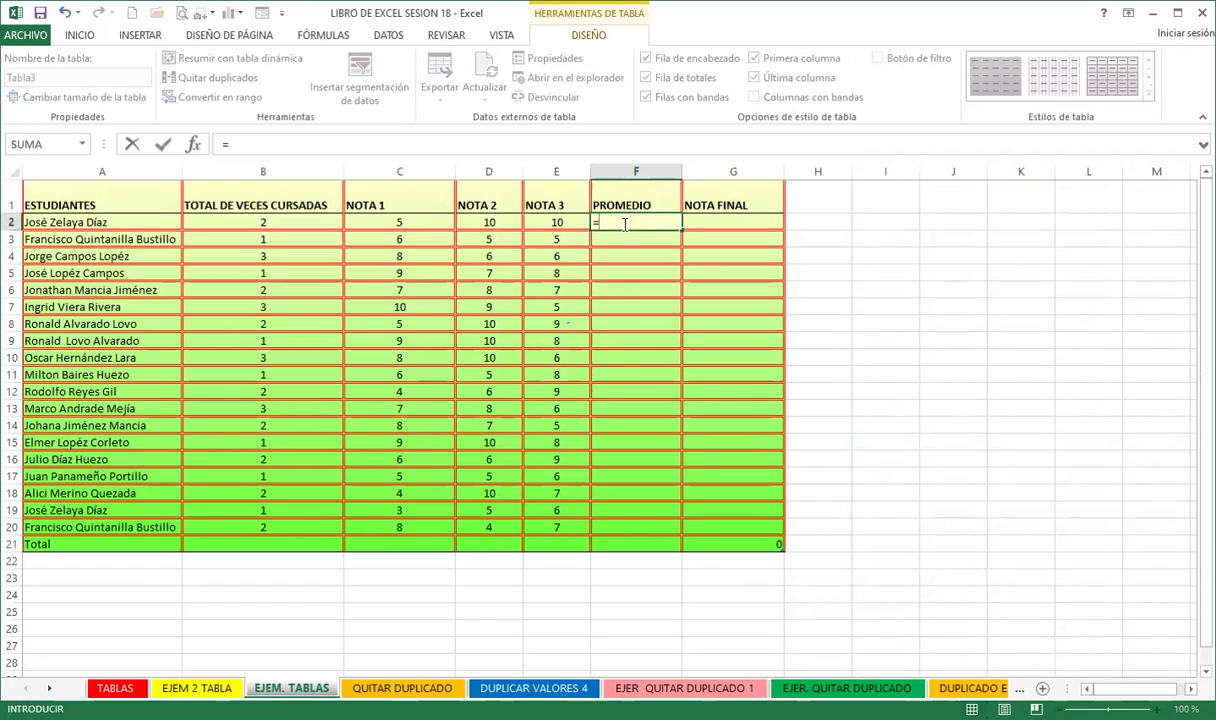
type("PR")
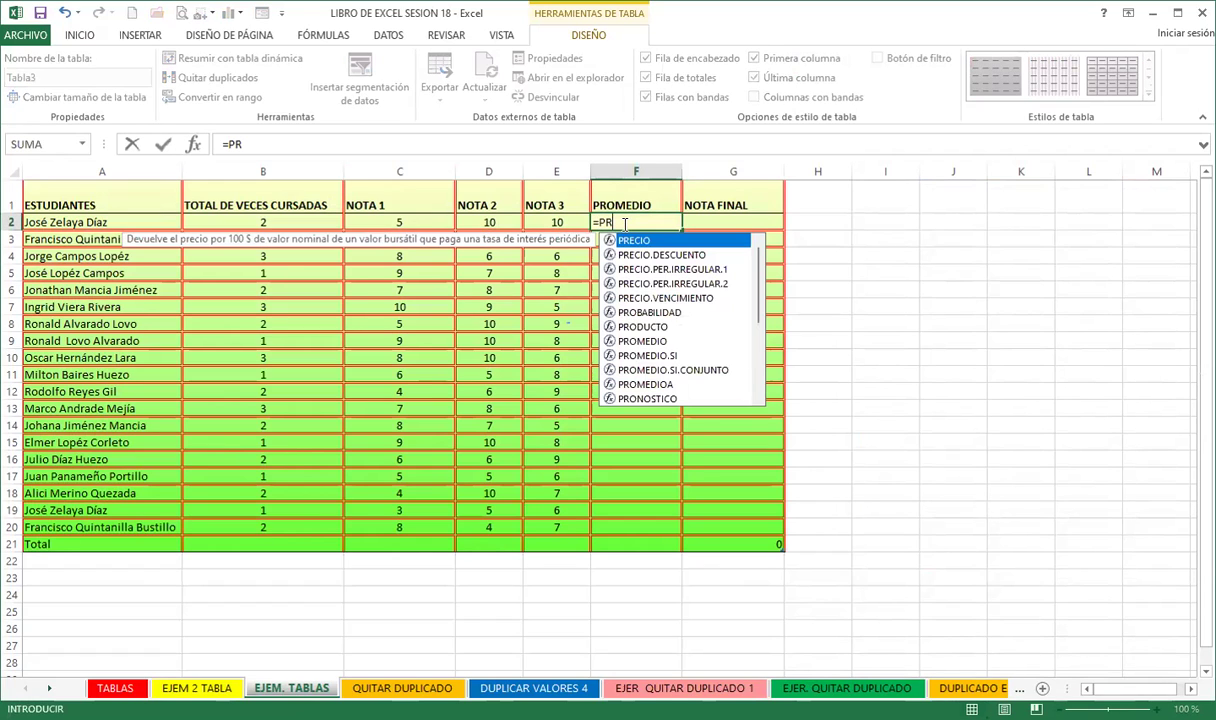
type("O")
left_click(633, 269)
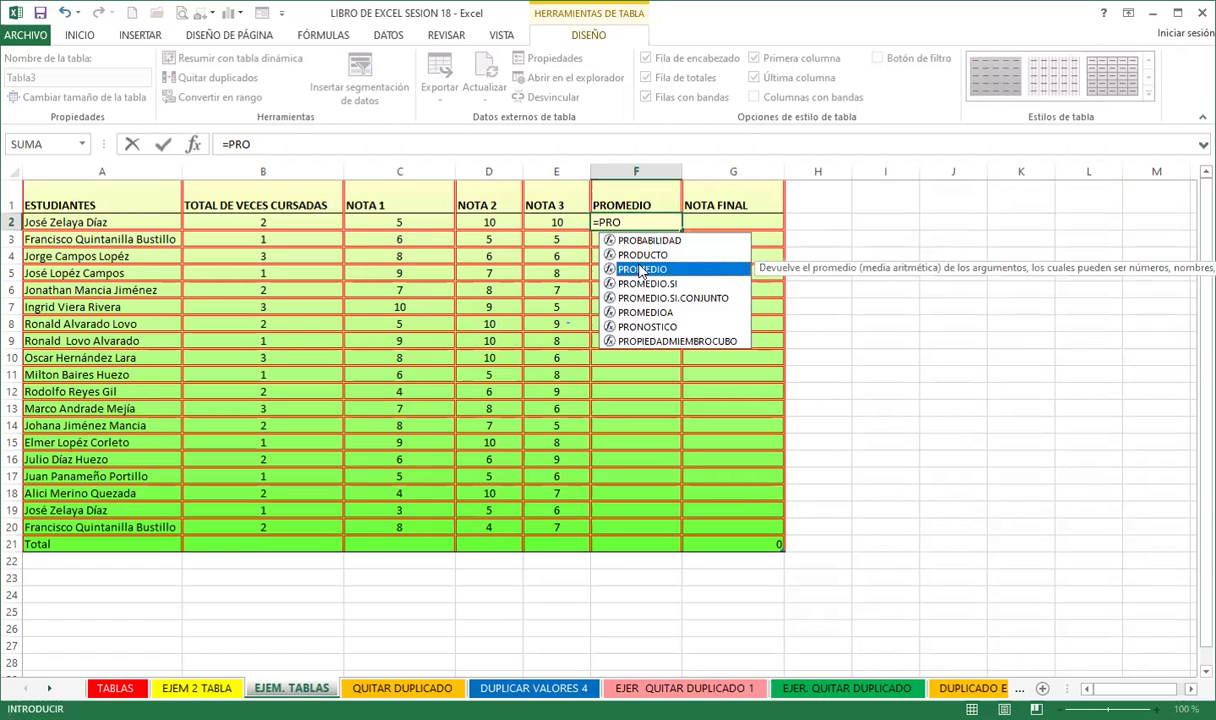
double_click(641, 270)
left_click_drag(265, 222, 549, 221)
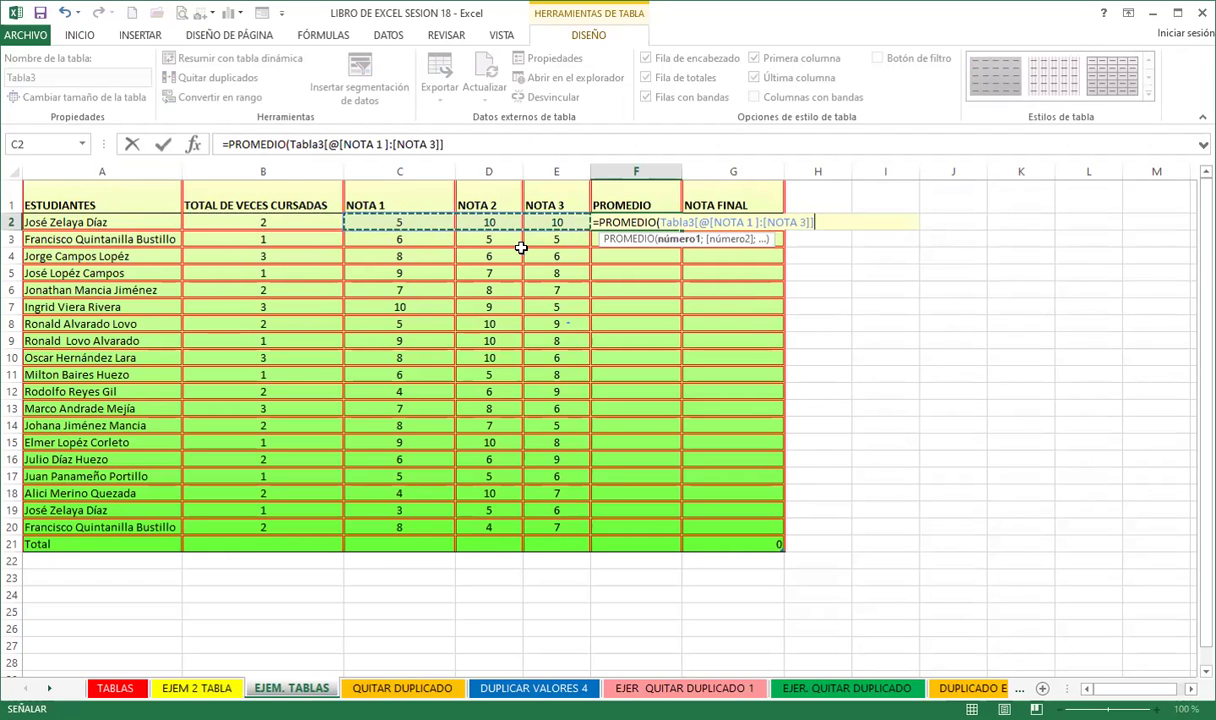
key("Return")
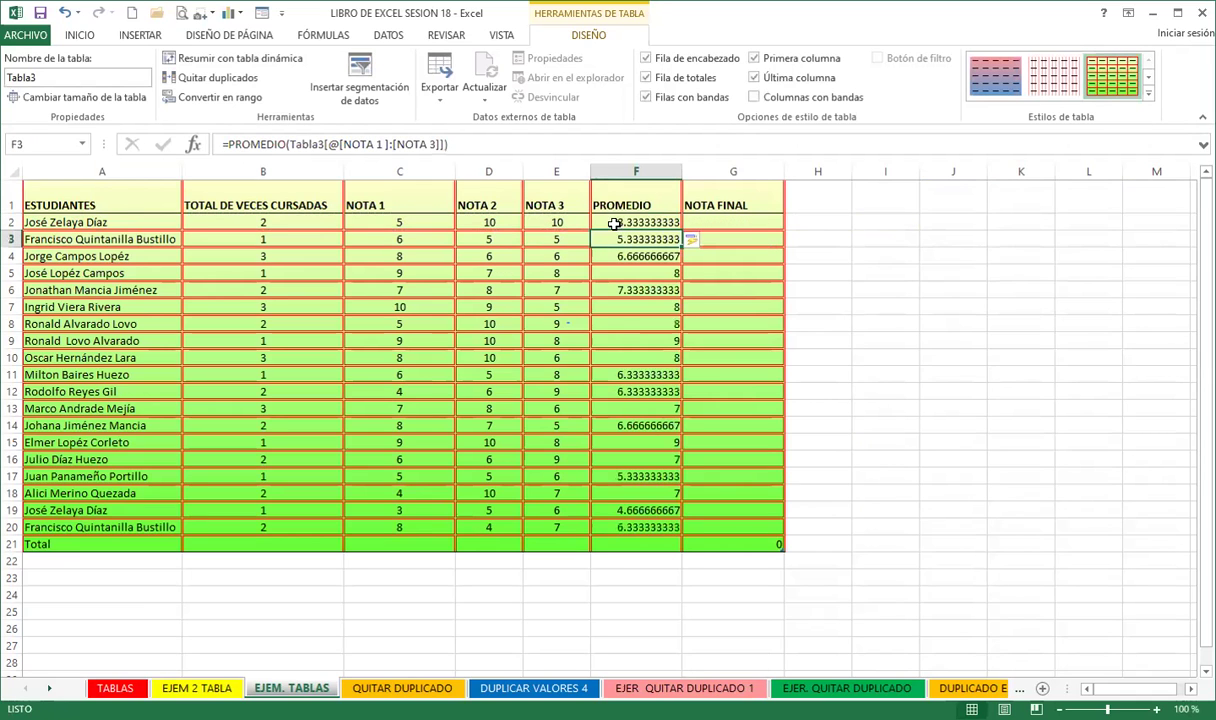
left_click_drag(620, 222, 620, 527)
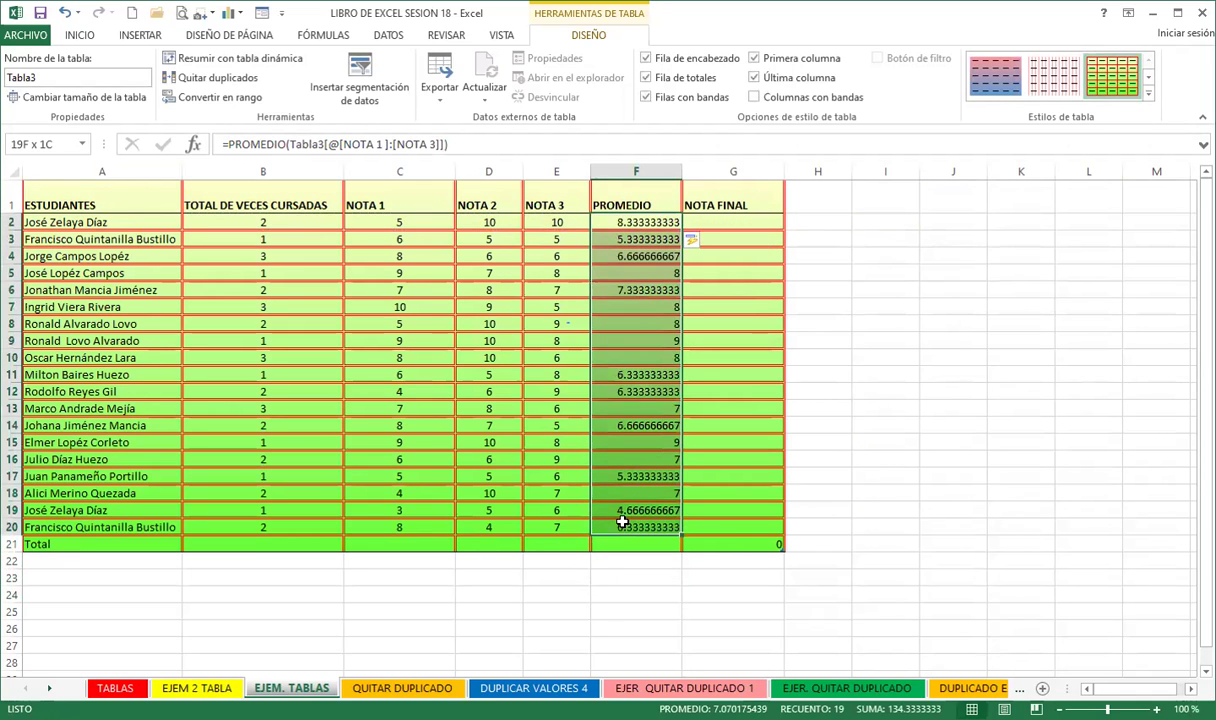
left_click(66, 35)
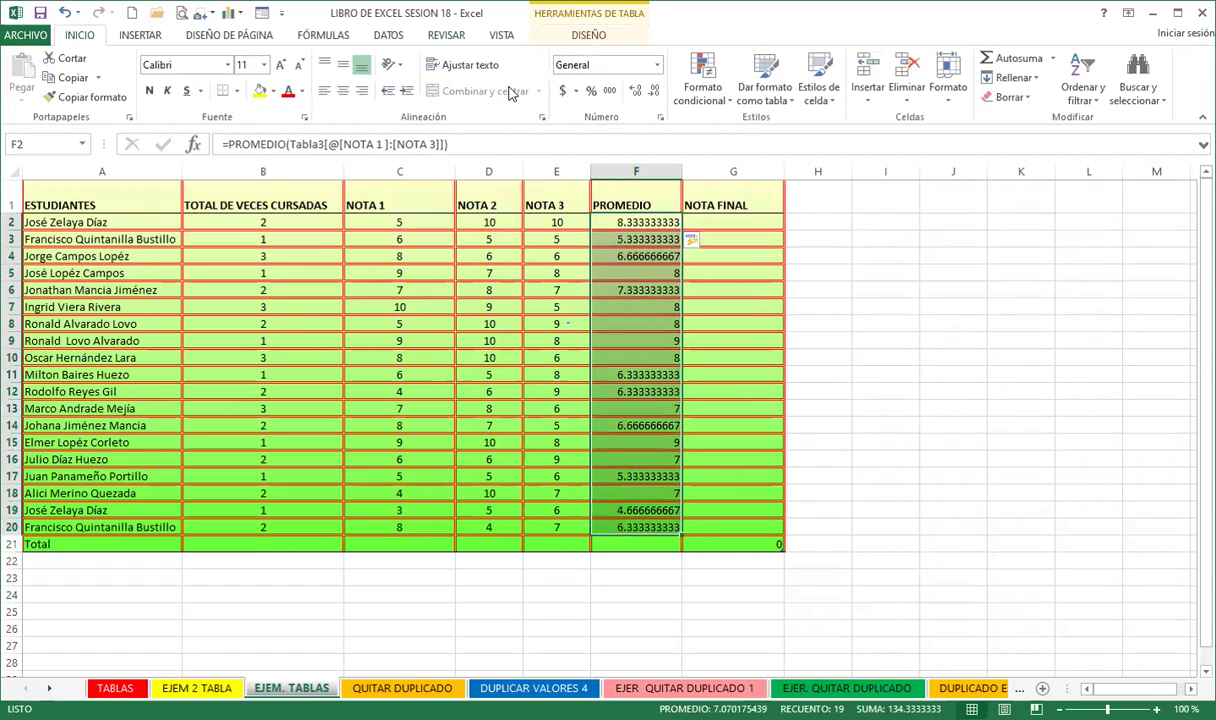
- Format averages F2:F20 as bold, centered numbers with one decimal place, e.g. 8.3
left_click(653, 92)
left_click(654, 92)
left_click(654, 92)
left_click(654, 92)
left_click(655, 93)
left_click(655, 93)
left_click(656, 94)
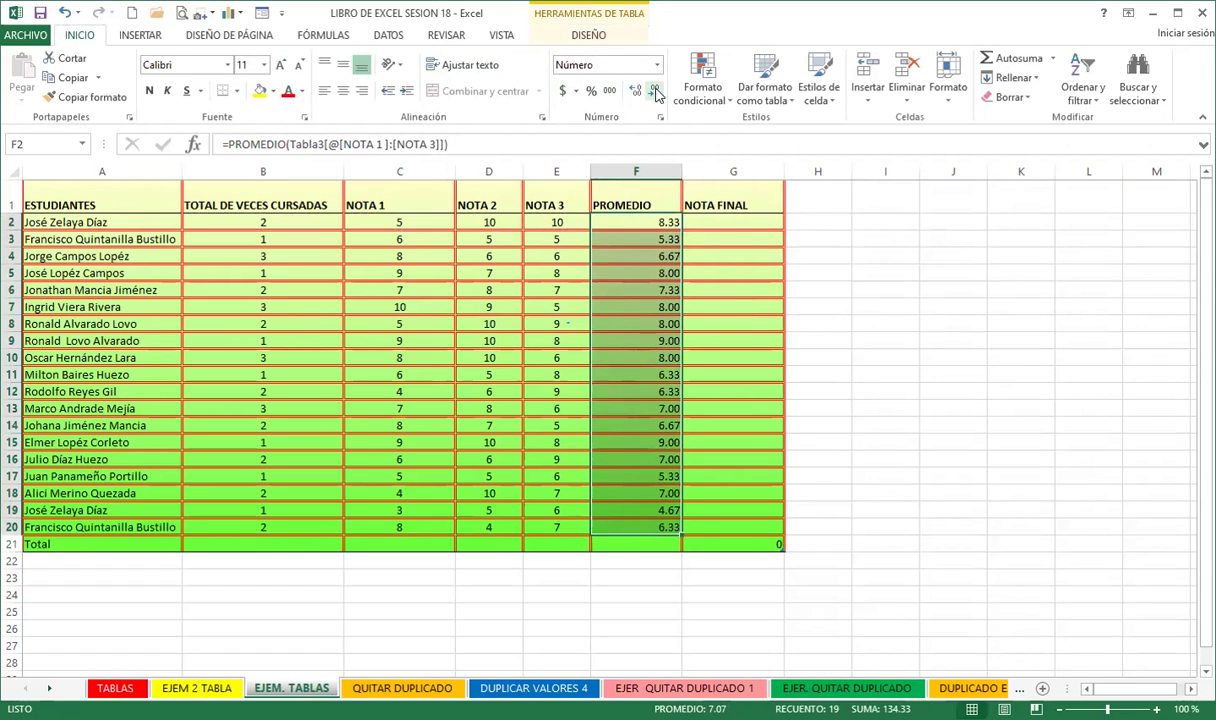
left_click(654, 92)
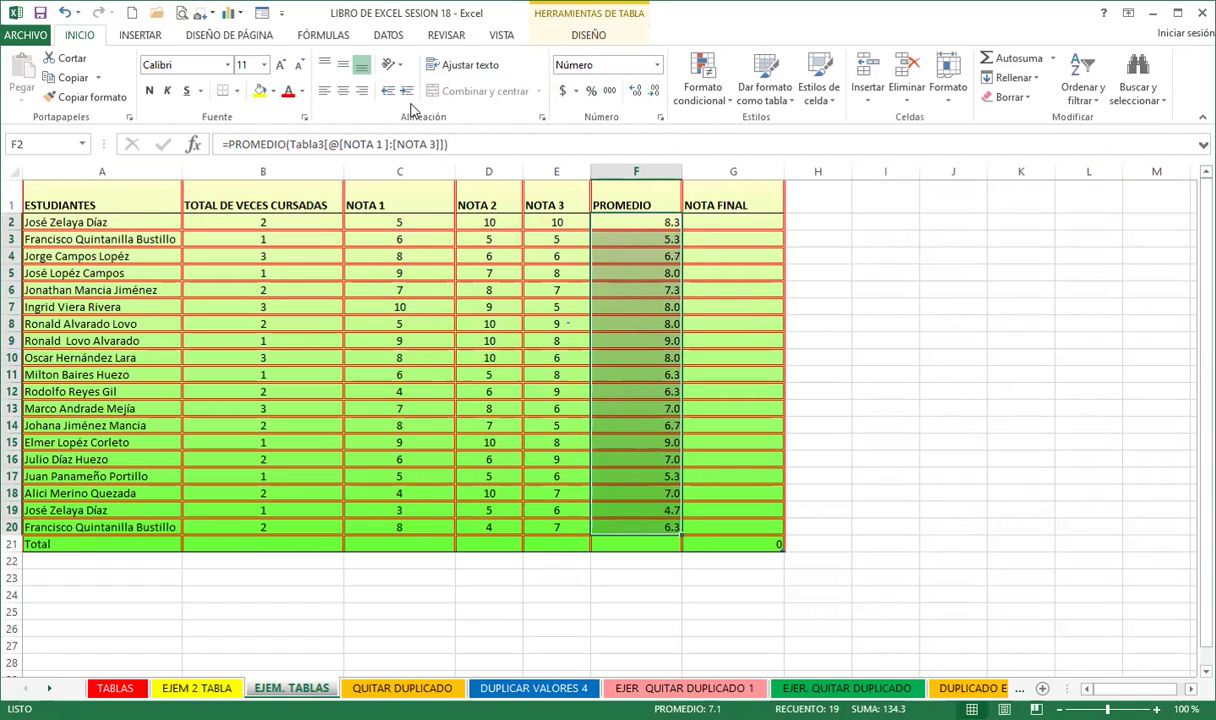
left_click(342, 90)
left_click(343, 64)
left_click(150, 91)
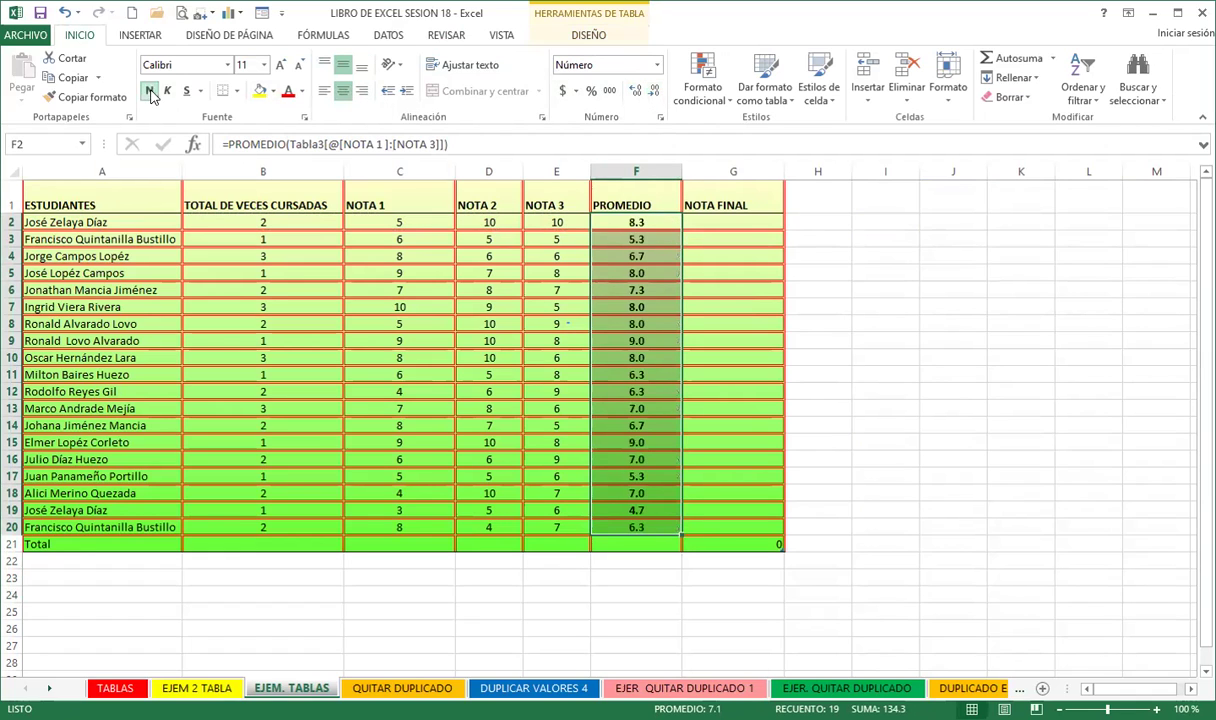
left_click(600, 222)
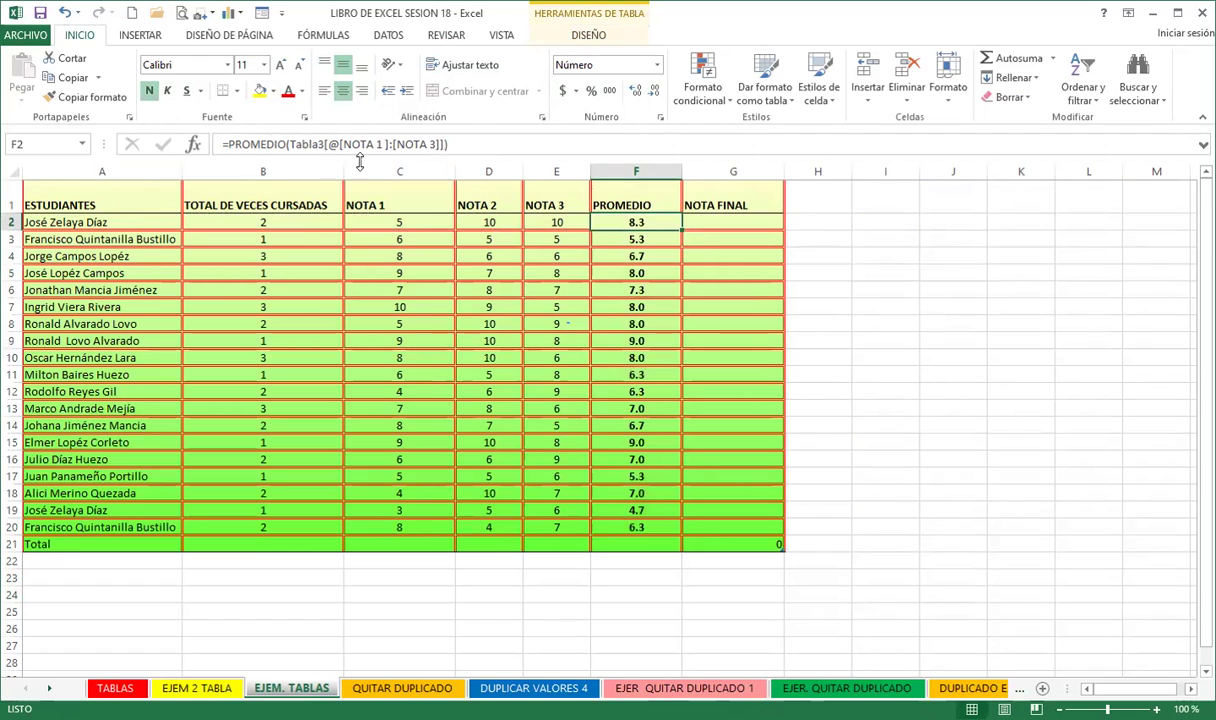
left_click(585, 36)
- Change the table name from Tabla3 to EJERCICIO3
left_click(85, 74)
type("EJERC")
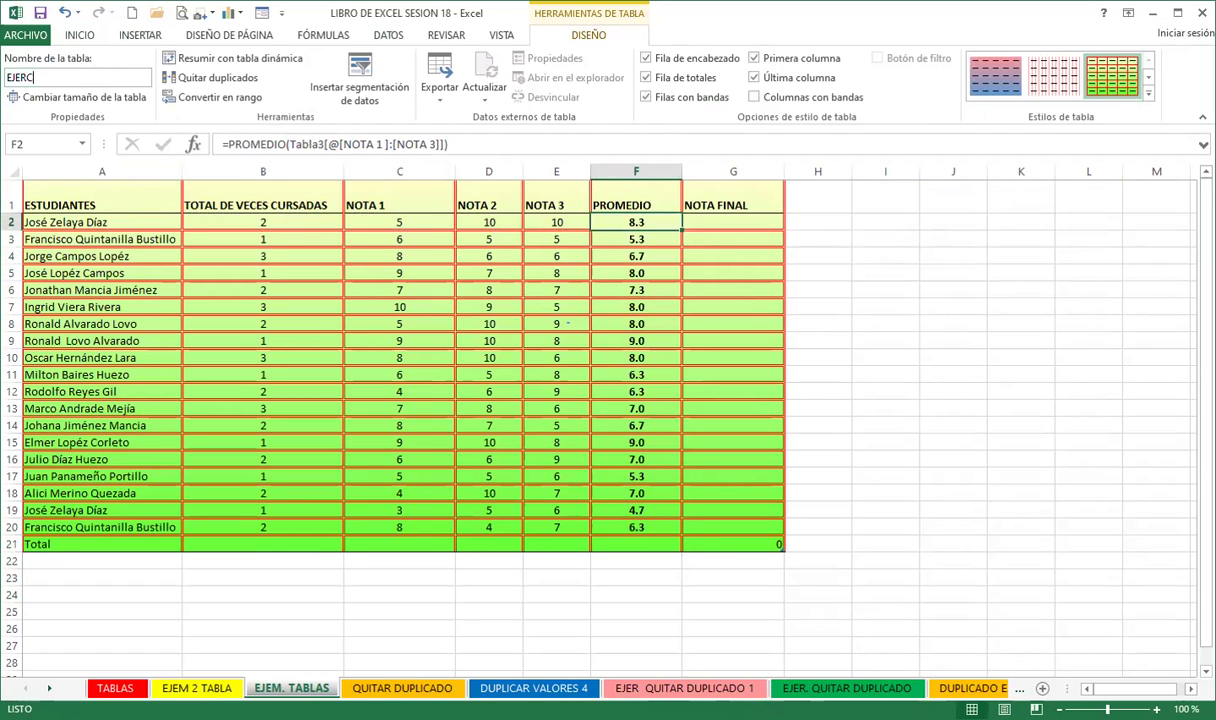
type("ICIO3")
key("Return")
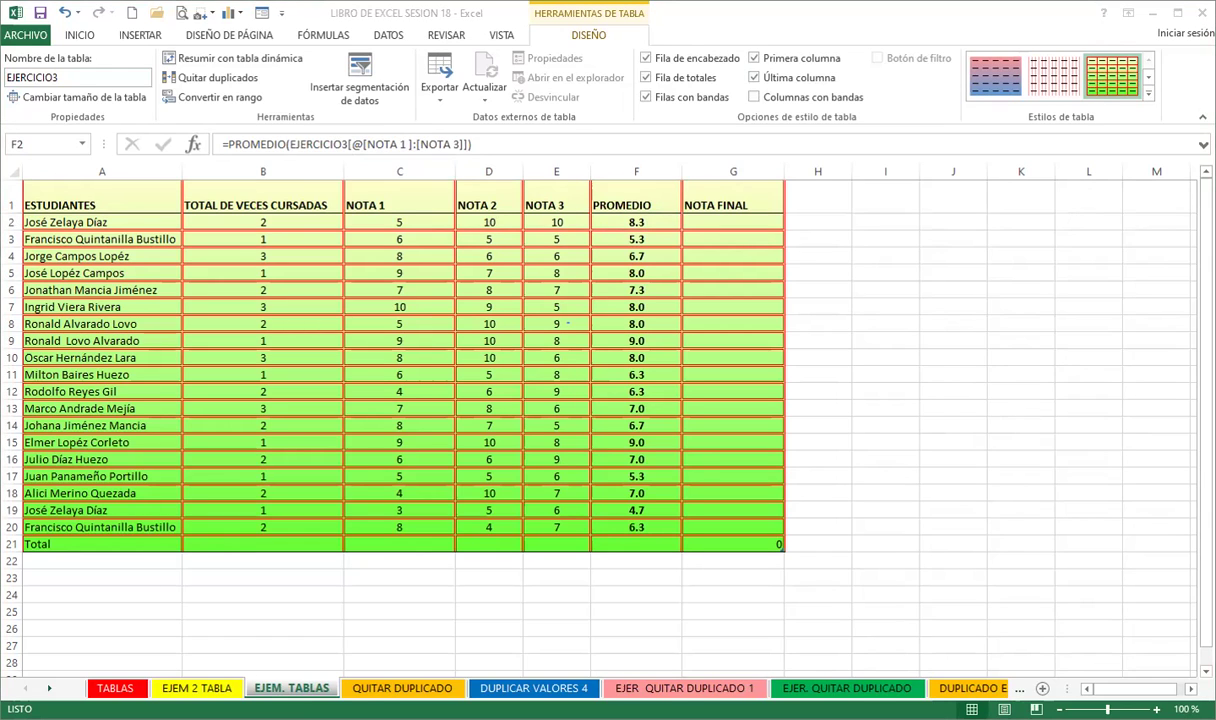
- Check the NOTA FINAL total, then list summary functions (Ninguno, Promedio, Cuenta…) for Total cell B21
left_click(150, 526)
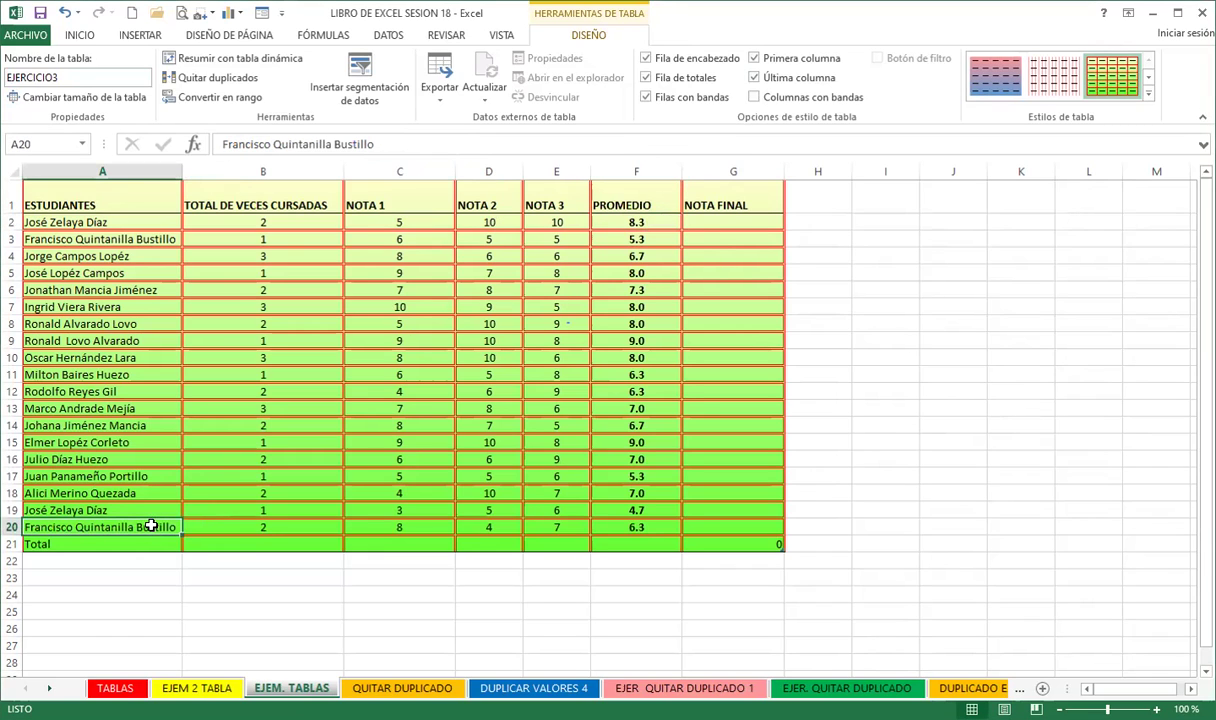
left_click(718, 543)
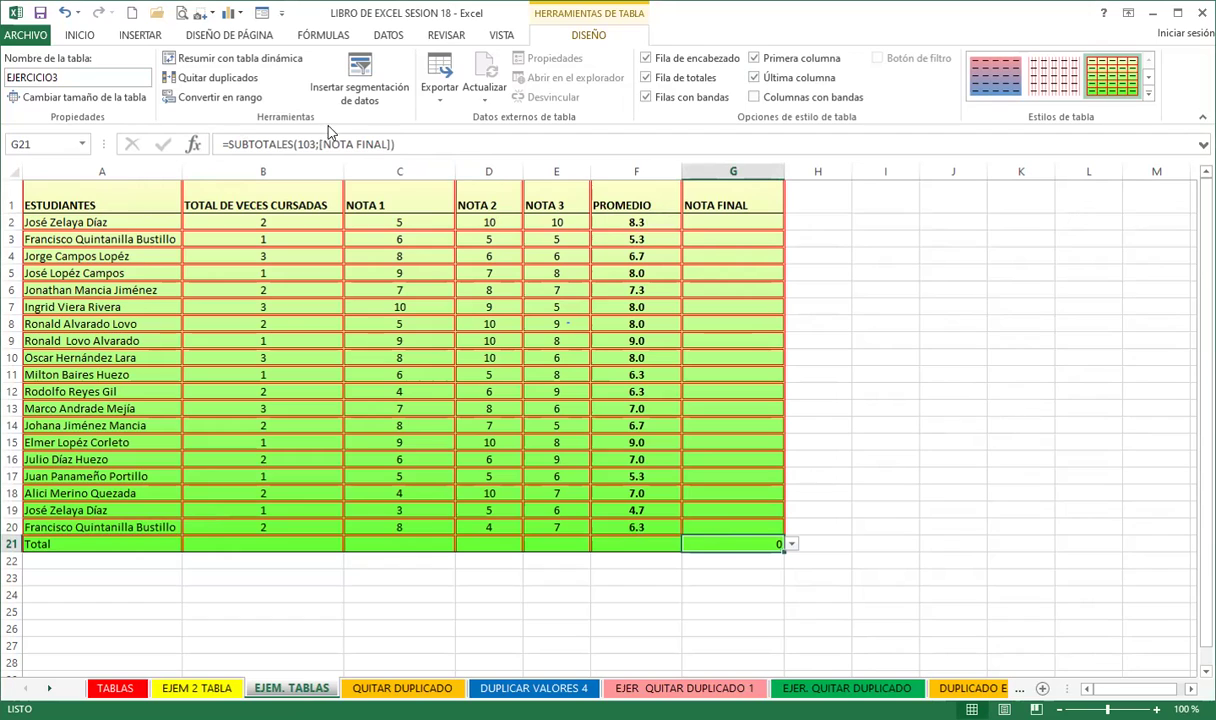
left_click(727, 478)
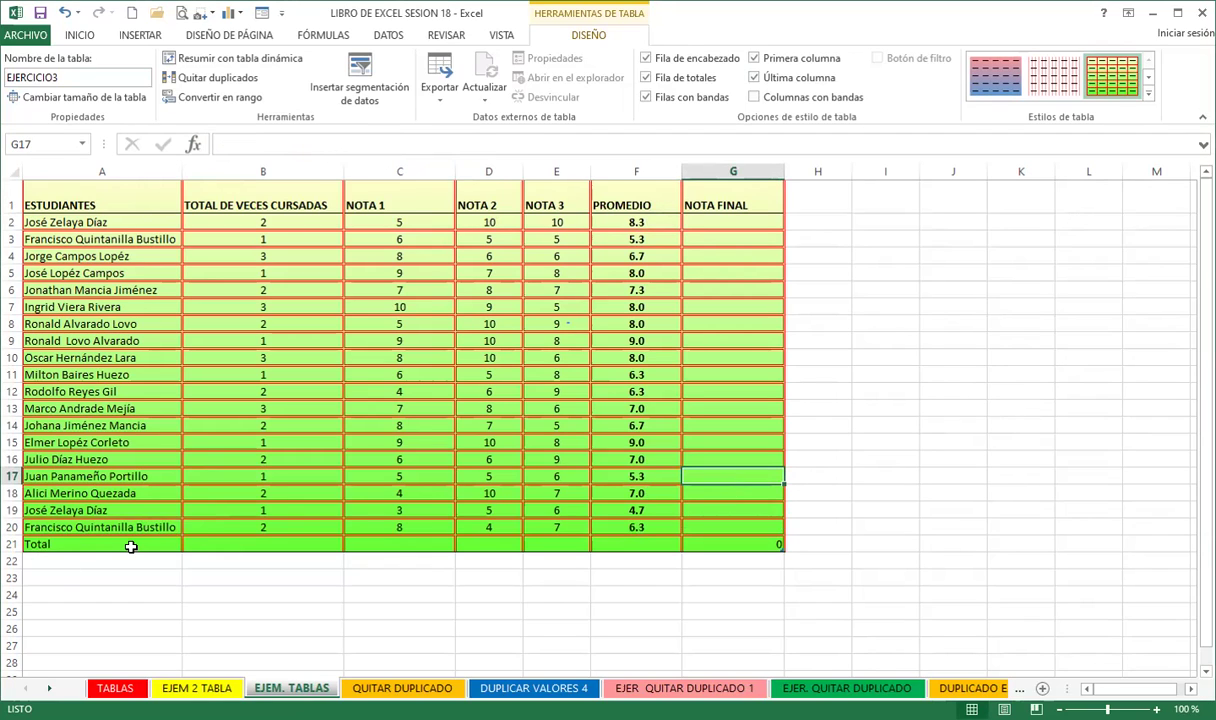
left_click(311, 542)
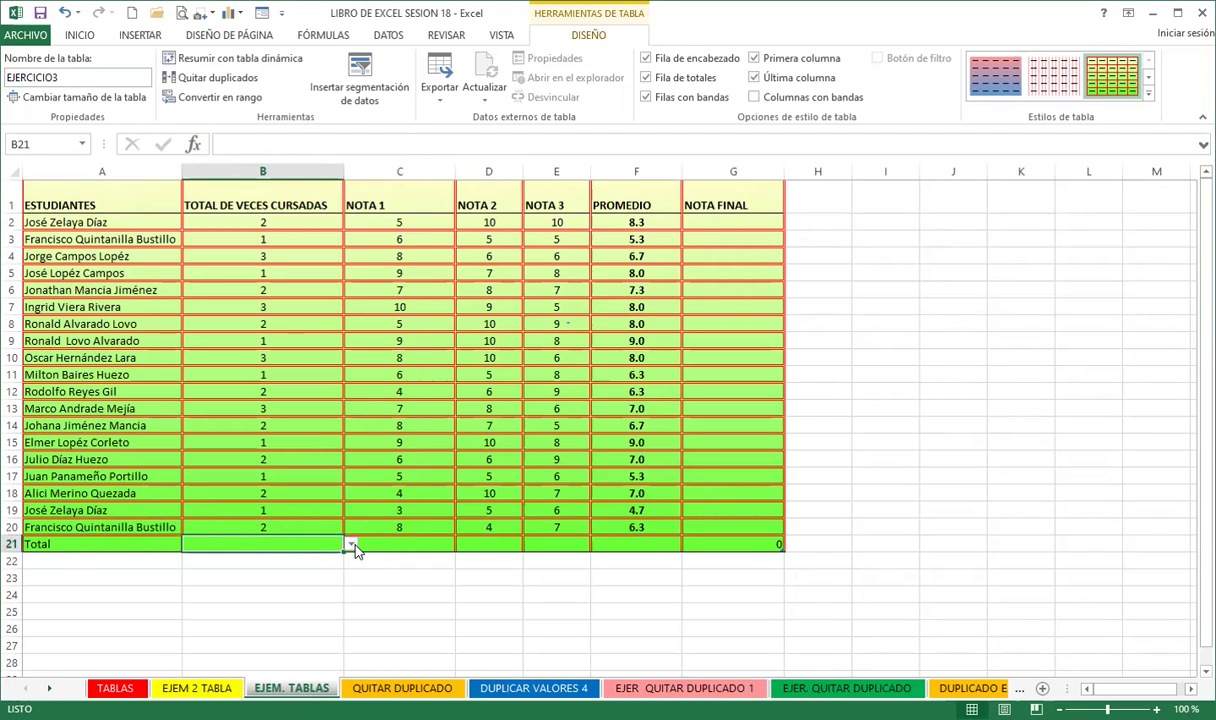
left_click(351, 544)
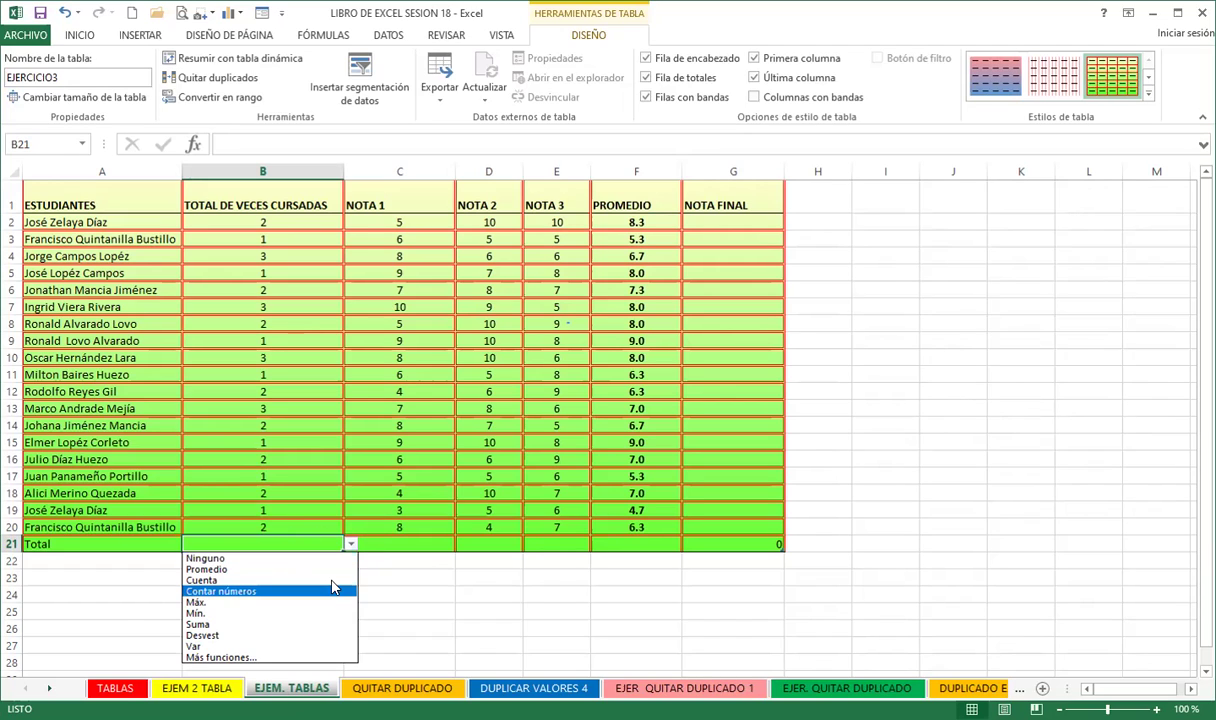
- Leave the column B total unchanged and set the NOTA 1 total in C21 to Suma
key("Escape")
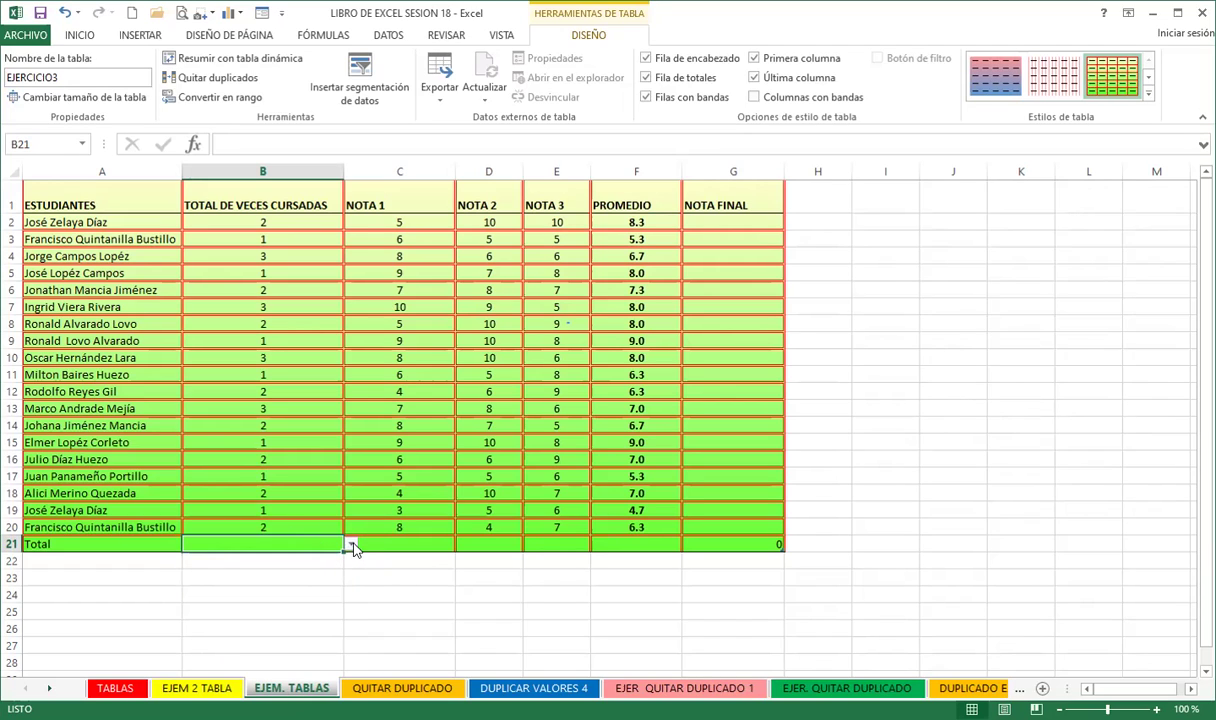
left_click(351, 545)
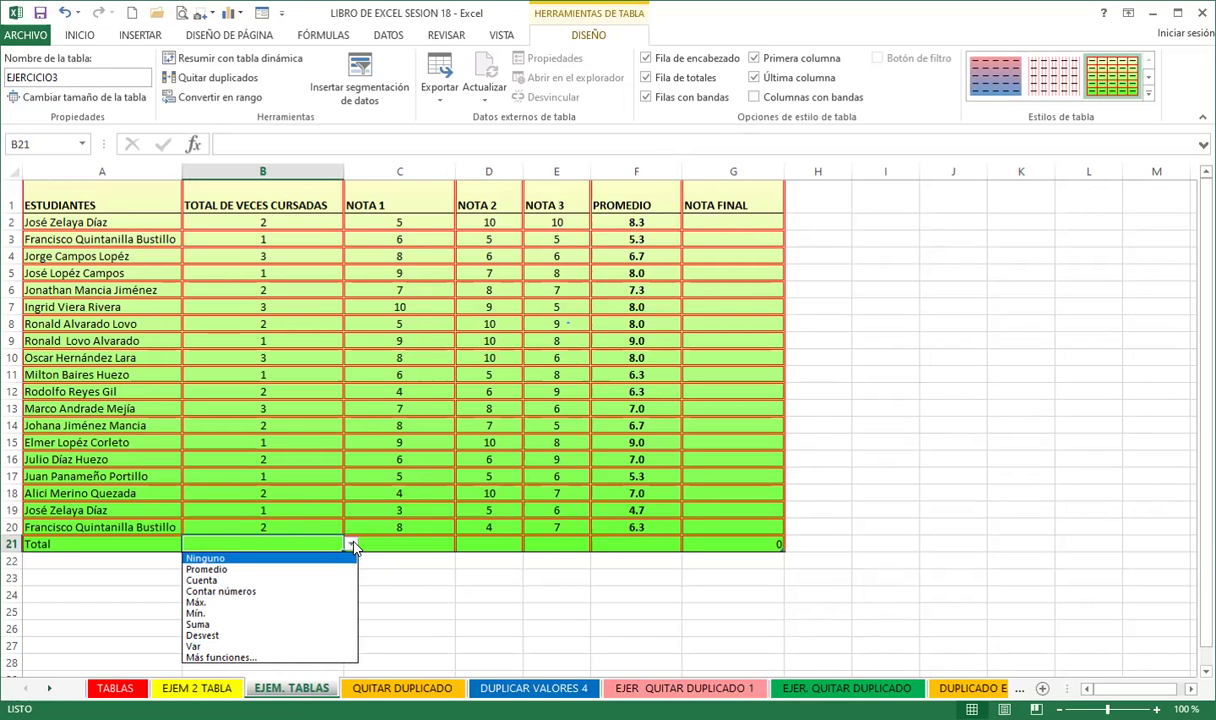
left_click(421, 543)
key("ctrl+a")
left_click(450, 540)
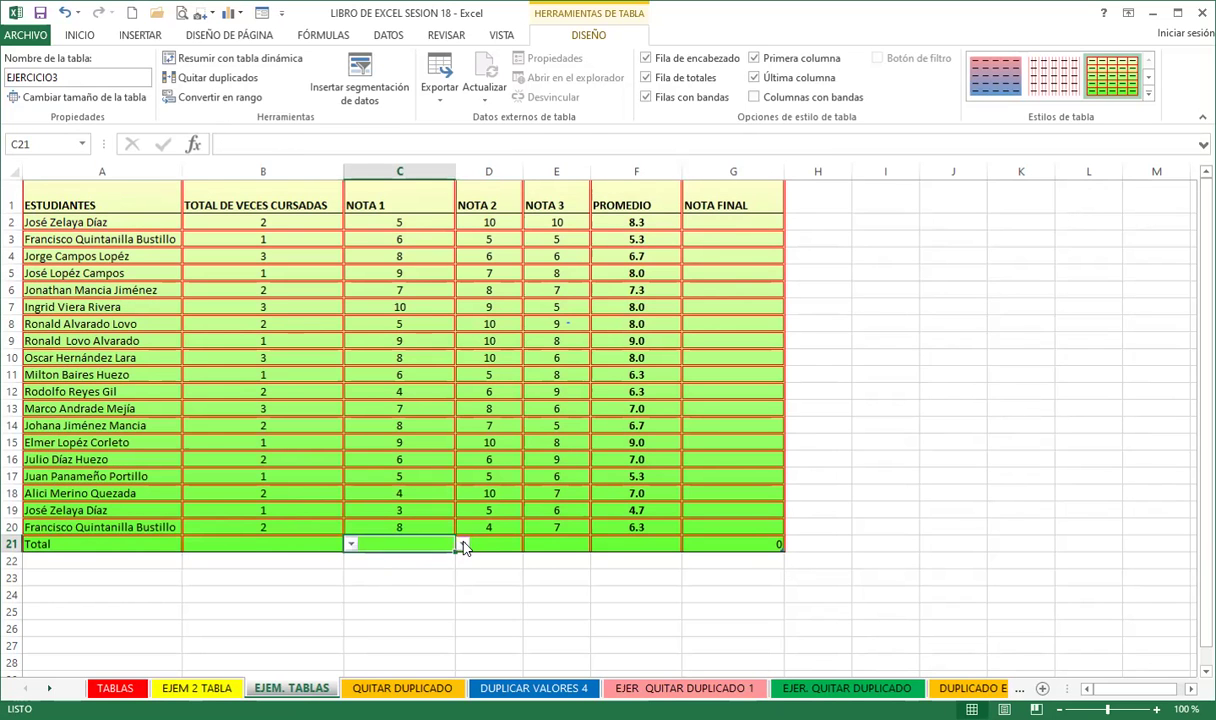
left_click(462, 543)
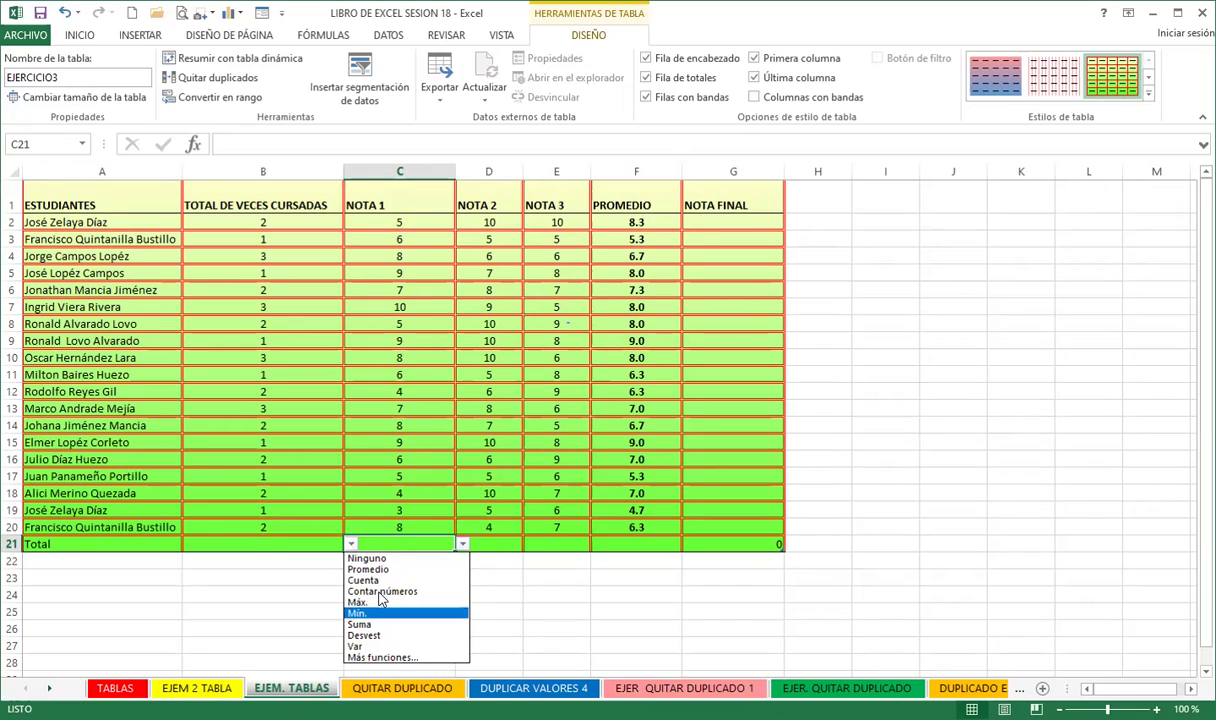
left_click(360, 624)
- Set the NOTA 2 total in D21 to Máx. and the NOTA 3 total in E21 to Mín
left_click(498, 543)
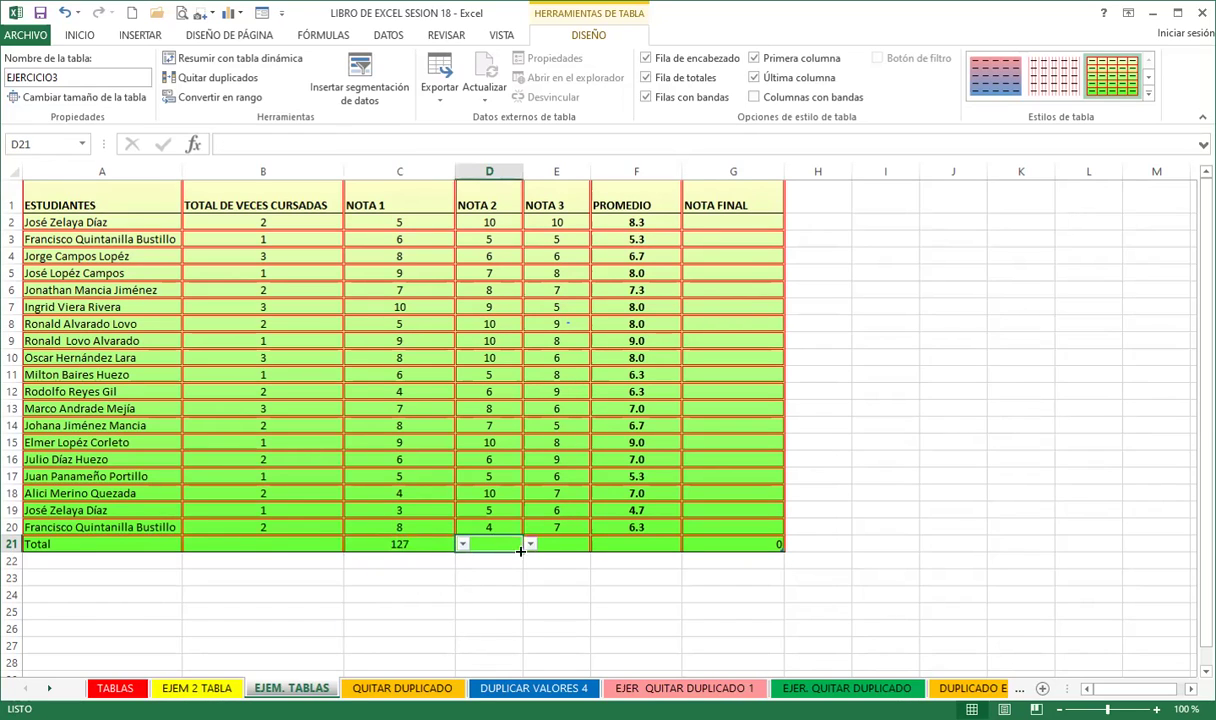
left_click(530, 543)
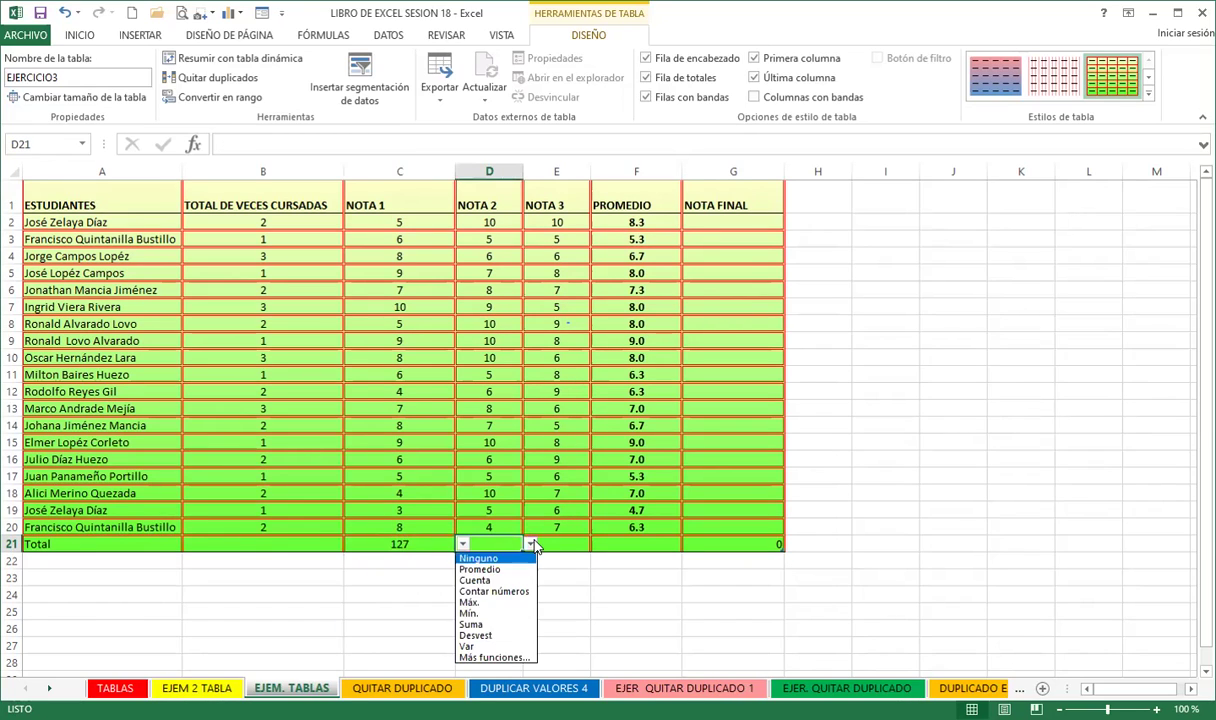
left_click(468, 602)
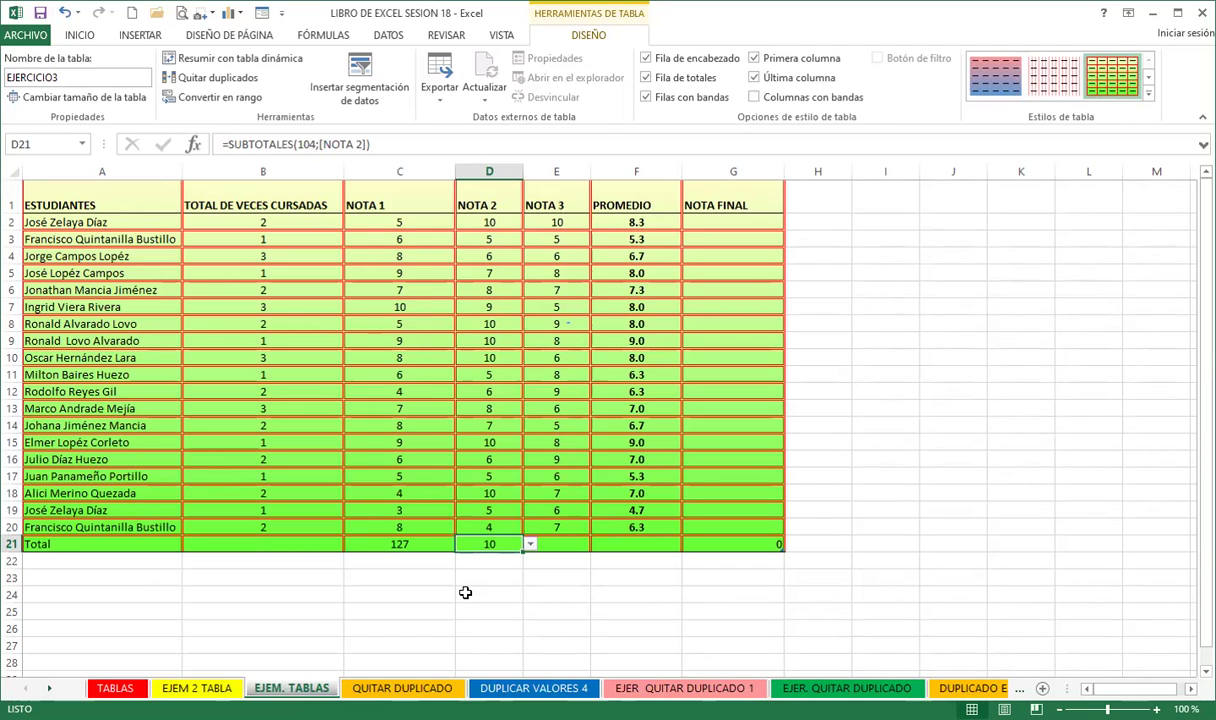
left_click(557, 545)
left_click(597, 544)
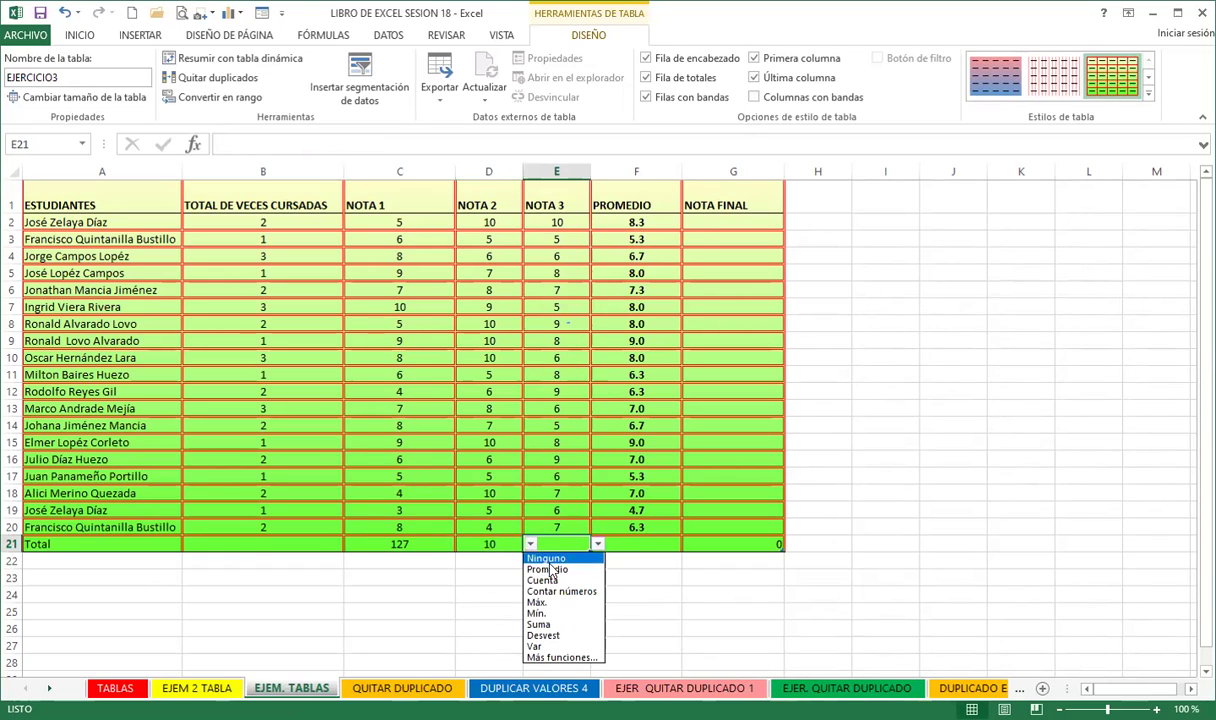
left_click(540, 612)
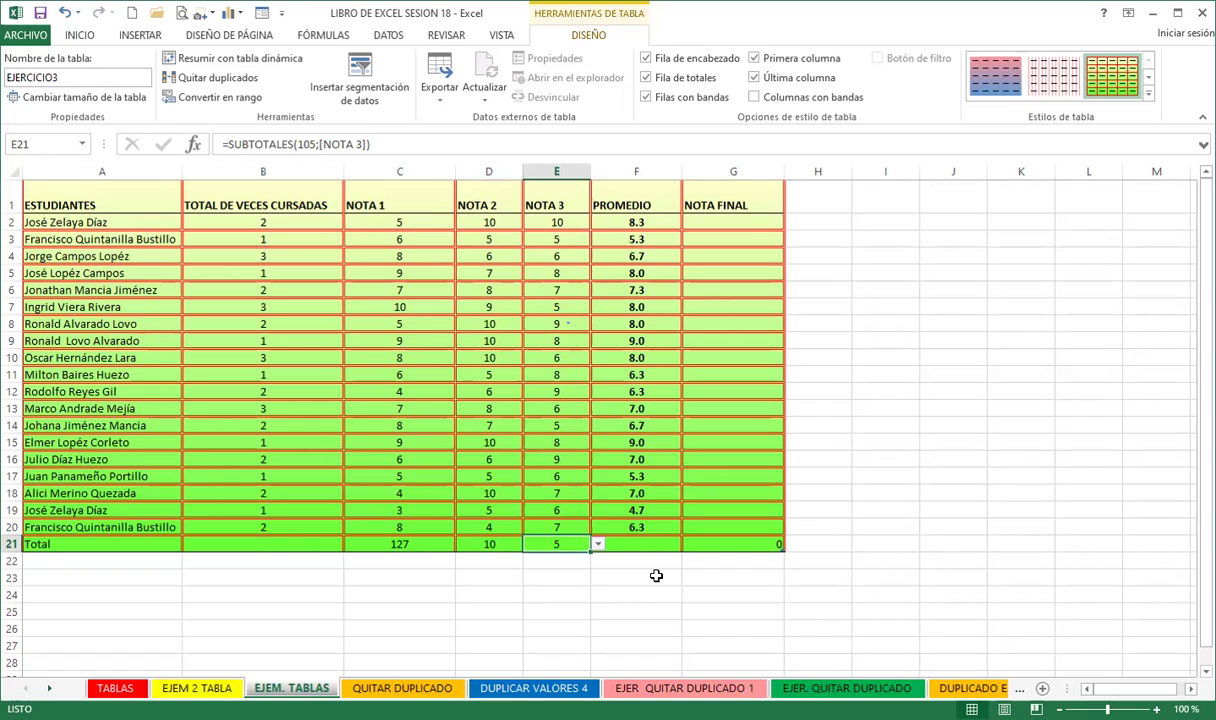
left_click(737, 226)
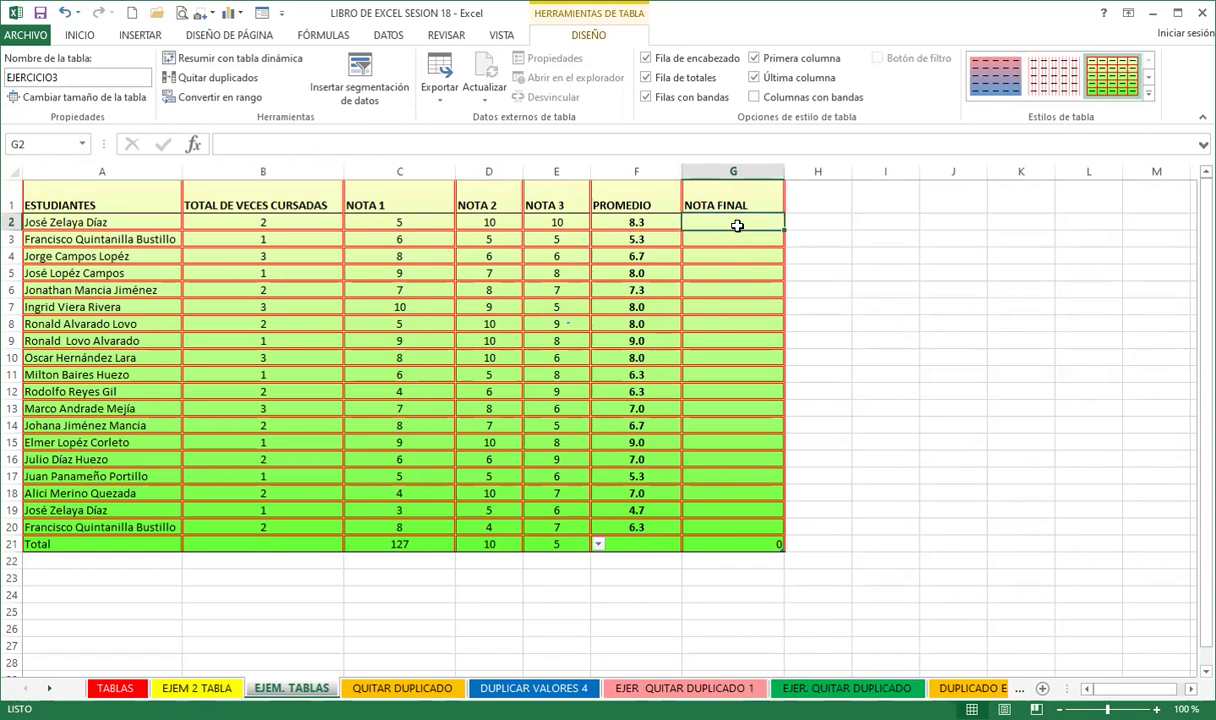
type("?")
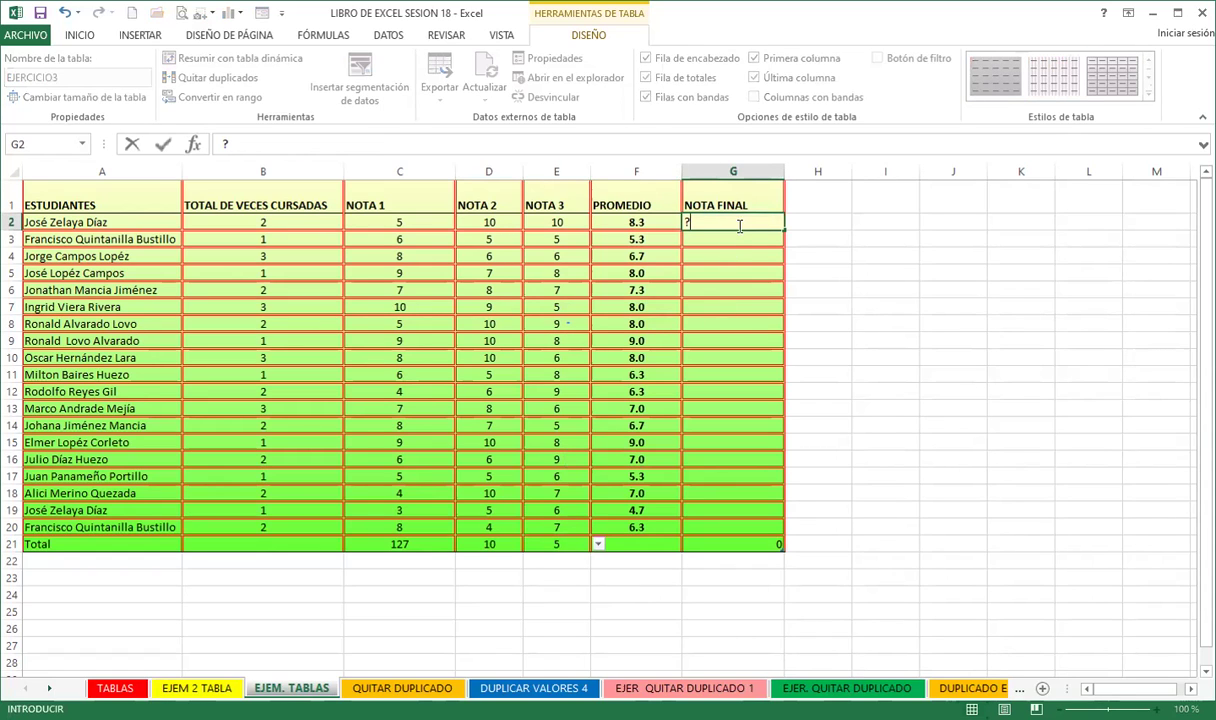
key("BackSpace")
type("=")
type("SI")
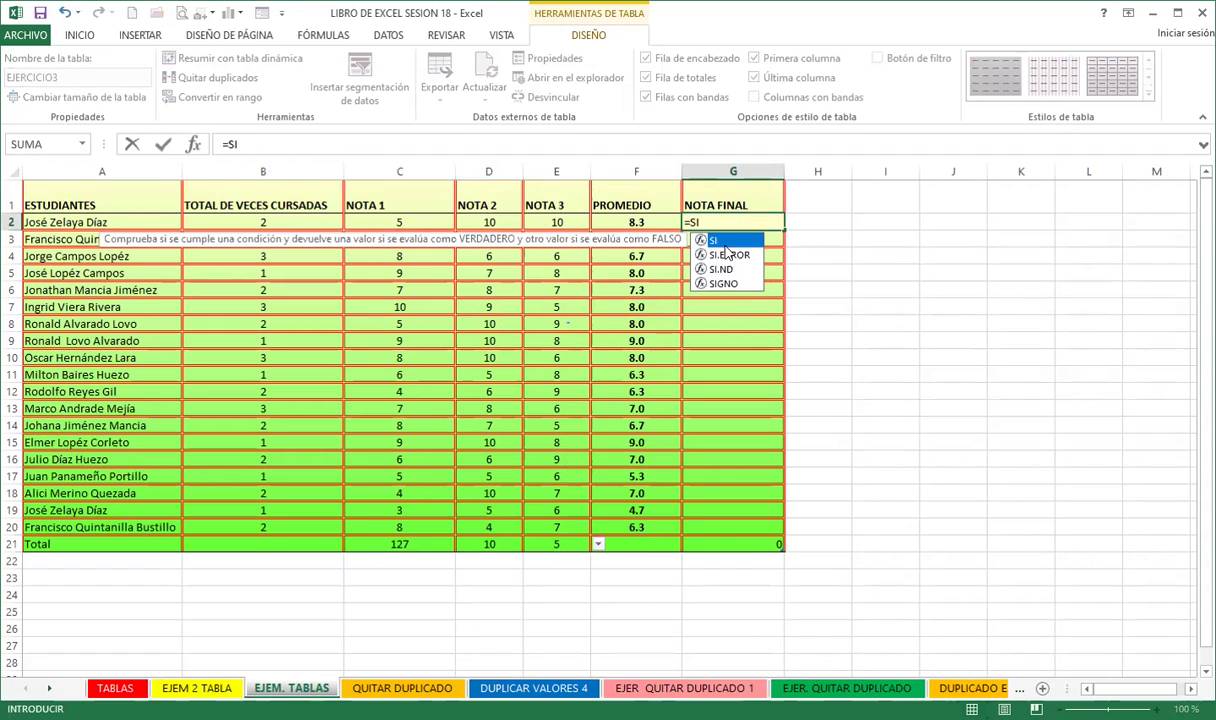
type("(")
left_click(647, 225)
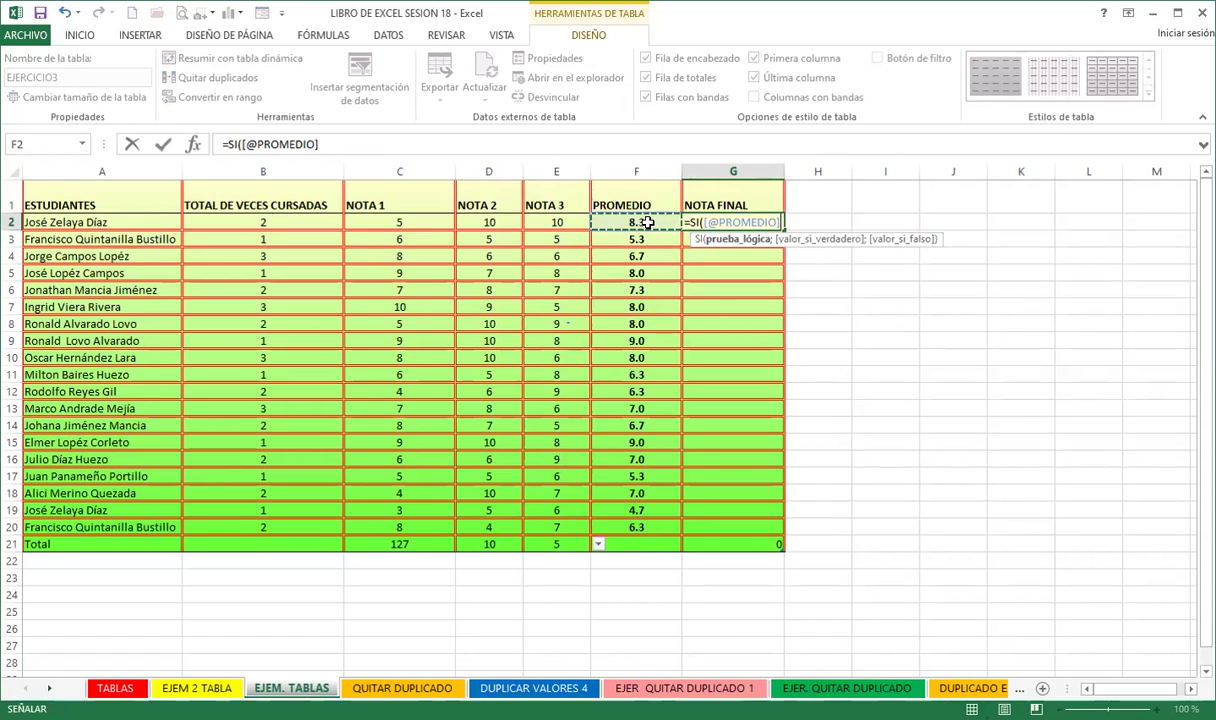
type(">=6;\"APROBADO!")
key("BackSpace")
type("\"")
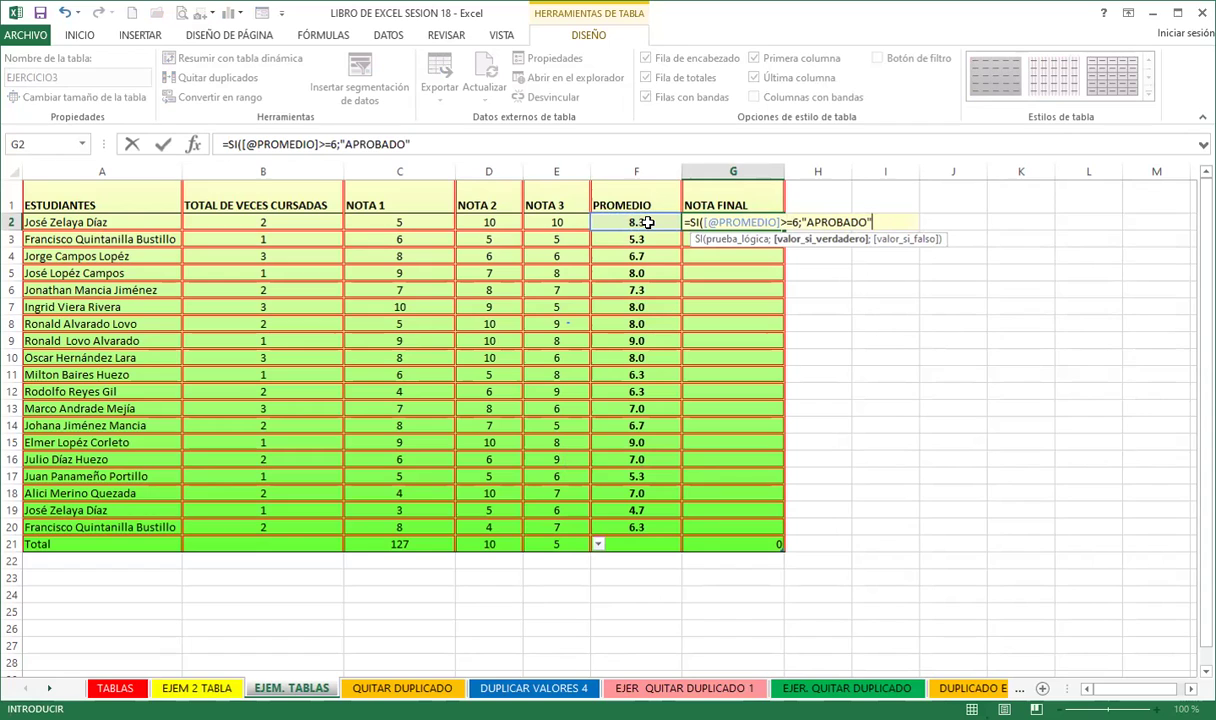
type(";\"")
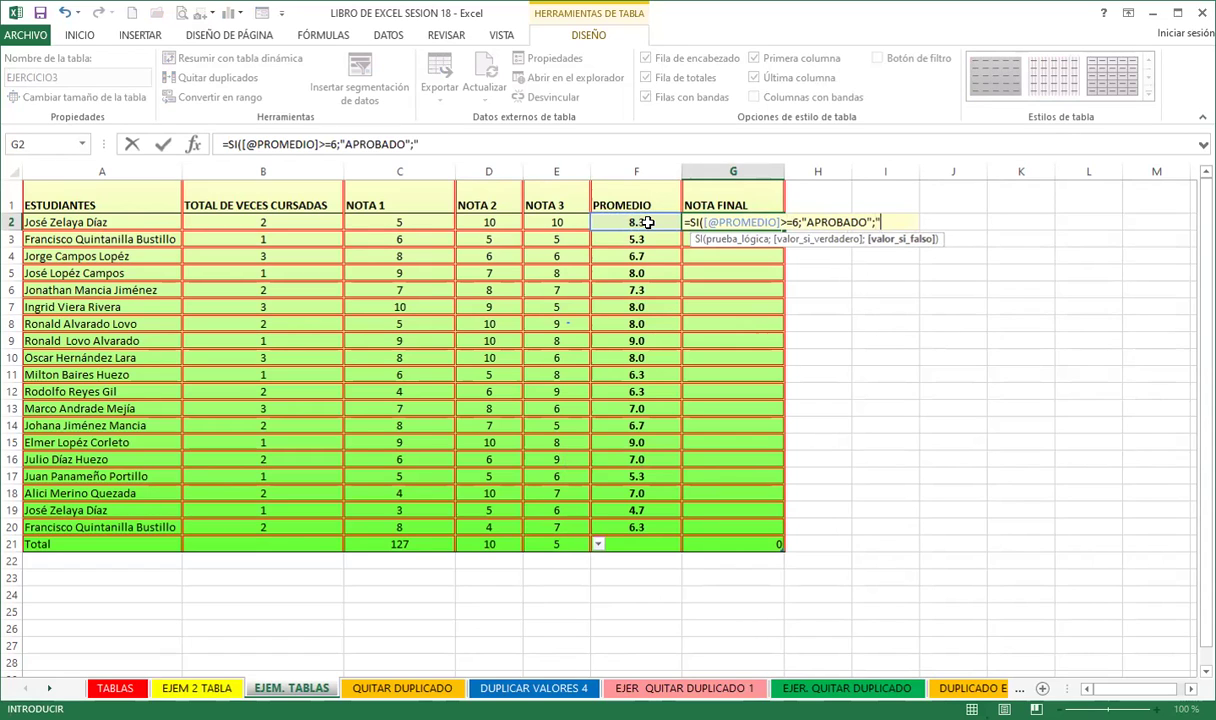
type("REPROBADO\"")
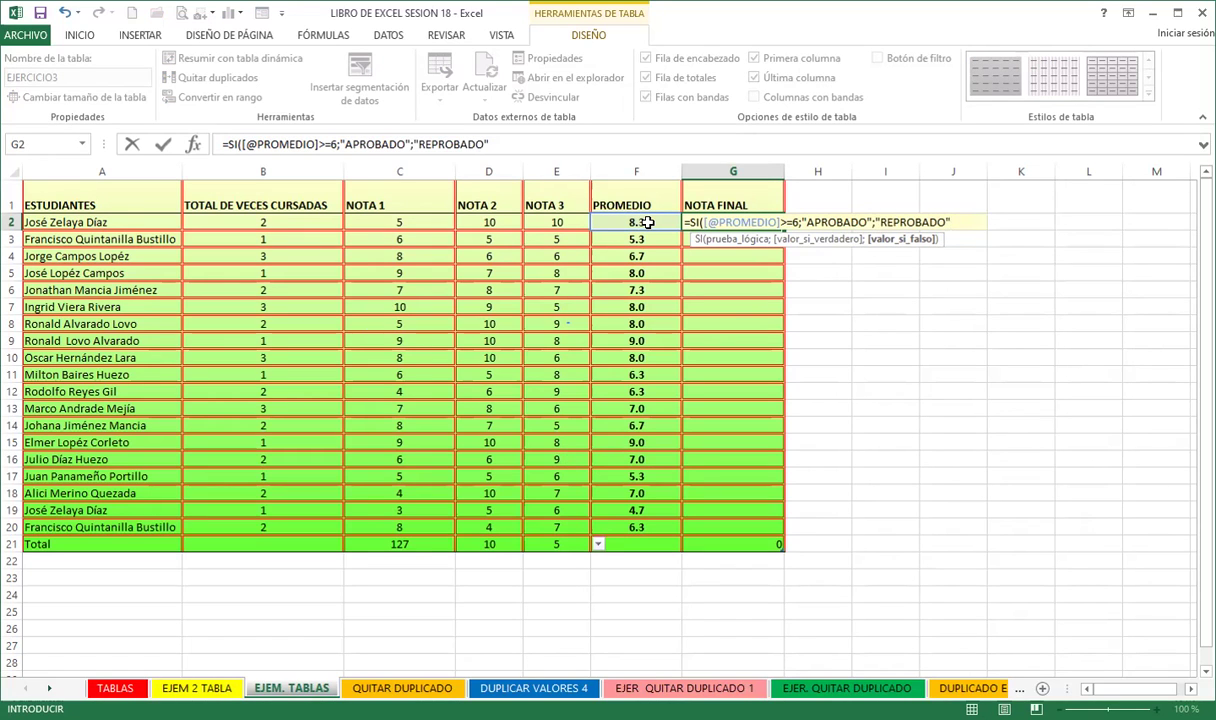
type(")")
key("Return")
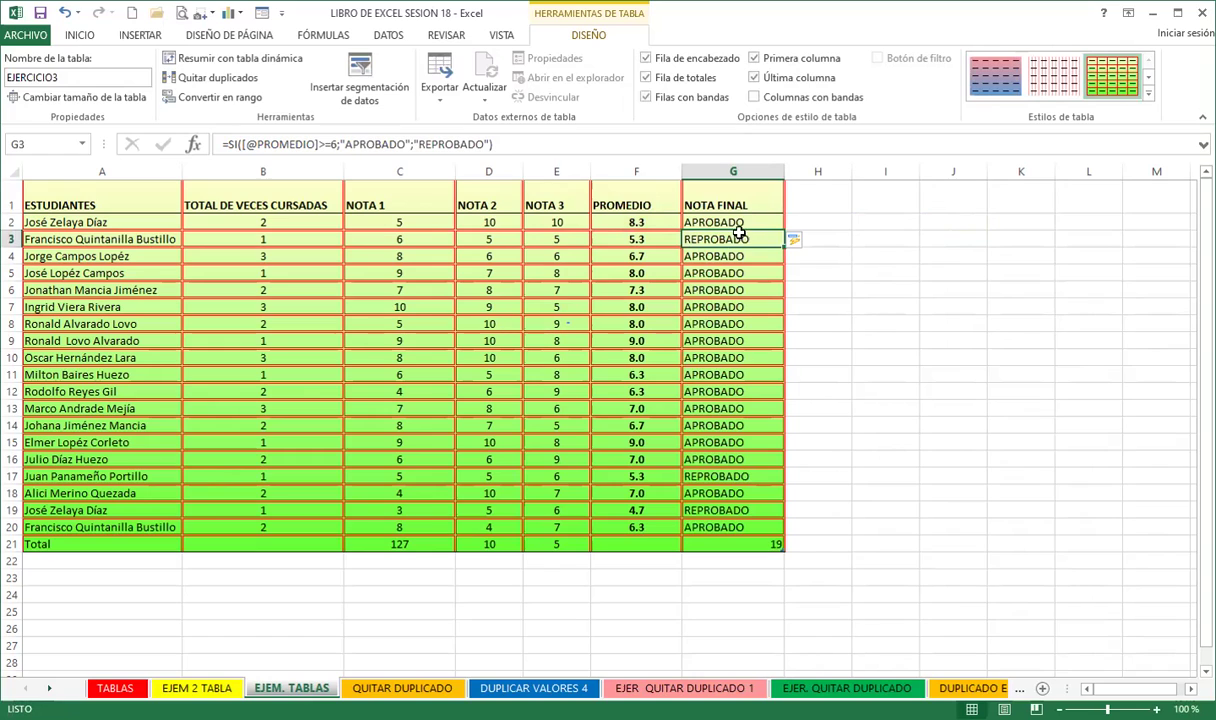
left_click(748, 224)
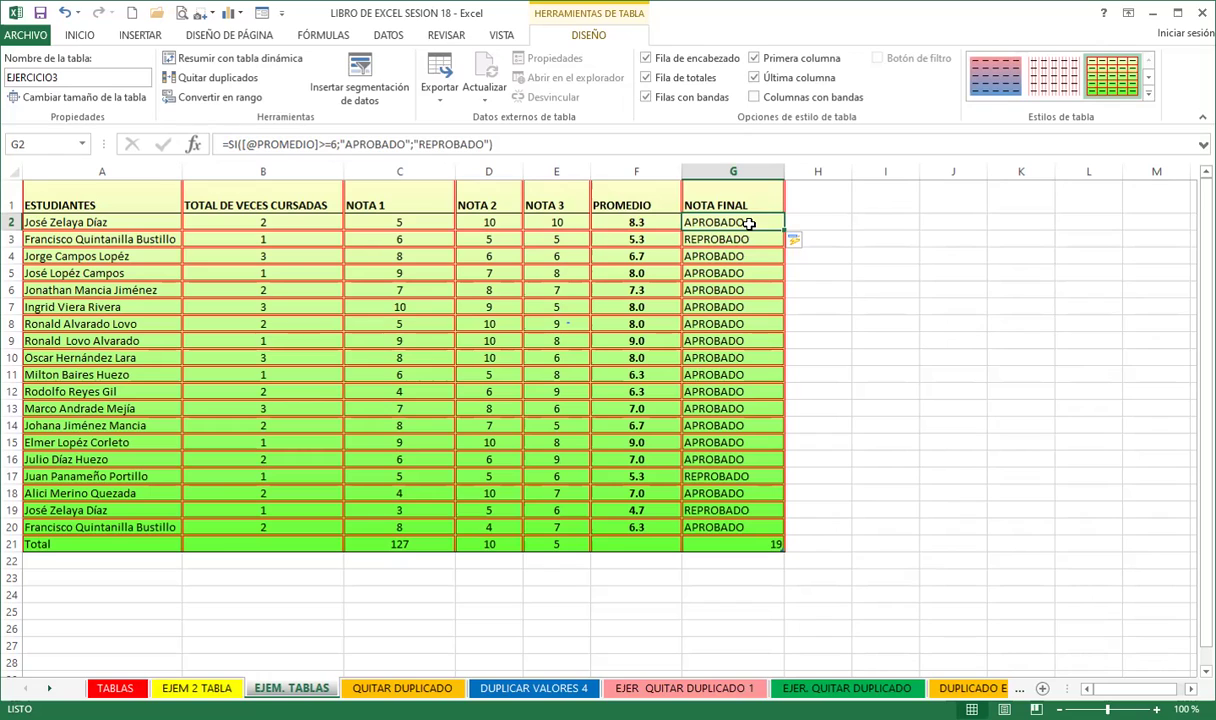
left_click(375, 255)
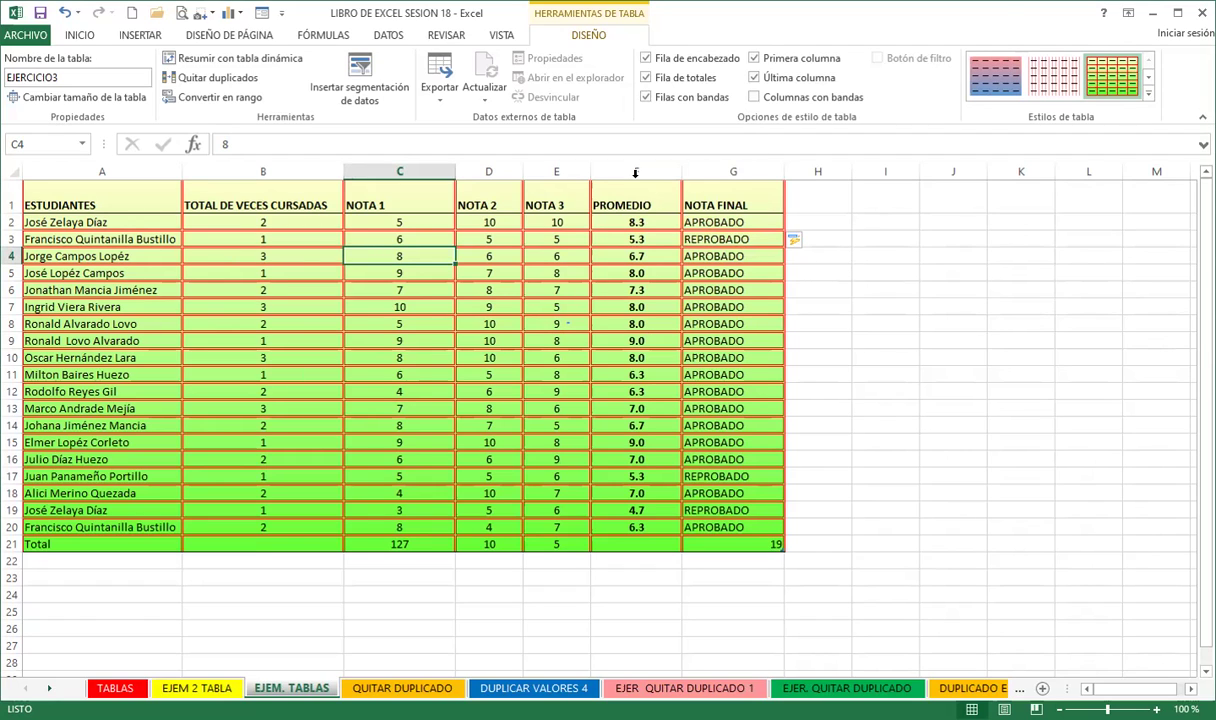
left_click(717, 221)
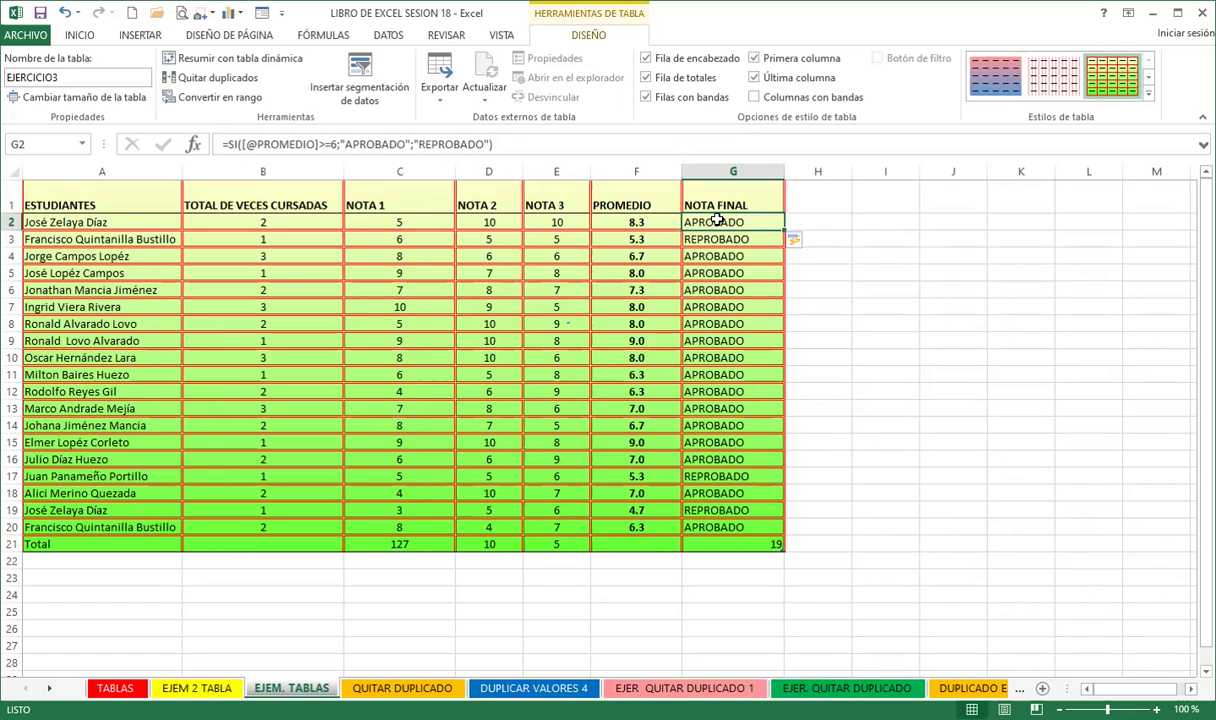
left_click(749, 289)
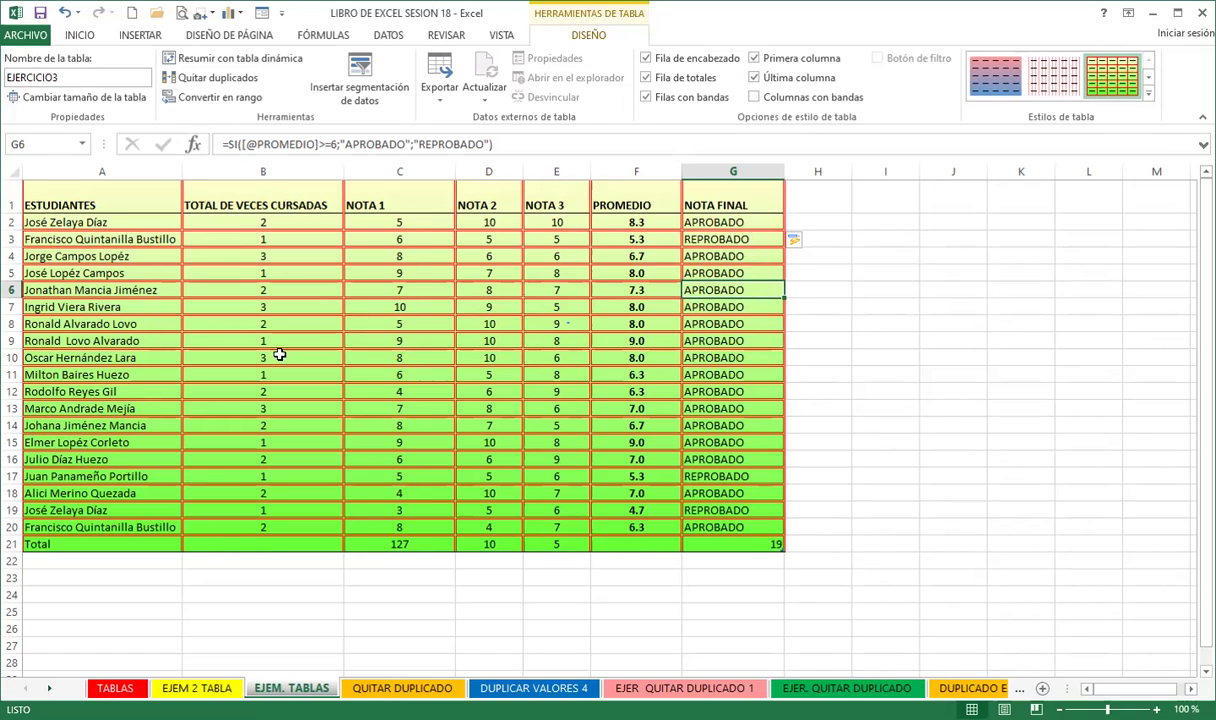
- Go to the QUITAR DUPLICADO sheet, select a cell in the PAÍS list and show the DATOS ribbon
left_click(395, 688)
left_click(220, 362)
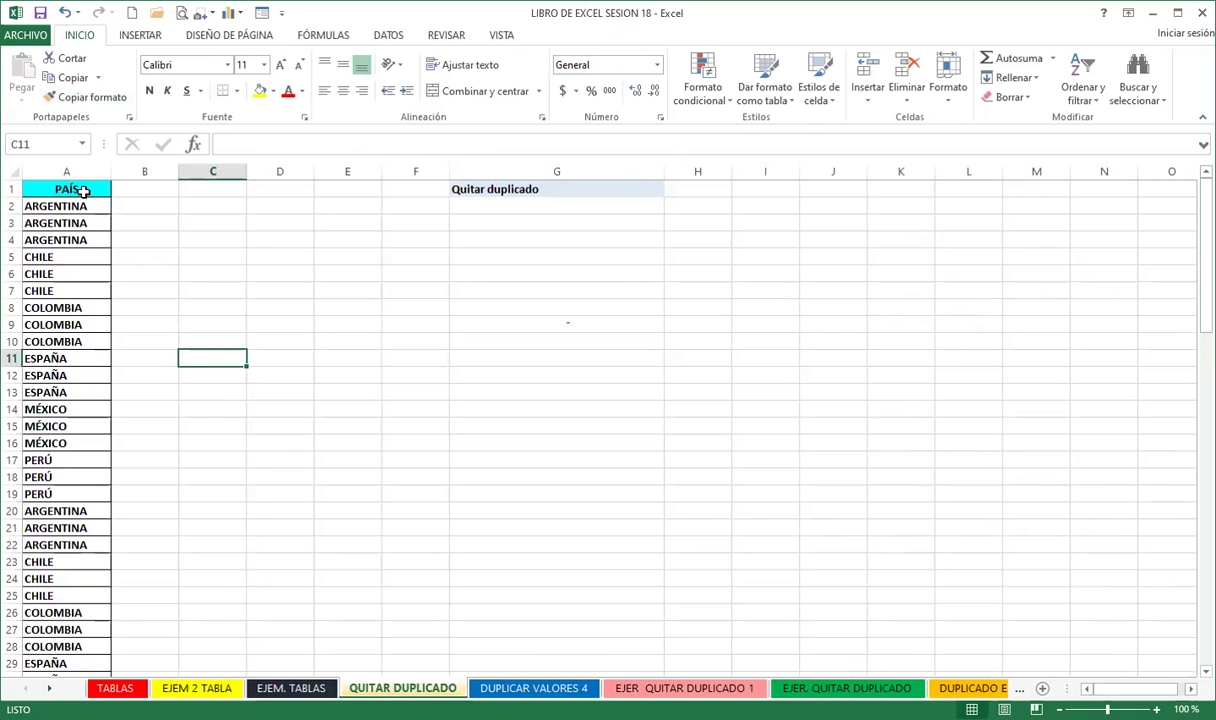
left_click(291, 688)
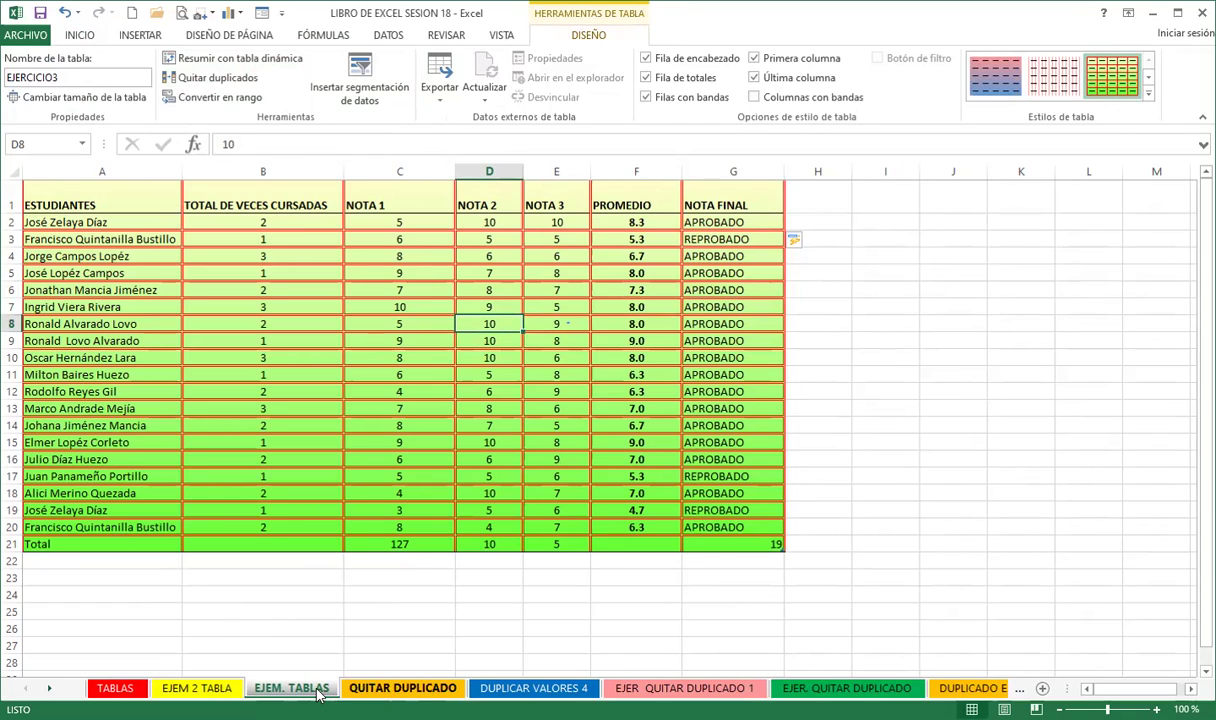
left_click(410, 688)
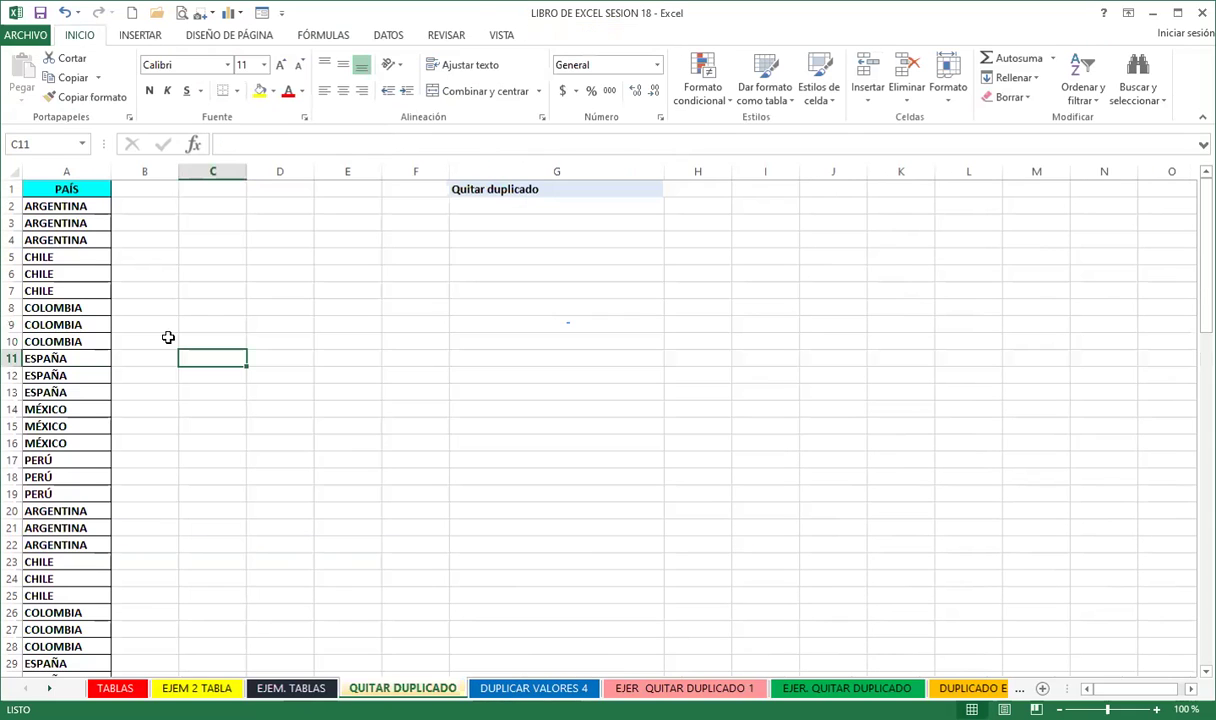
left_click(77, 291)
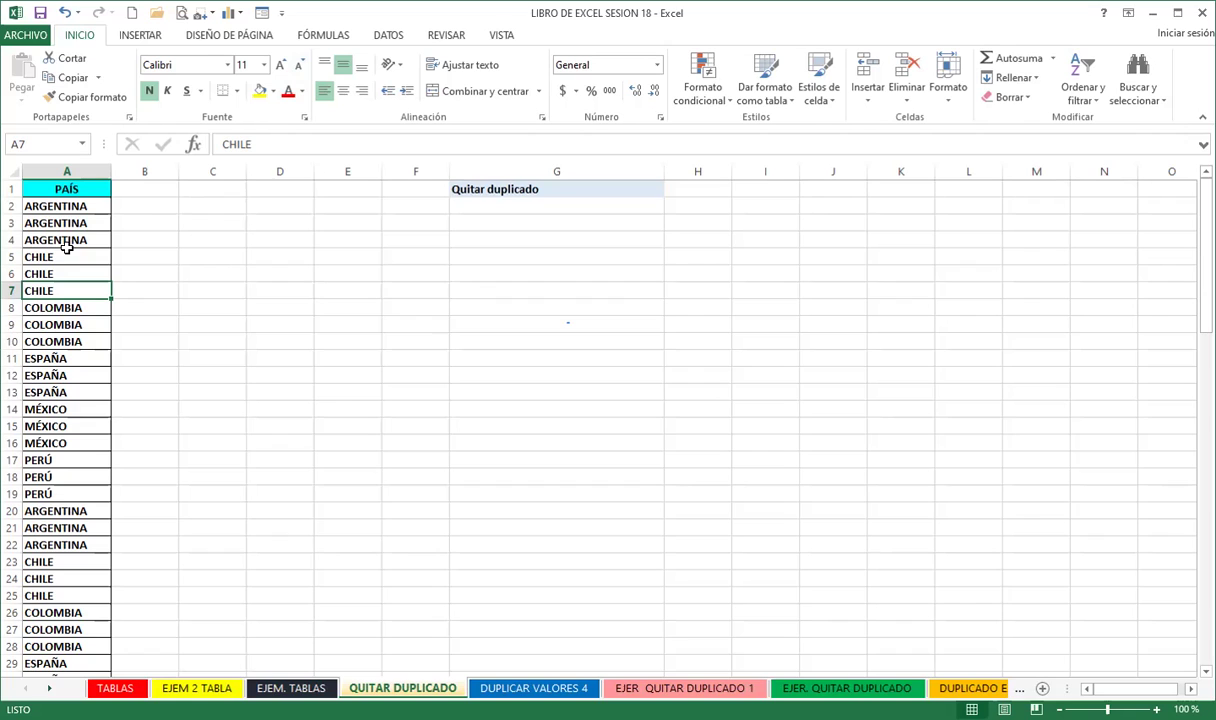
left_click(389, 36)
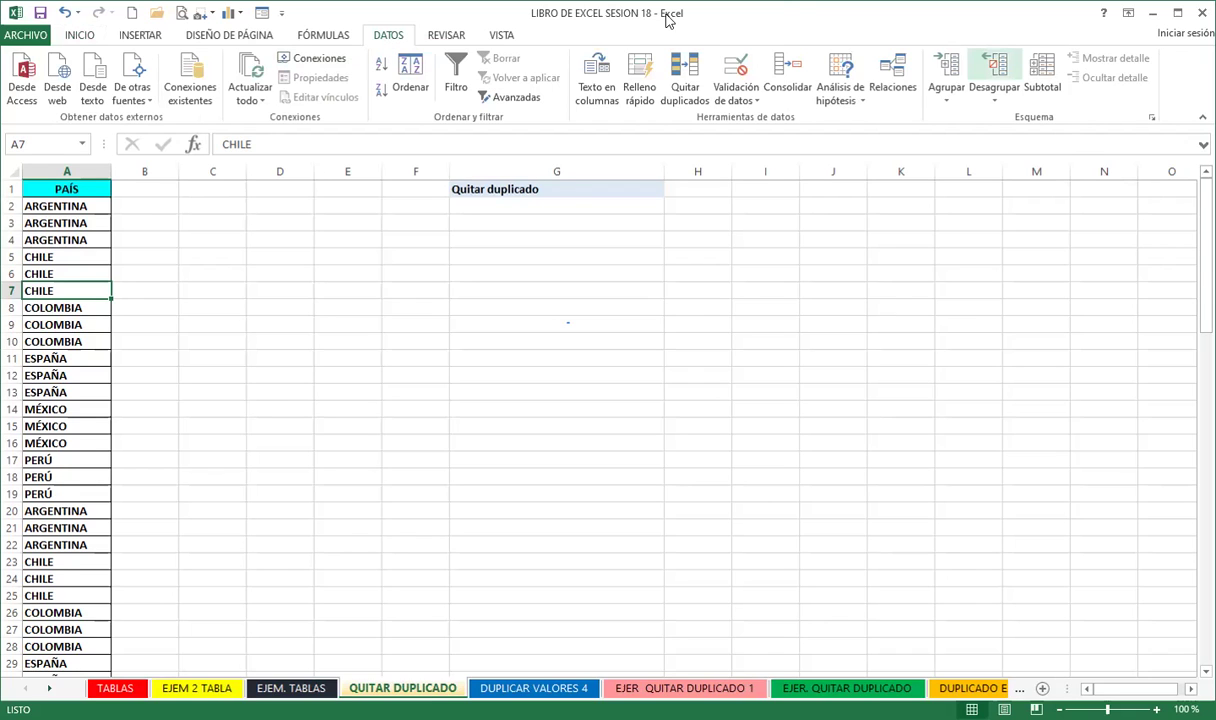
- Run Quitar duplicados on the PAÍS column with headers, leaving six unique countries
left_click(693, 73)
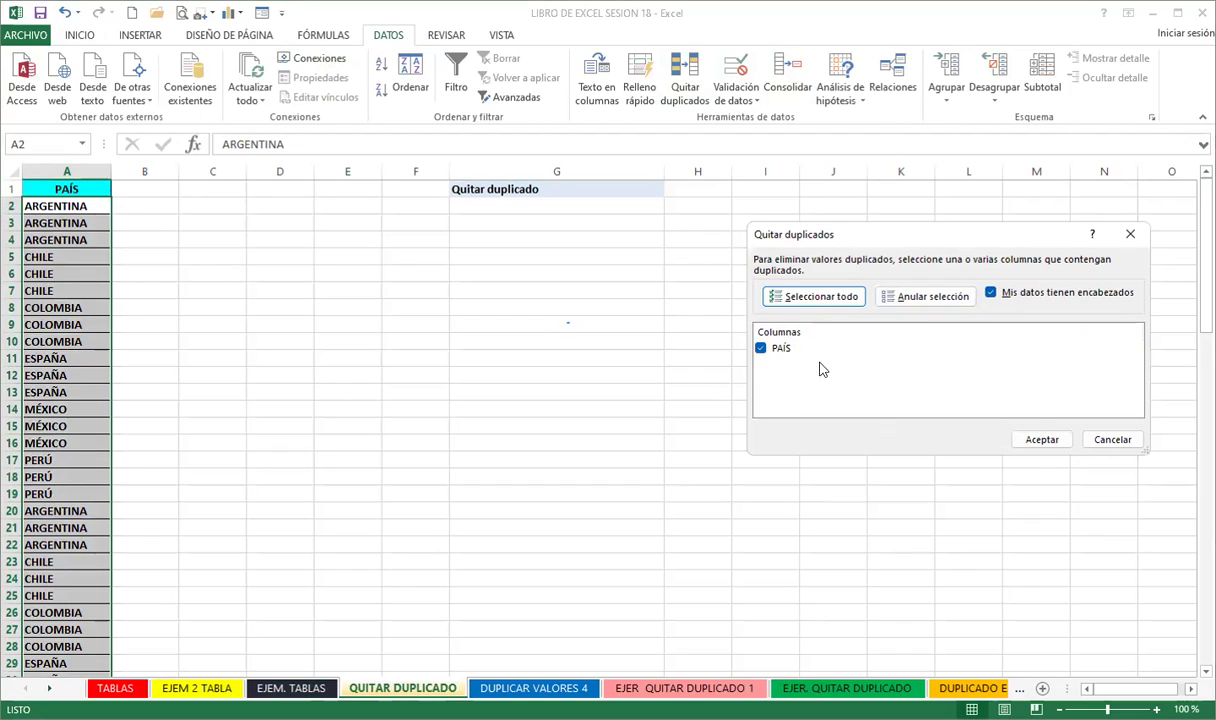
left_click(989, 412)
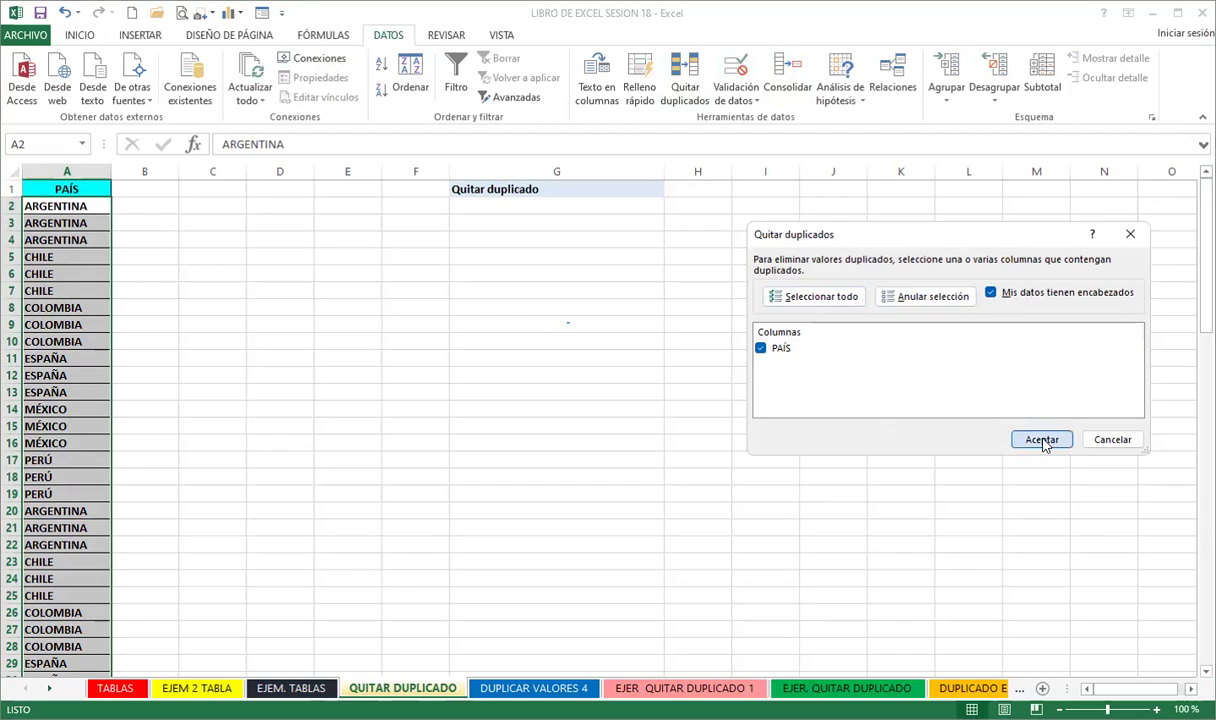
key("Return")
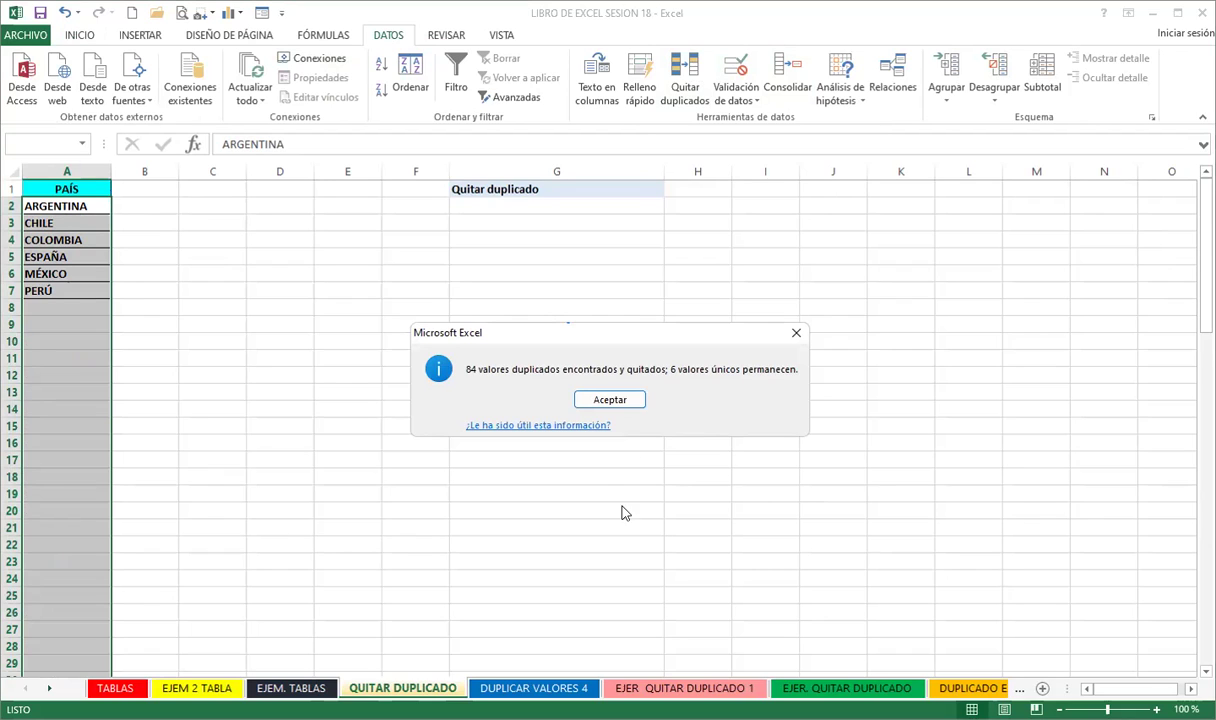
- Dismiss the duplicate-removal summary and move to the DUPLICAR VALORES 4 sheet, selecting blank cell D9
left_click(605, 396)
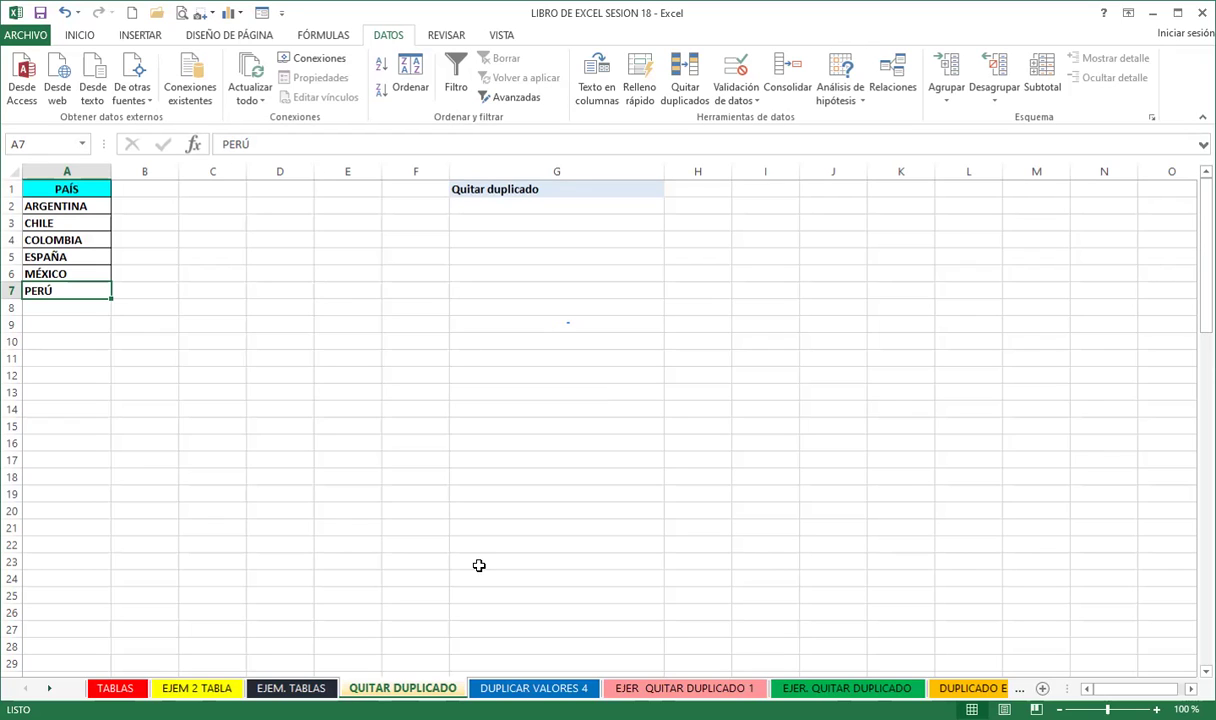
key("ctrl+Page_Down")
left_click(298, 362)
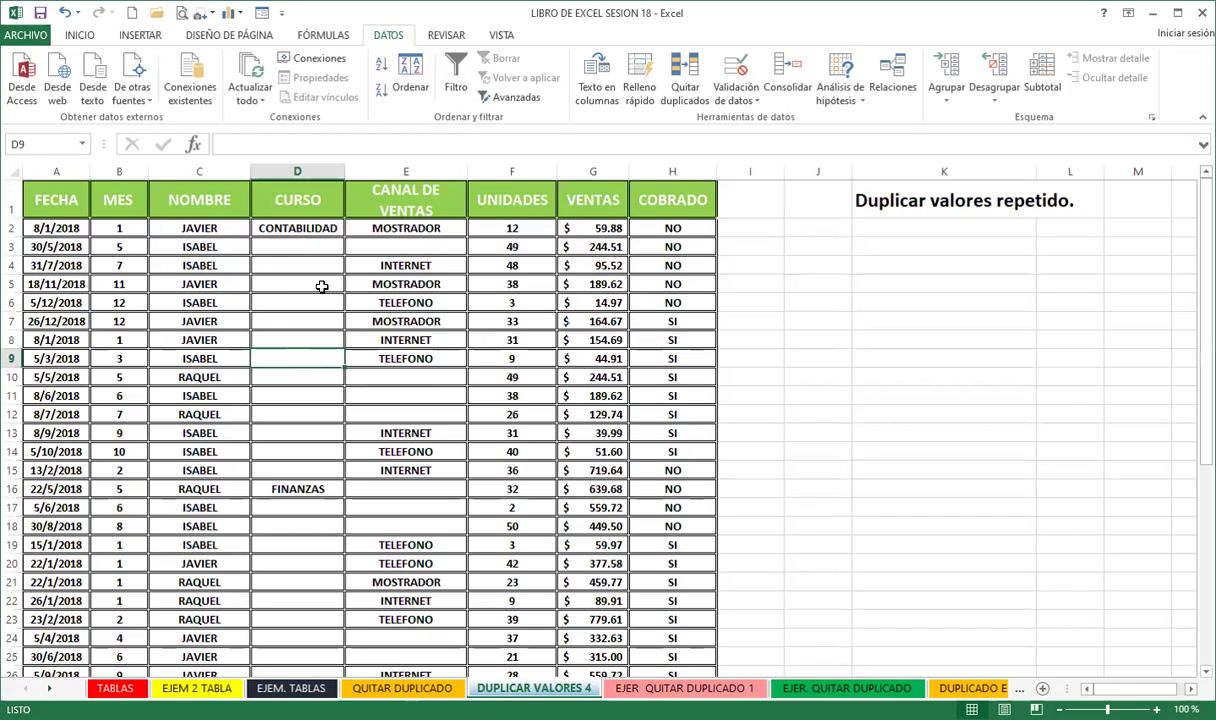
- Review the CURSO column's courses: CONTABILIDAD in D2, then FINANZAS and AUDITORIA further down
left_click(318, 283)
left_click(290, 227)
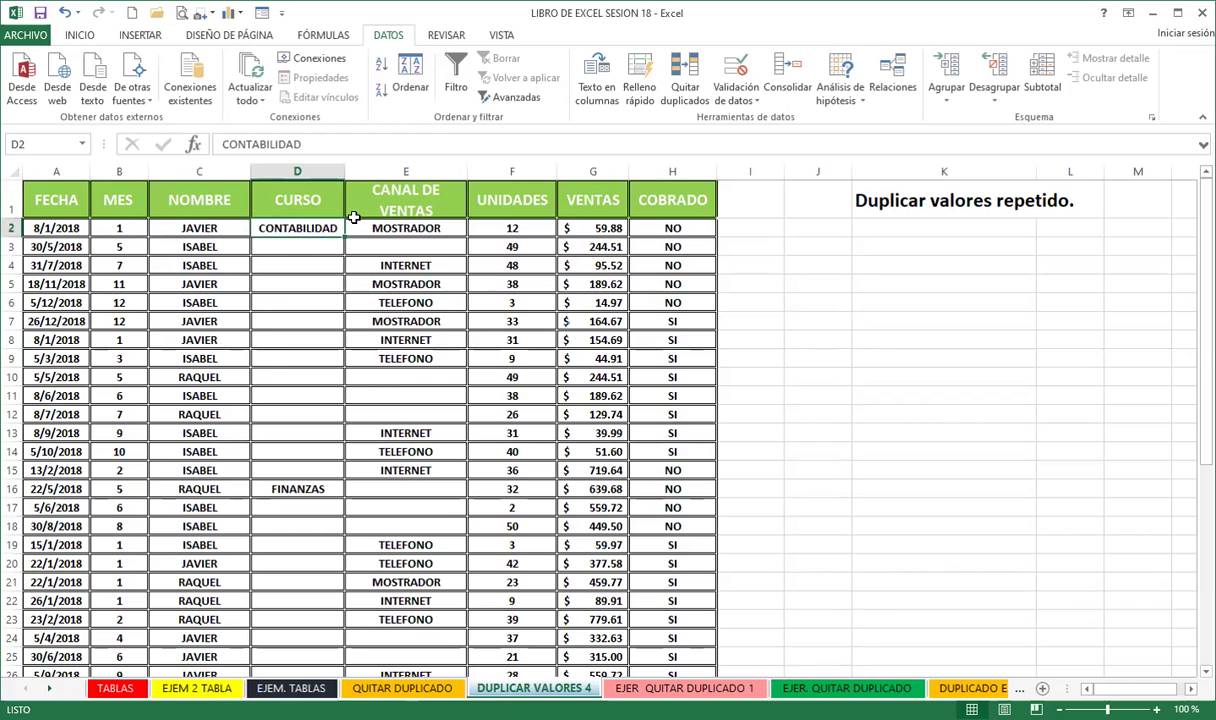
key("ctrl+Down")
scroll(157, 470, "down", 4)
key("ctrl+Down")
scroll(300, 495, "down", 7)
scroll(301, 506, "up", 3)
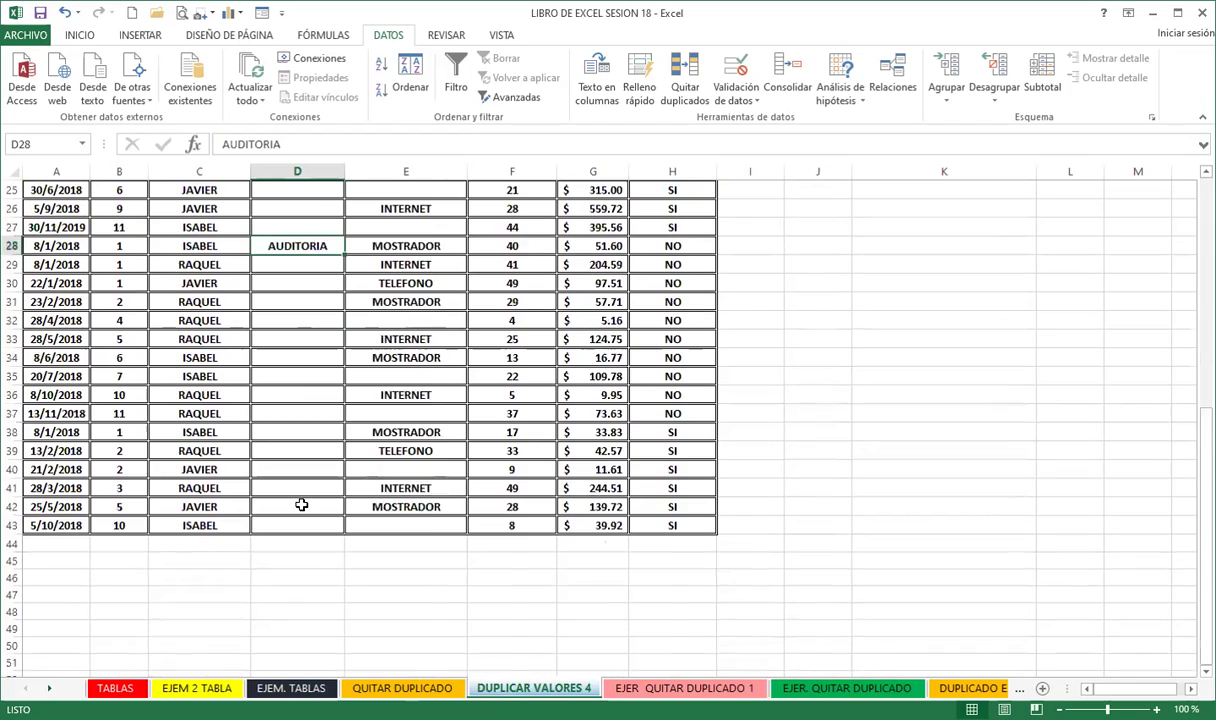
scroll(300, 500, "up", 8)
- Try filling CONTABILIDAD down, undo it twice, then select the CURSO cells D2:D43
left_click(288, 227)
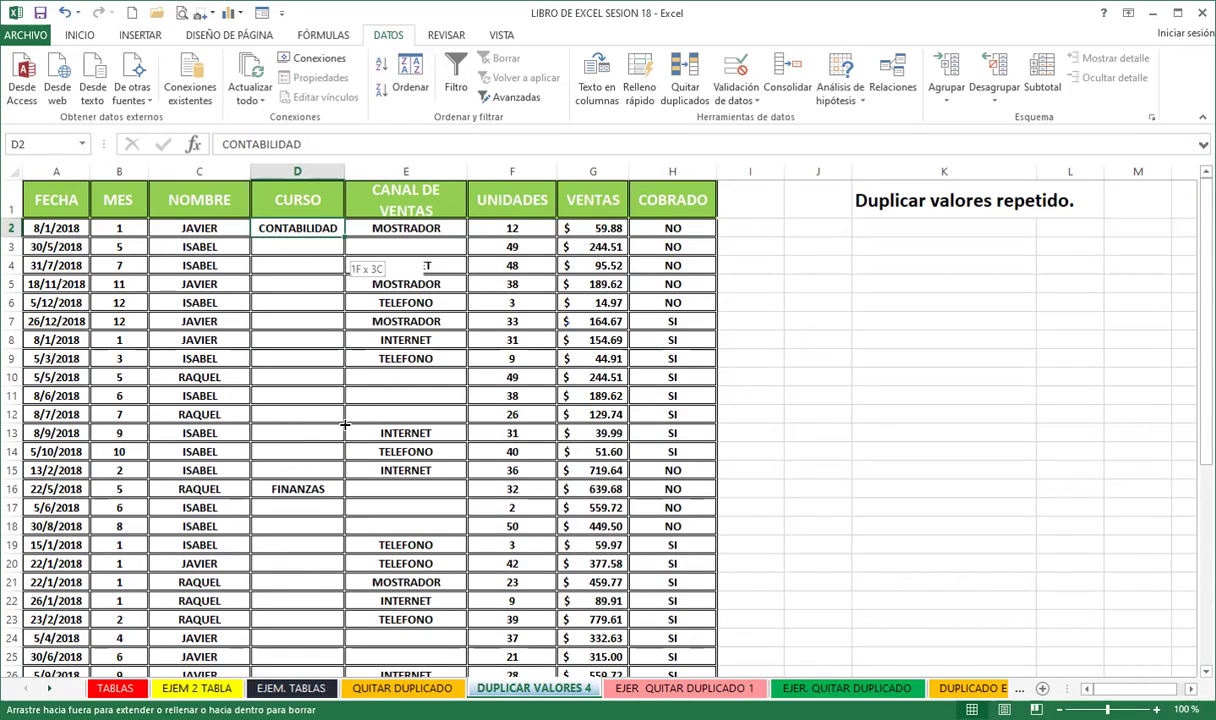
mouse_move(341, 238)
left_mouse_down()
mouse_move(322, 468)
mouse_move(343, 496)
mouse_move(320, 497)
left_mouse_up()
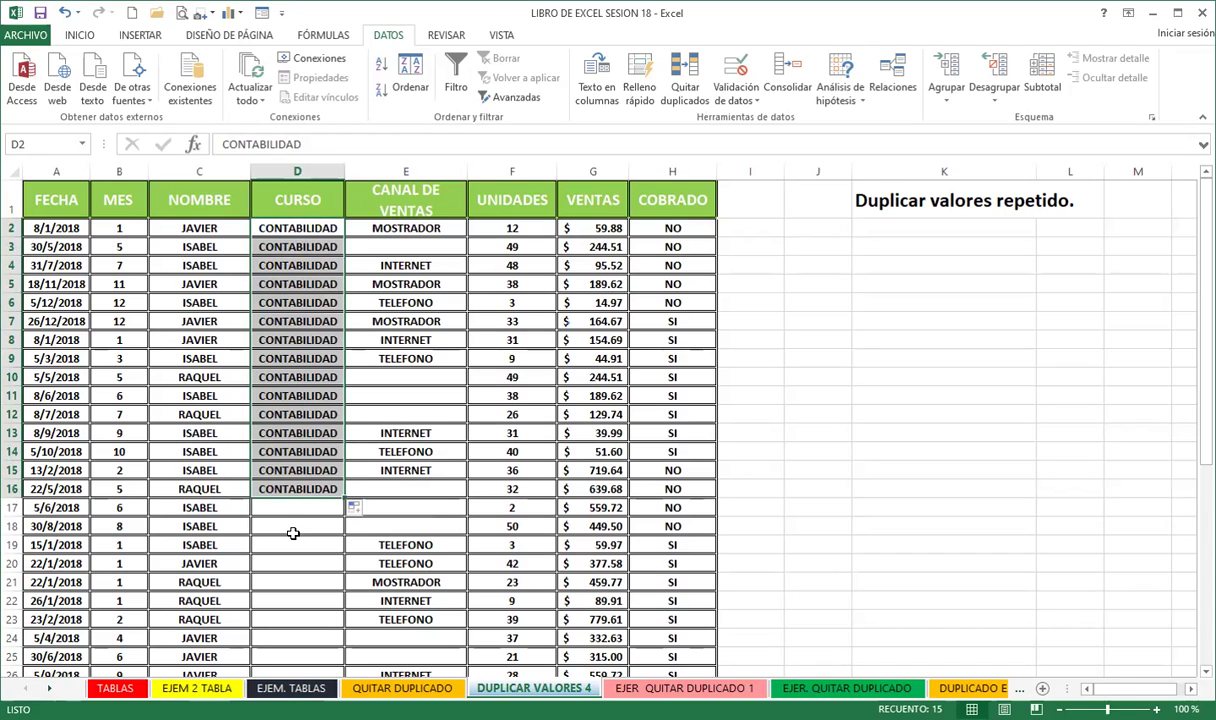
key("ctrl+z")
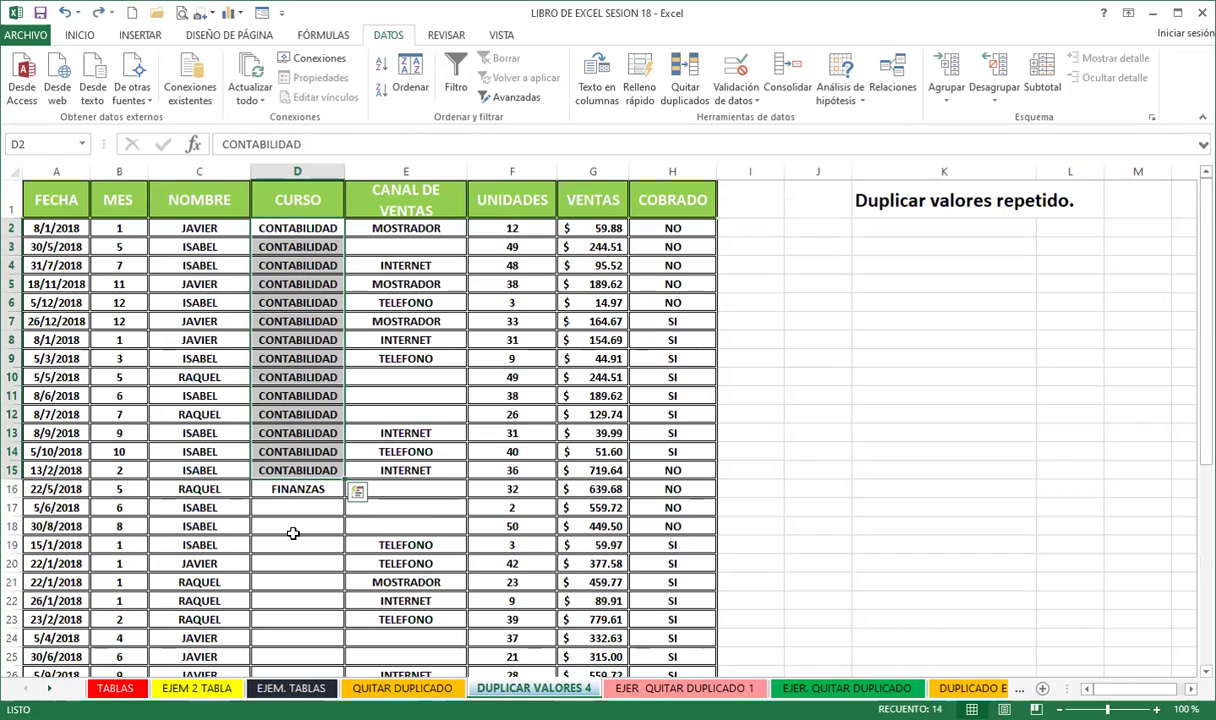
key("ctrl+z")
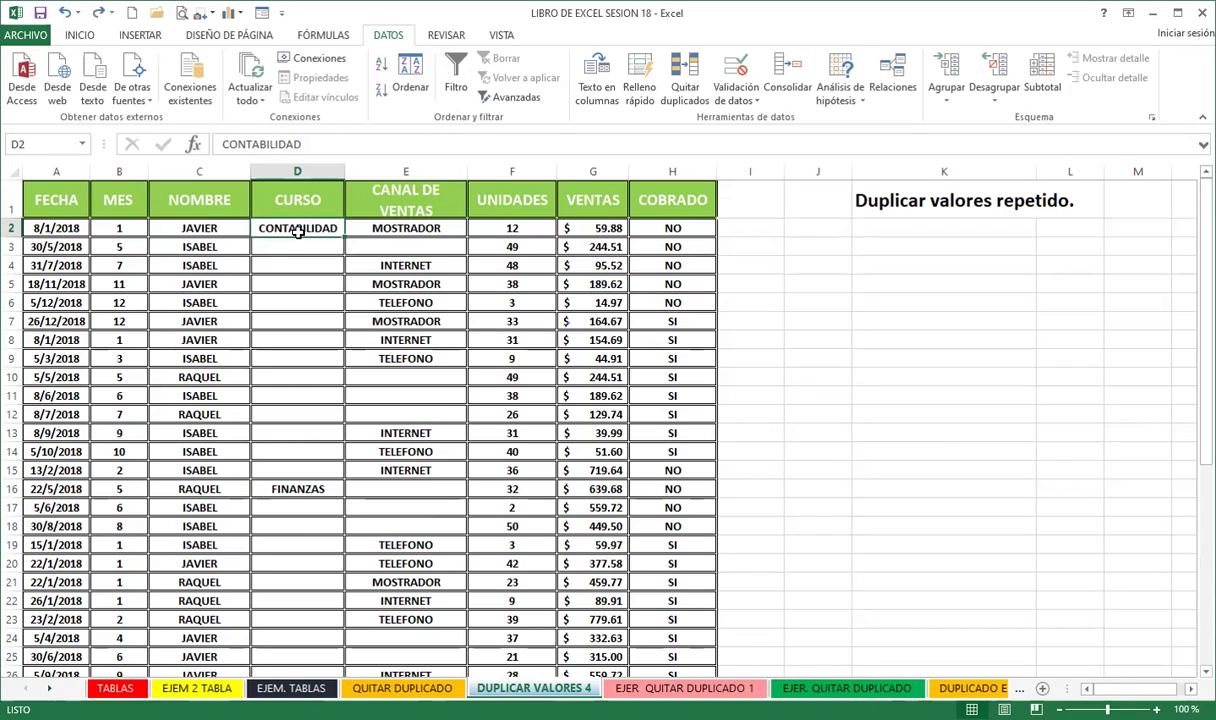
mouse_move(297, 230)
left_mouse_down()
mouse_move(160, 668)
mouse_move(283, 676)
left_mouse_up()
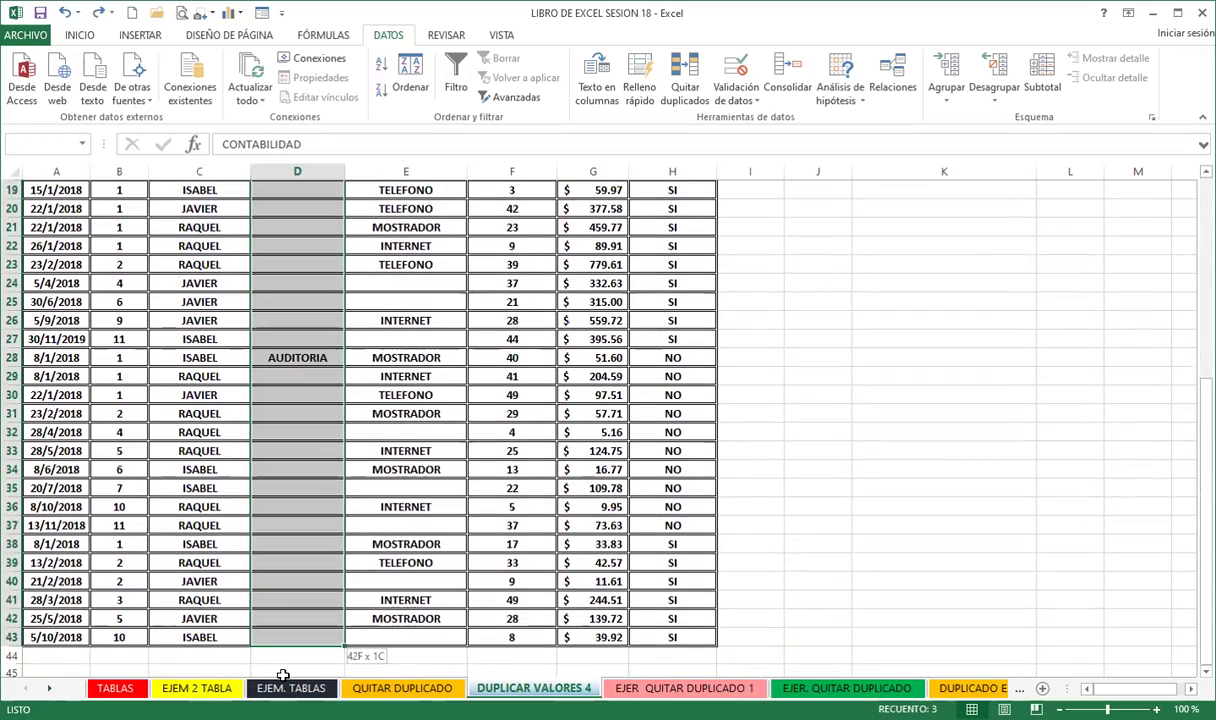
scroll(305, 487, "up", 5)
scroll(320, 495, "up", 1)
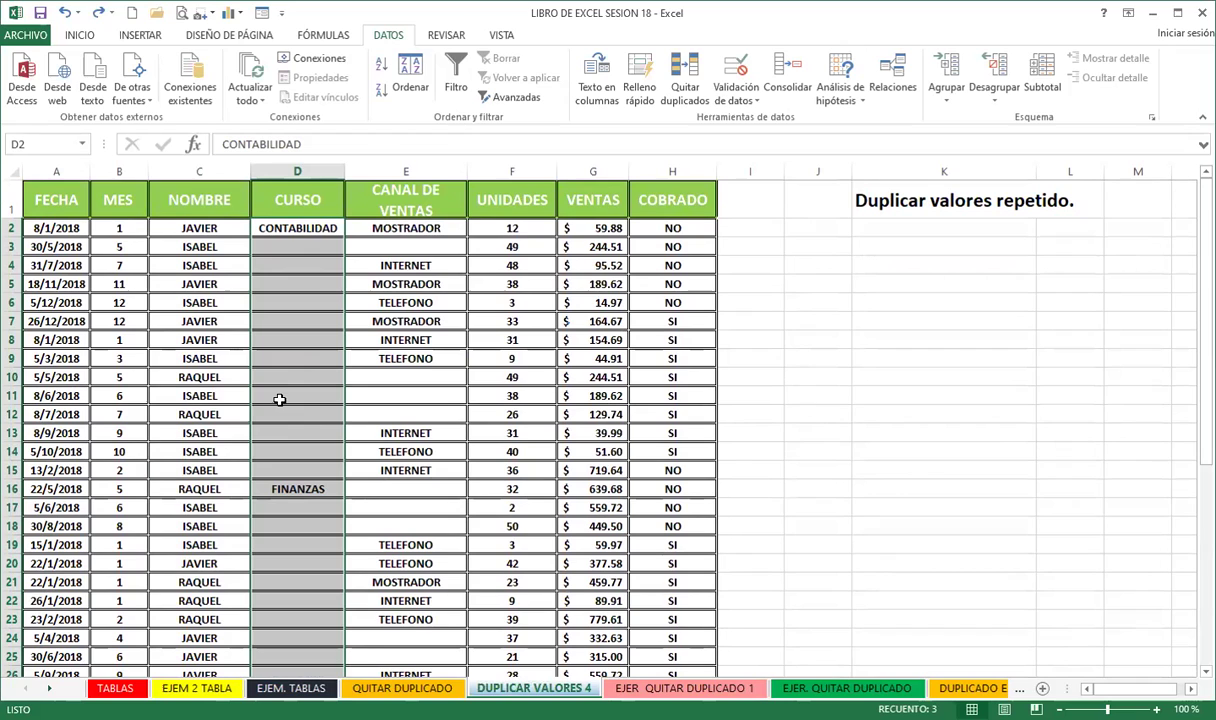
- Use Buscar y seleccionar > Ir a Especial > Celdas en blanco to select only the empty CURSO cells
left_click(80, 36)
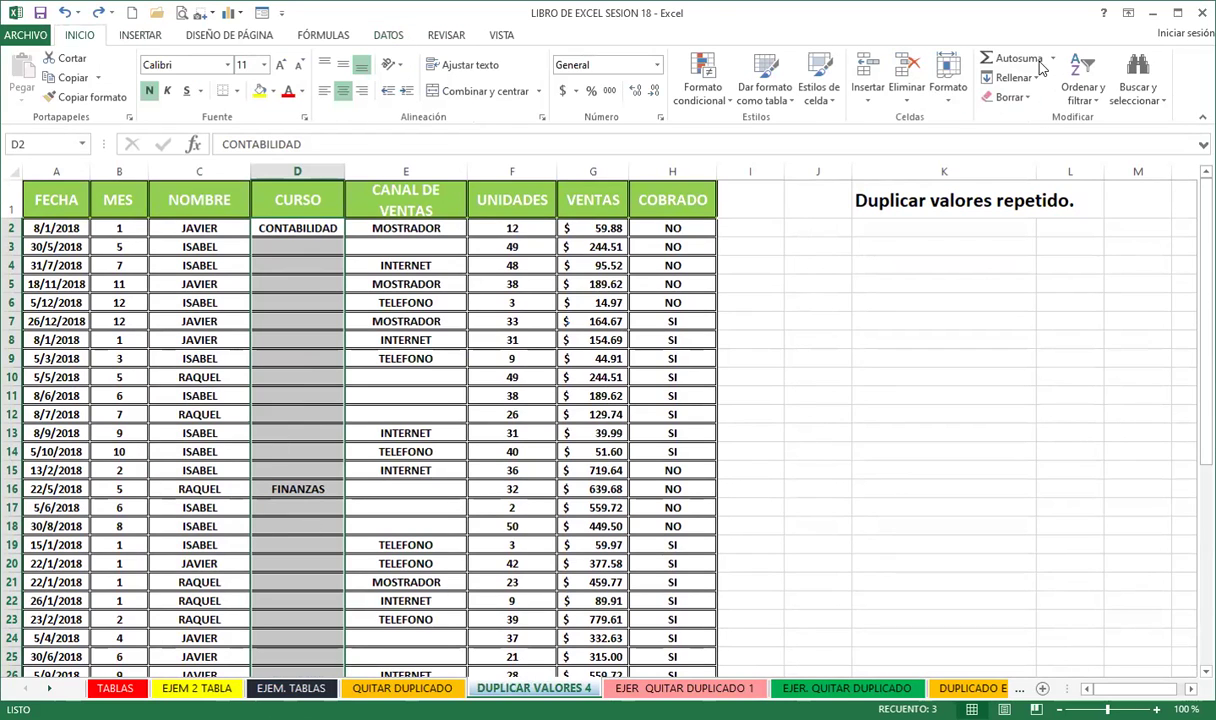
left_click(1092, 104)
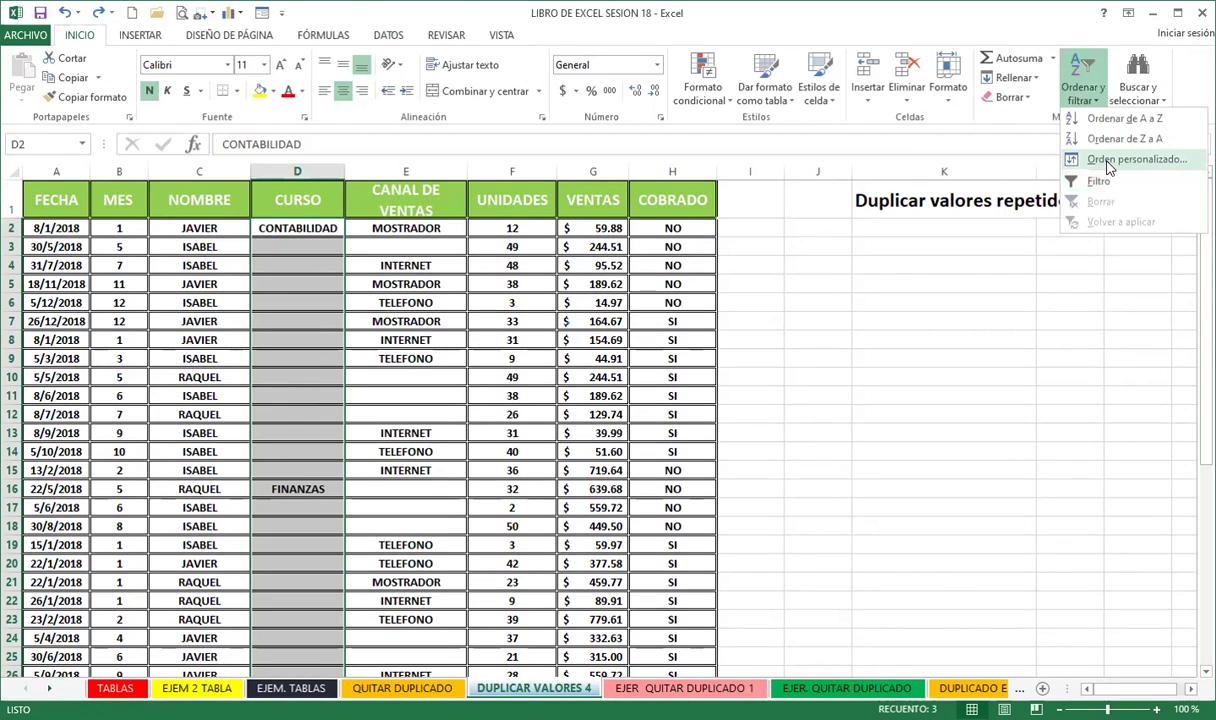
left_click(1137, 85)
left_click(1119, 185)
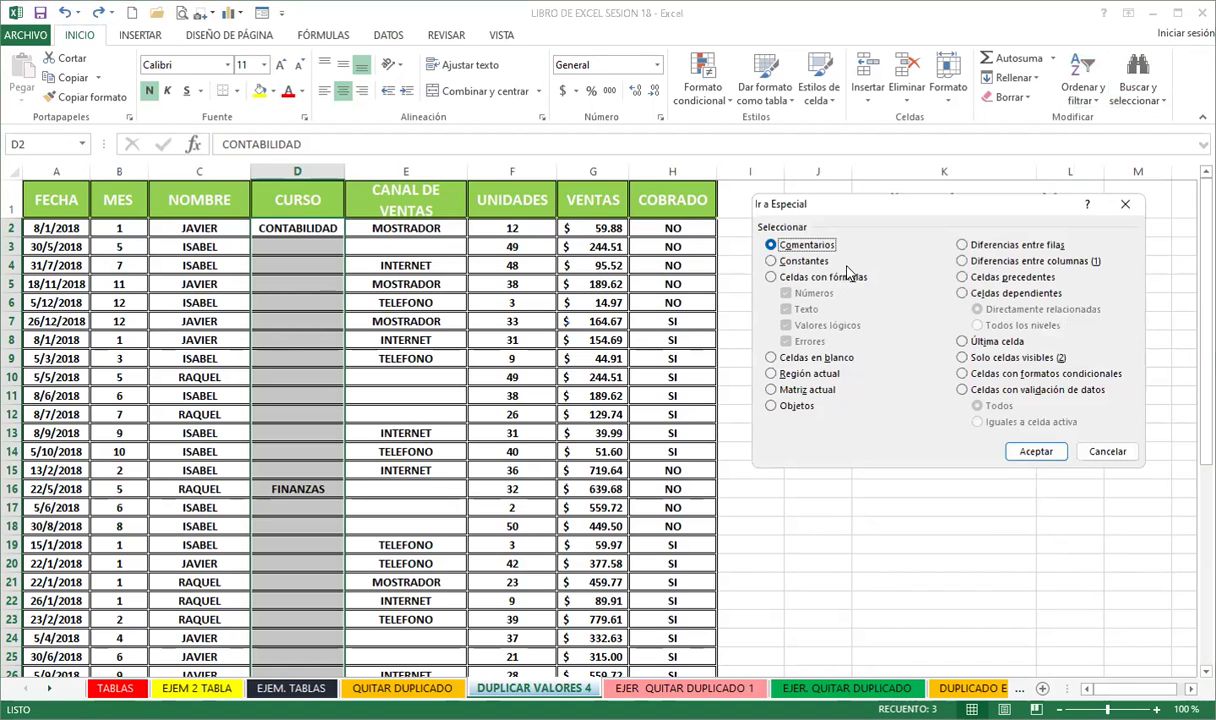
left_click(790, 357)
left_click(1038, 458)
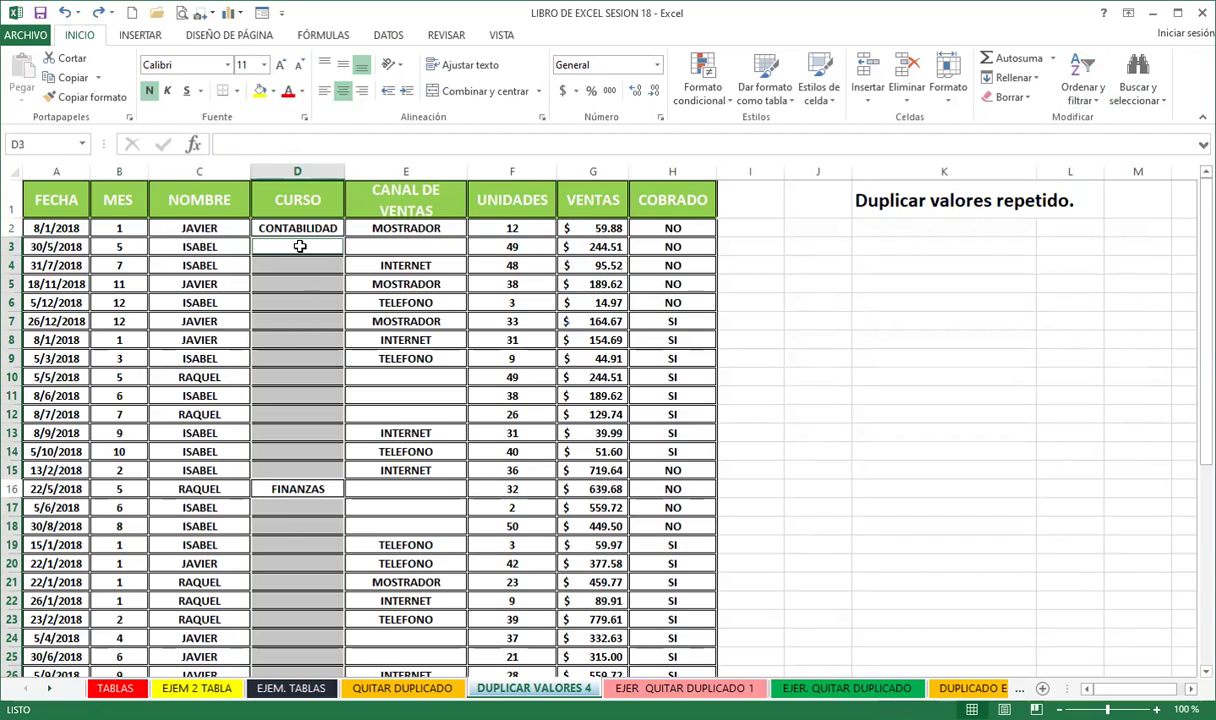
- Enter =D2 into all selected blank CURSO cells at once with Ctrl+Enter, then scroll to check
type("=")
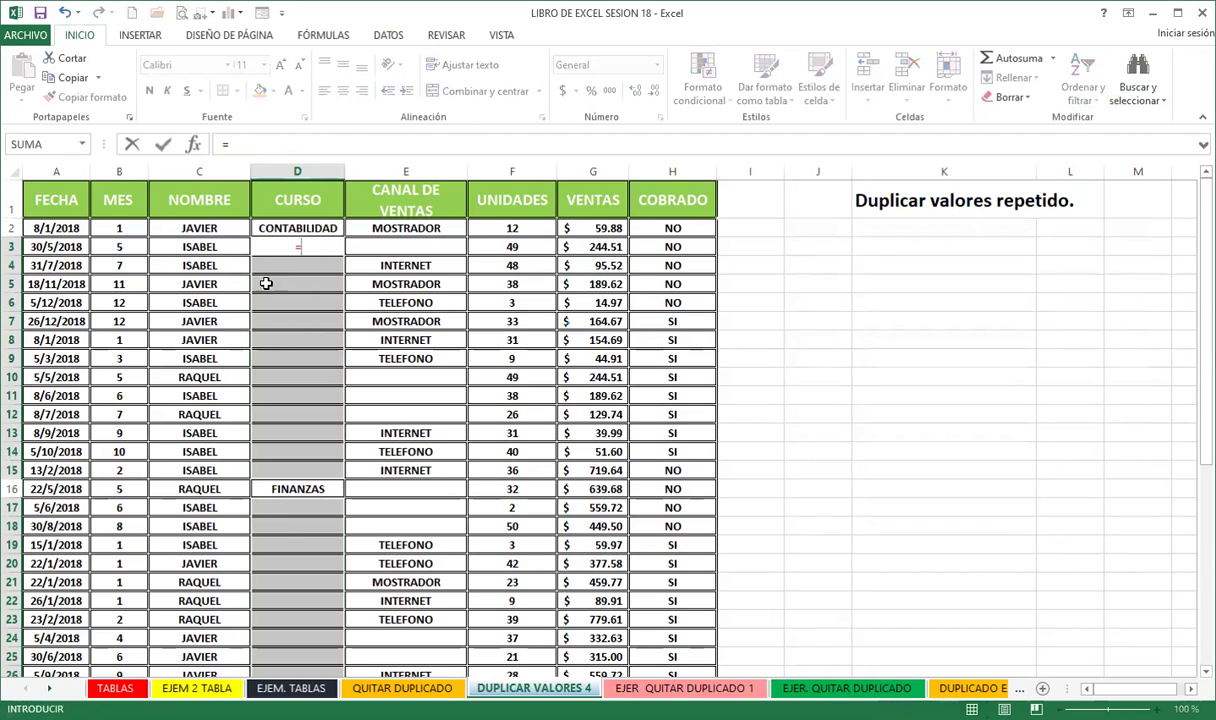
left_click(289, 228)
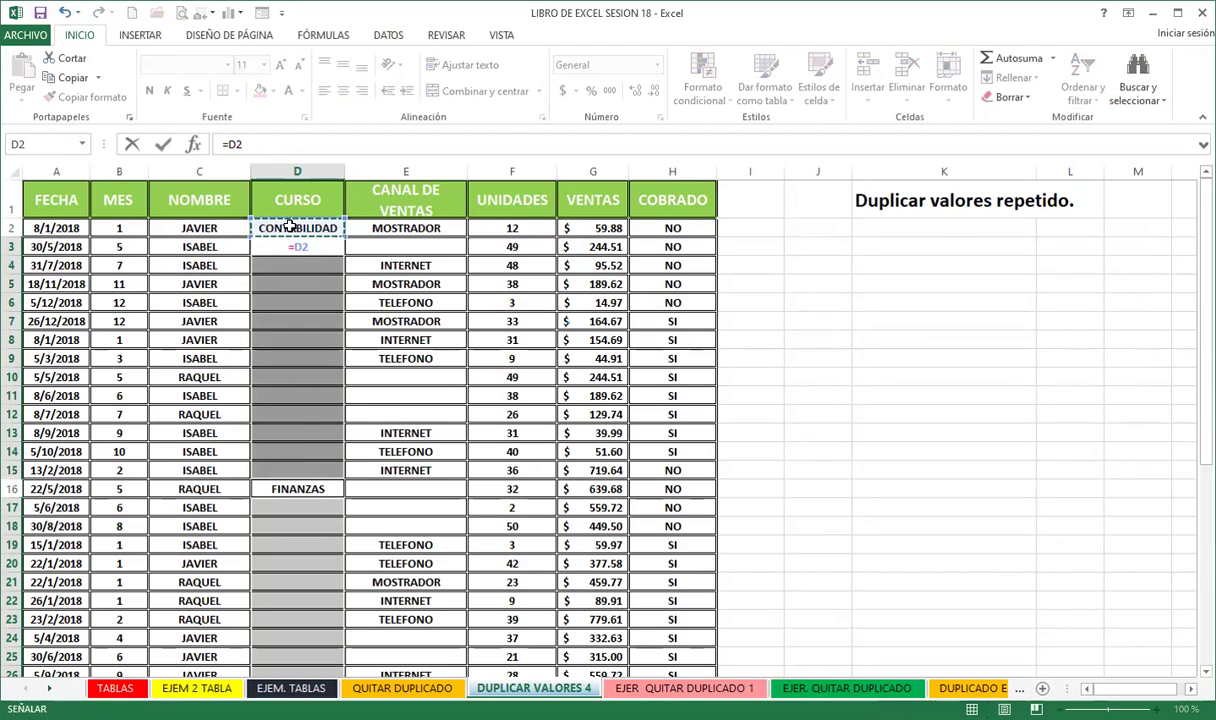
key("ctrl+Return")
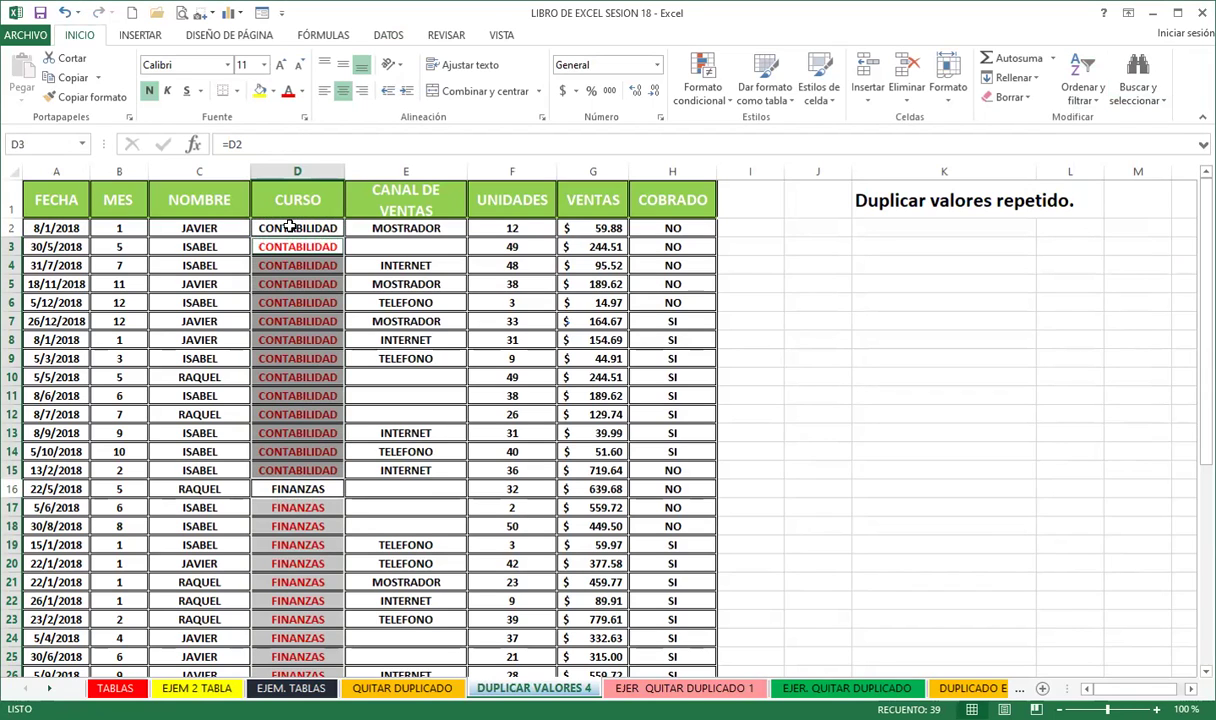
scroll(325, 420, "down", 1)
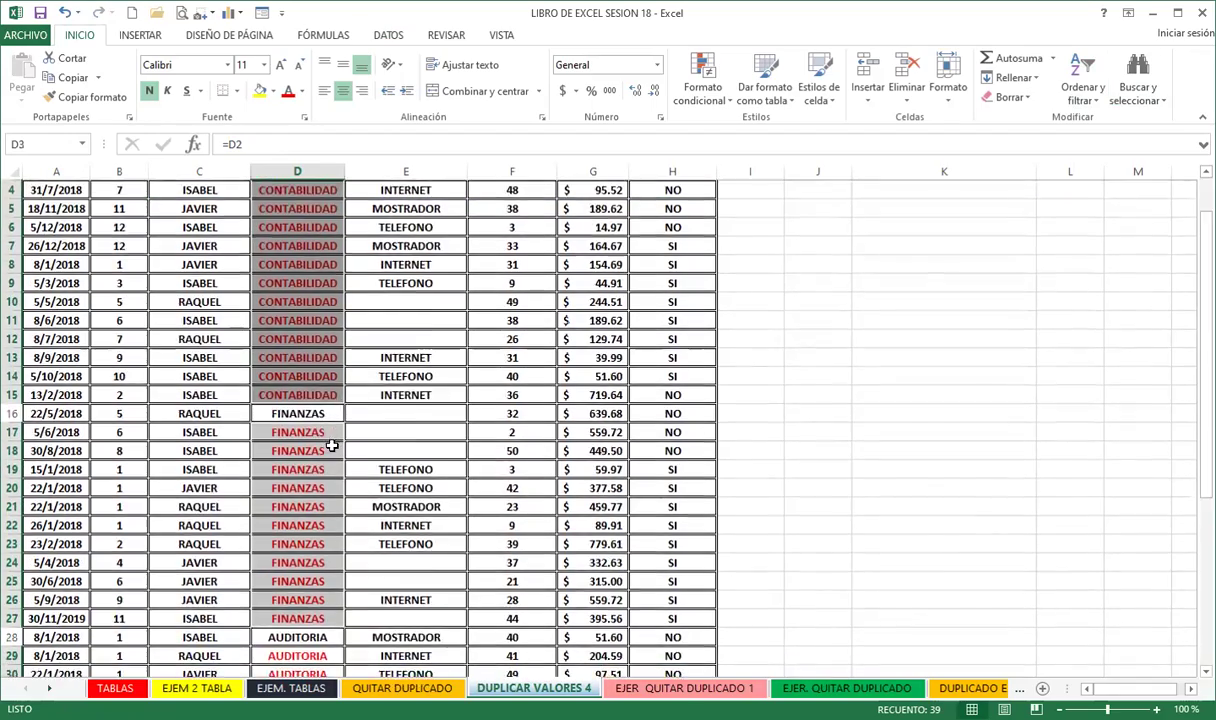
scroll(328, 446, "down", 1)
scroll(328, 446, "down", 2)
scroll(320, 452, "down", 3)
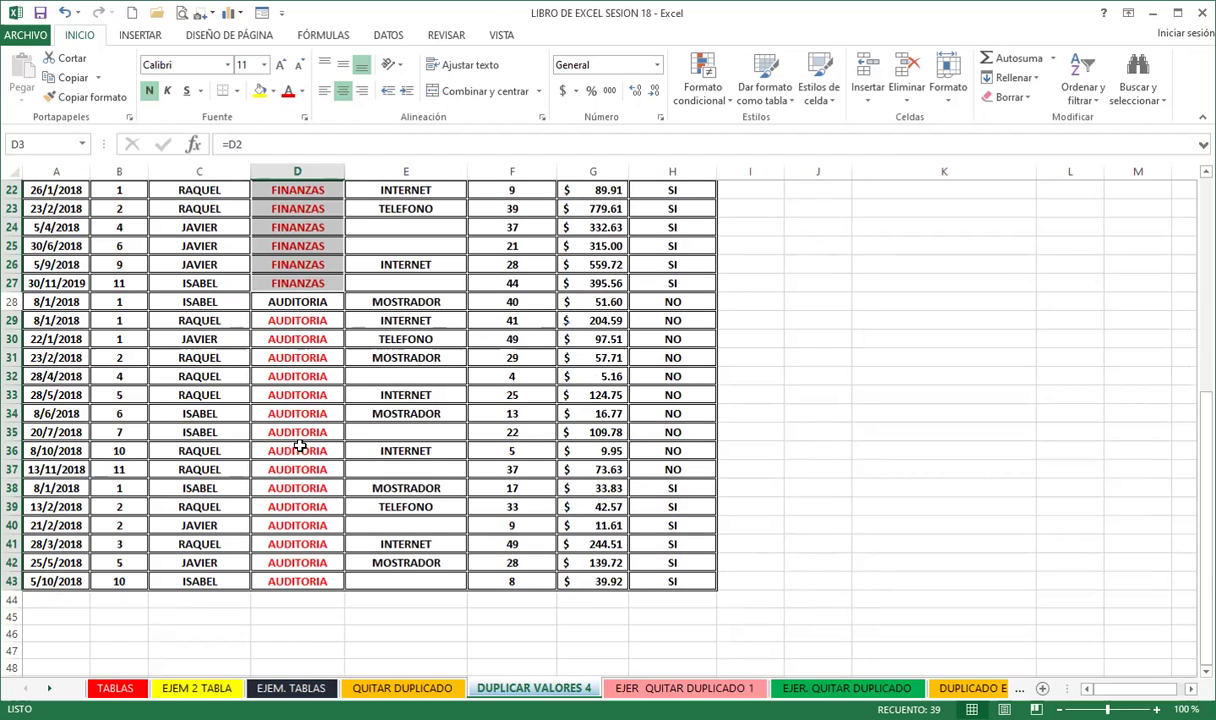
scroll(300, 440, "up", 2)
scroll(305, 435, "up", 3)
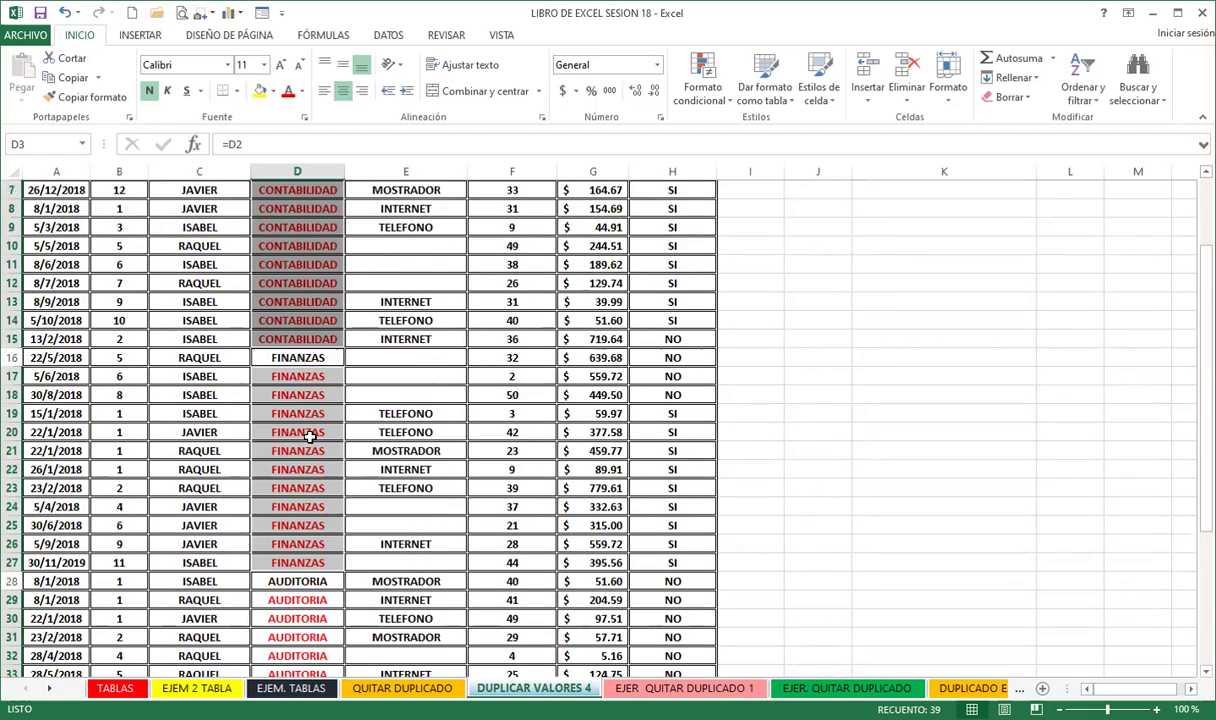
scroll(308, 432, "up", 2)
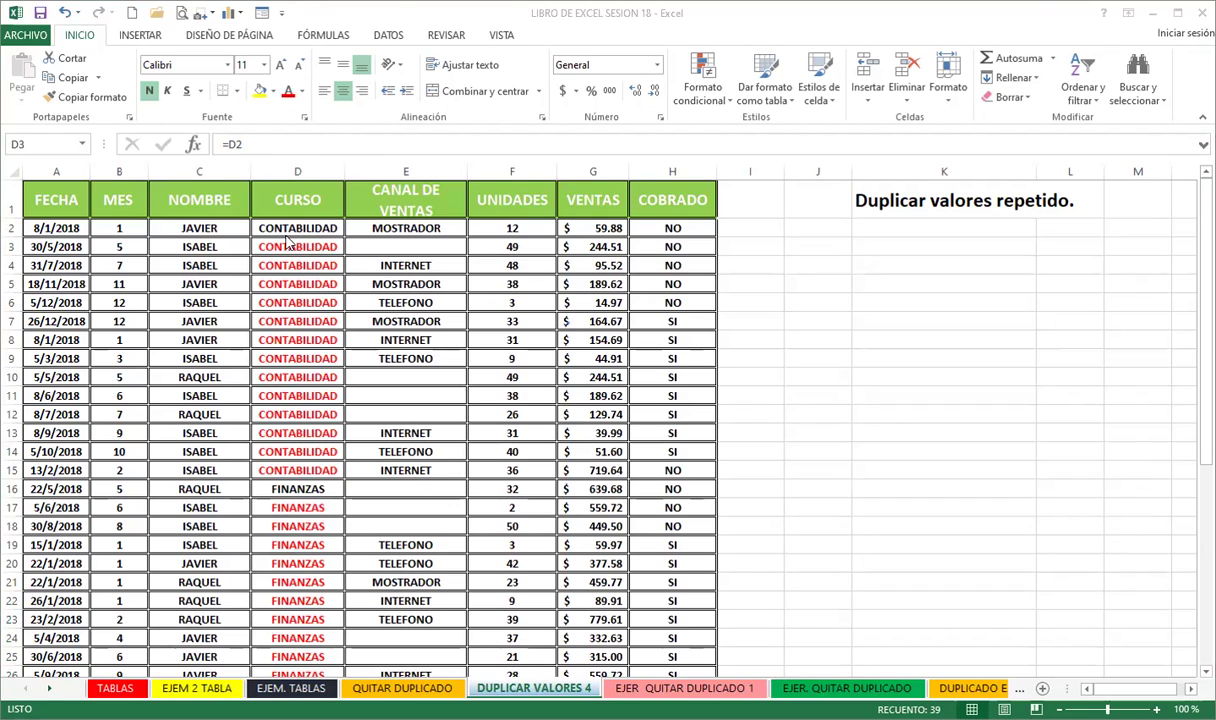
scroll(294, 425, "down", 2)
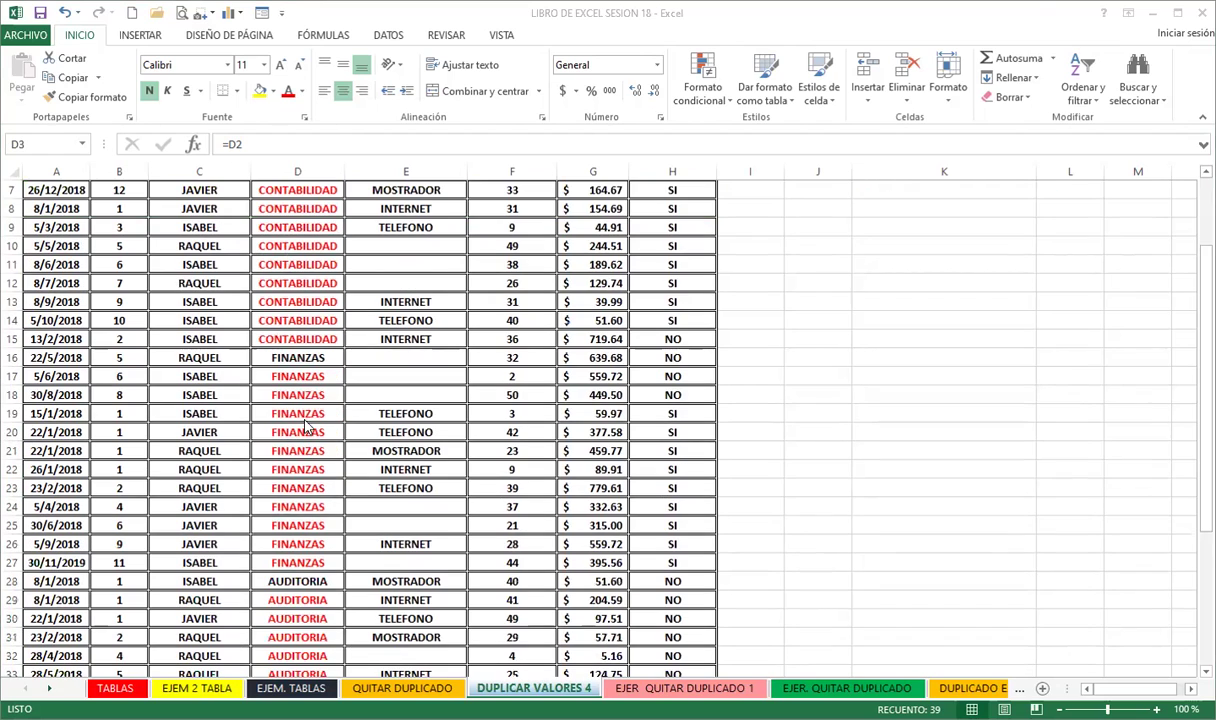
scroll(305, 430, "down", 1)
scroll(305, 435, "down", 2)
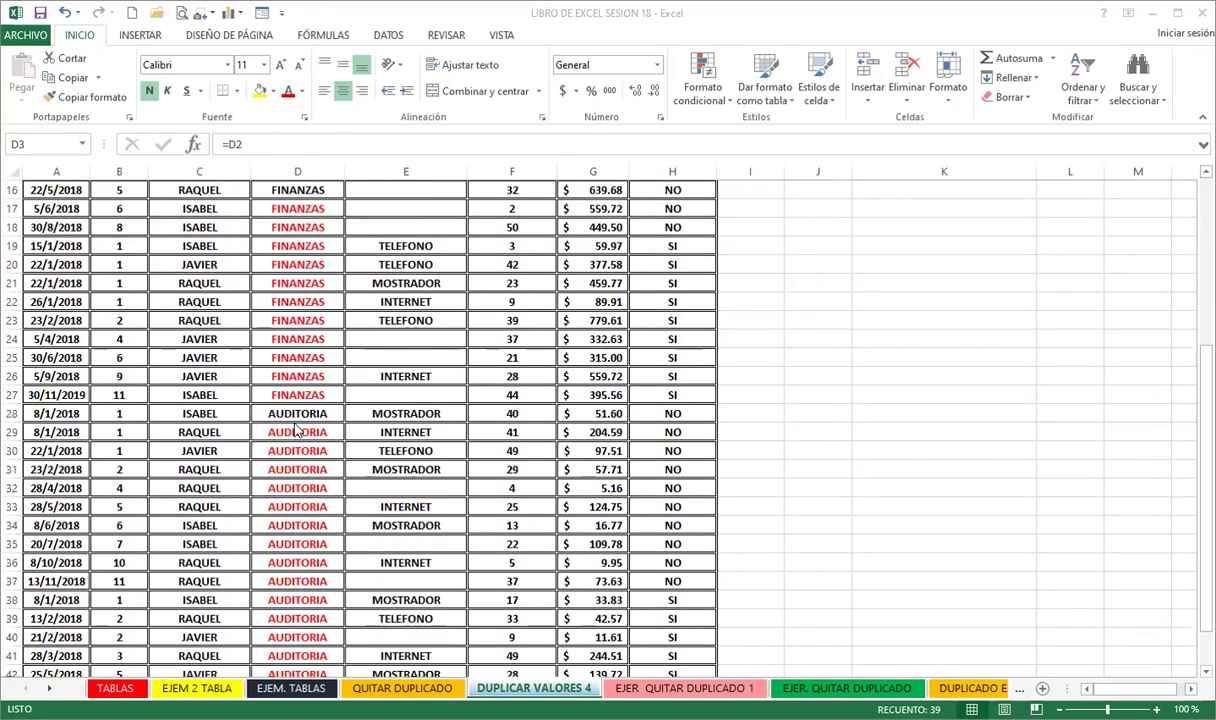
scroll(300, 432, "down", 2)
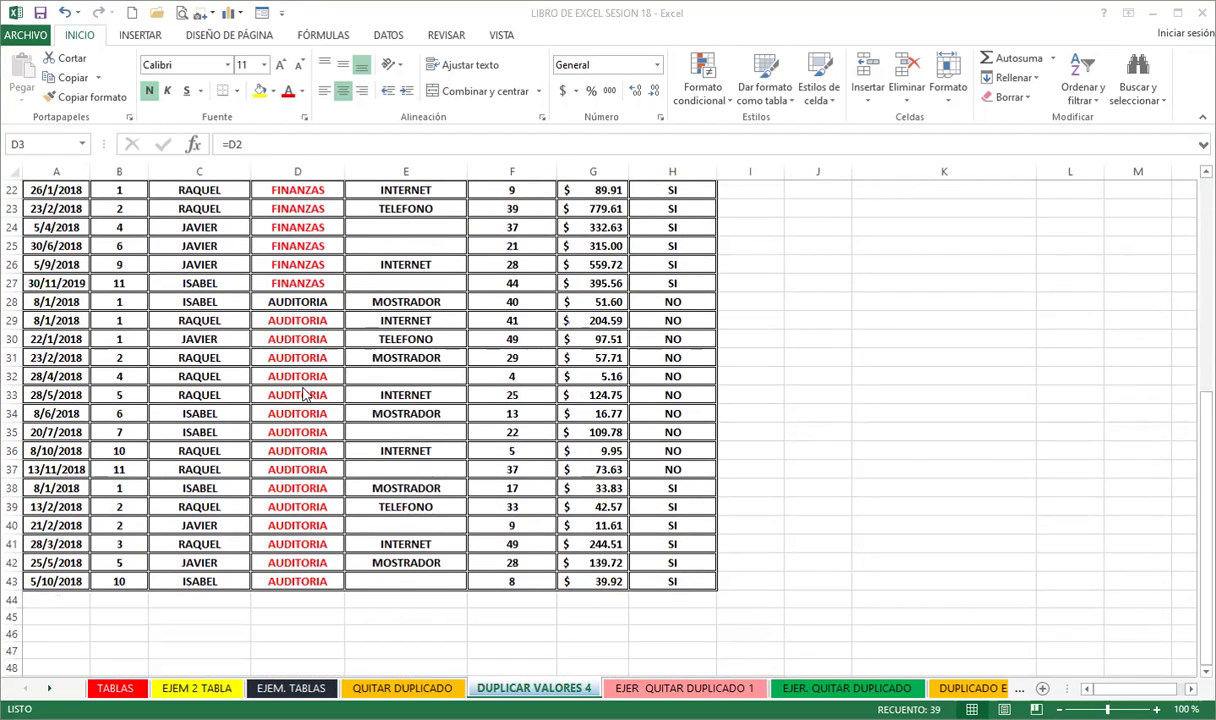
scroll(290, 340, "up", 5)
scroll(292, 358, "up", 2)
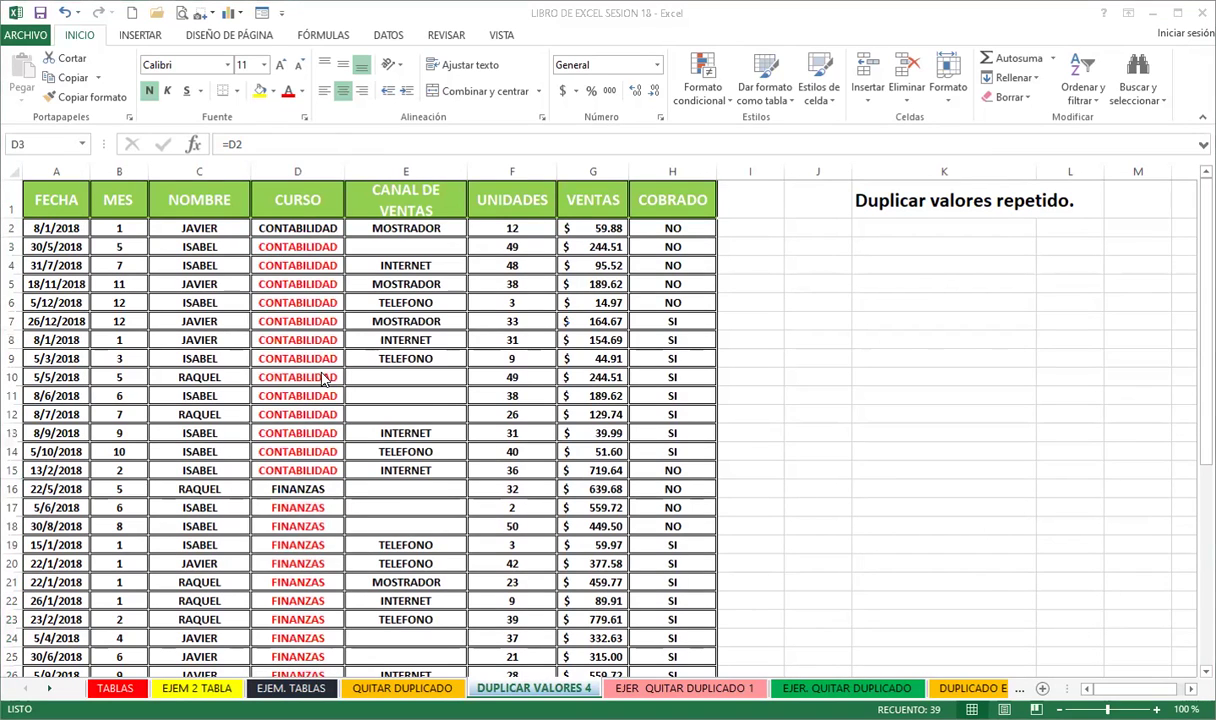
- Clear the filled blanks and re-enter =D2 into all blank CURSO cells with Ctrl+Enter
key("Delete")
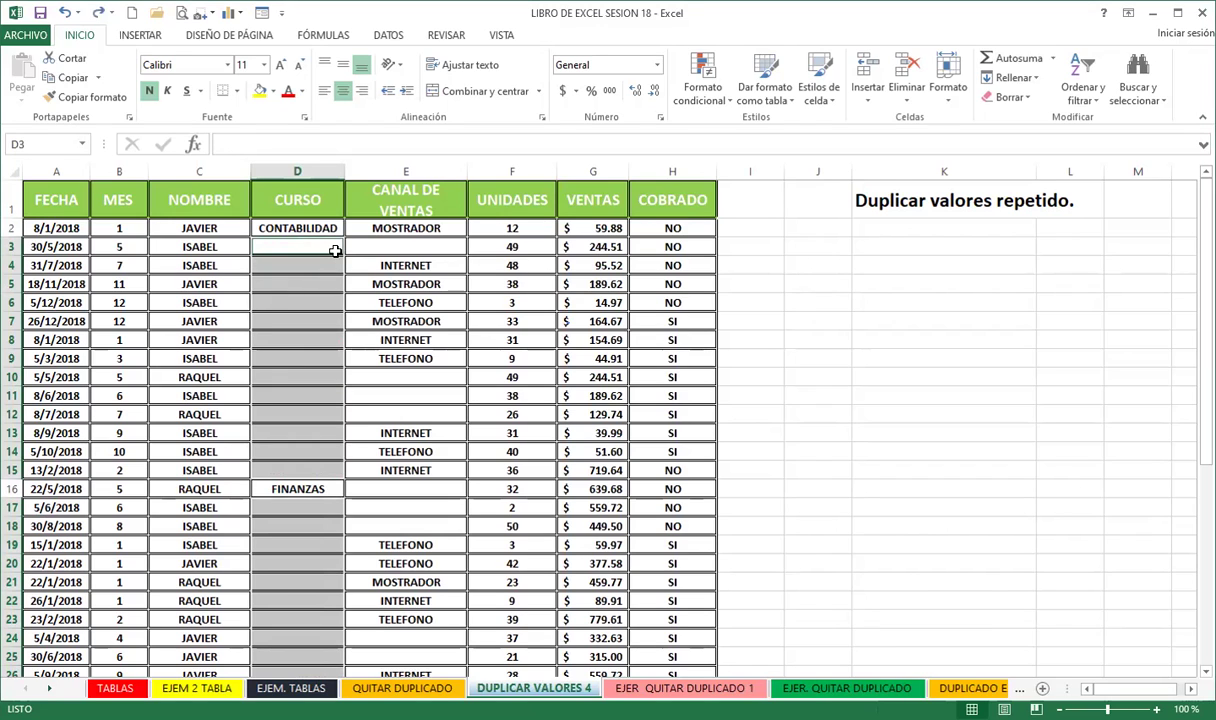
type("=")
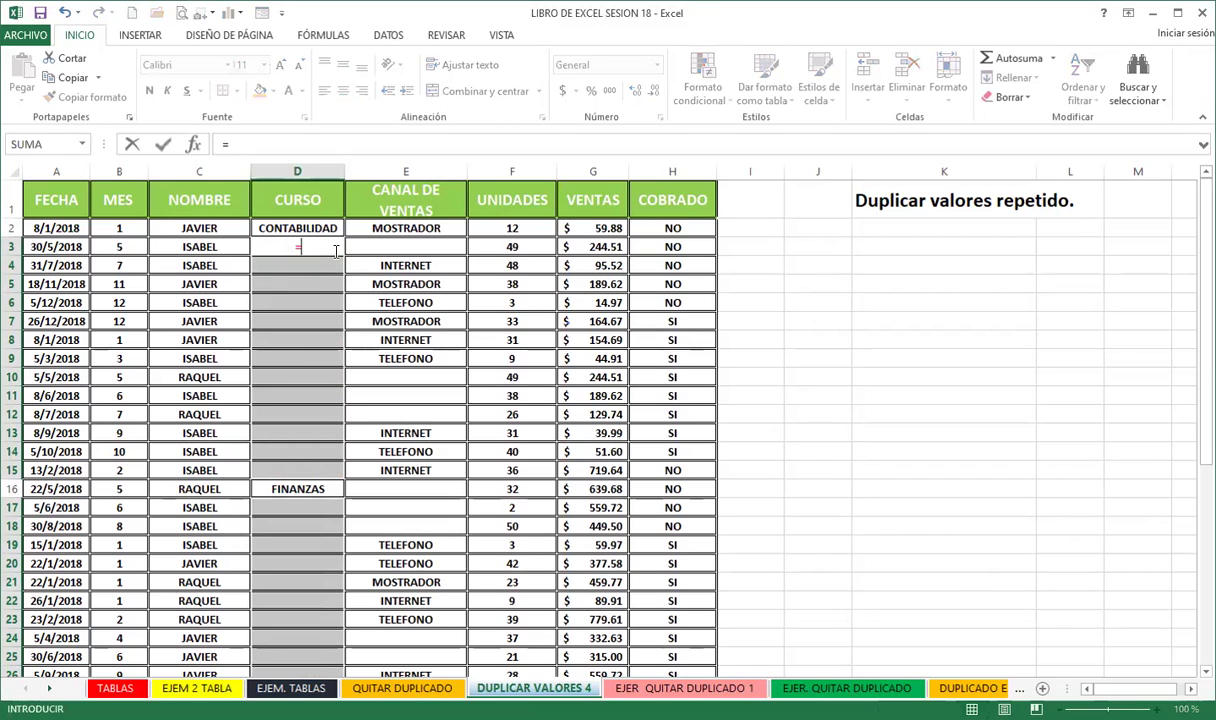
left_click(318, 228)
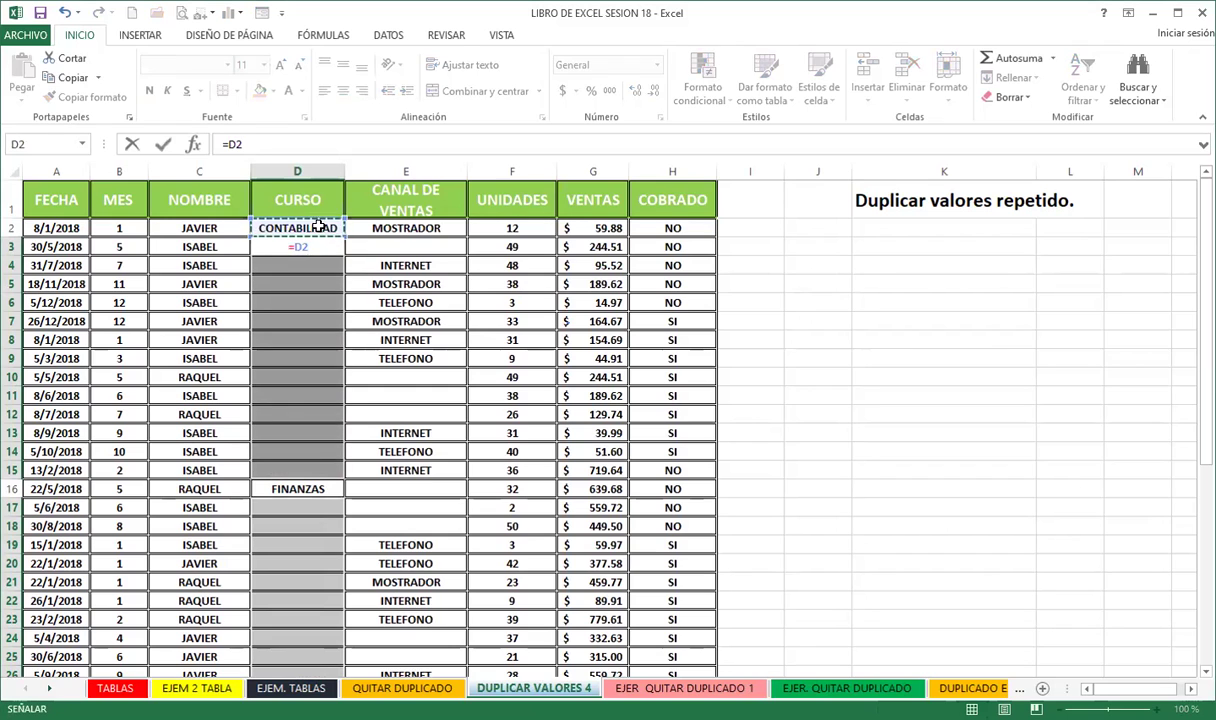
key("ctrl+Return")
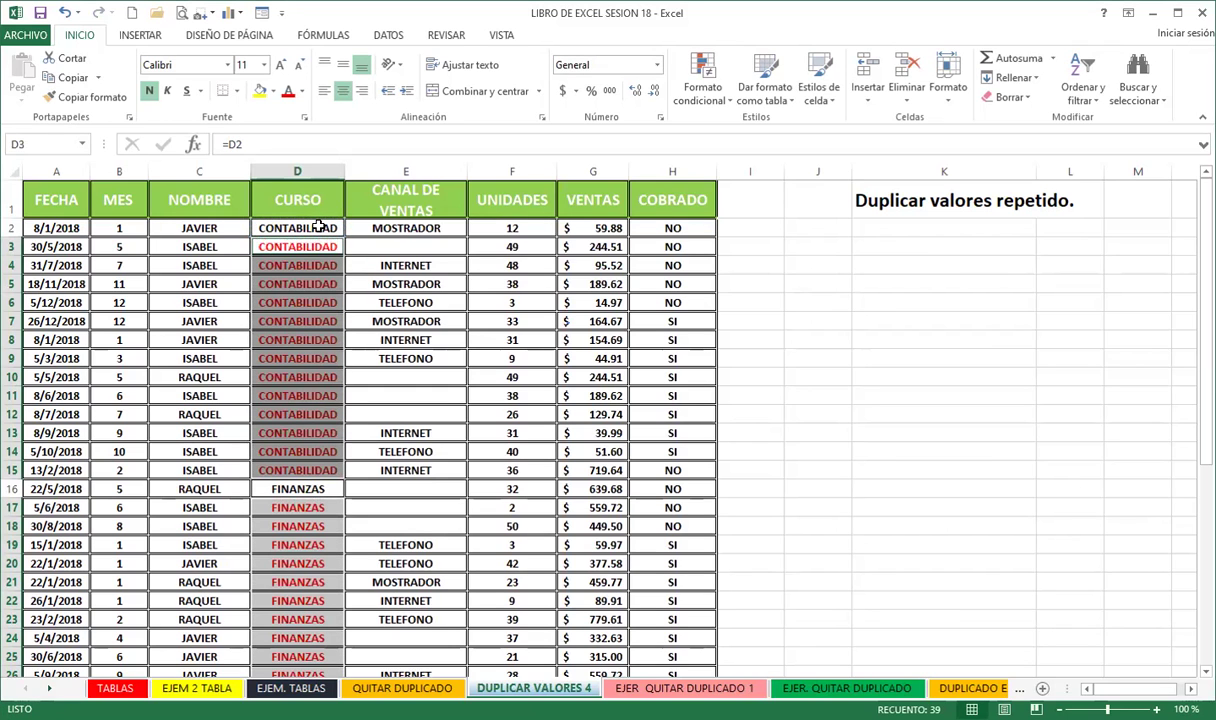